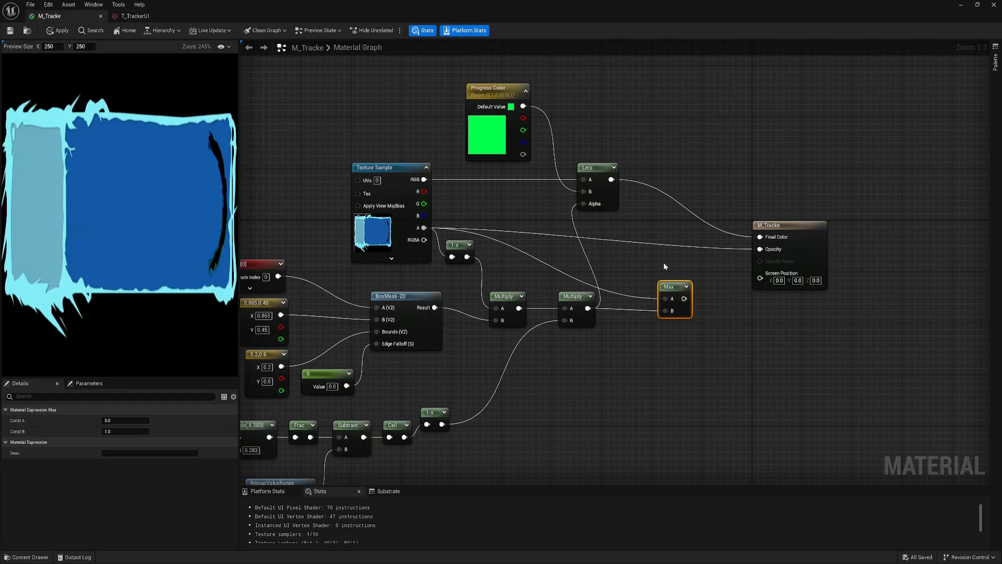
Step: Connect the Max node's output to the Opacity input of the M_Tracke material
left_click_drag(684, 299, 720, 279)
left_click_drag(760, 249, 760, 250)
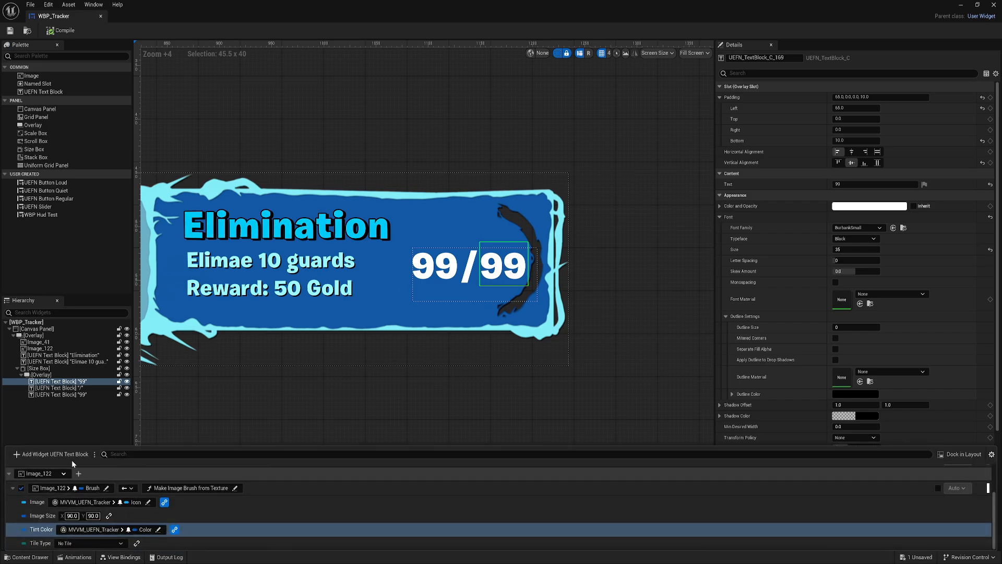
Step: Open the source choices for the UEFN Text Block's binding in WBP_Tracker and expand the conversion functions
scroll(193, 509, "down", 1)
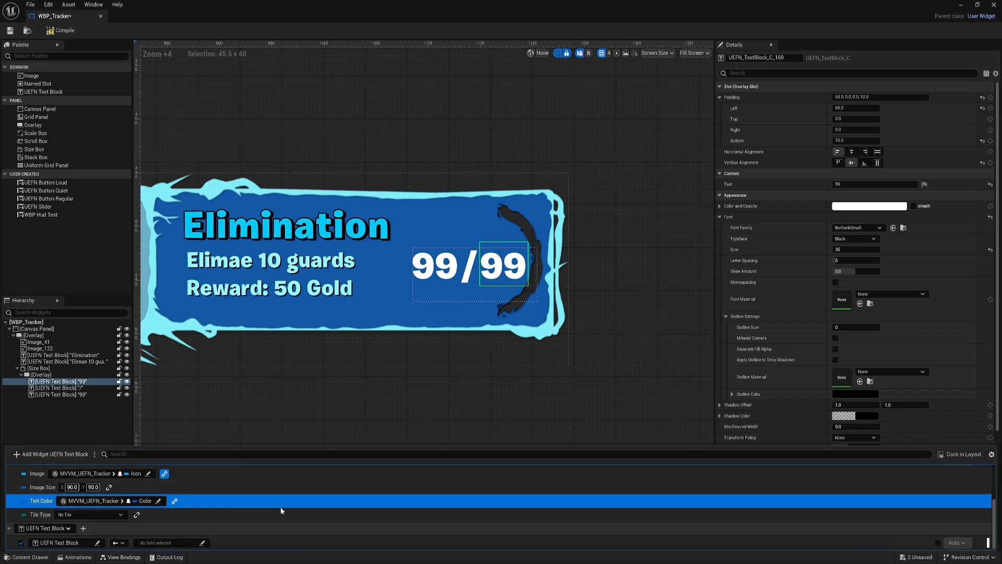
left_click(163, 543)
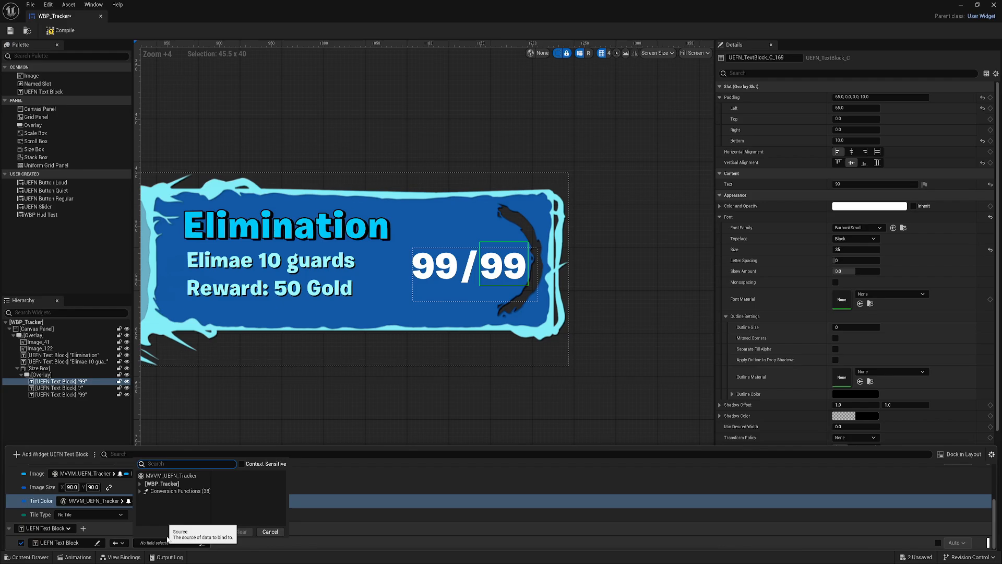
left_click(177, 492)
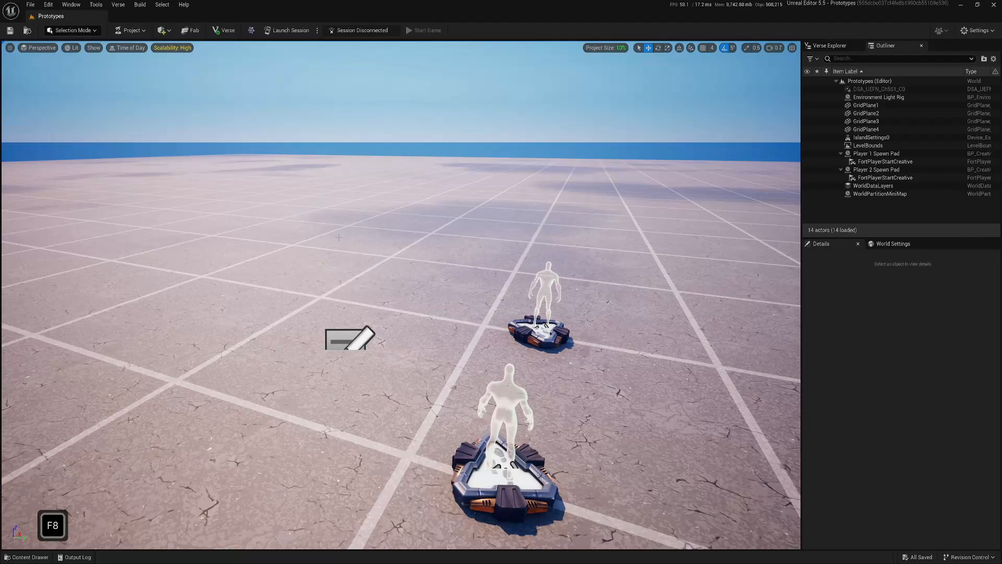
Step: Set Max Trackers on HUD to 8 in the island settings and deselect them
left_click(350, 345)
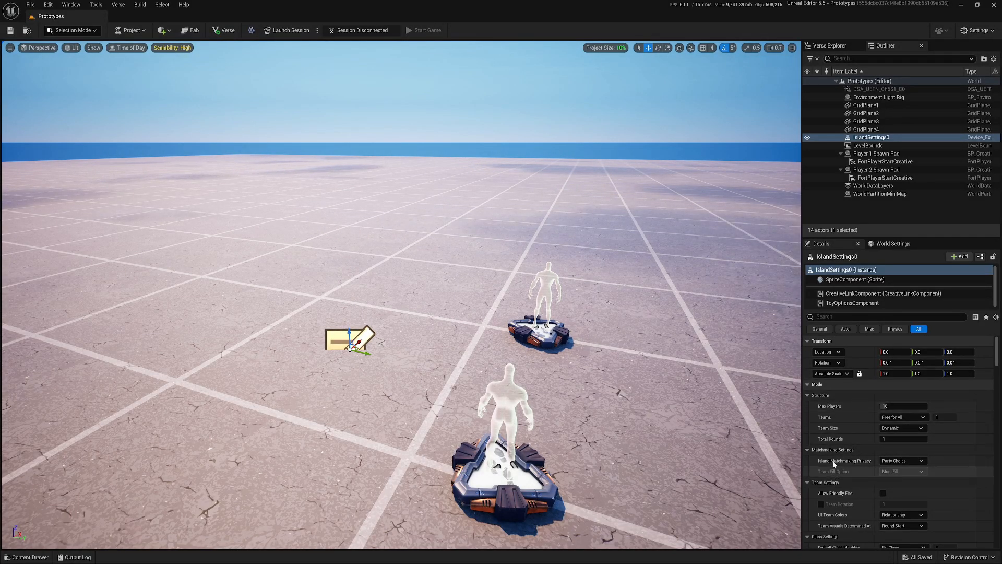
type("t")
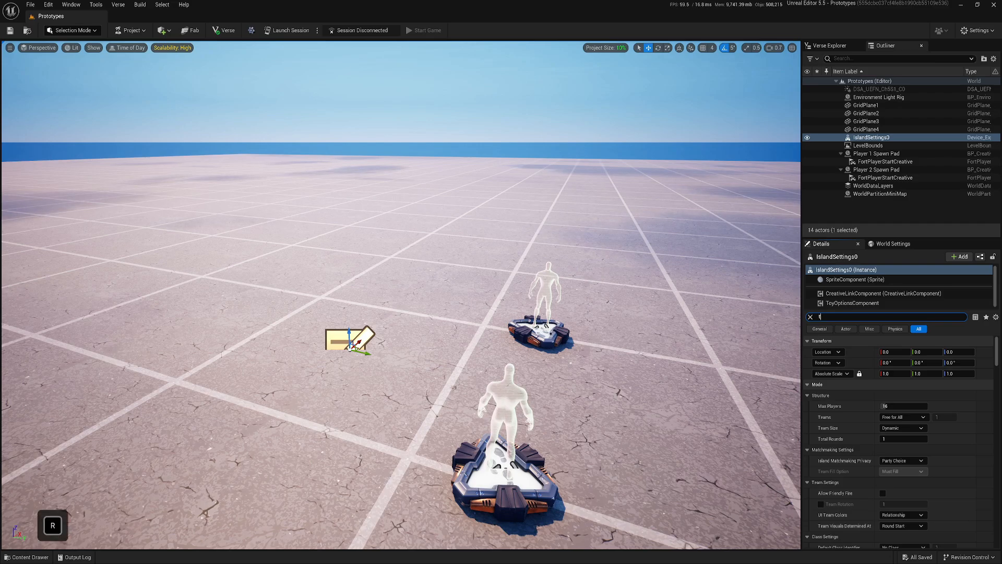
type("rack")
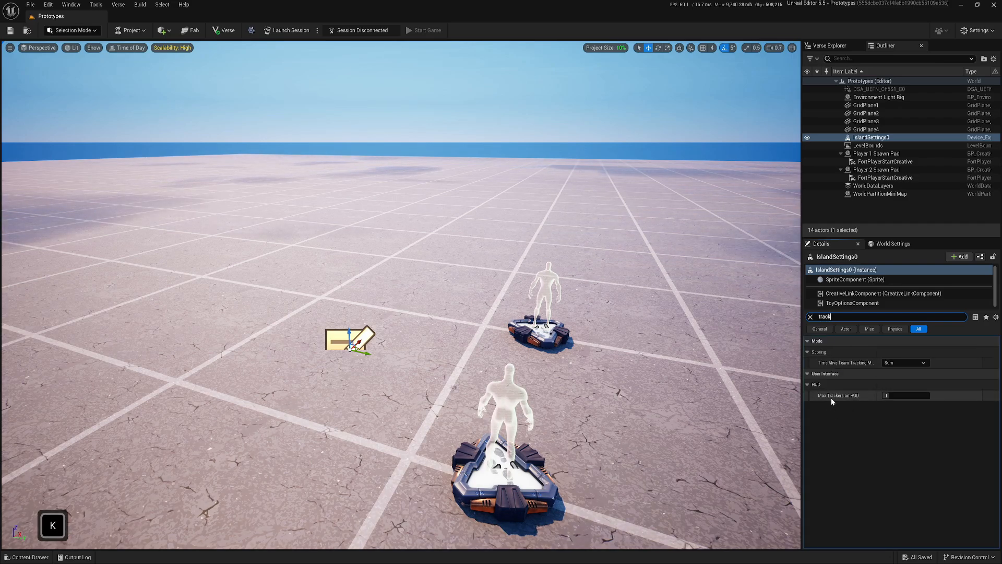
mouse_move(827, 399)
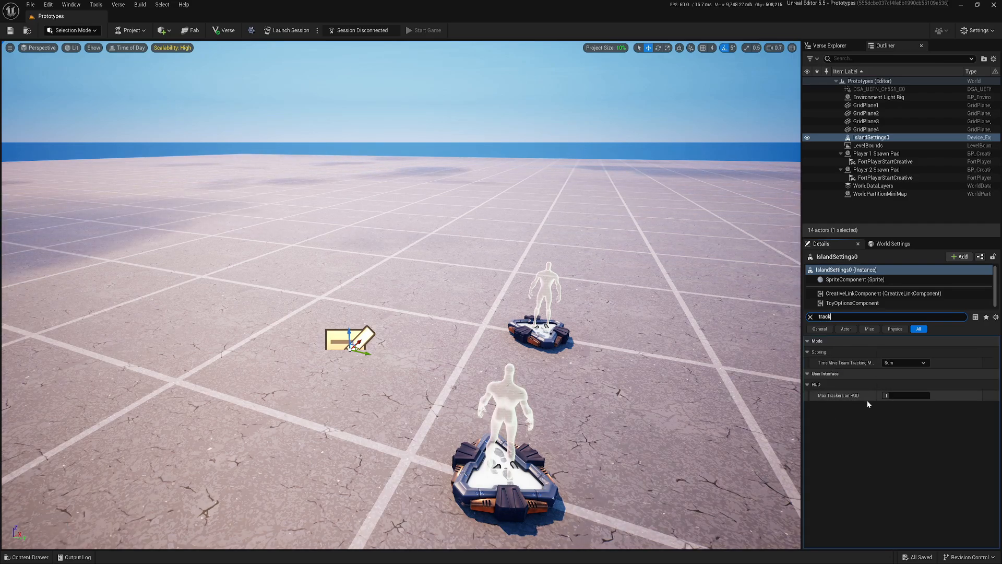
left_click(907, 399)
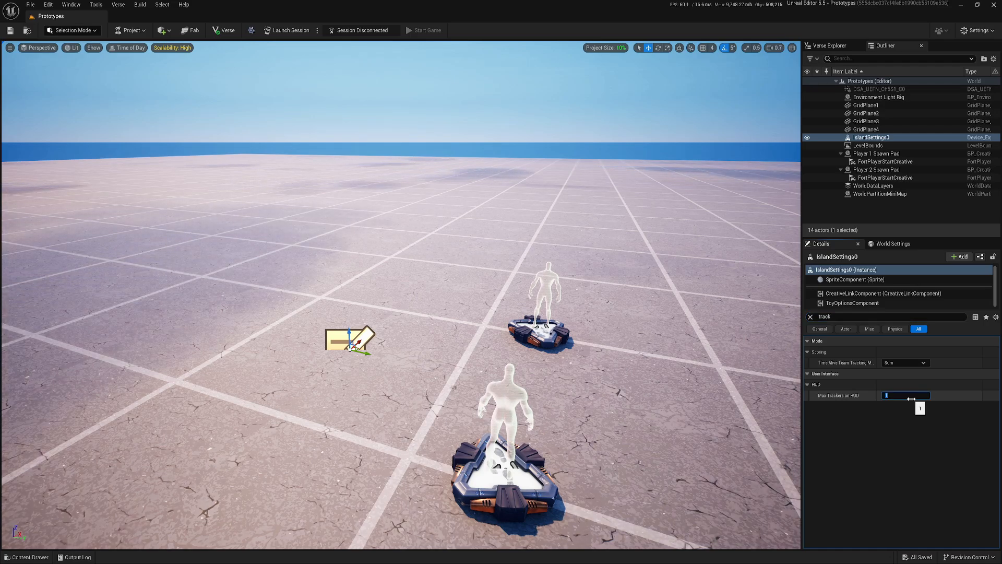
type("8")
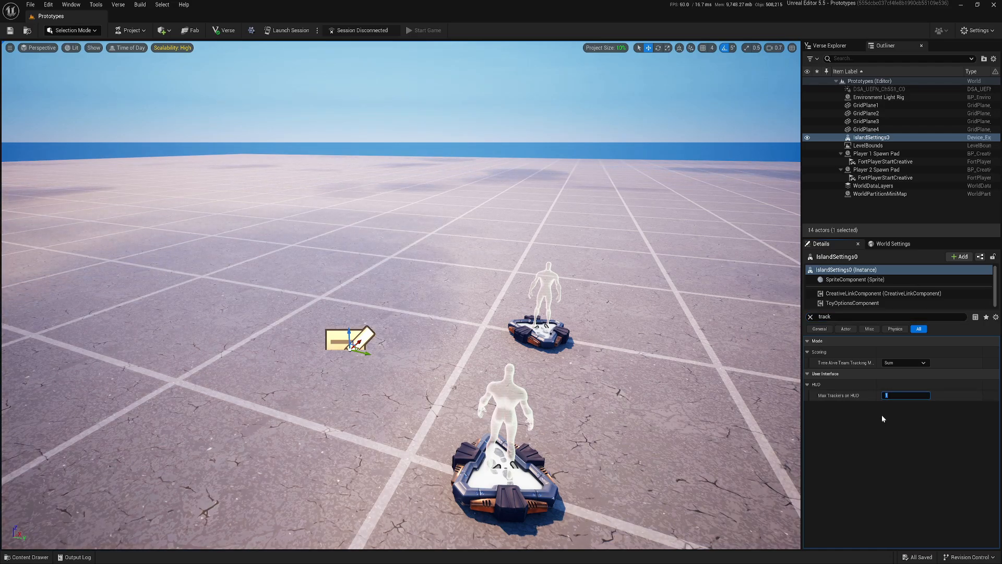
key("Return")
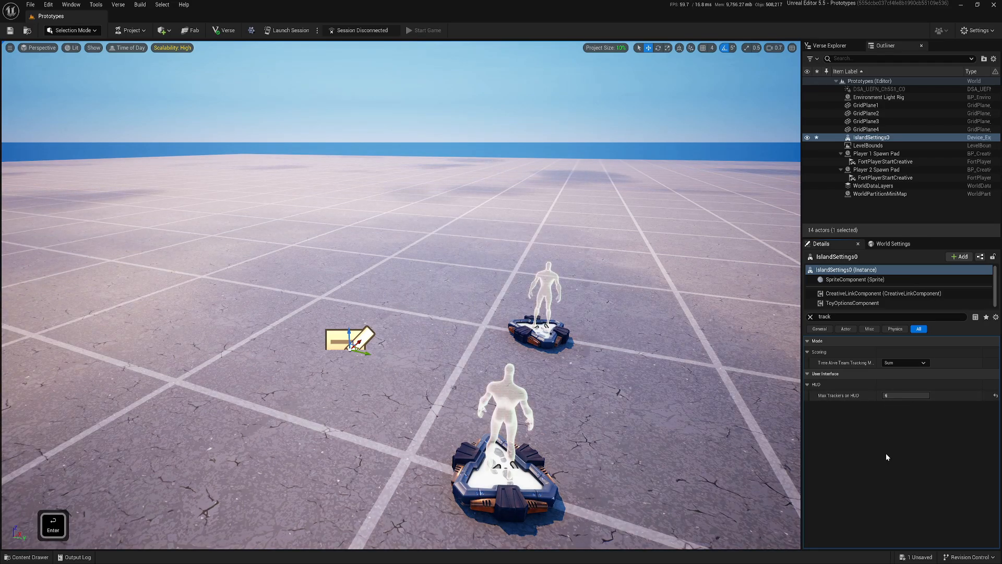
key("Escape")
Step: Find the Tracker device among the Fortnite devices and place it in the level beside the island settings
right_click_drag(470, 261, 470, 245)
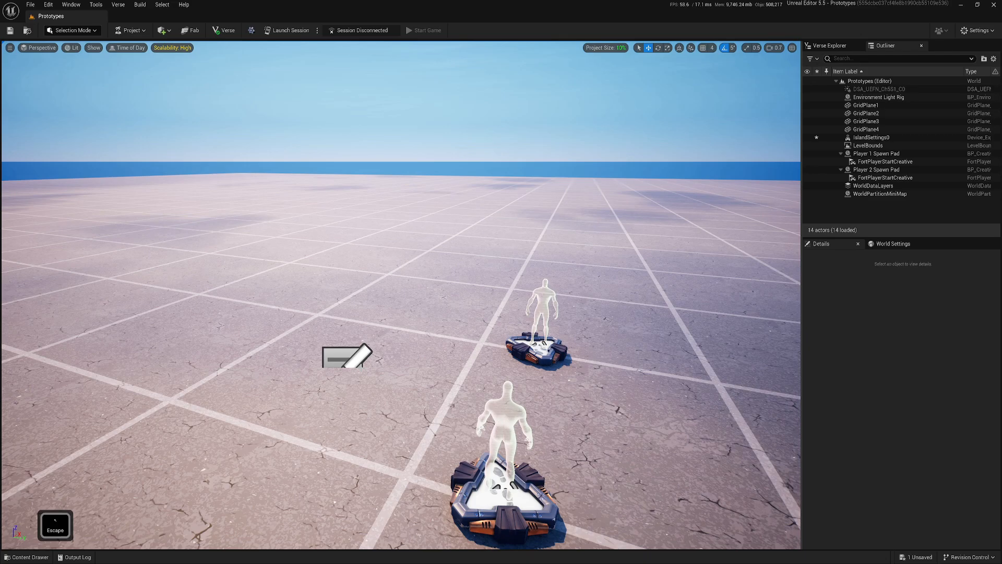
key("ctrl+space")
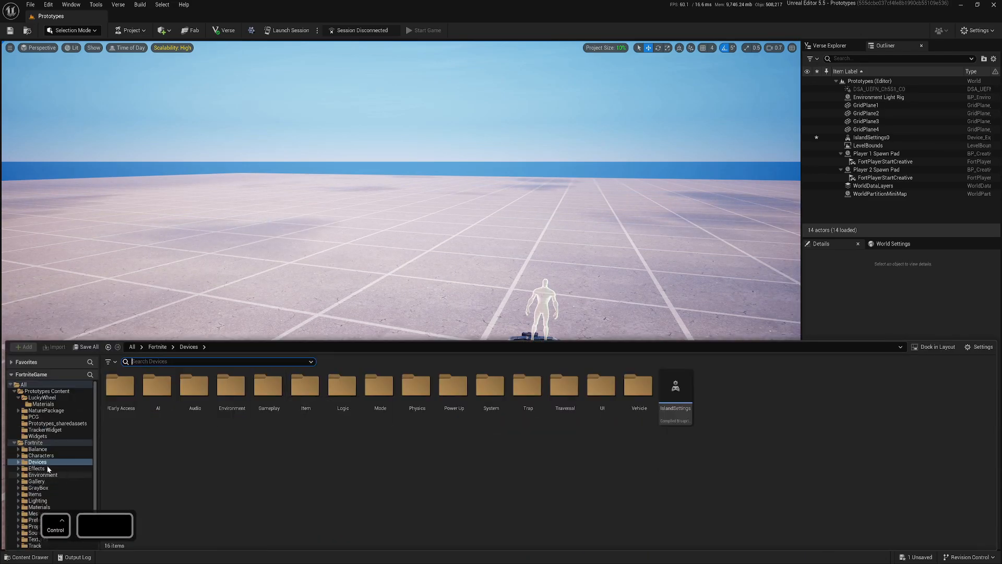
type("tracker")
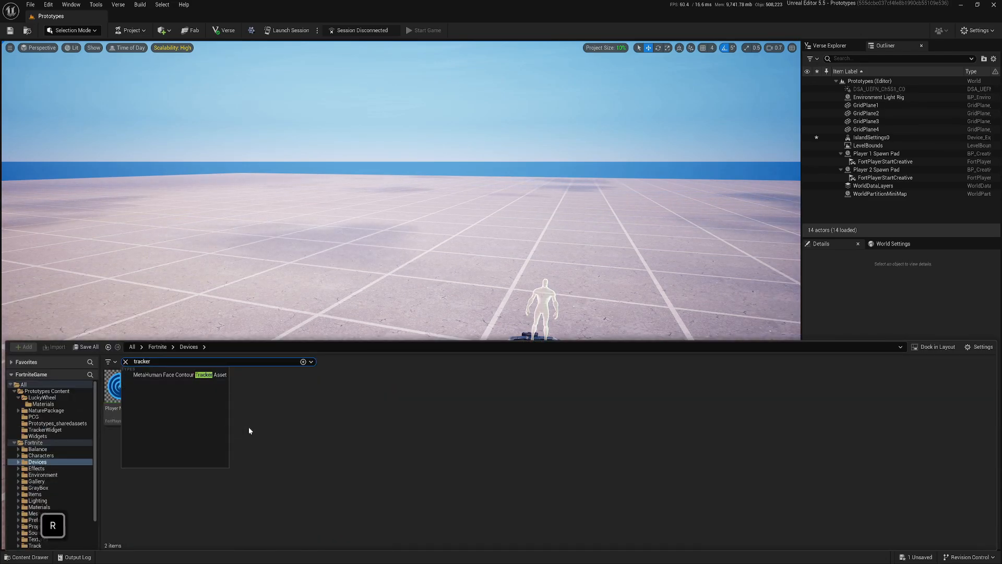
left_click_drag(156, 386, 269, 401)
Step: Find the Item Granter device and place it in the level near the Tracker
key("ctrl+space")
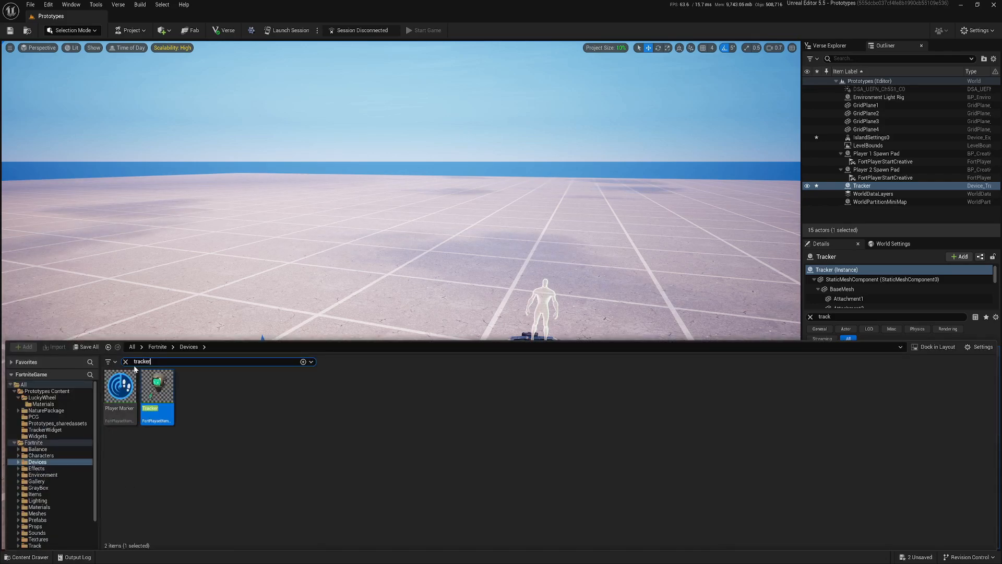
left_click(126, 361)
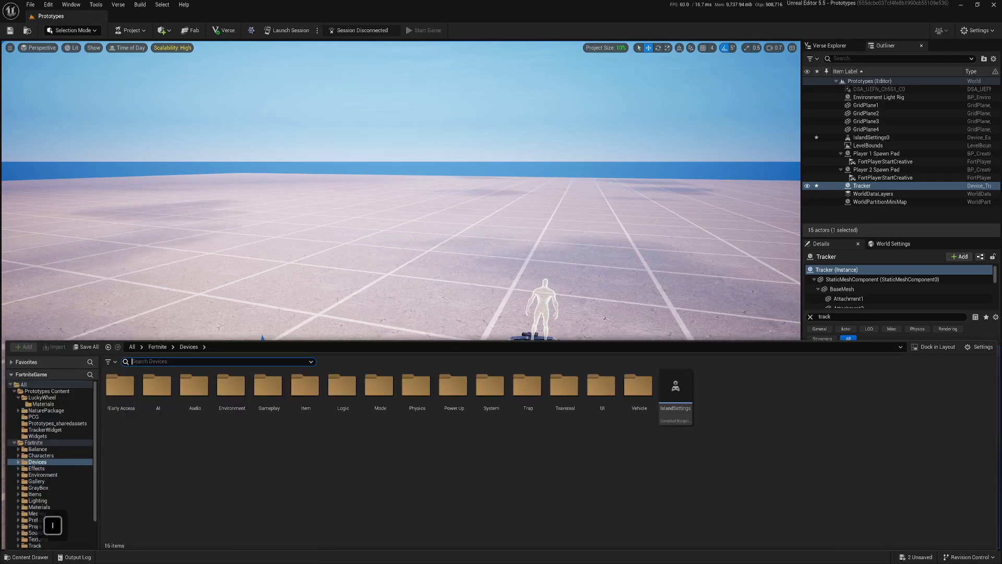
type("item granter")
left_click_drag(121, 399, 165, 456)
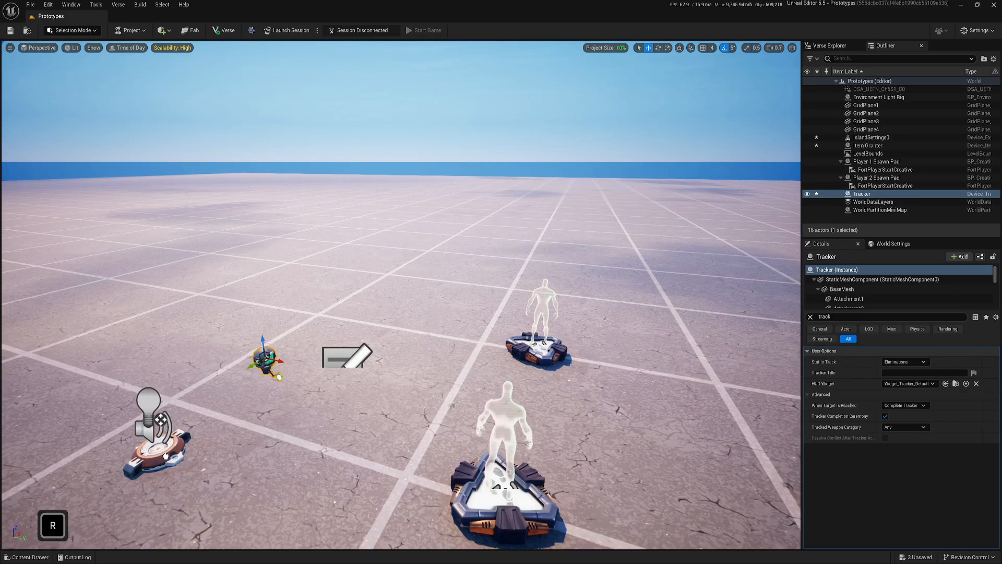
Step: Set the Item Granter's On Grant Action to Keep All
left_click(165, 456)
key("f")
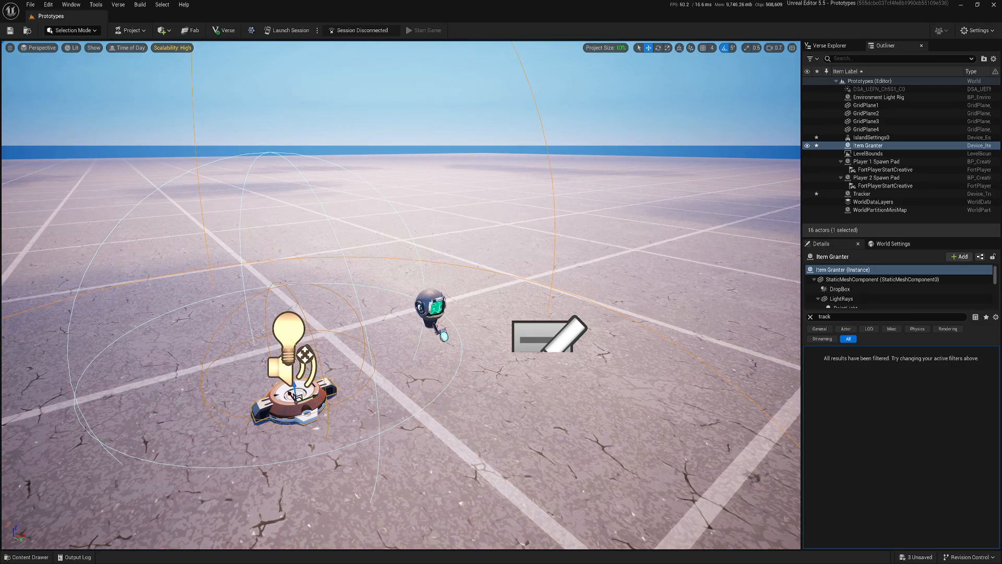
left_click(810, 317)
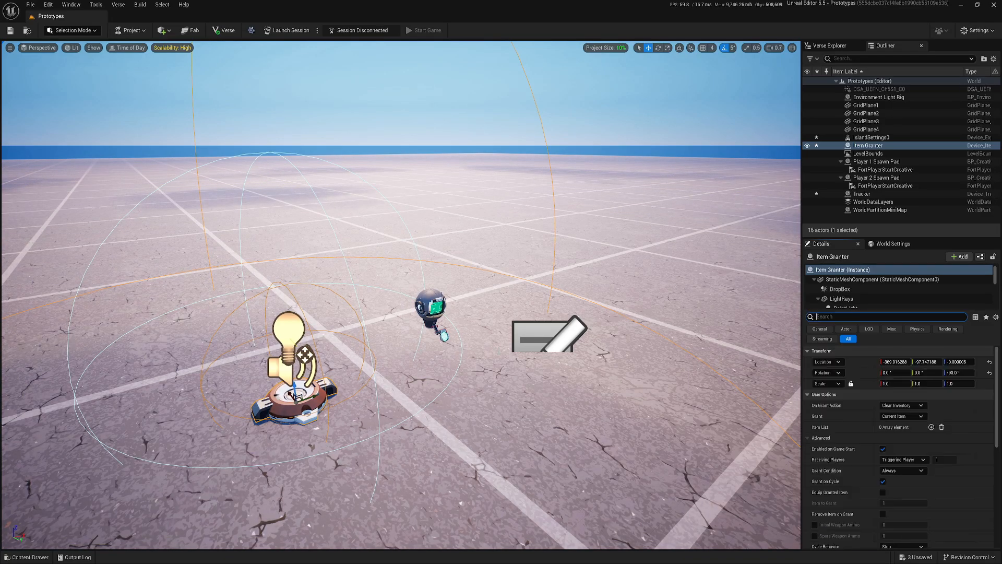
left_click(894, 437)
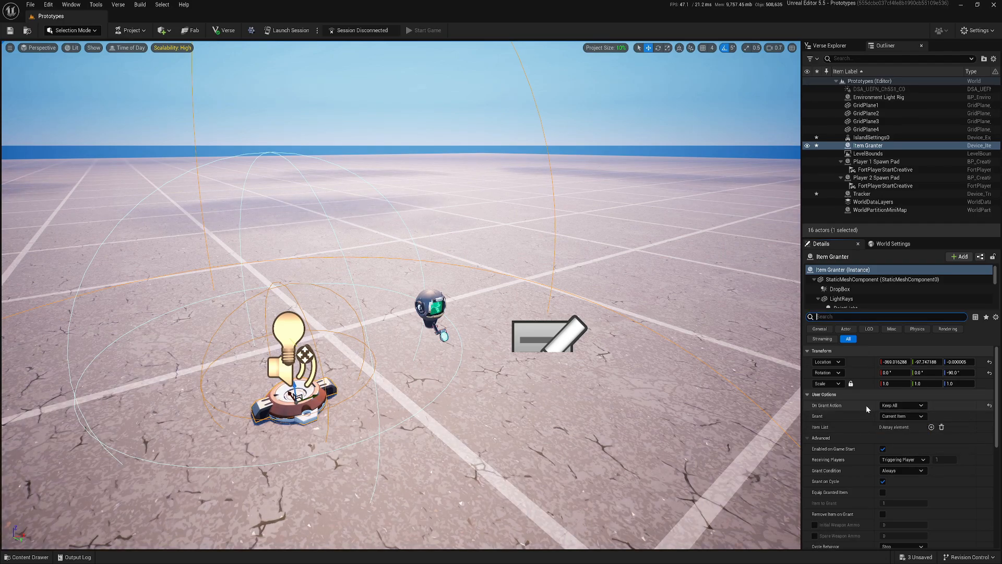
Step: Add a Gold item with a quantity of 50 to the Item Granter's item list
left_click(932, 427)
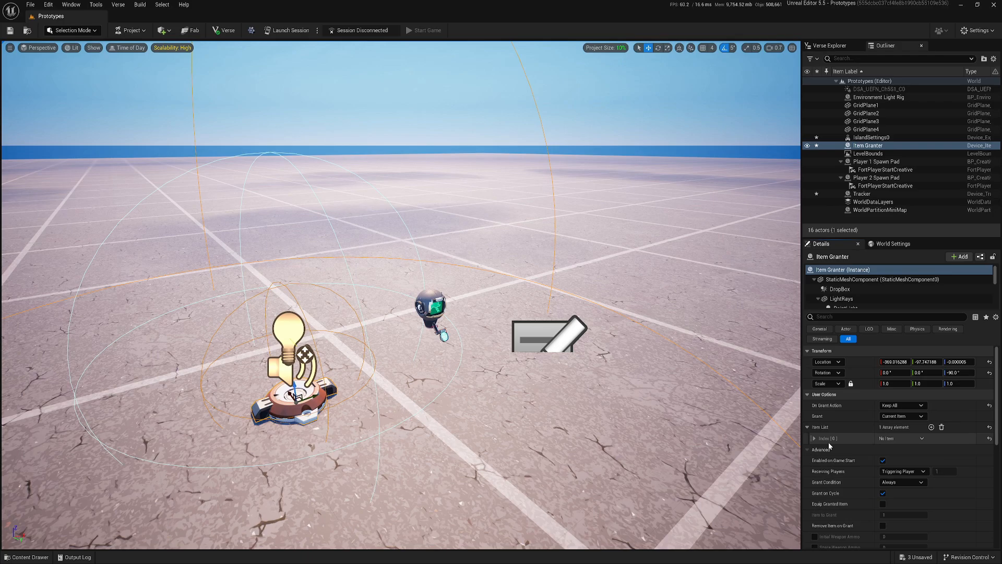
left_click(813, 439)
left_click(916, 452)
type("gold")
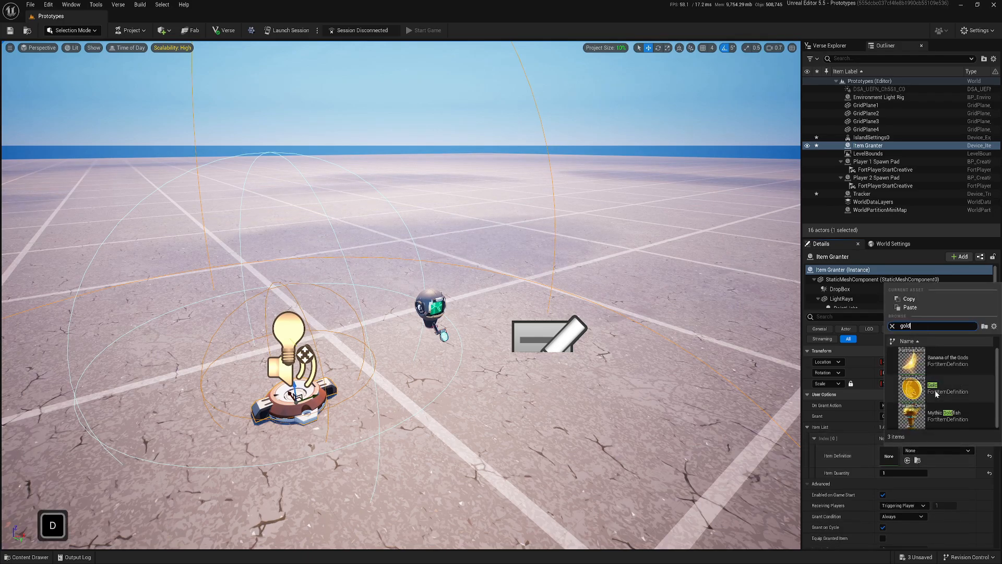
left_click(934, 391)
left_click(894, 473)
type("50")
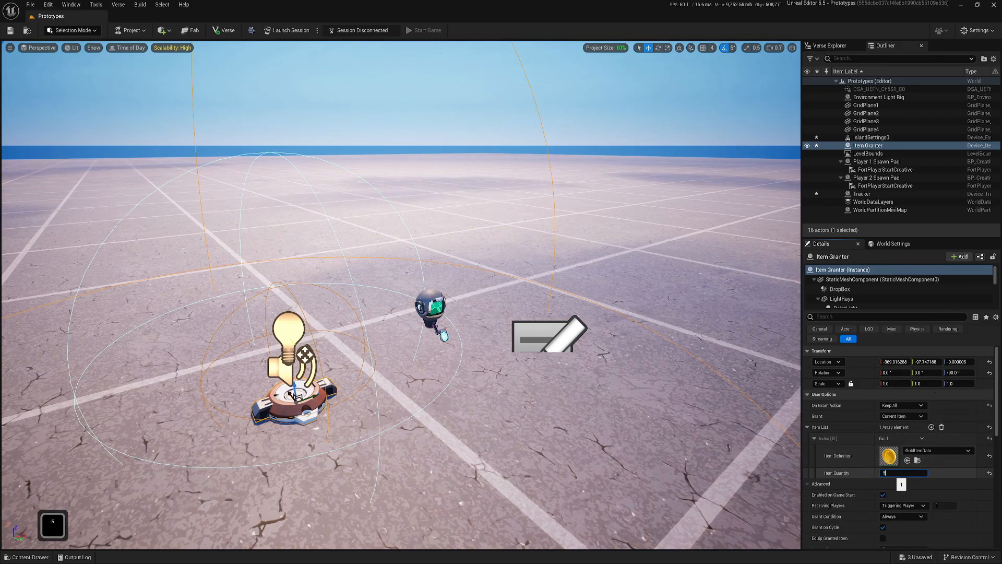
key("Return")
Step: Duplicate the Item Granter twice to form a row of three granters
key("s")
right_click_drag(522, 314, 462, 333)
key("e")
key("w")
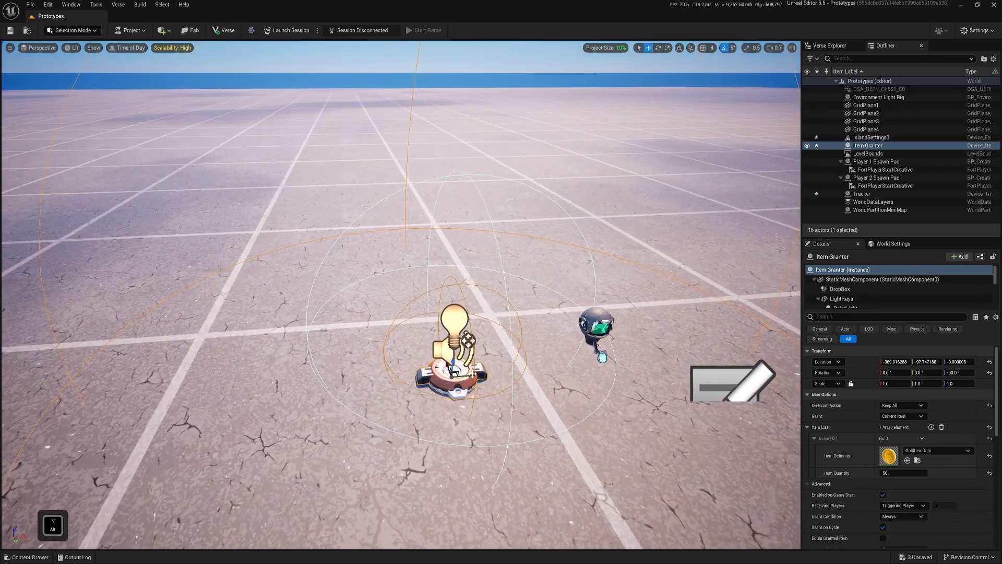
left_click_drag(453, 372, 196, 394, "alt")
key("q")
right_click_drag(196, 394, 196, 379)
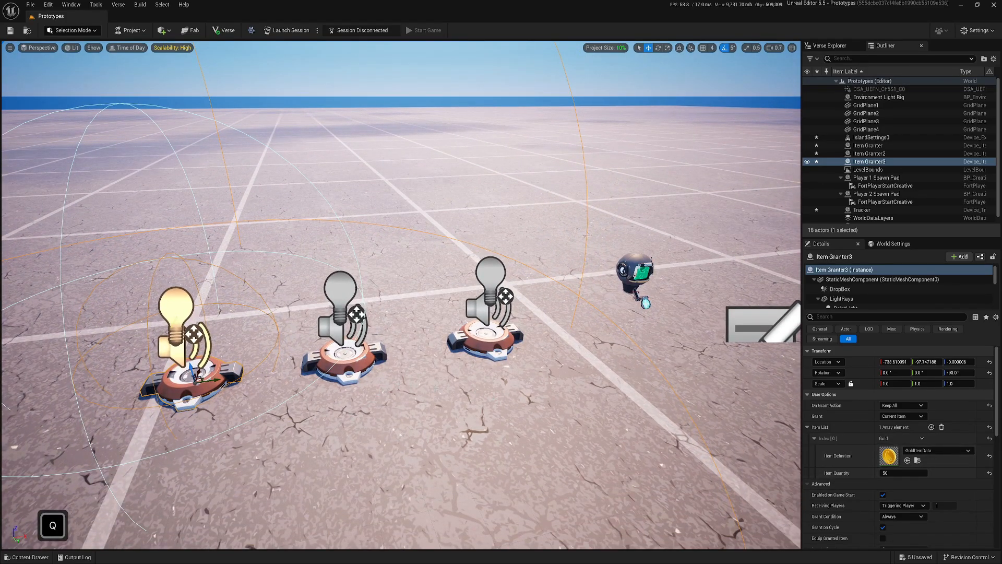
Step: Set the Gold quantity of Item Granter2 to 100
left_click(869, 153)
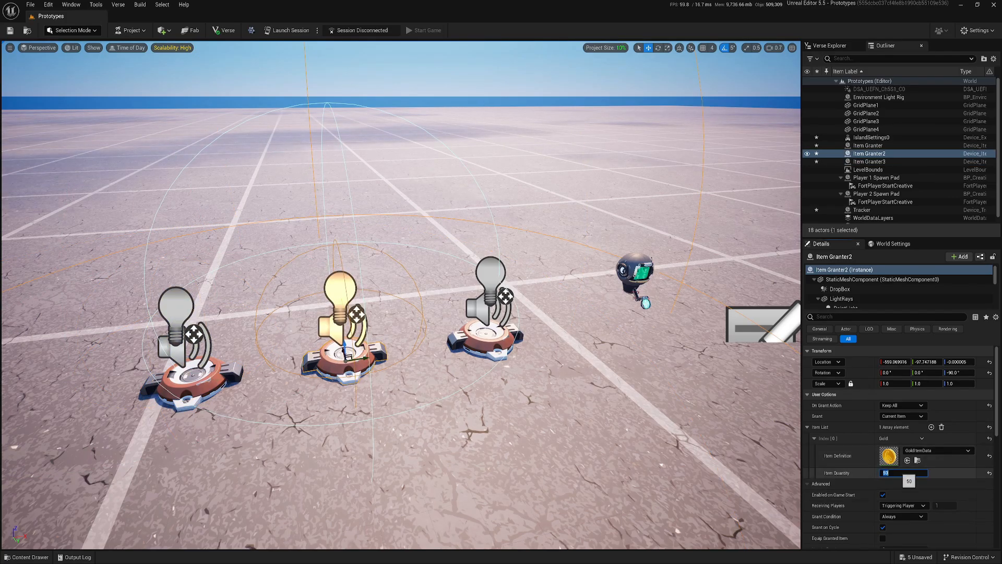
type("100")
key("Return")
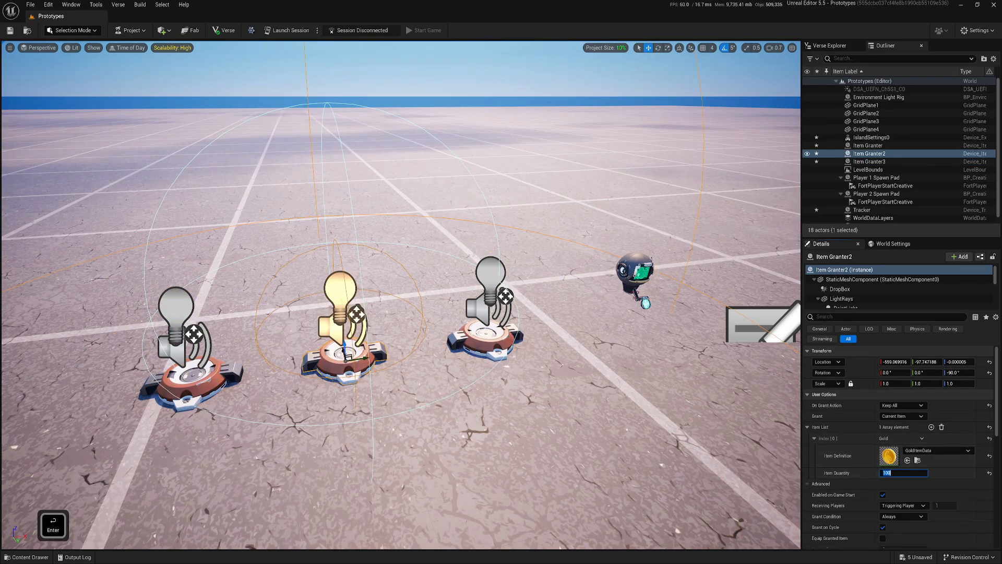
Step: Select Item Granter3, open its Gold quantity for editing and look through its advanced options
left_click(869, 161)
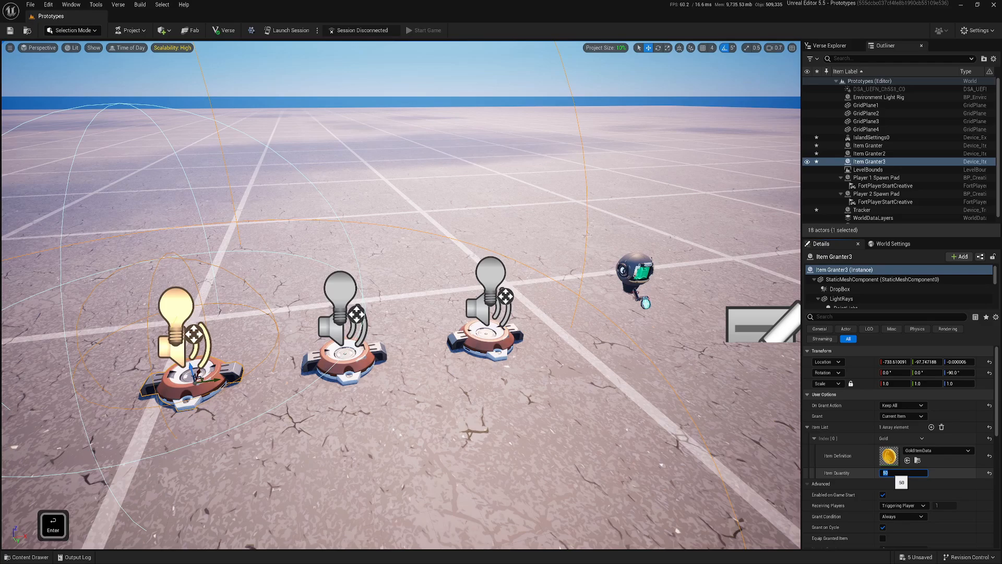
scroll(882, 459, "down", 5)
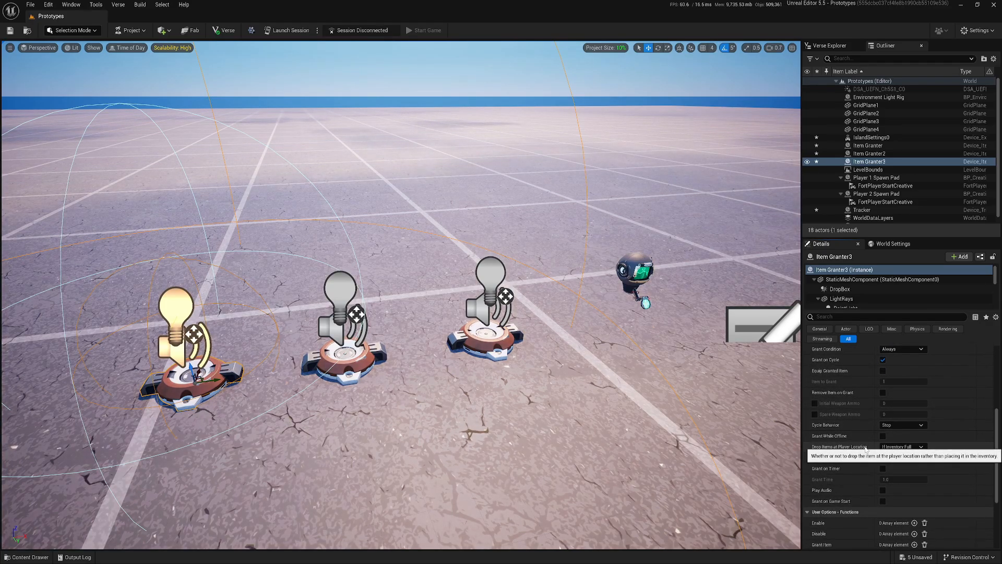
scroll(863, 445, "up", 5)
Step: Move the Tracker device directly behind the first Item Granter, to about X -366, Y -221
key("d")
right_click_drag(470, 261, 520, 313)
key("q")
left_click(394, 300)
key("a")
key("e")
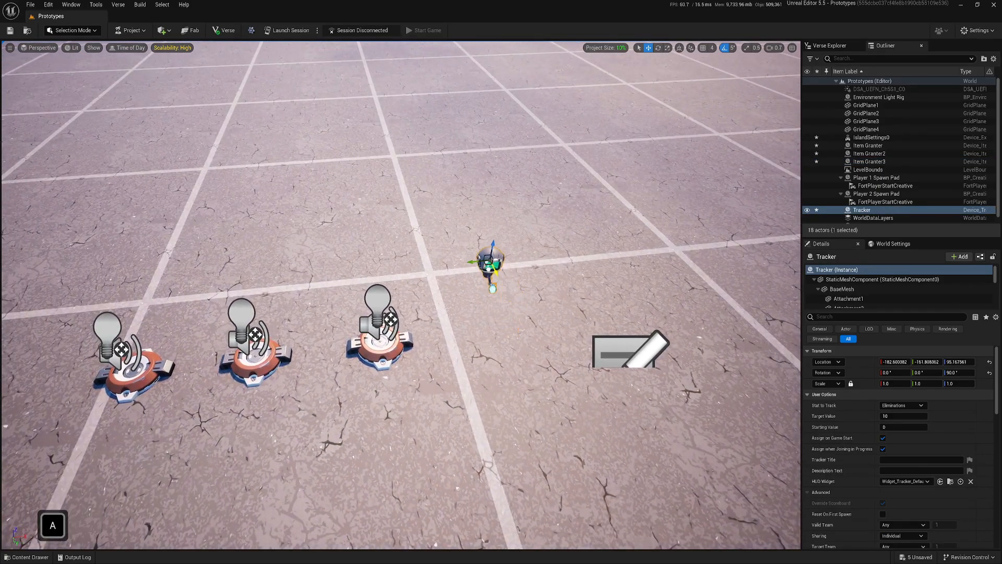
left_click_drag(368, 255, 354, 257)
key("a")
key("w")
right_click_drag(376, 288, 384, 284)
key("d")
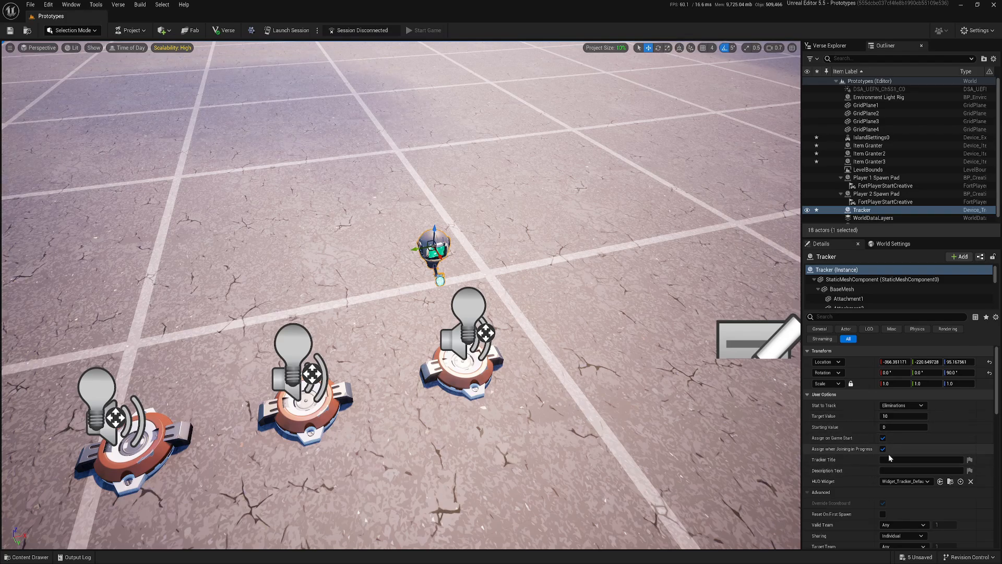
Step: Set the Tracker's title to "Elimination"
scroll(830, 436, "down", 2)
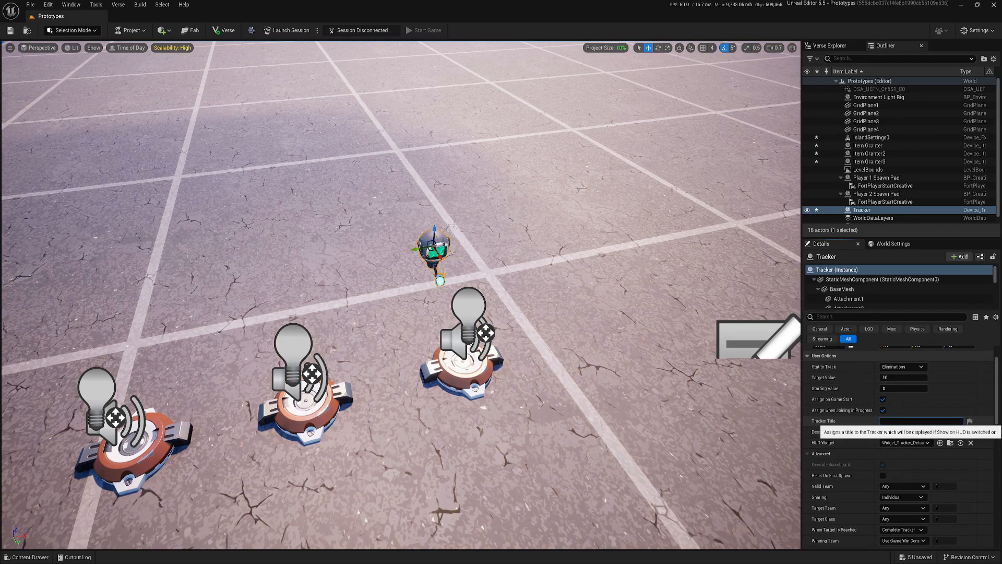
type("Elimination")
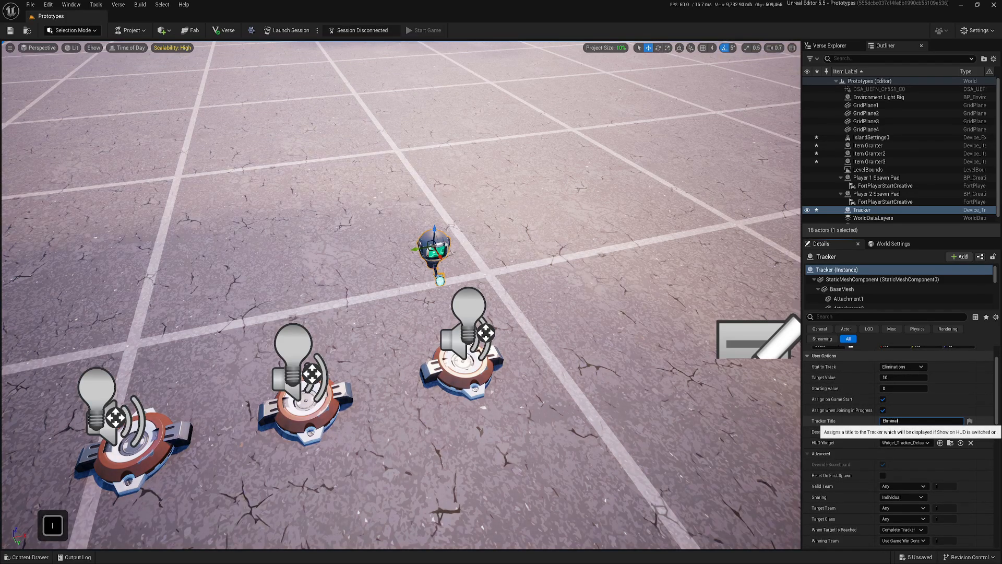
key("Return")
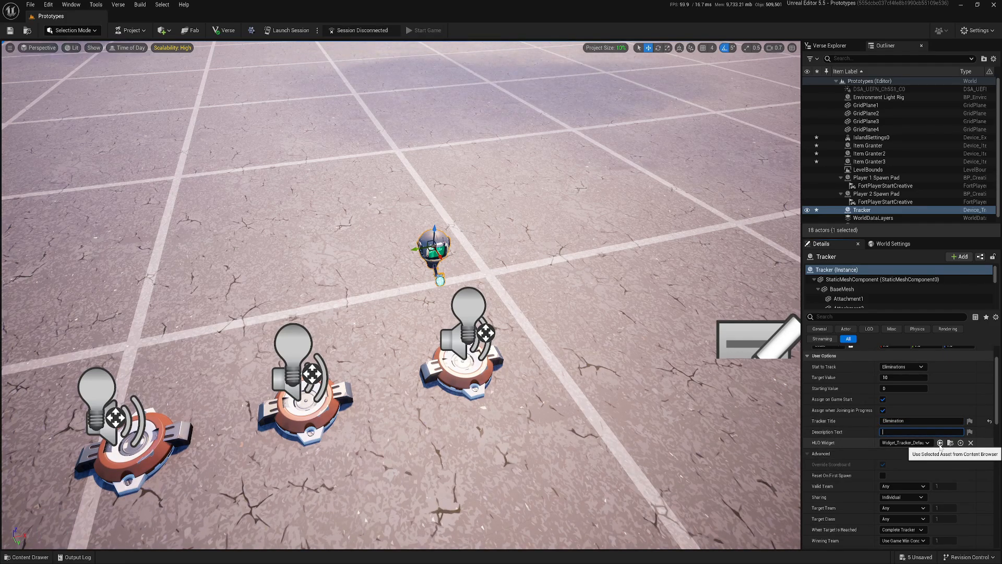
Step: Enter a two-line description for the Tracker: "Eliminate 10 guards" and, on the second line, "Reward: 50 Gold"
type("E")
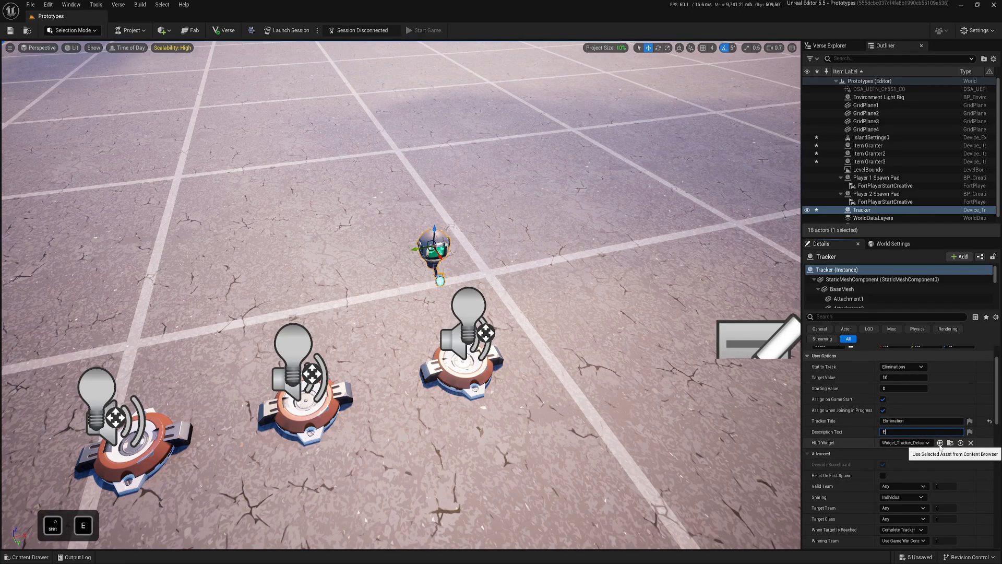
type("liminate 10")
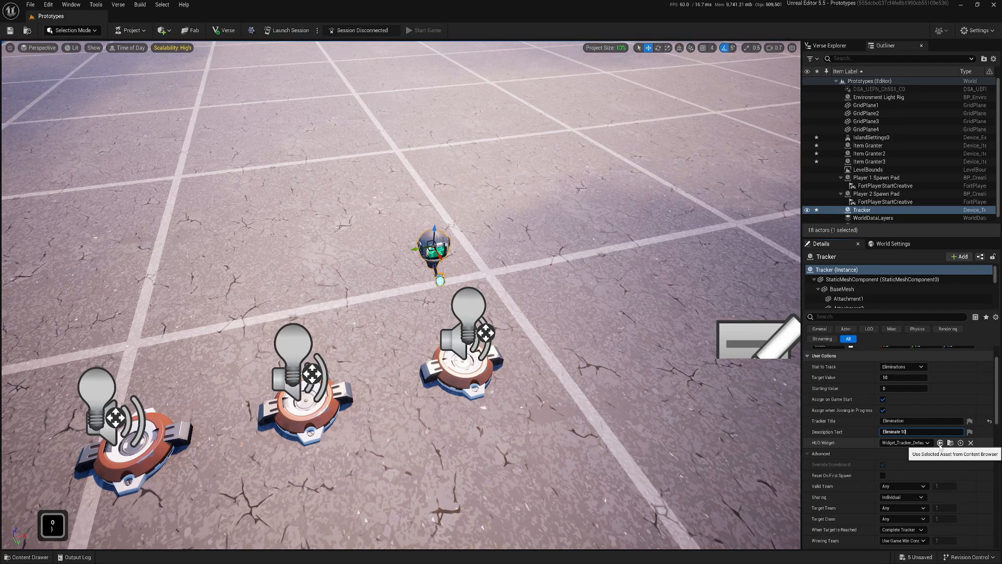
type(" guards")
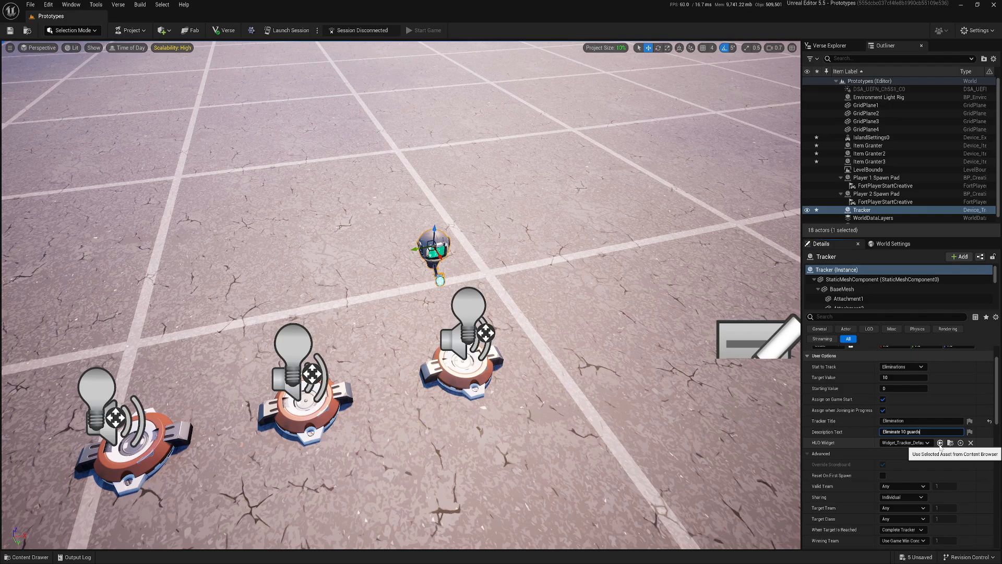
key("shift+Return")
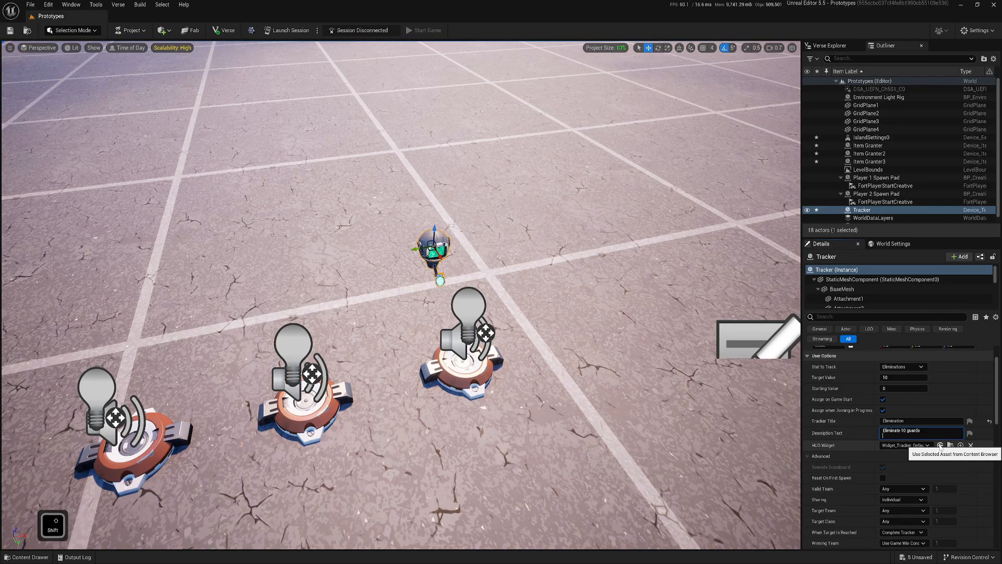
type("Reward:")
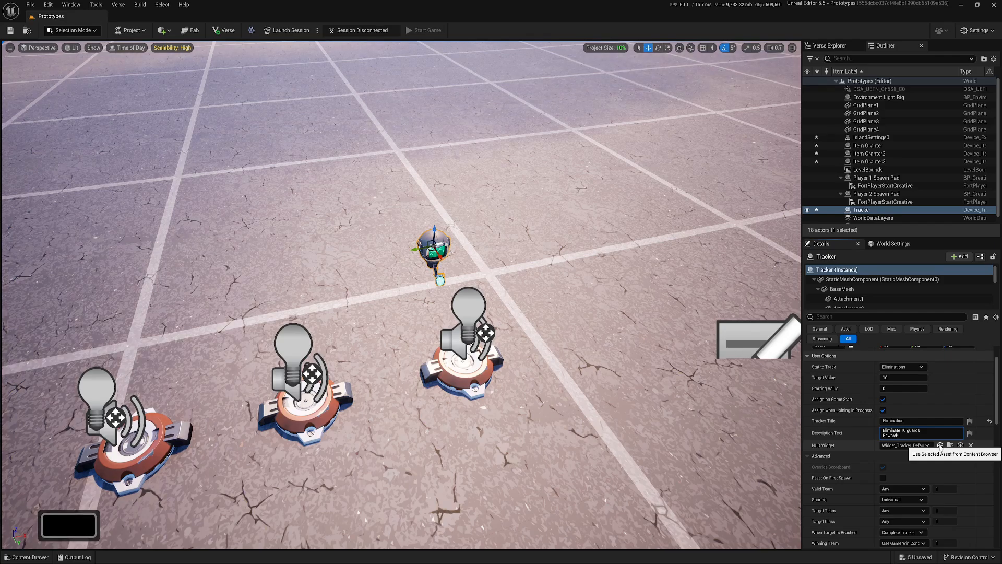
type(" 50")
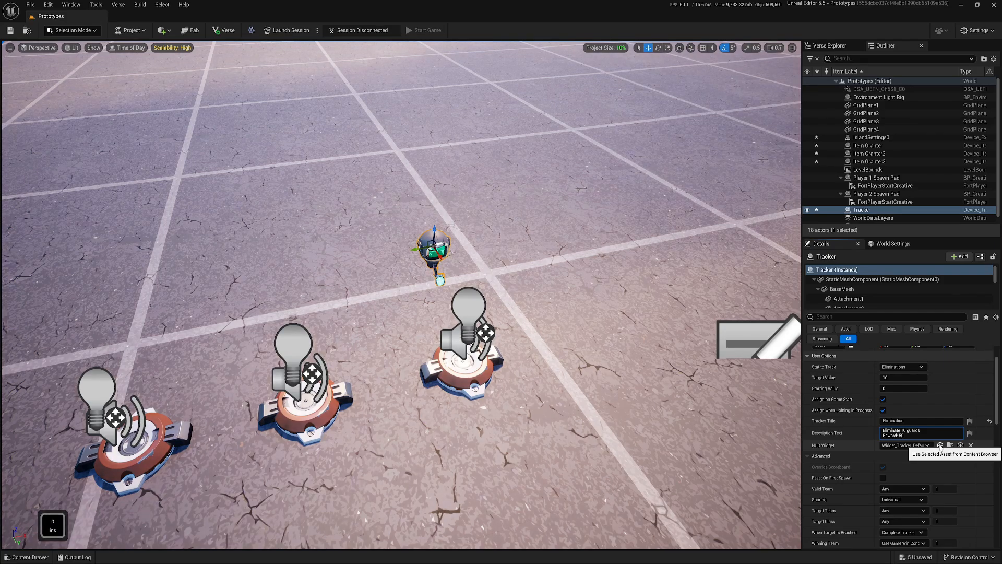
type(" Gold")
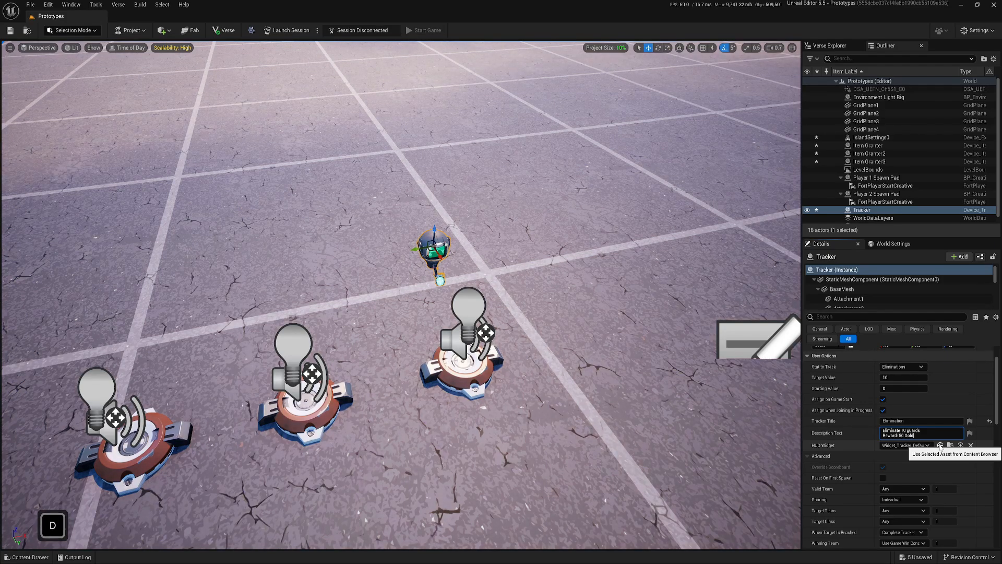
Step: Enable Non-Player Eliminations Count in the Tracker's advanced options
scroll(918, 444, "down", 2)
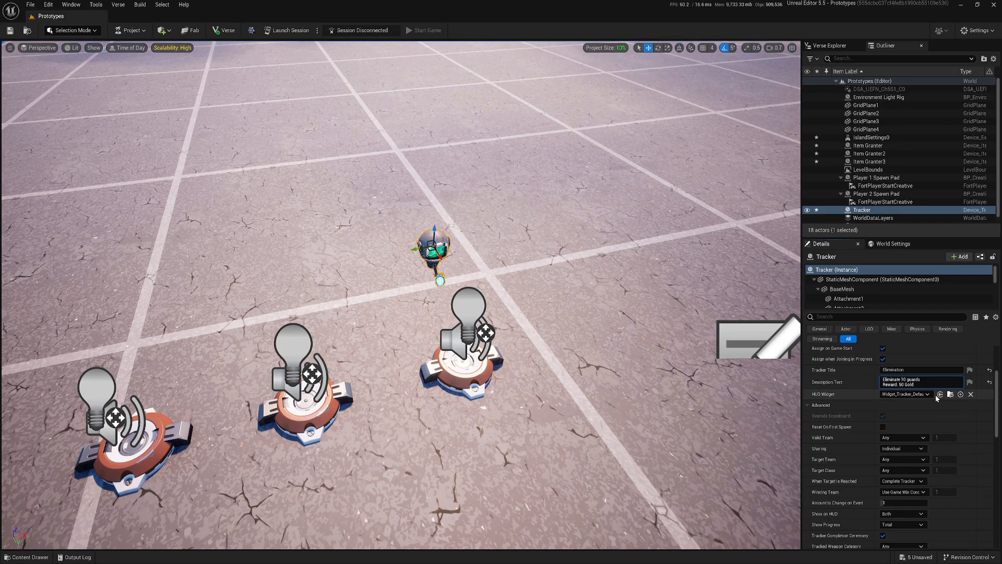
scroll(856, 421, "down", 3)
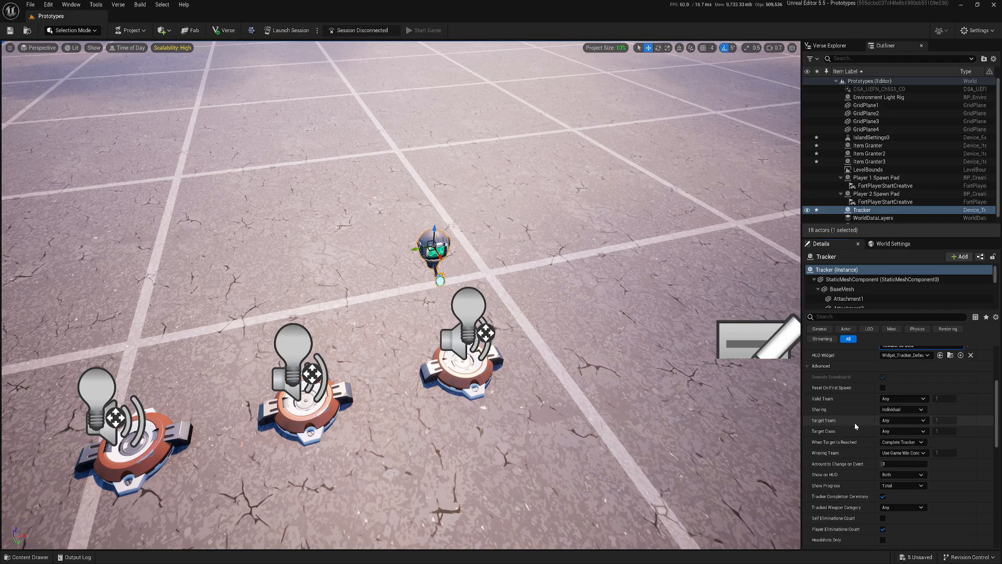
scroll(863, 385, "down", 1)
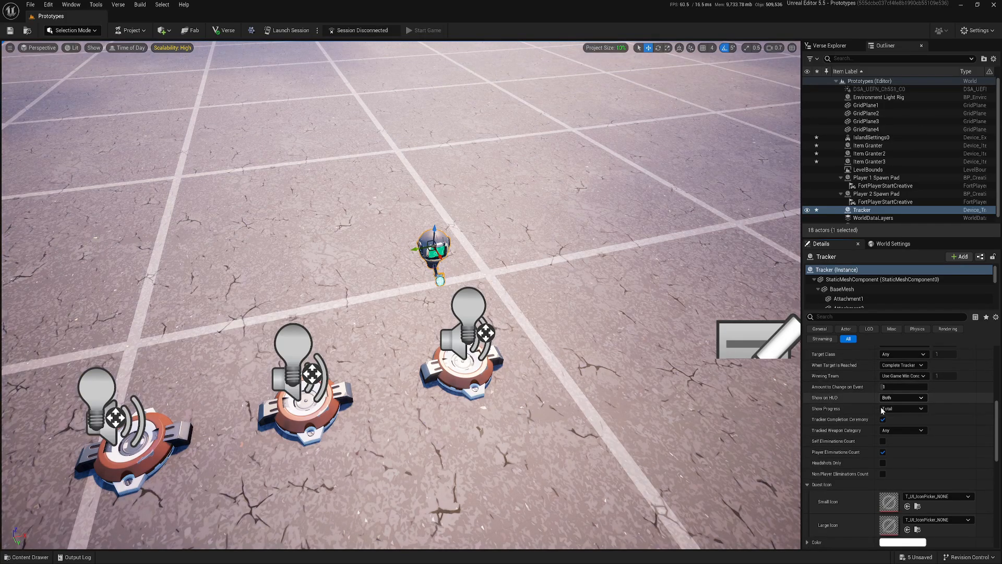
scroll(876, 409, "down", 2)
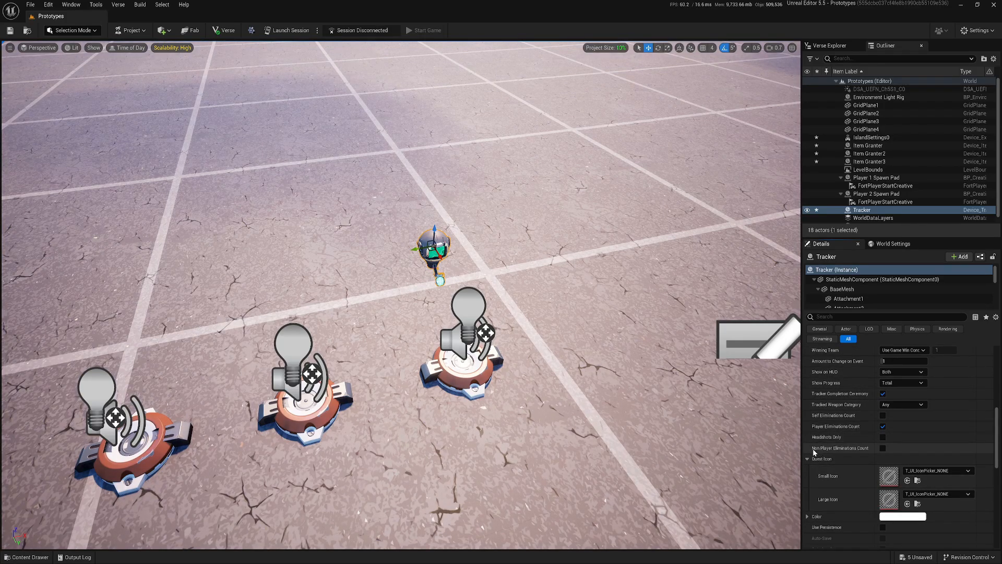
mouse_move(869, 452)
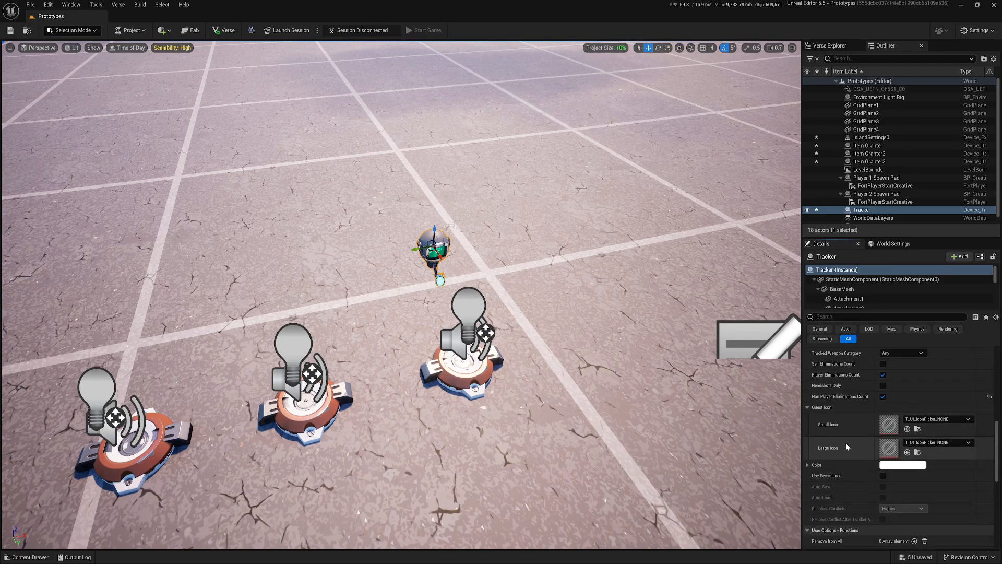
Step: Search the textures for "icon" and assign the IconLibrary assault rifle texture as the Tracker's small quest icon
scroll(845, 443, "down", 3)
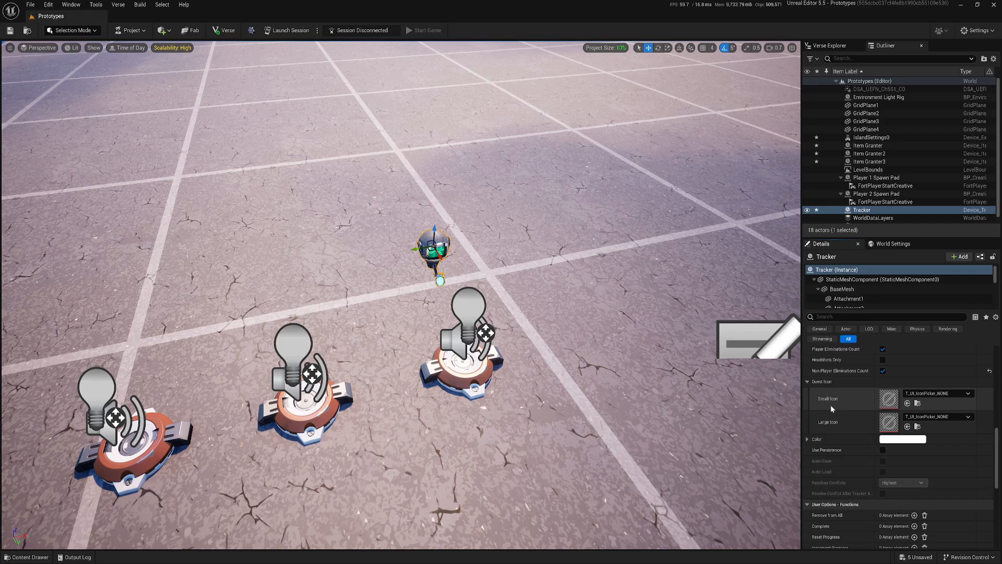
left_click(927, 394)
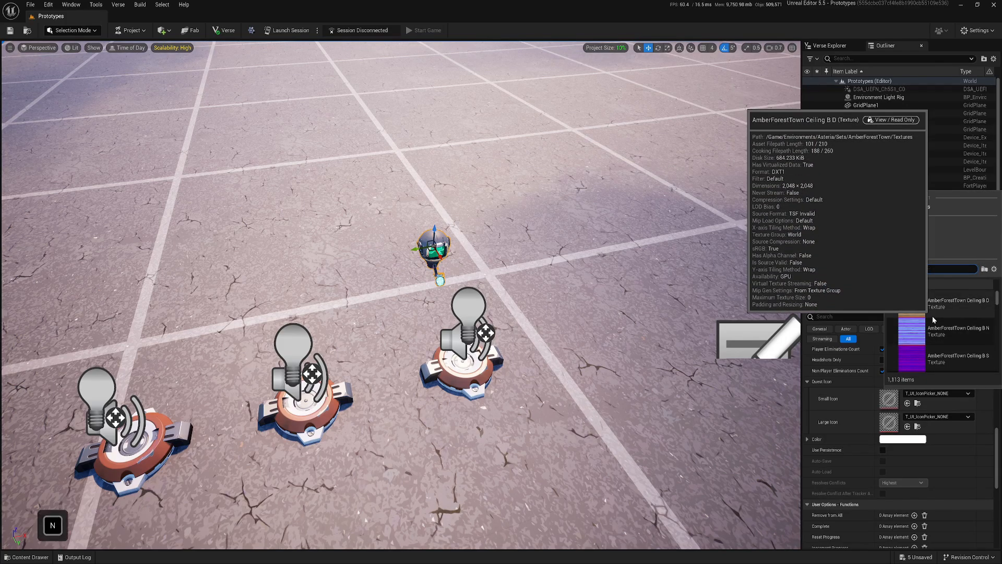
type("icon")
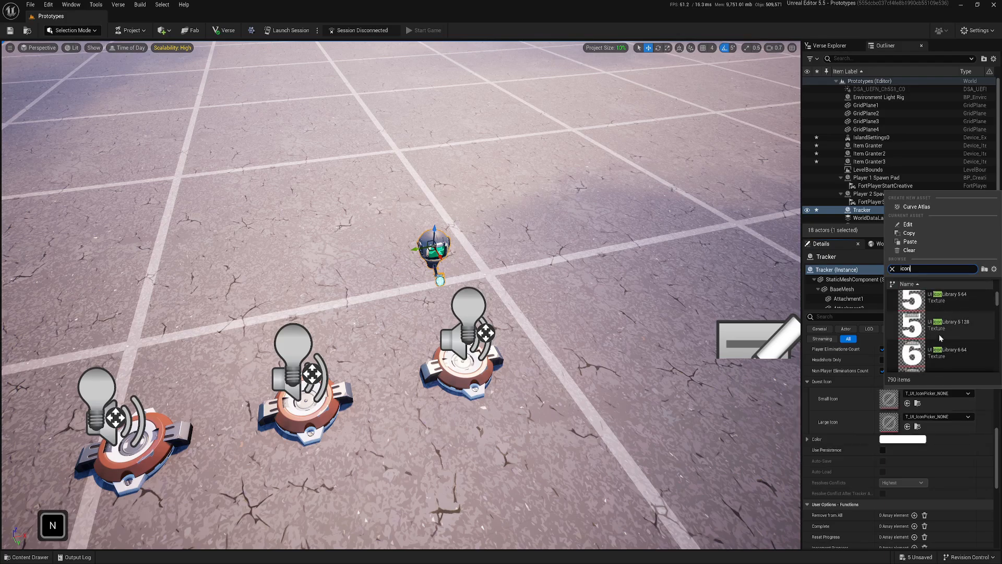
scroll(926, 338, "down", 10)
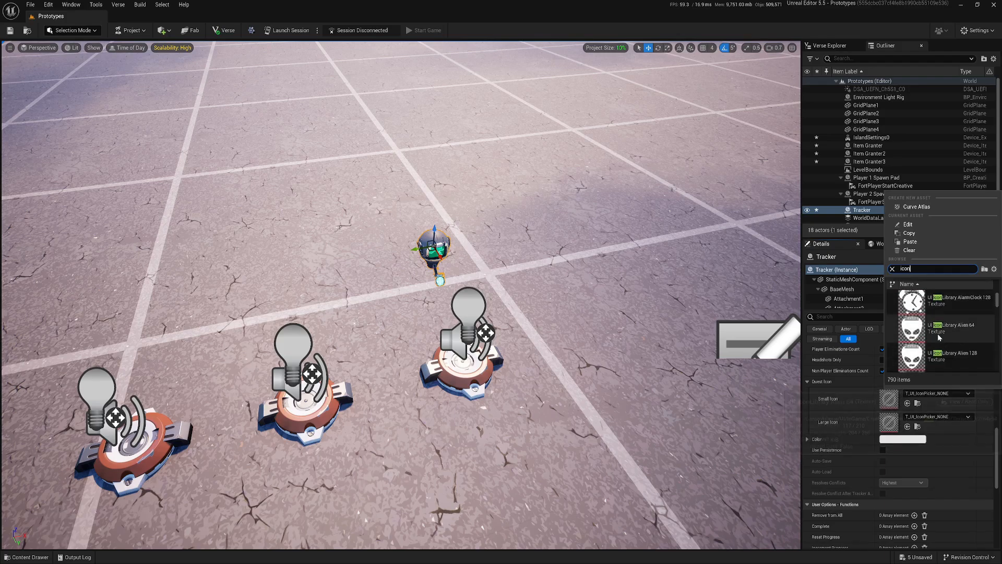
scroll(938, 338, "down", 4)
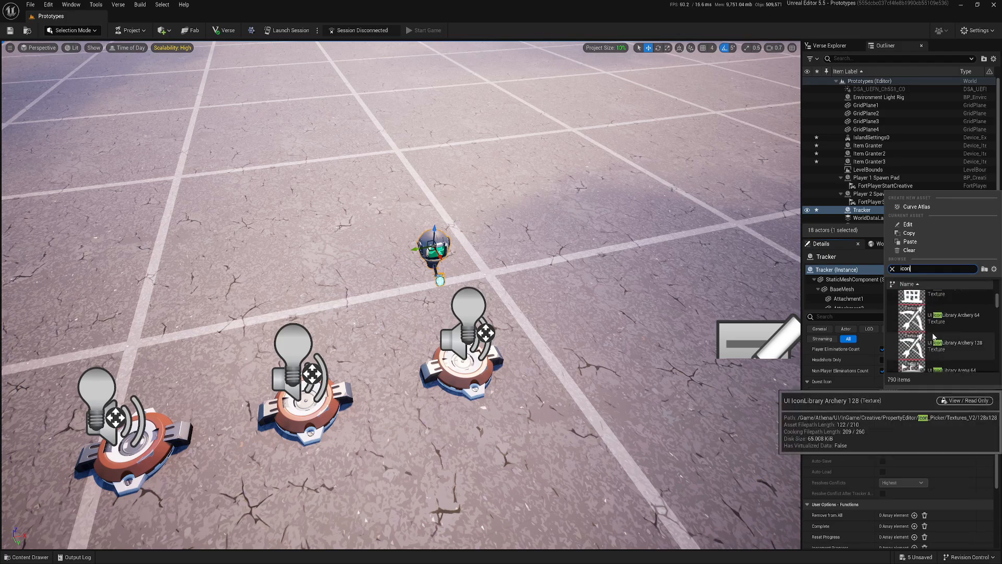
scroll(934, 337, "down", 5)
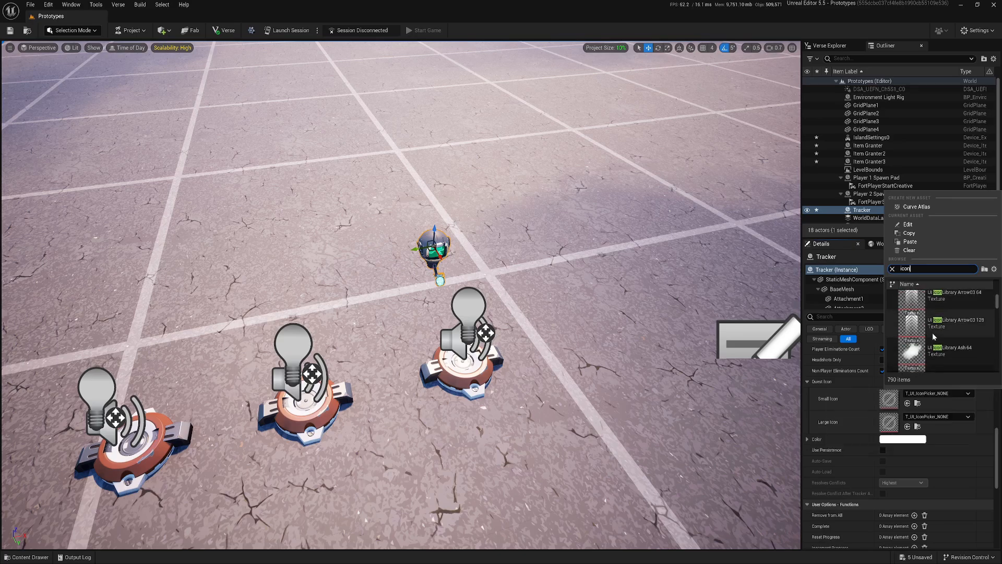
scroll(934, 336, "down", 3)
left_click(950, 346)
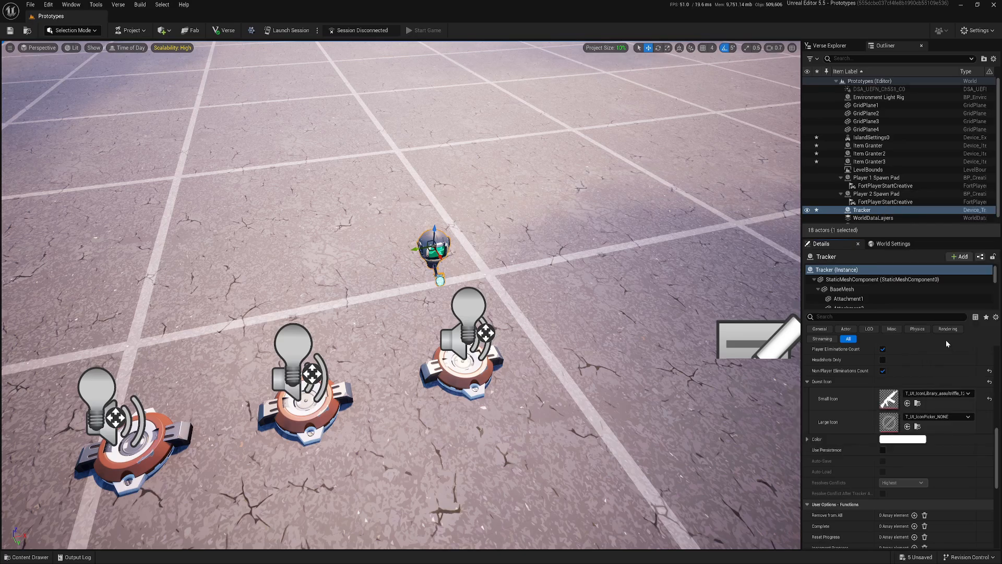
Step: Assign the same IconLibrary assault rifle texture as the Tracker's large quest icon
left_click(915, 417)
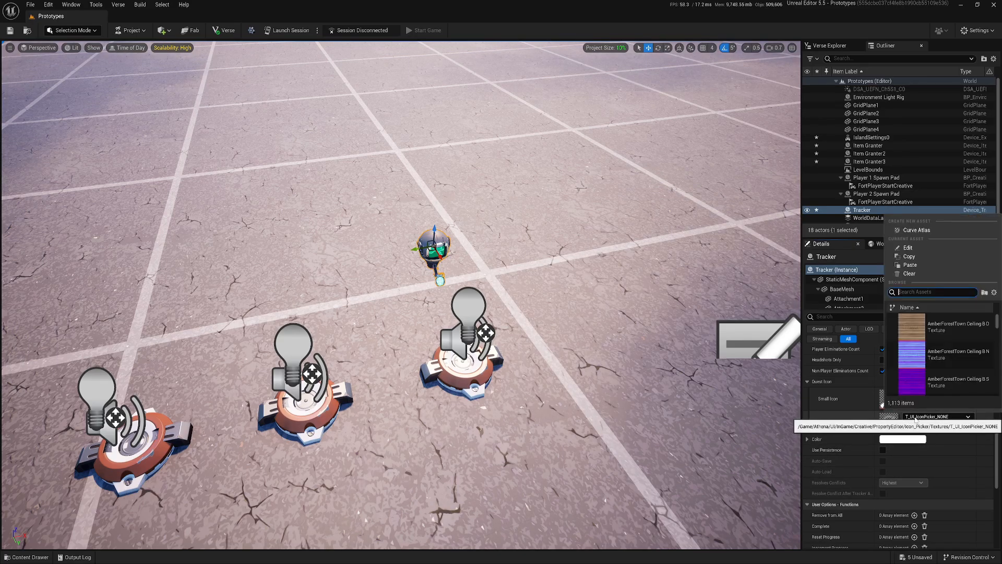
type("icon")
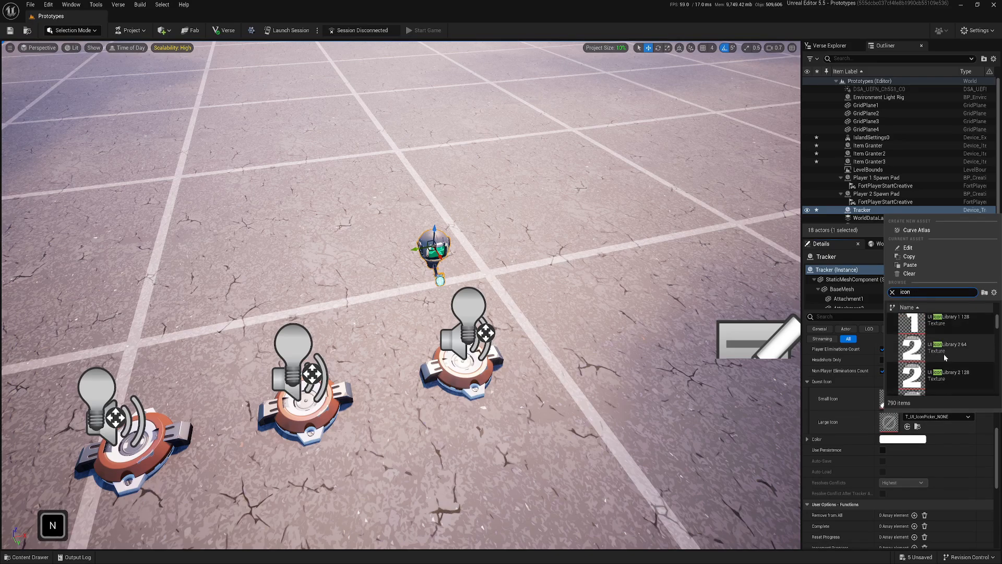
left_click(924, 360)
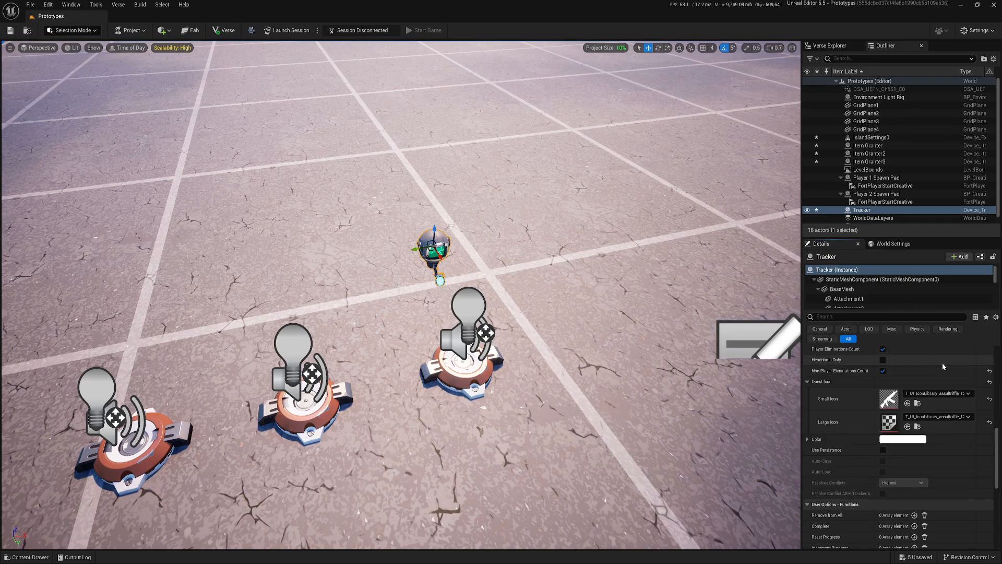
Step: Set the Tracker's quest icon color to a bright blue, hex linear 006EFFFF
left_click(894, 441)
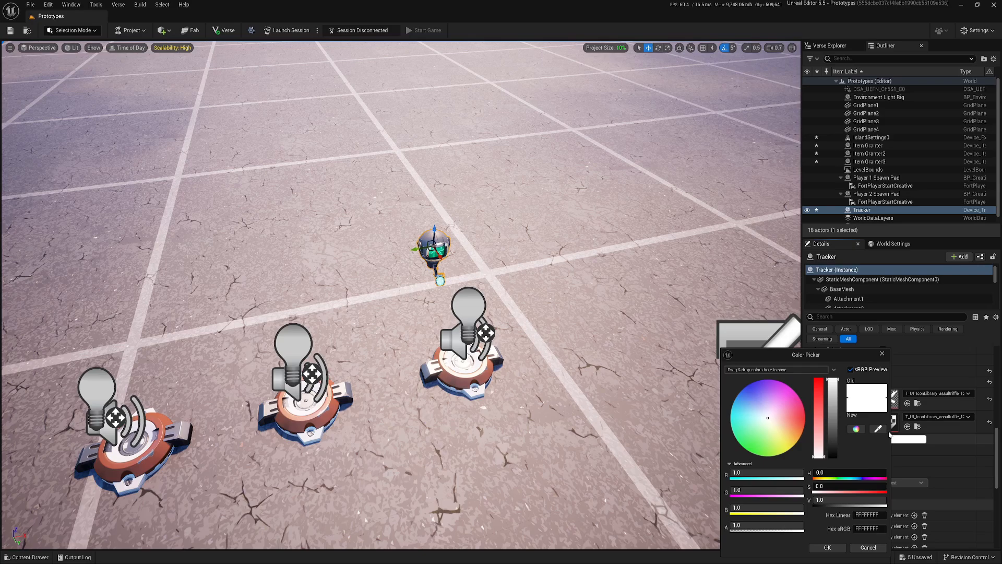
left_click_drag(747, 418, 726, 394)
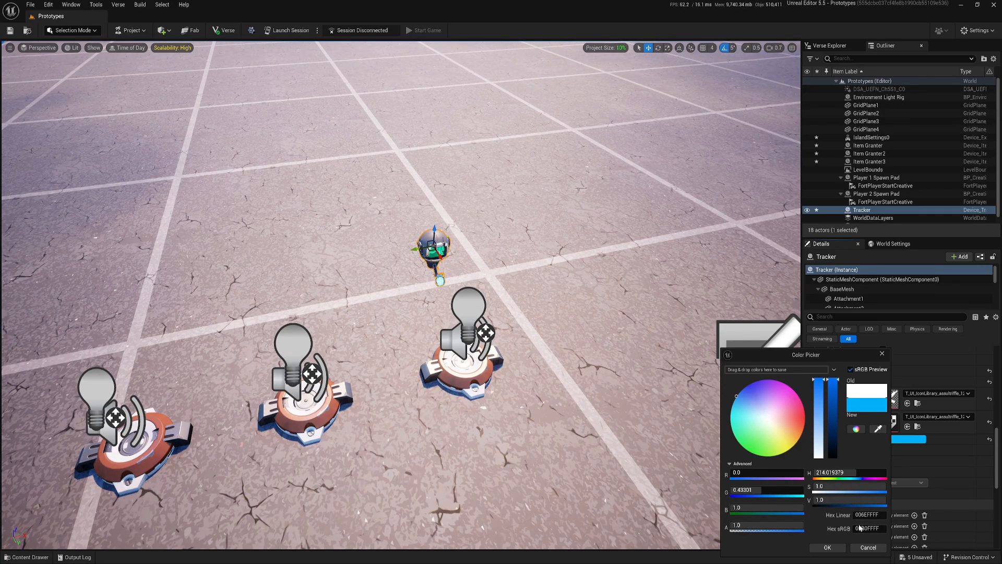
left_click(828, 548)
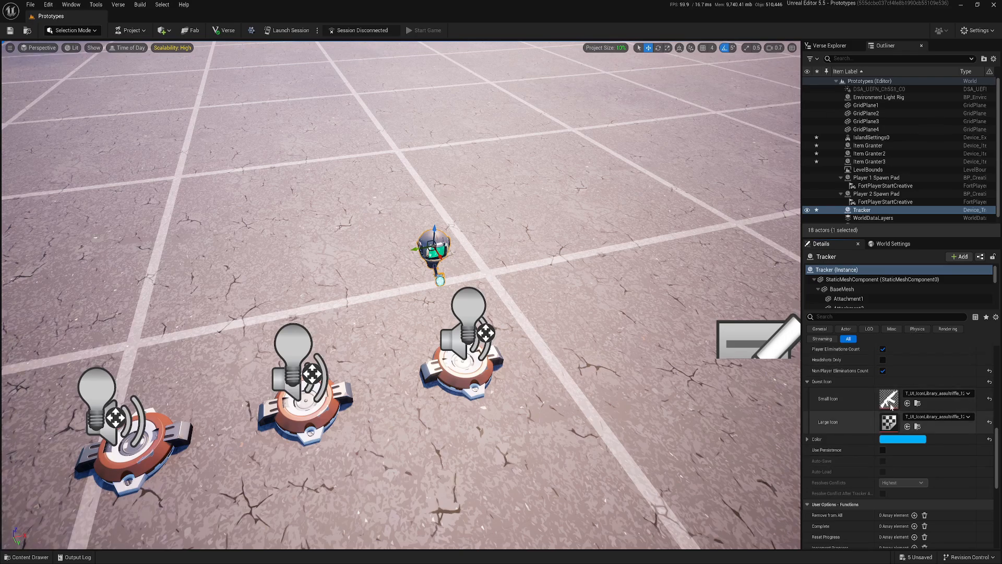
Step: Duplicate the Tracker twice, placing the copies behind the other two Item Granters at about X -559 and X -744
scroll(842, 431, "up", 2)
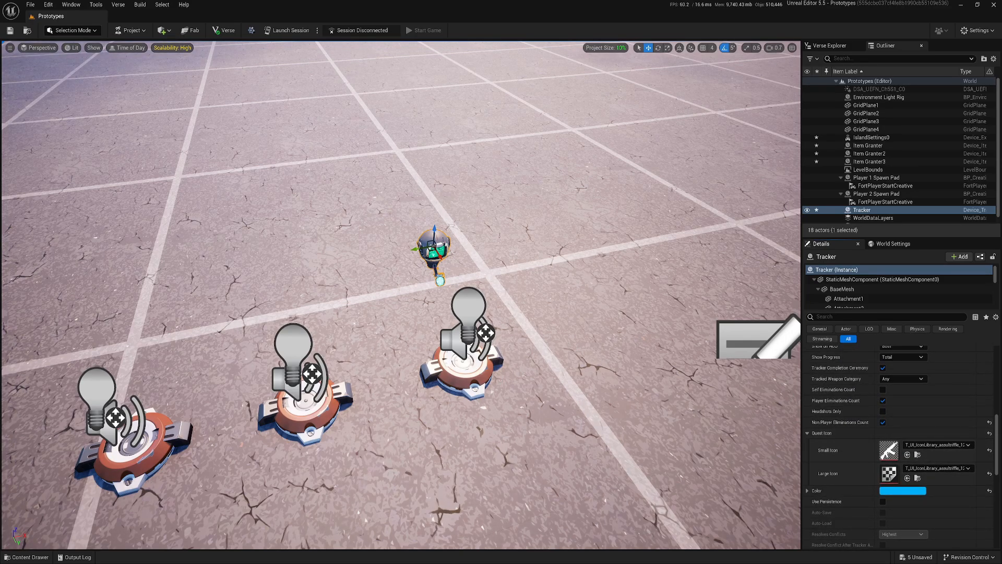
right_click_drag(470, 261, 397, 261)
left_click_drag(519, 299, 365, 301, "alt")
left_click_drag(487, 308, 341, 311, "alt")
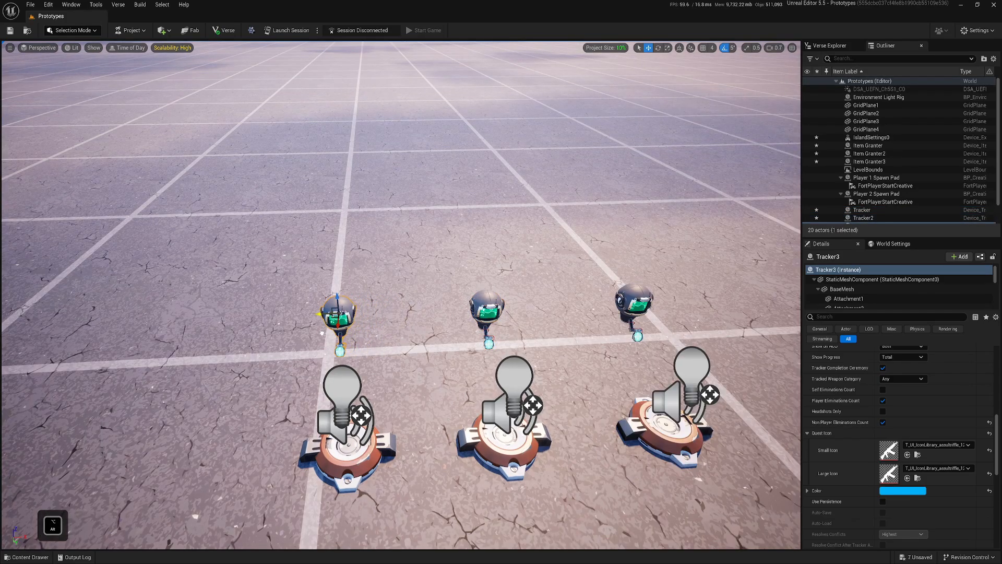
middle_click_drag(341, 311, 292, 311)
Step: Change Tracker2's description text to "Eliminate 20 guards" with "Reward: 100 Gold" on the second line
left_click(415, 313)
scroll(847, 394, "up", 10)
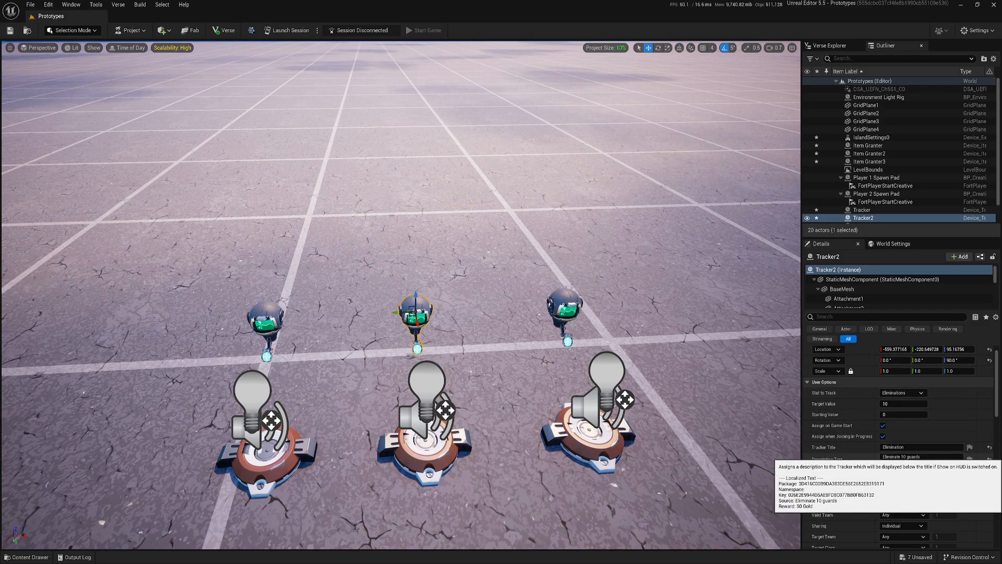
left_click(894, 457)
key("BackSpace")
type("2")
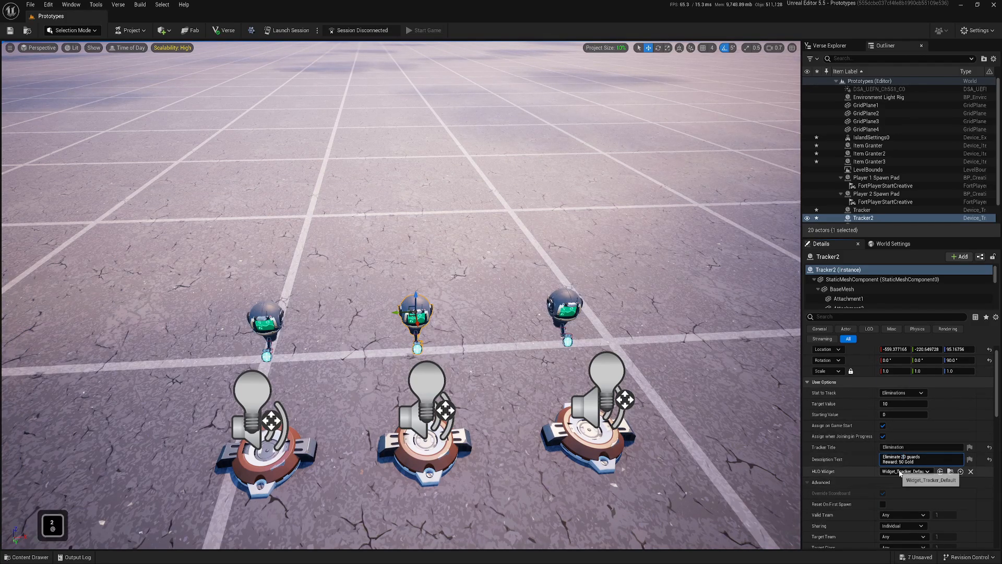
type("10")
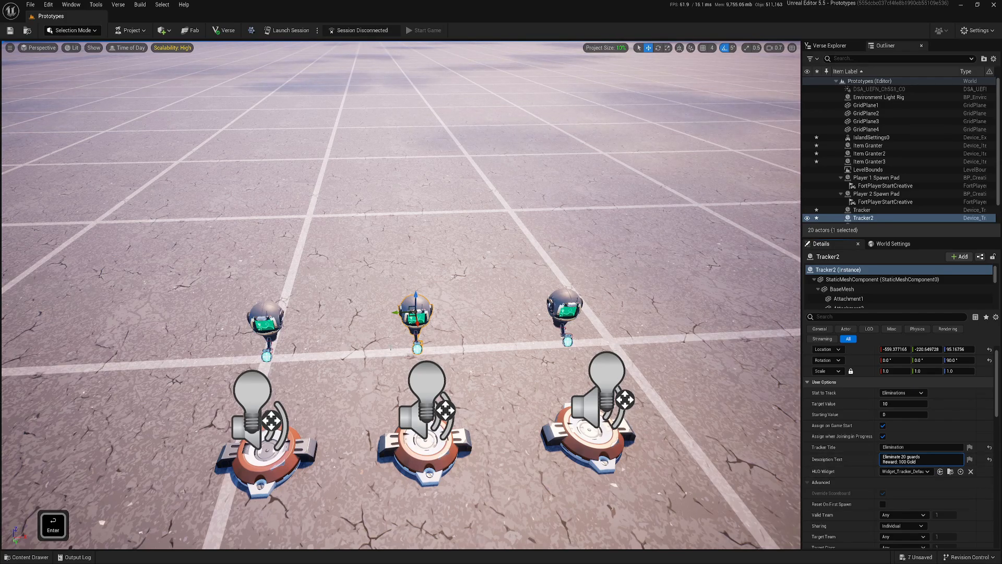
Step: Change Tracker3's description text to "Eliminate 30 guards" with "Reward: 150 Gold" on the second line
left_click(264, 319)
left_click(906, 456)
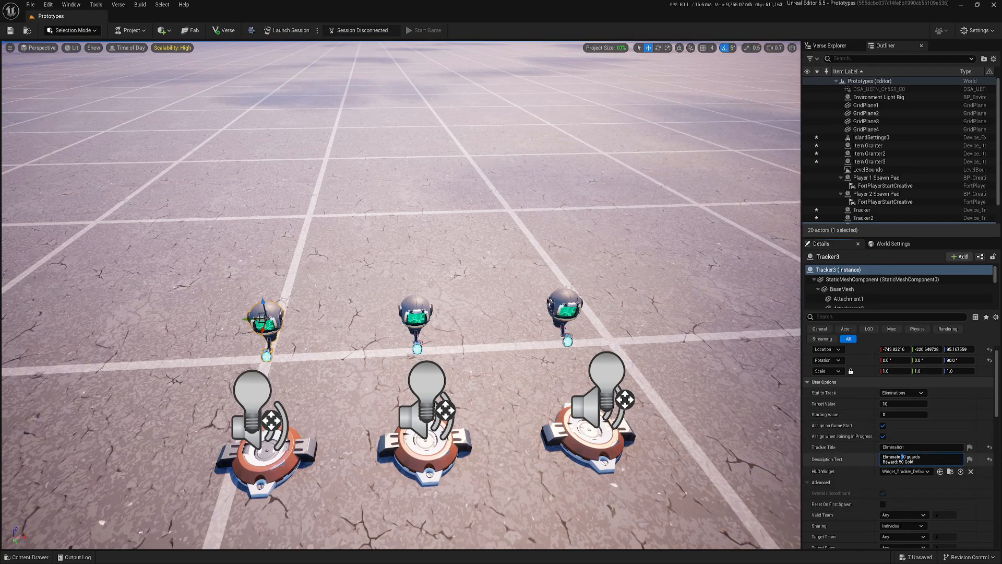
key("BackSpace")
type("3")
left_click(899, 461)
type("1")
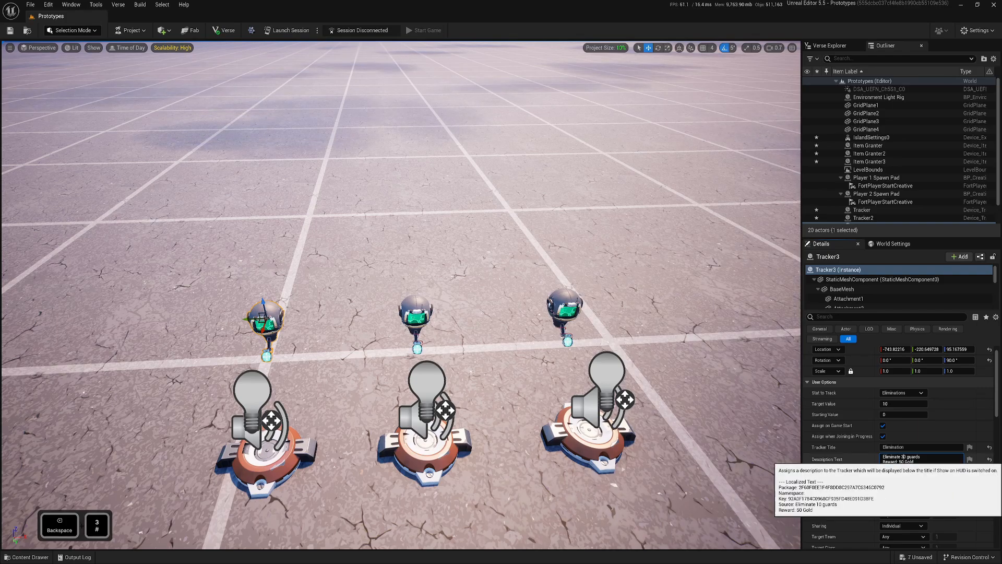
key("Return")
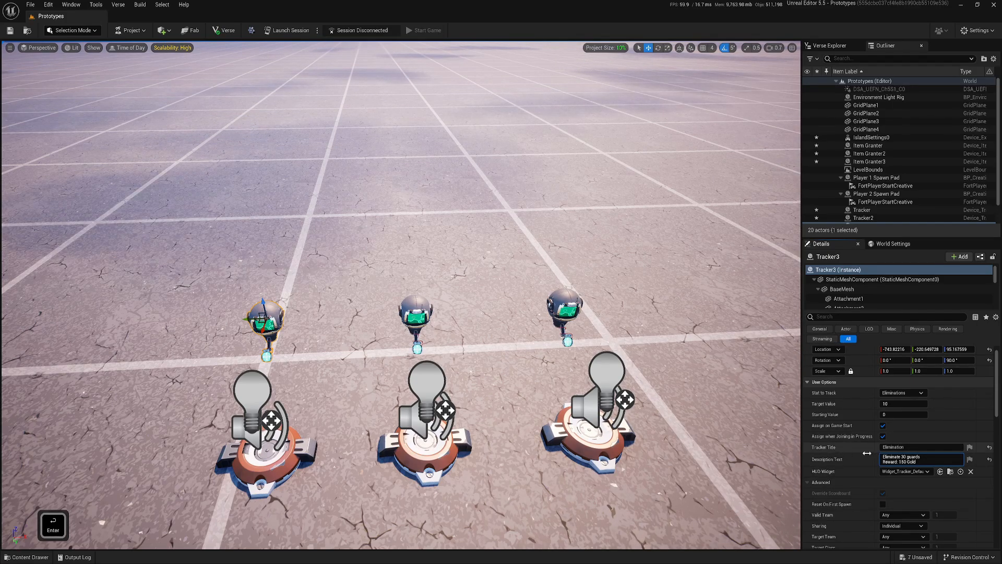
Step: Bind the first Item Granter's Grant Item function to the When Complete event of the Tracker behind it
right_click_drag(604, 417, 574, 396)
left_click(553, 313)
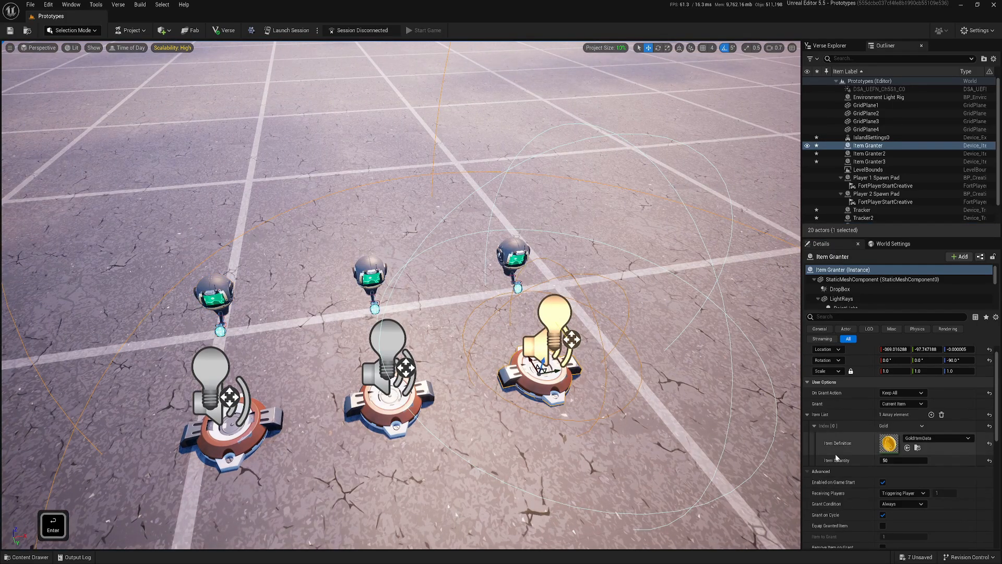
scroll(877, 456, "down", 5)
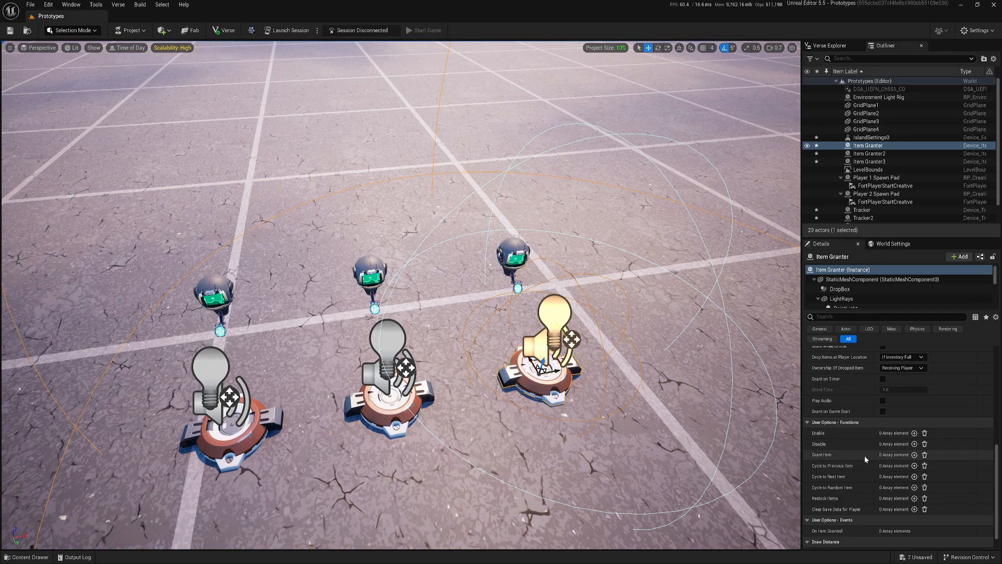
left_click(914, 455)
left_click(955, 465)
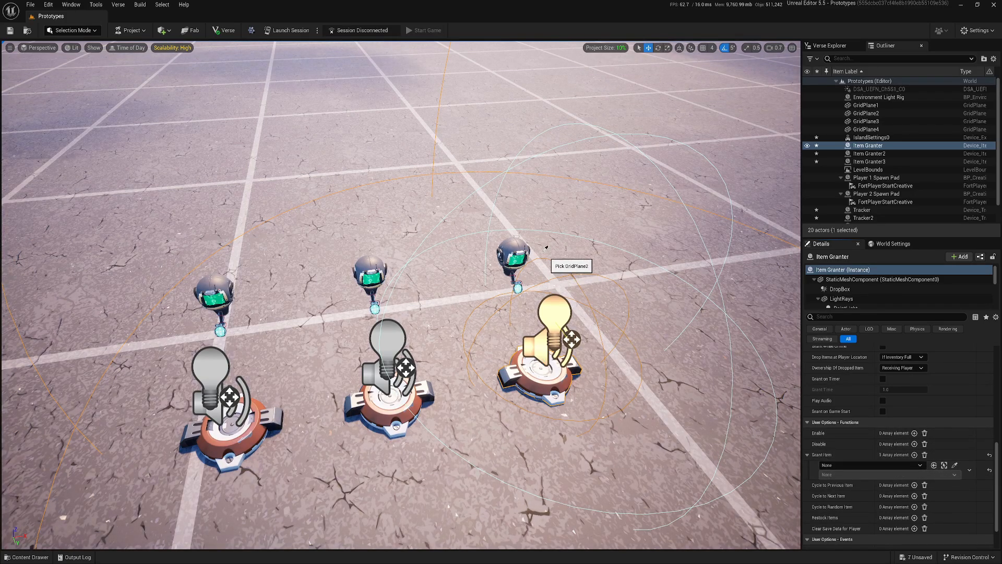
left_click(515, 258)
left_click(849, 474)
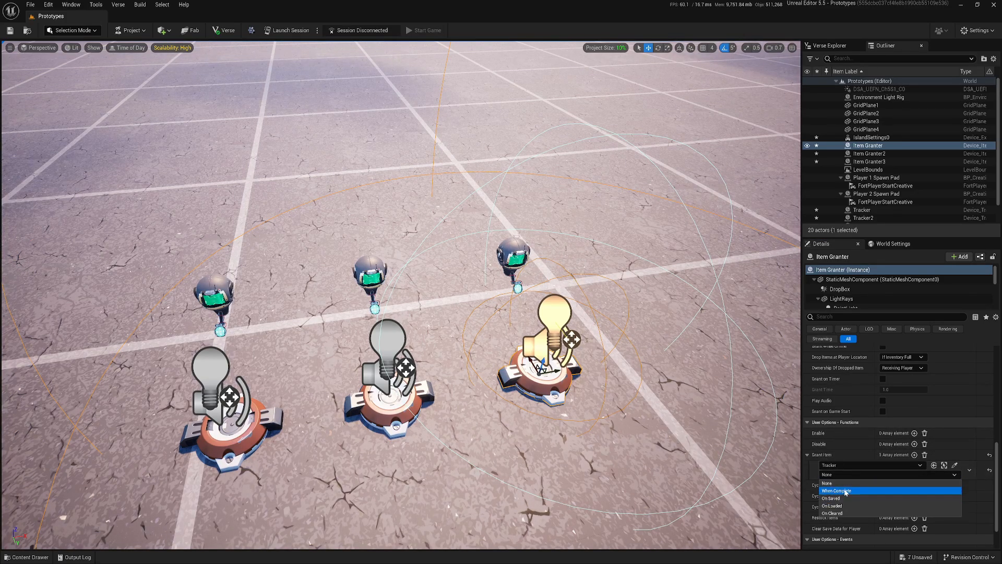
left_click(839, 488)
Step: Bind Item Granter2's Grant Item function to Tracker2's When Complete event
left_click(369, 390)
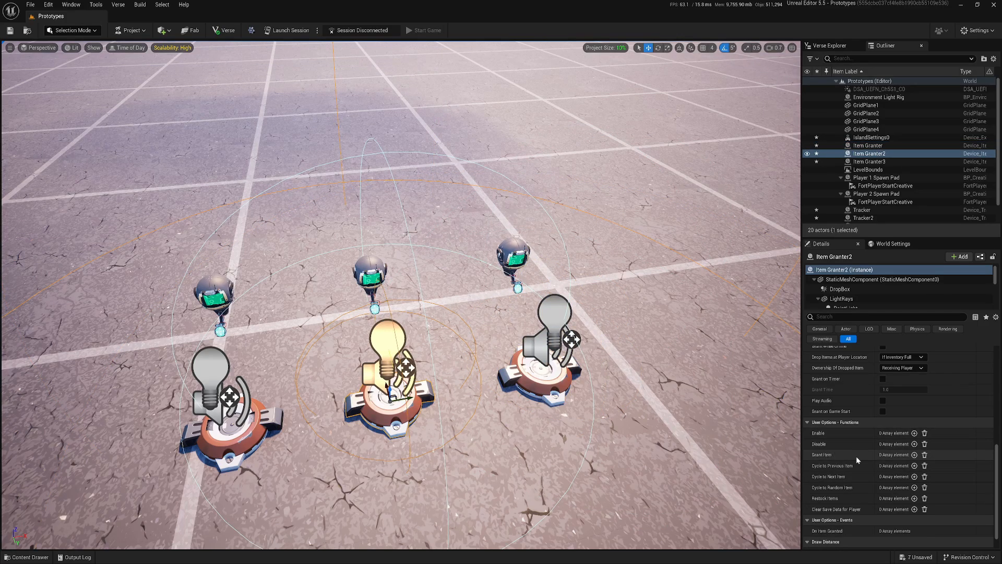
left_click(914, 455)
left_click(955, 465)
left_click(370, 273)
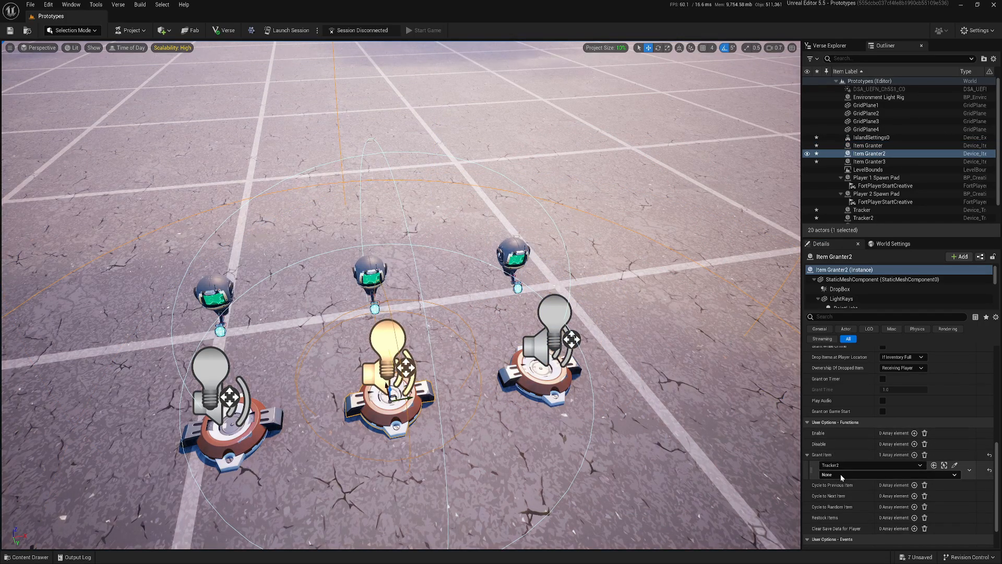
left_click(846, 474)
left_click(839, 491)
Step: Add a Grant Item function binding on Item Granter3 with Tracker3 as its source device
left_click(226, 430)
left_click(914, 455)
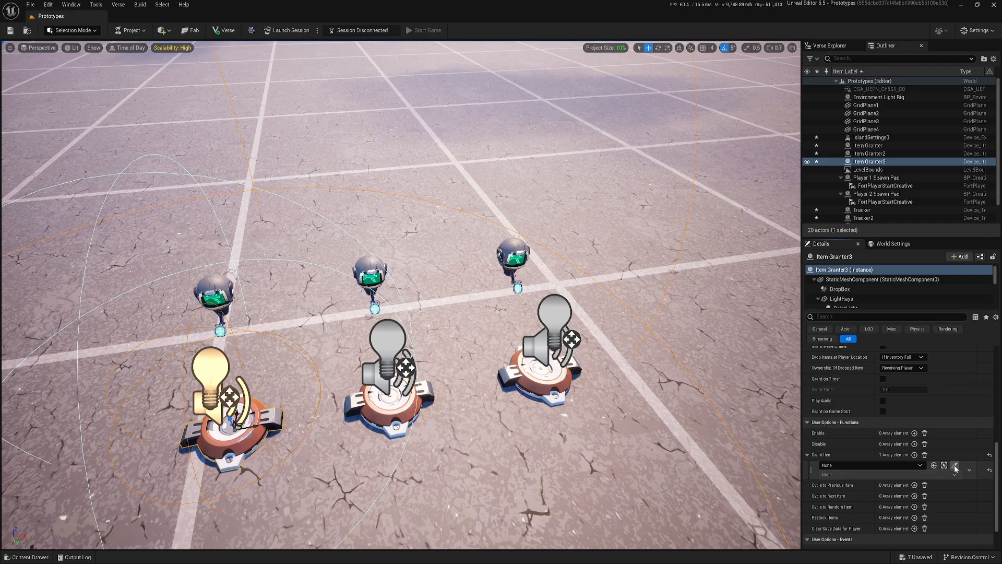
left_click(955, 465)
left_click(215, 295)
Step: Deselect the devices and open the project's TrackerWidget content folder with the search filter cleared
key("s")
key("a")
right_click_drag(469, 261, 433, 261)
key("Escape")
key("d")
key("a")
key("s")
key("ctrl+space")
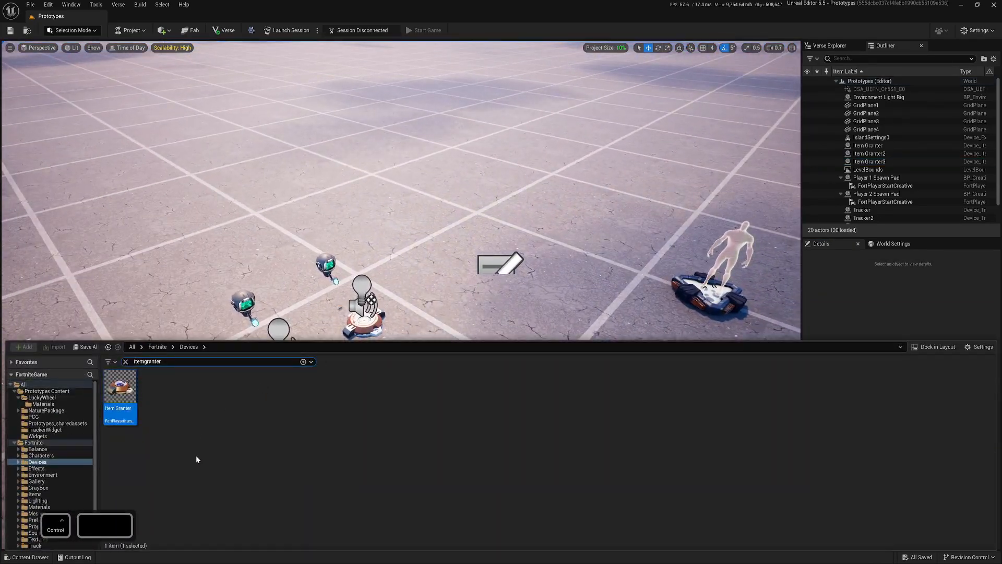
left_click(197, 446)
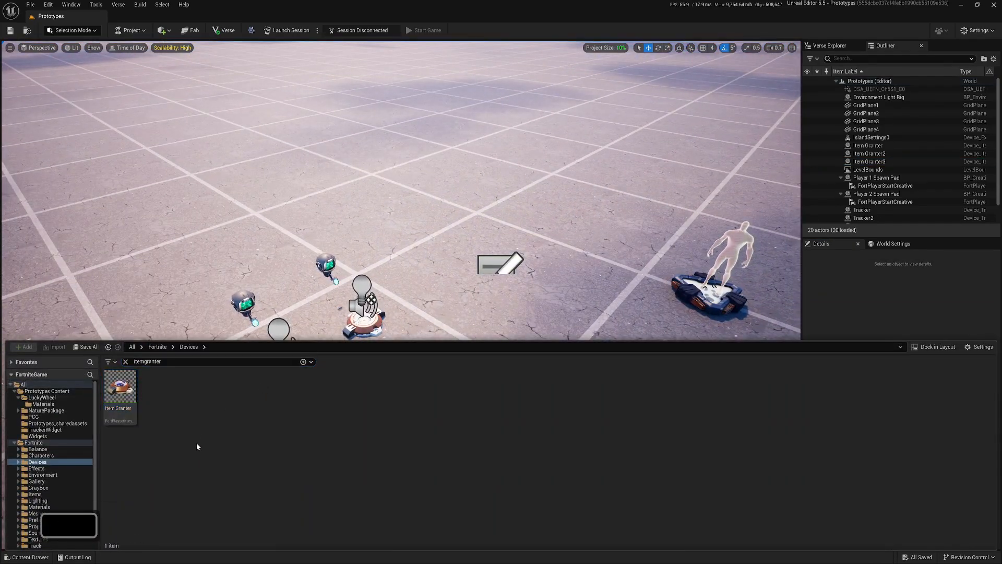
left_click(46, 429)
left_click(126, 361)
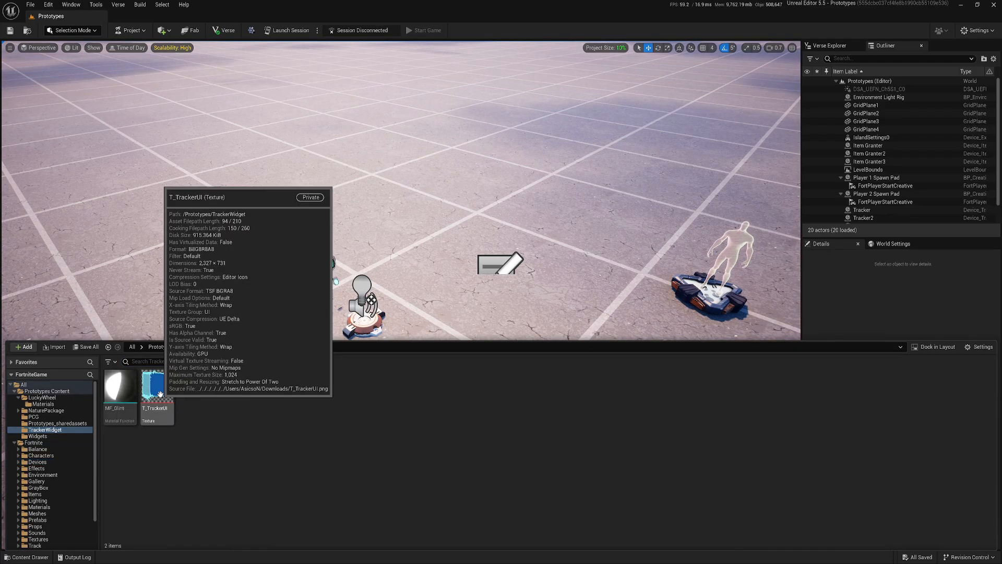
Step: Examine the T_TrackerUI texture with its maximum texture size setting, and the node graph of the MF_Glint material function
double_click(152, 395)
left_click(822, 29)
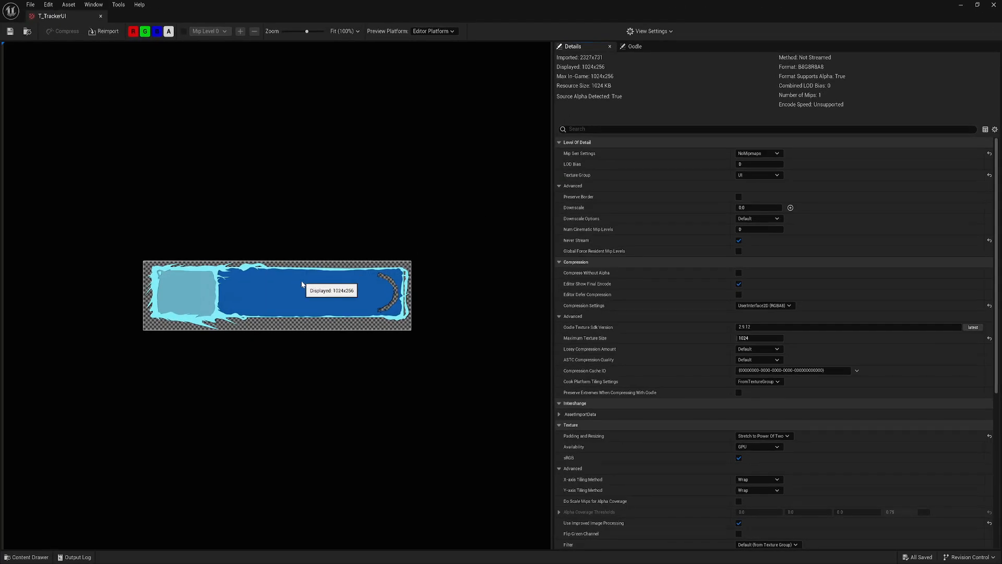
scroll(301, 285, "up", 4)
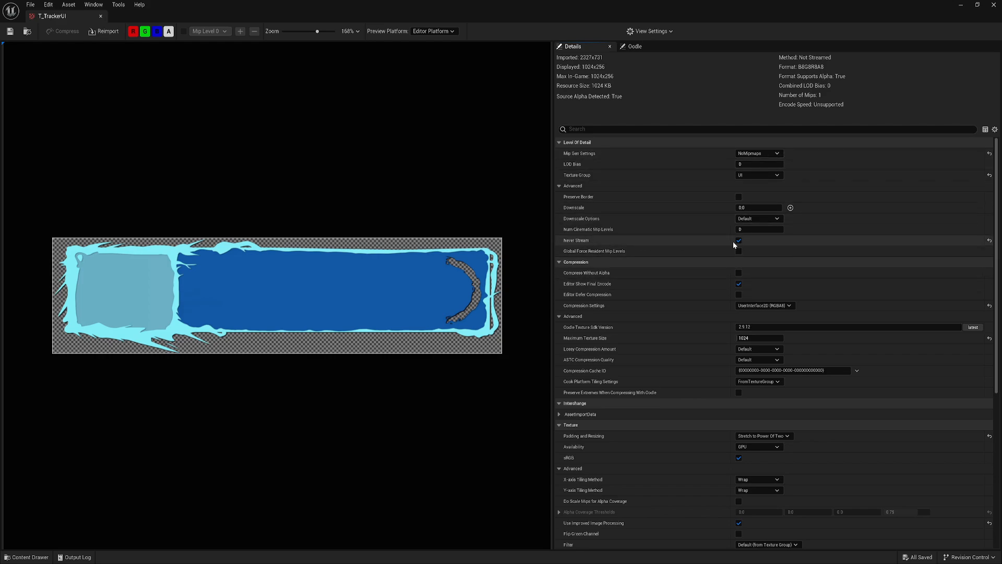
left_click(741, 338)
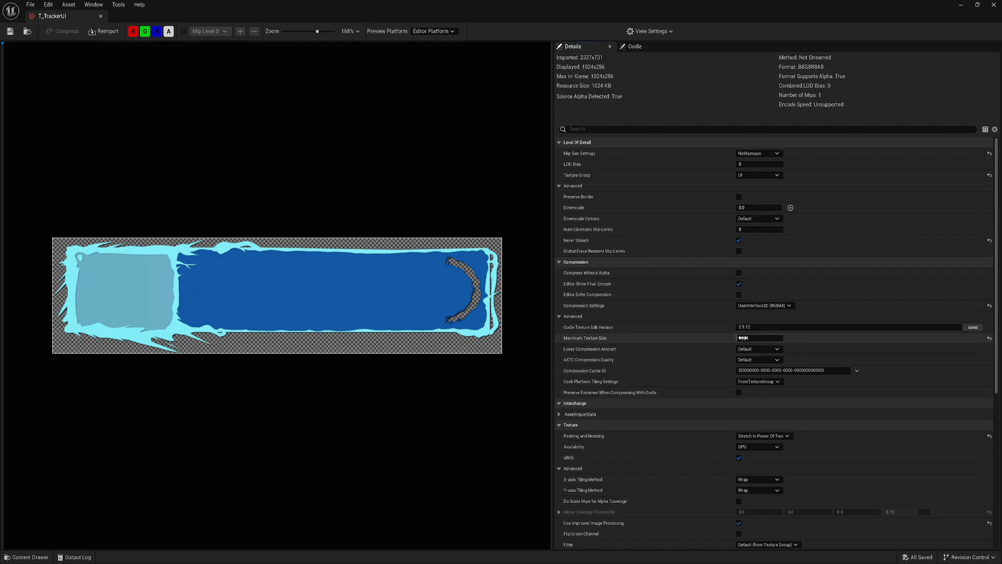
left_click(520, 244)
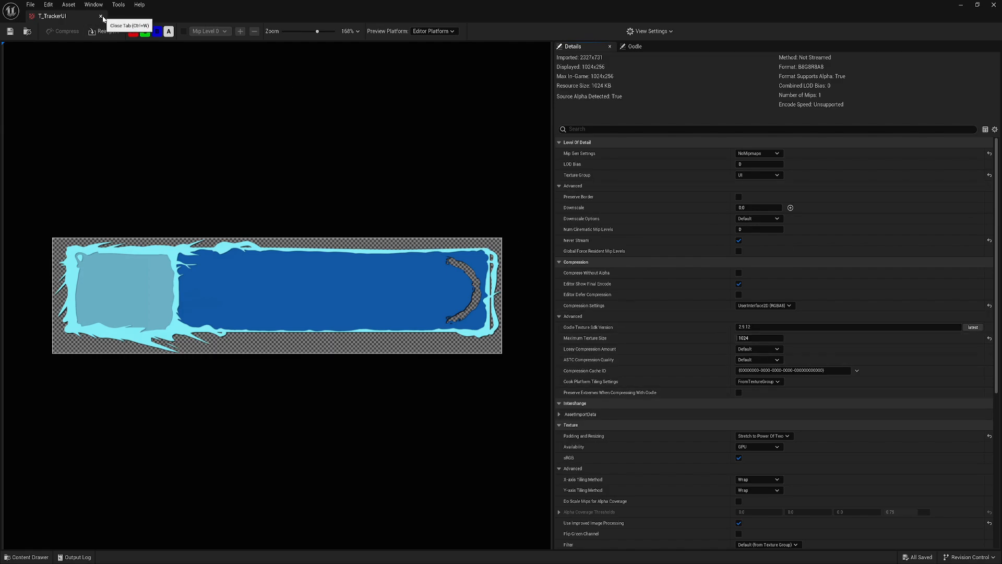
left_click(101, 17)
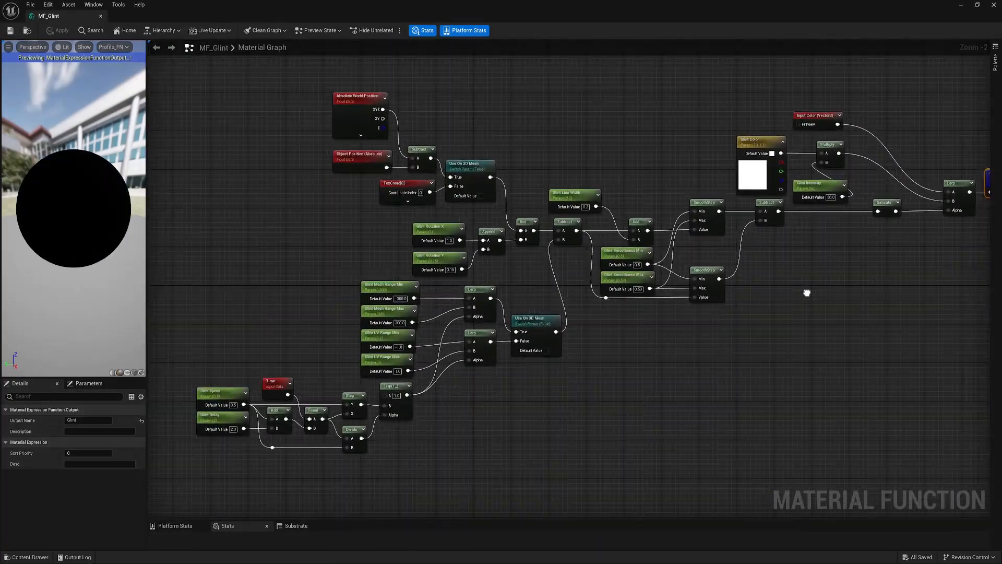
right_click_drag(766, 303, 478, 389)
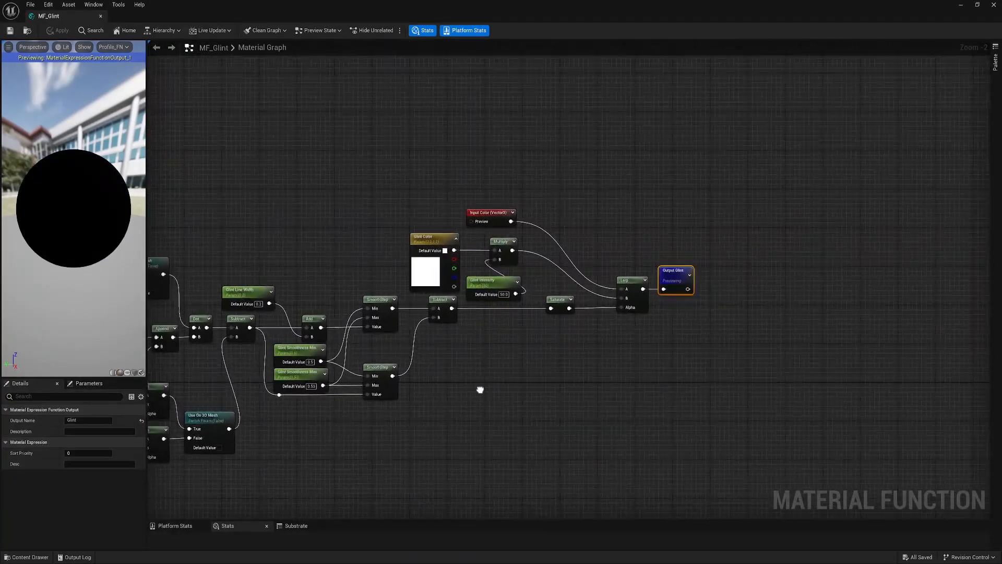
left_click(101, 17)
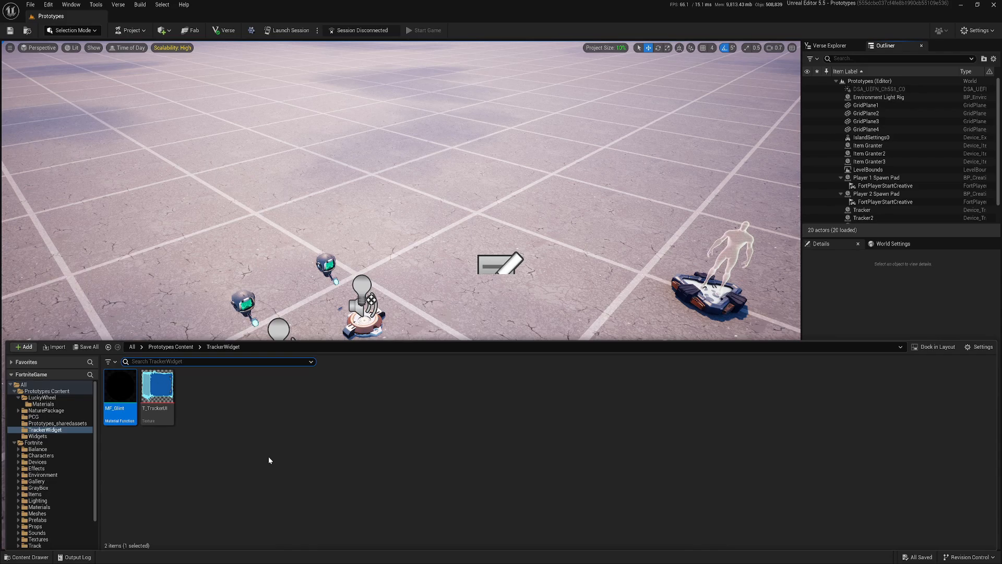
Step: Create a new material named M_Tracke in the TrackerWidget folder
left_click(257, 439)
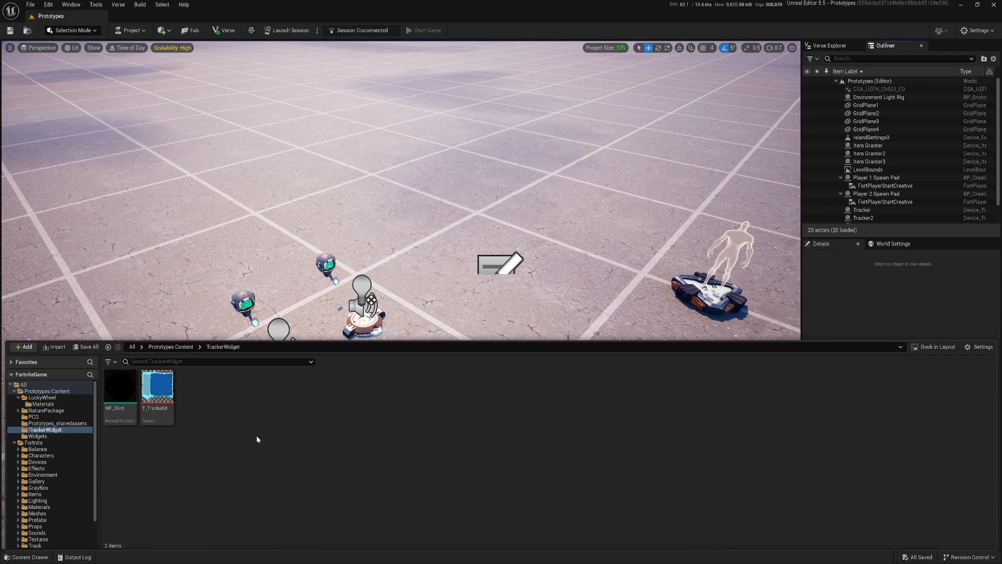
right_click(255, 435)
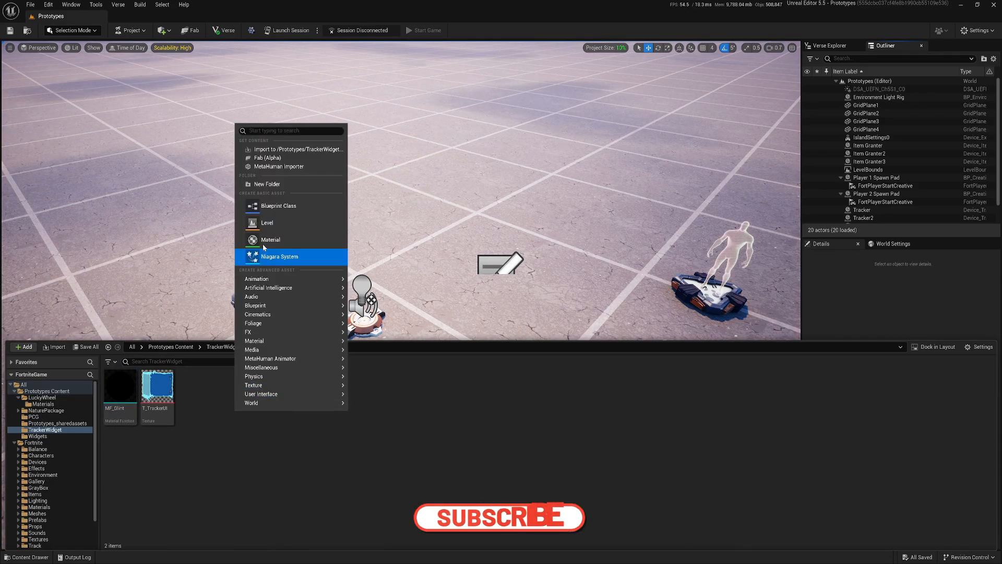
left_click(262, 243)
type("M_Tracke")
key("Return")
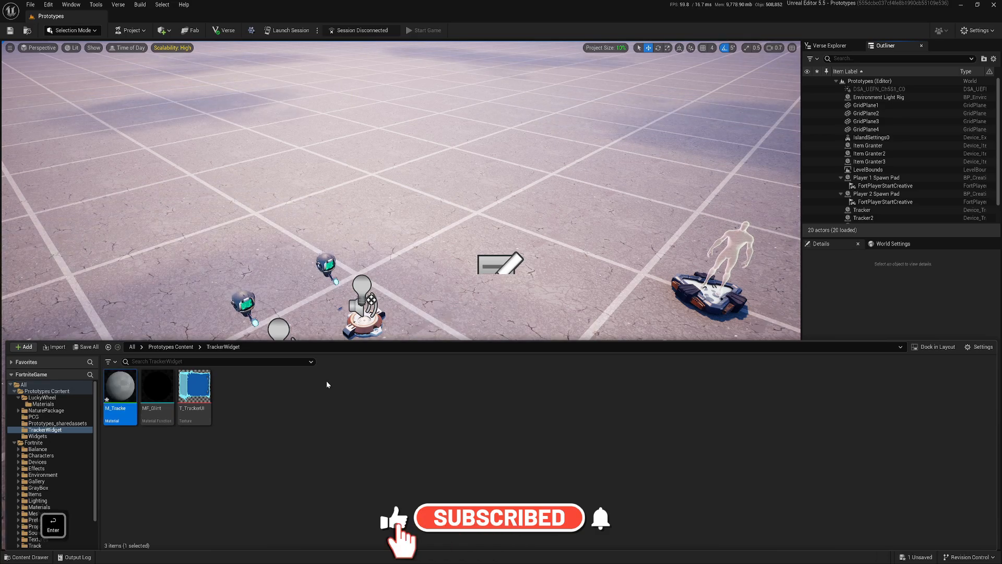
Step: Open the M_Tracke material and set its Material Domain to User Interface and its Blend Mode to Translucent
key("Return")
left_click(98, 420)
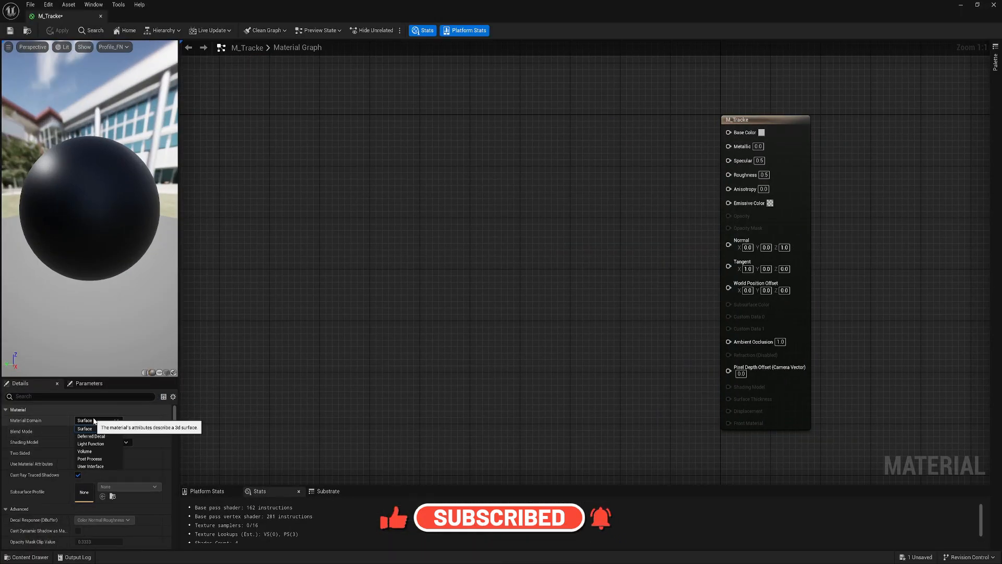
left_click(90, 466)
left_click(100, 430)
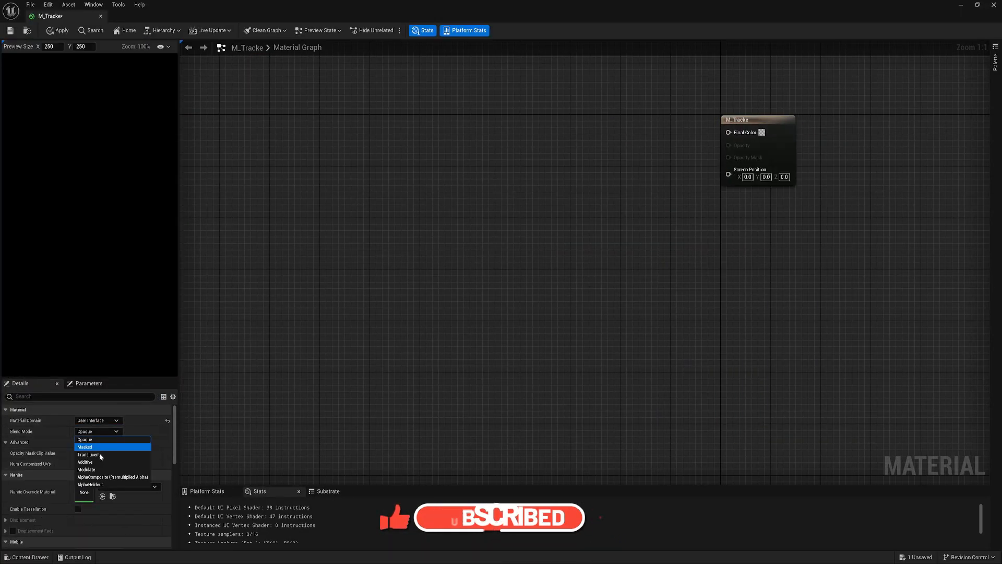
left_click(99, 456)
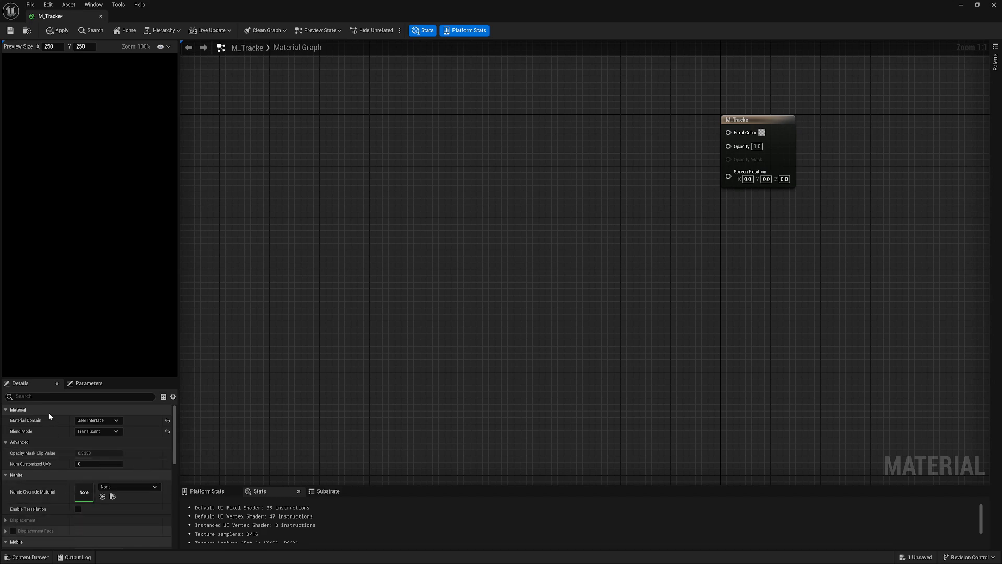
Step: Add the T_TrackerUI texture to the material graph as a Texture Sample, placed well before the M_Tracke output node
key("Home")
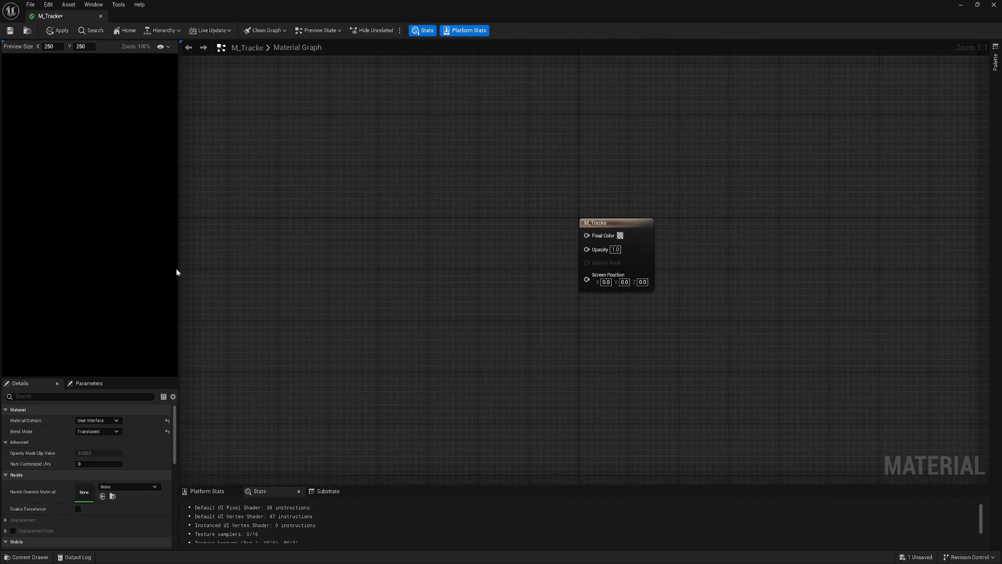
left_click_drag(179, 266, 258, 274)
key("ctrl+space")
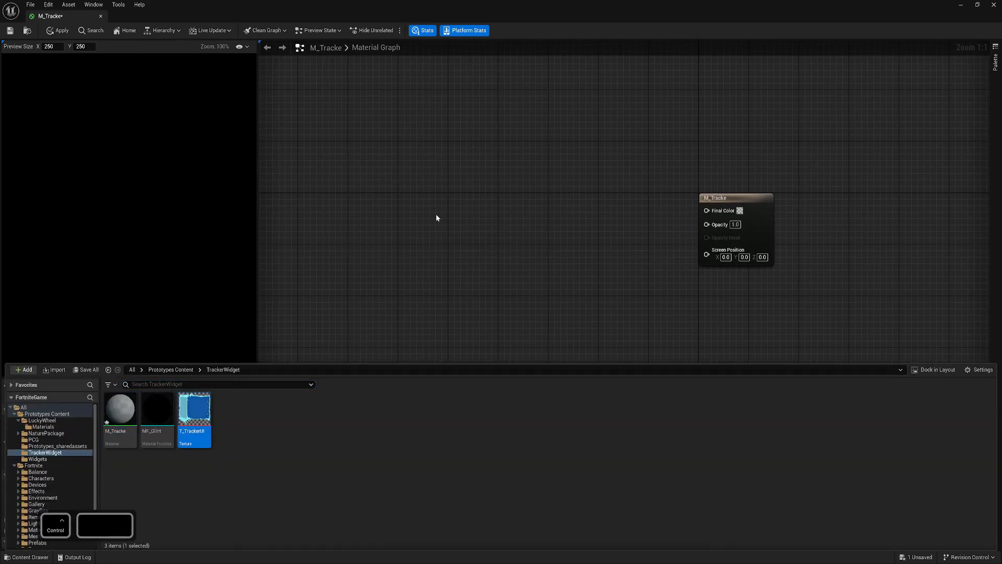
left_click_drag(194, 410, 436, 215)
right_click_drag(569, 257, 631, 292)
left_click_drag(519, 309, 348, 236)
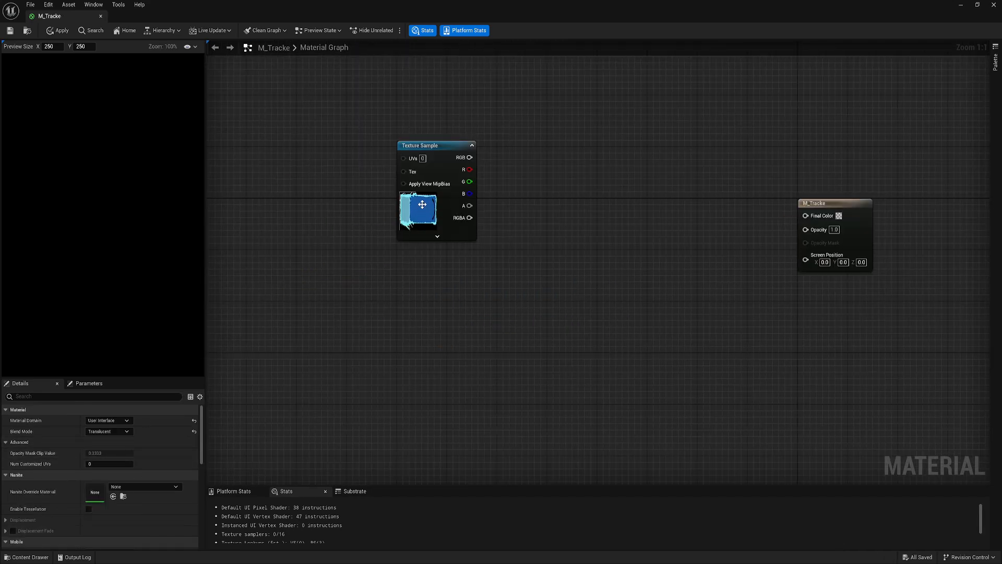
Step: Inspect the curved transparent cut-out at the end of the T_TrackerUI texture up close, then close the texture
double_click(422, 204)
scroll(225, 294, "up", 3)
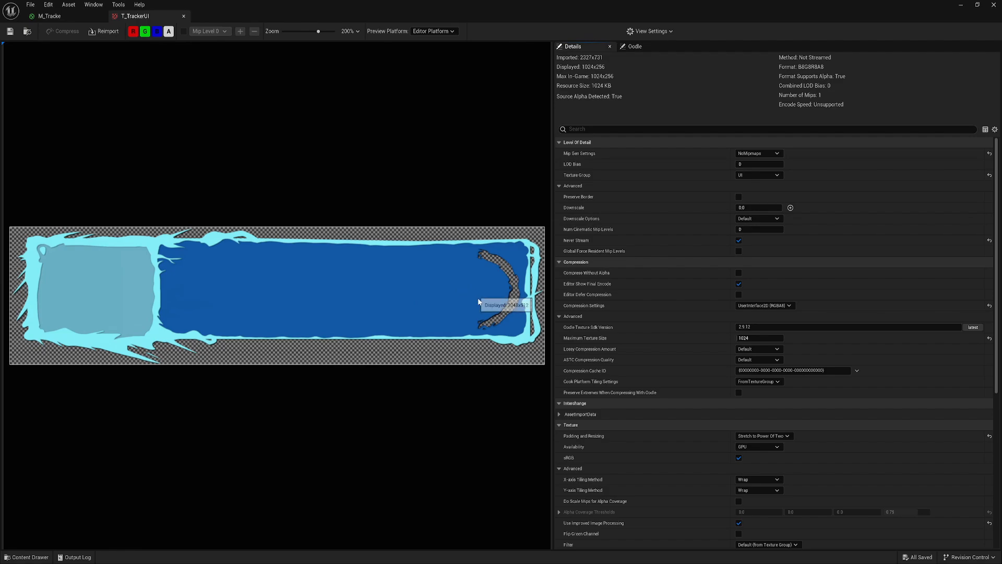
scroll(515, 294, "up", 5)
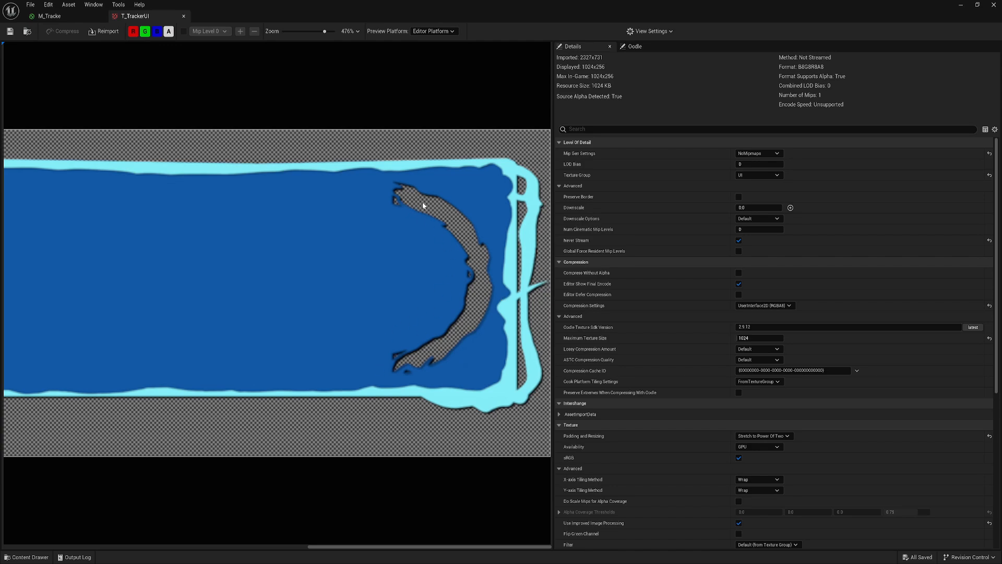
scroll(456, 328, "down", 2)
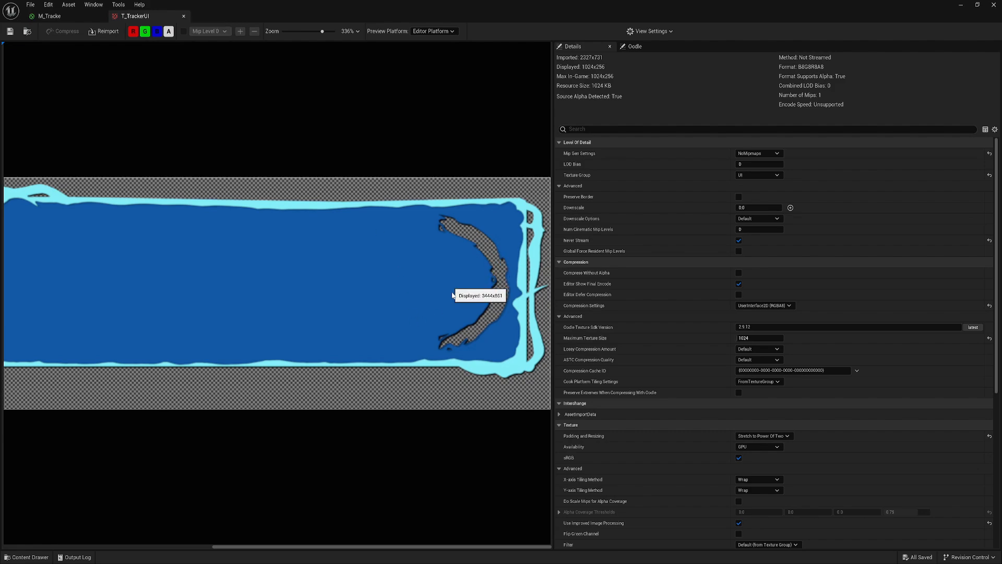
left_click(184, 16)
Step: Add a TexCoord node and a Subtract node beside it, below the Texture Sample
right_click_drag(400, 311, 495, 215)
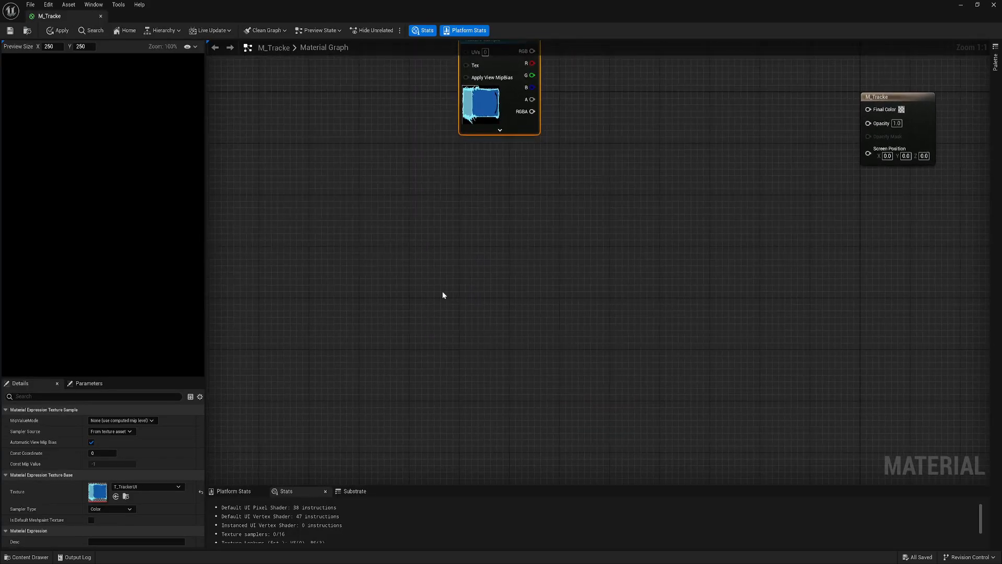
left_click(367, 250)
right_click_drag(438, 260, 393, 274)
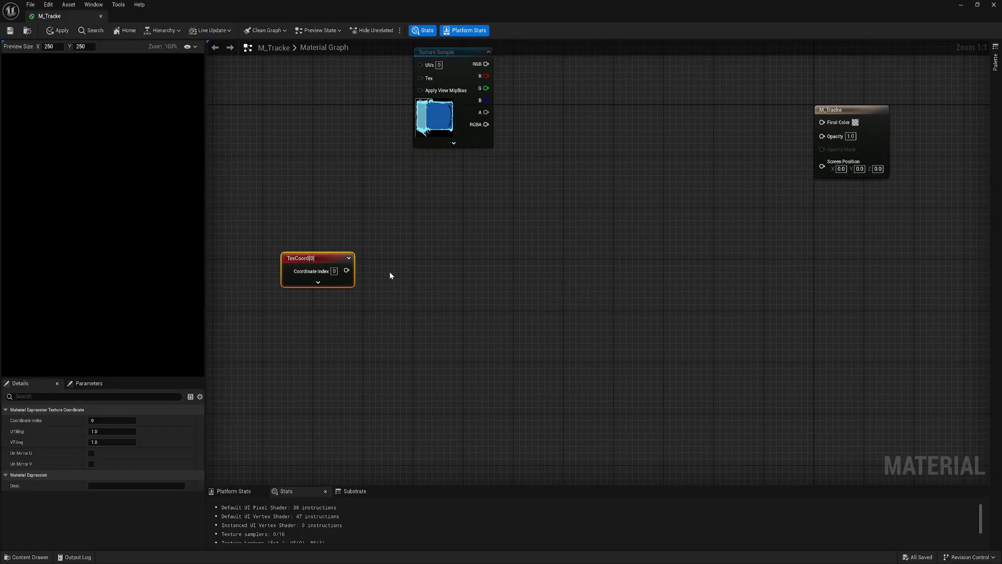
left_click(390, 271)
right_click(398, 259)
type("sub")
left_click(422, 296)
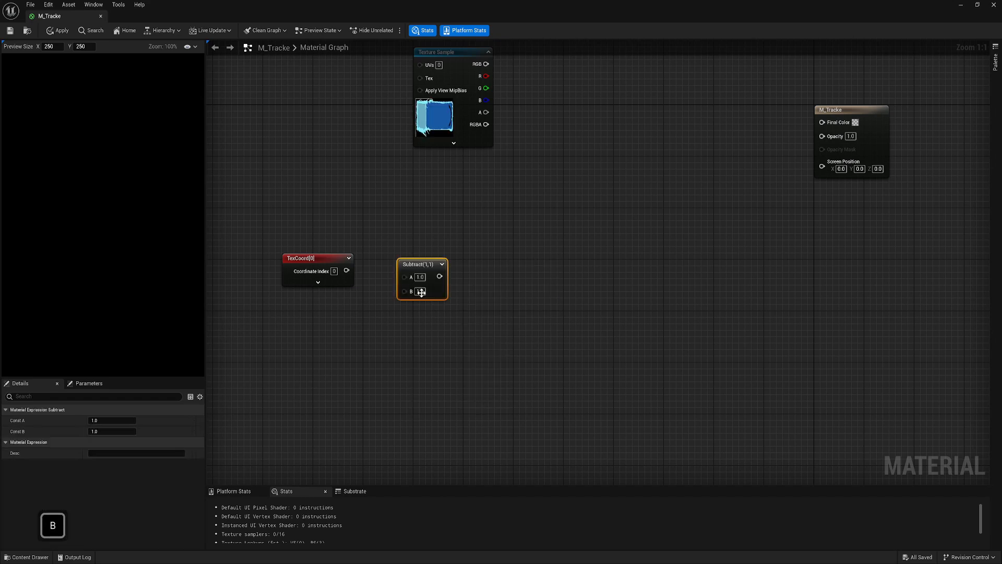
Step: Set the Subtract node's A value to 0.5 and connect the TexCoord output to its B input
type("0.5")
key("Return")
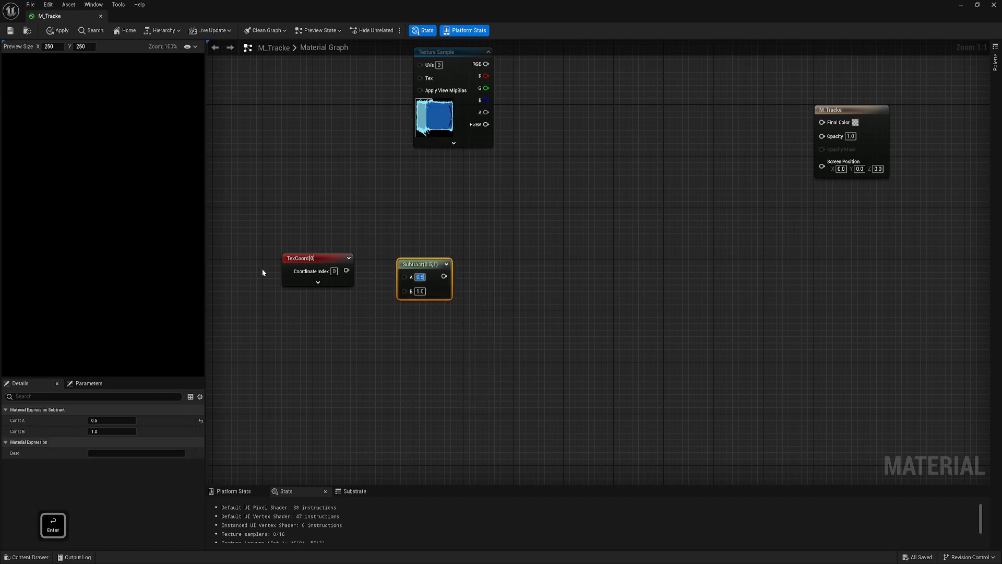
left_click_drag(346, 271, 402, 287)
left_click(450, 303)
right_click_drag(450, 303, 391, 301)
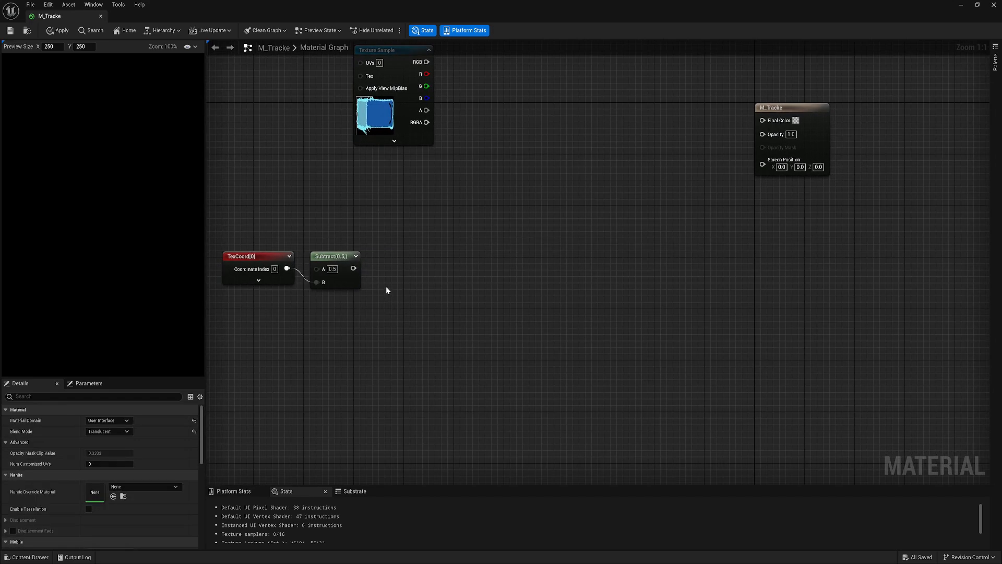
Step: Add a BreakOutFloat2Components node after the Subtract node and feed the Subtract result into its Float2 input
right_click(435, 267)
type("break")
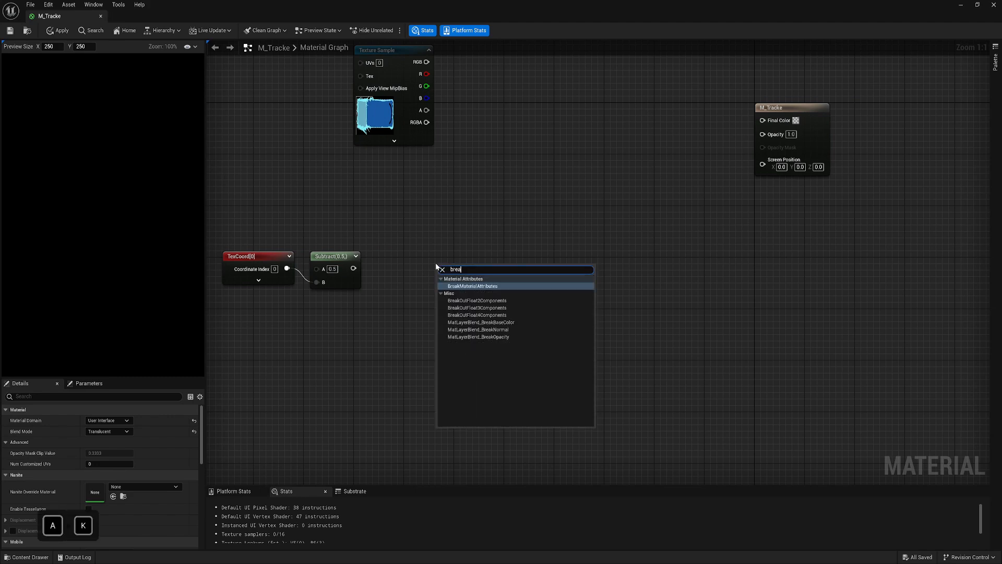
left_click(472, 301)
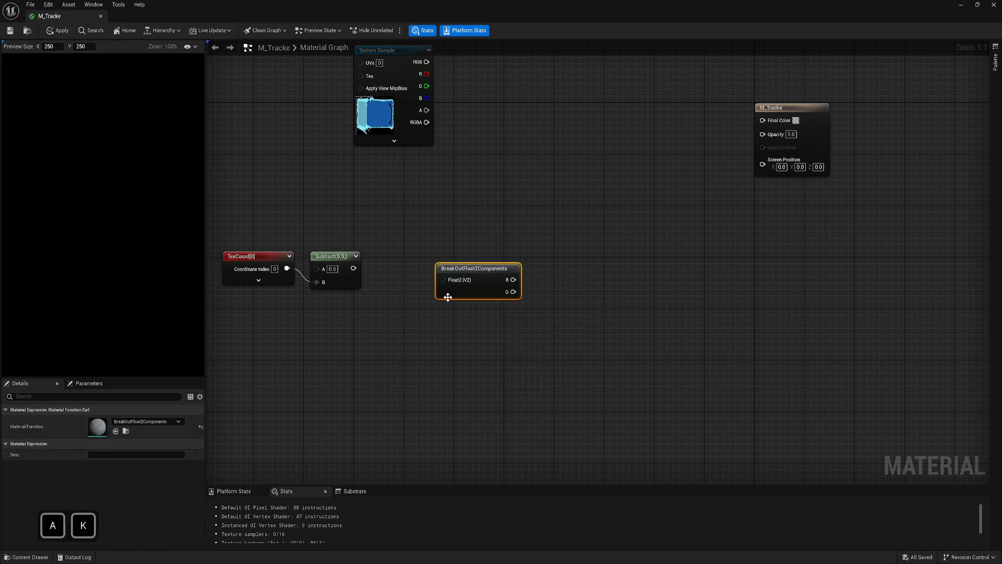
left_click_drag(456, 281, 393, 268)
Step: Add an Arctangent2Fast node, connecting the BreakOutFloat2Components R output to Y and the G output to X
right_click_drag(537, 272, 456, 275)
type("arct")
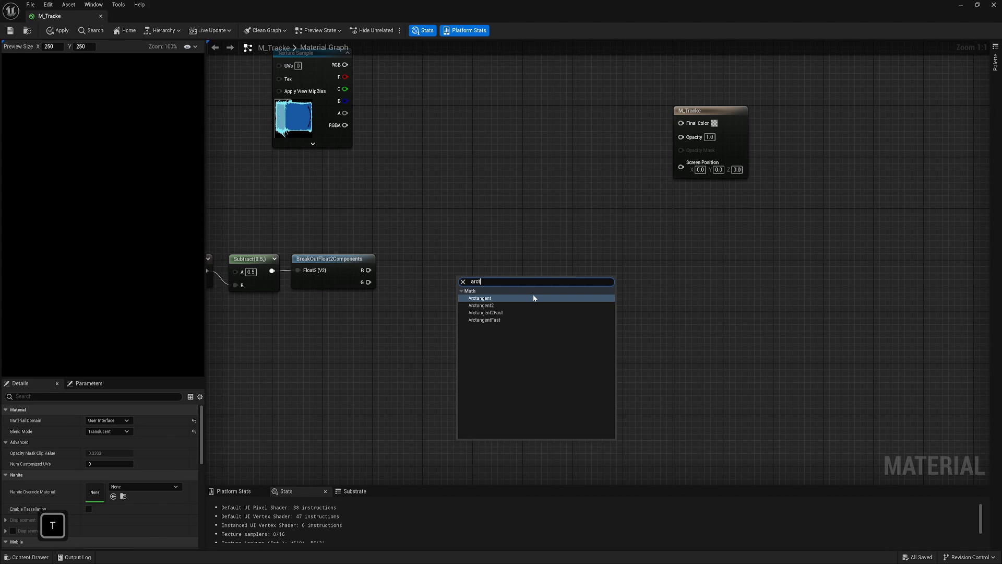
left_click(494, 313)
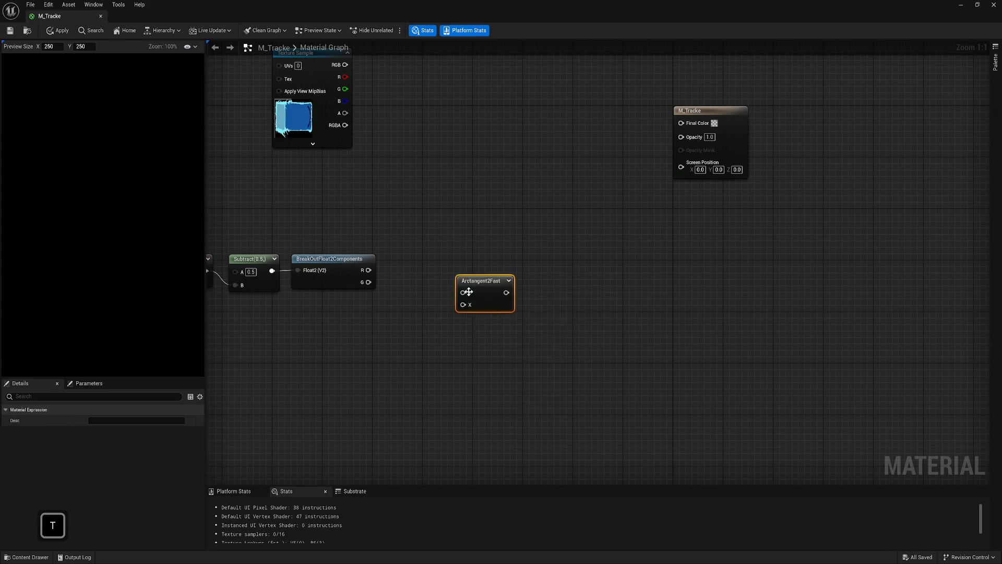
left_click_drag(368, 270, 463, 292)
left_click_drag(369, 282, 412, 259)
Step: Add a Divide node with B set to 6.283 and connect the Arctangent2Fast output to its A input
left_click(453, 271)
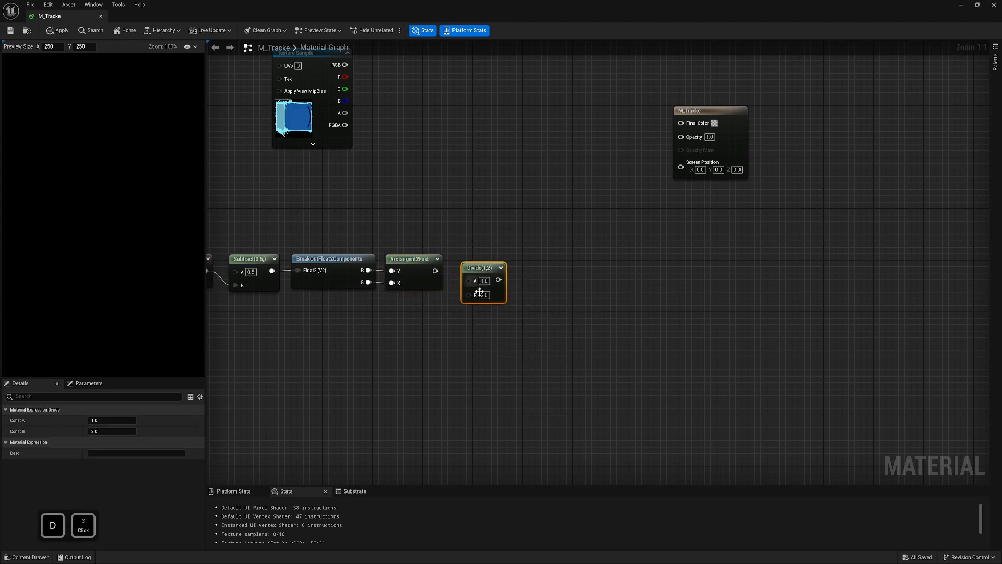
type("6.283")
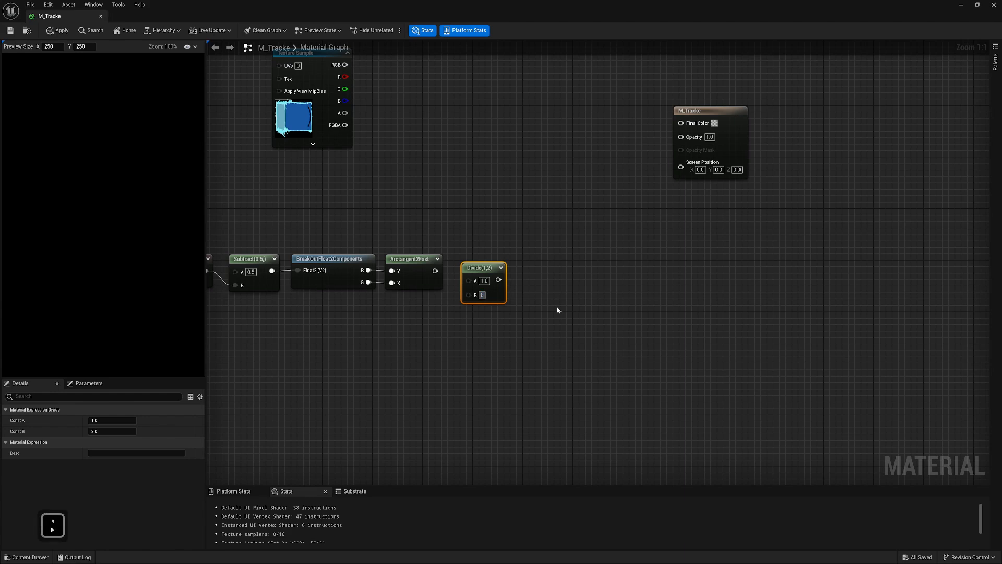
key("Return")
left_click_drag(435, 271, 469, 281)
Step: Add a Frac node fed by the Divide result and line it up in the chain
left_click_drag(480, 274, 528, 262)
right_click(542, 275)
type("frac")
left_click(565, 298)
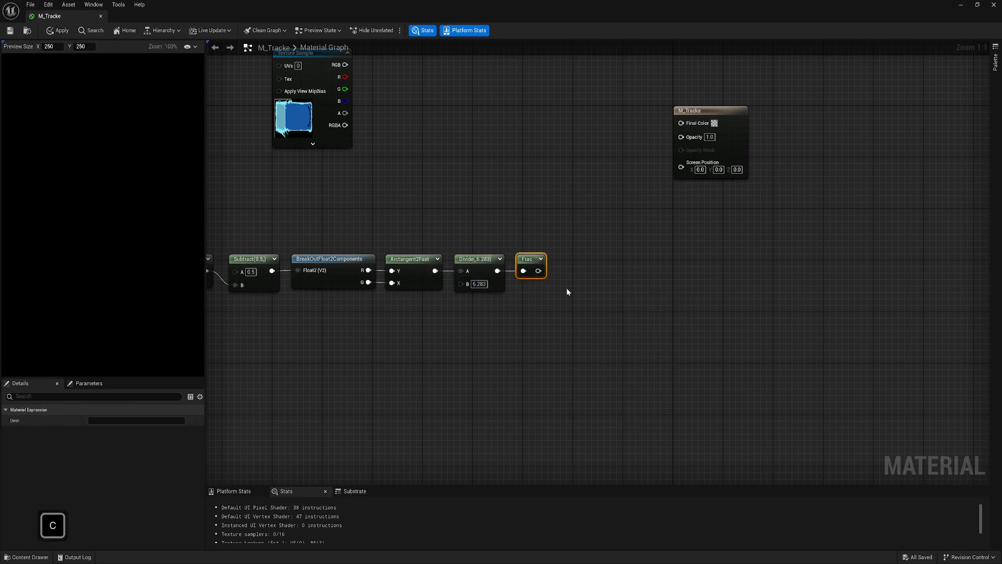
Step: Add a second Subtract node after Frac and connect the Frac output to its A input
right_click_drag(566, 291, 425, 273)
right_click(425, 271)
type("sub")
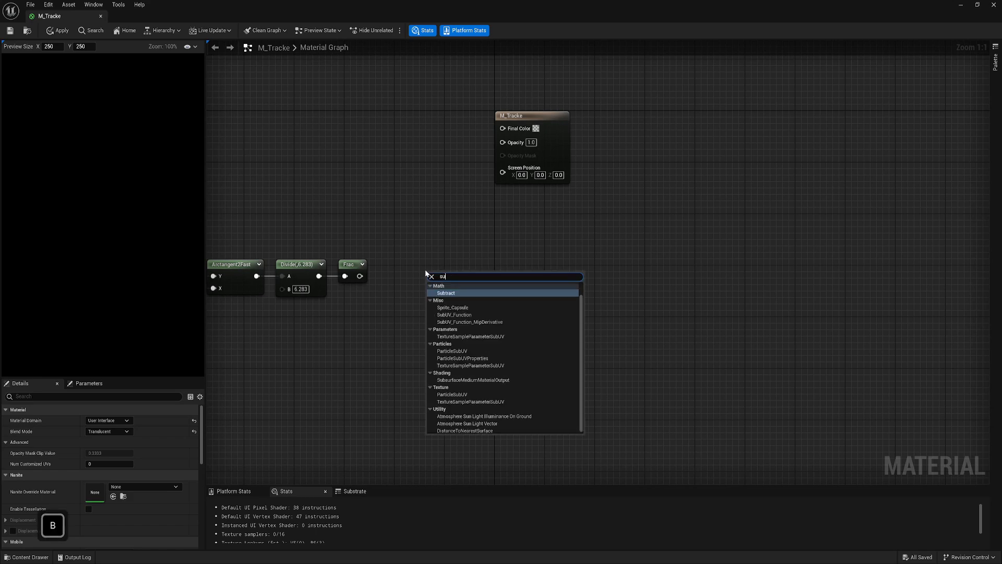
left_click(456, 305)
left_click_drag(435, 305, 398, 271)
Step: Create a scalar parameter named Progress below the chain and connect it to the second Subtract node's B input
right_click_drag(397, 311, 539, 287)
left_click(445, 313)
key("s")
left_click(425, 316)
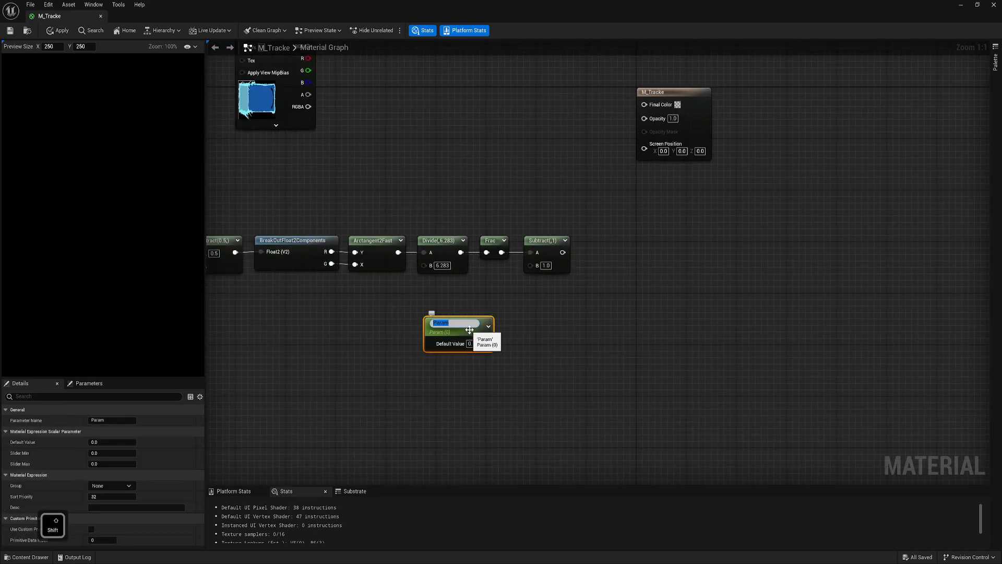
type("Progress")
key("Return")
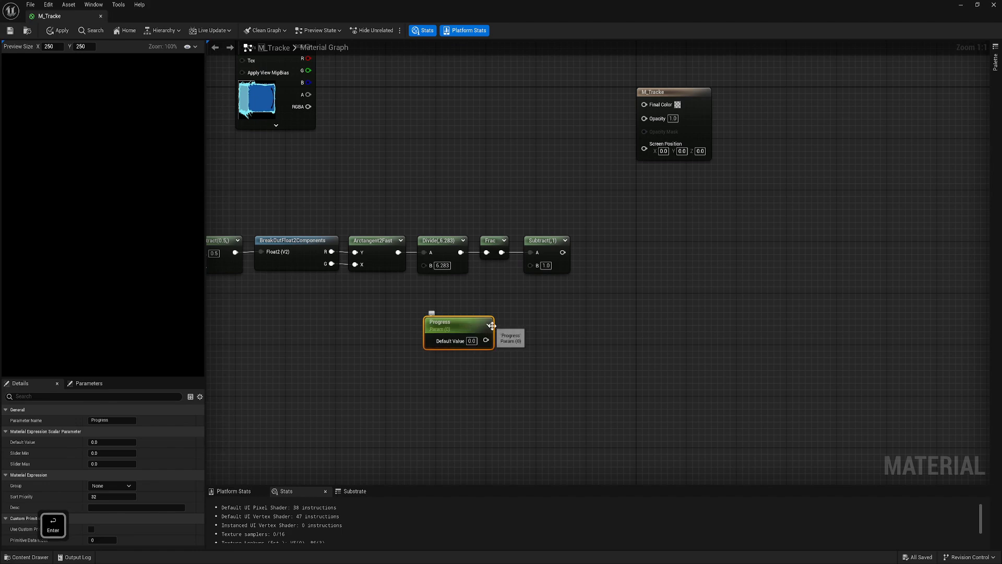
left_click_drag(486, 340, 530, 265)
Step: Add a Ceil node at the end of the chain, fed by the second Subtract node
right_click_drag(563, 294, 433, 331)
type("ceil")
left_click_drag(425, 290, 455, 276)
left_click(481, 311)
left_click(520, 293)
right_click_drag(520, 293, 571, 304)
Step: Preview the Ceil node and raise the Progress default value to about 0.42 to test the radial mask
right_click(507, 290)
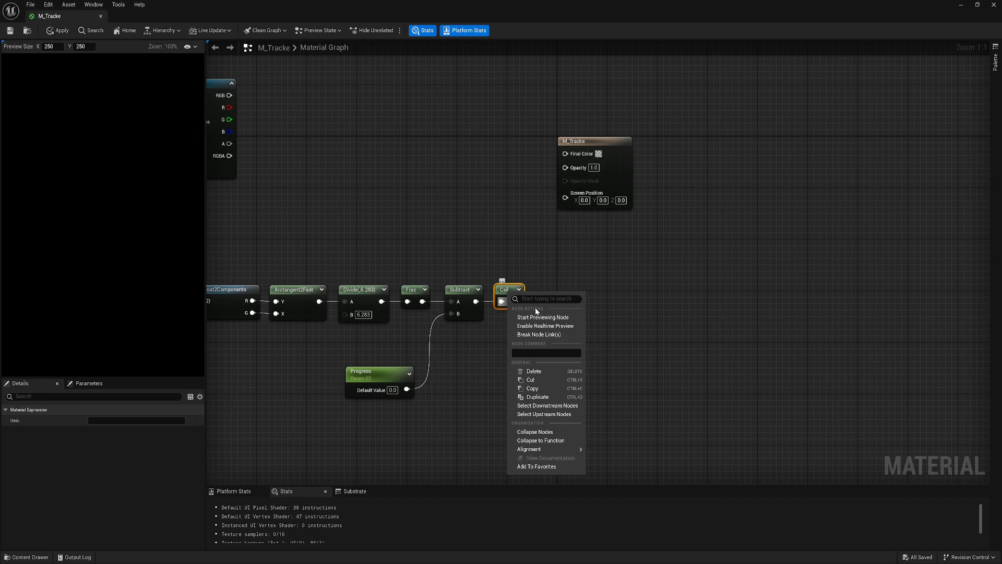
left_click(540, 317)
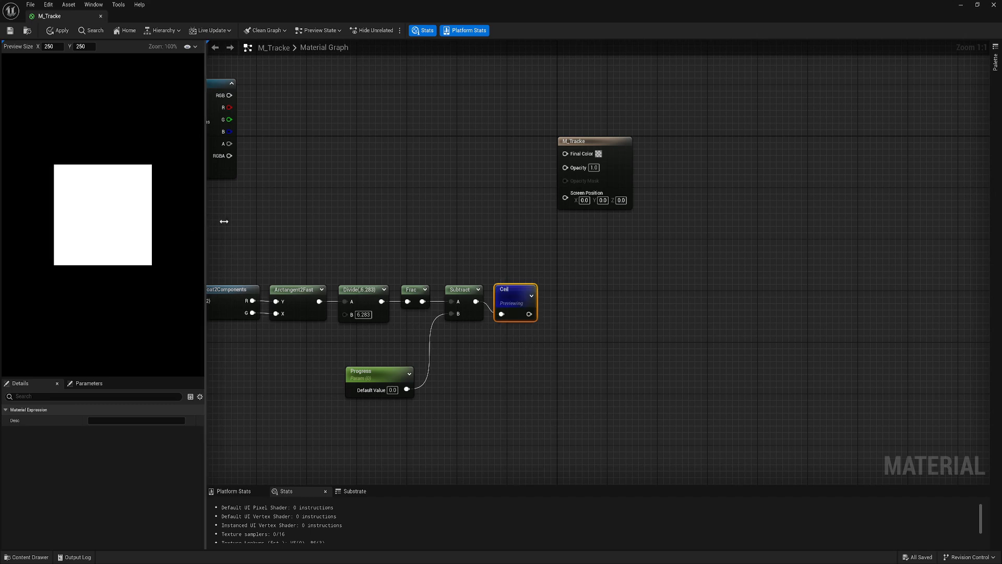
left_click_drag(203, 224, 238, 226)
right_click_drag(367, 227, 517, 220)
left_click(576, 375)
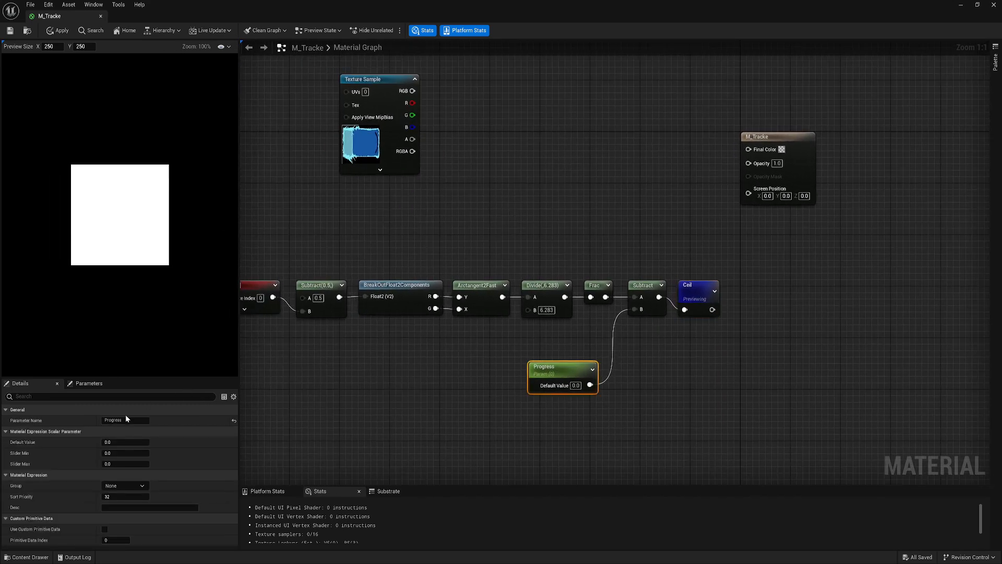
left_click_drag(125, 442, 120, 295)
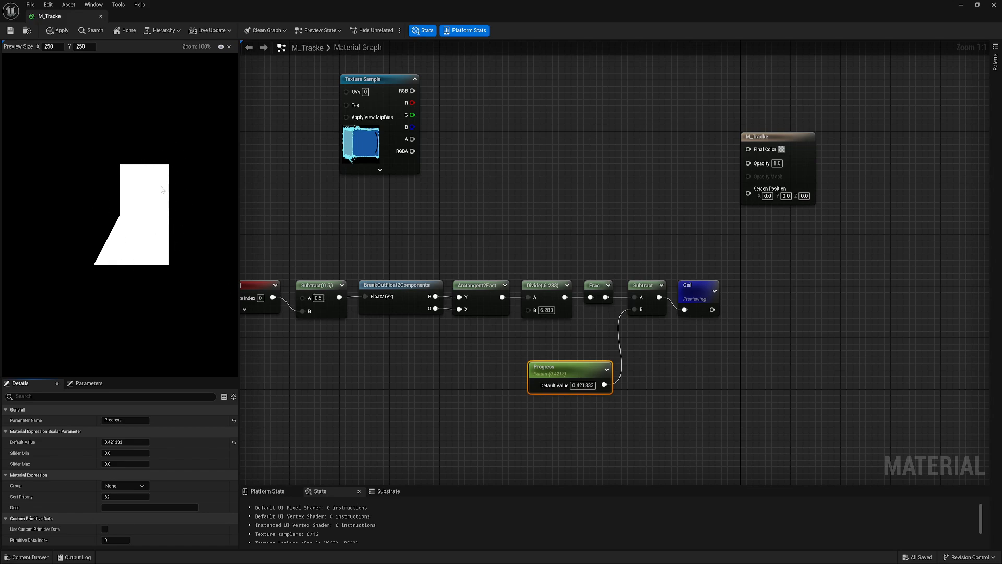
Step: Add a OneMinus (1-x) node after Ceil, connect the Ceil output to it and preview the inverted mask
right_click_drag(644, 298, 559, 297)
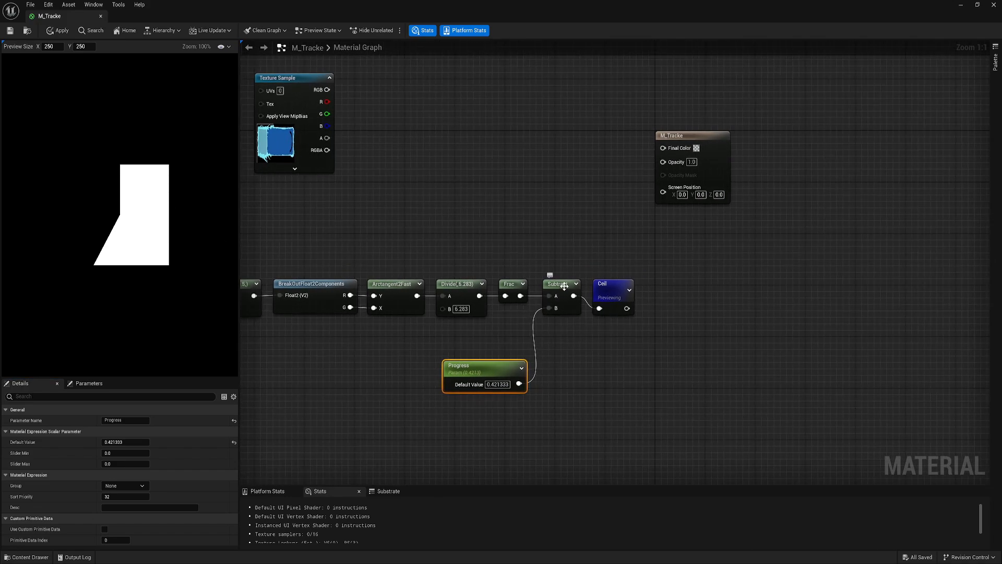
right_click_drag(647, 345, 593, 347)
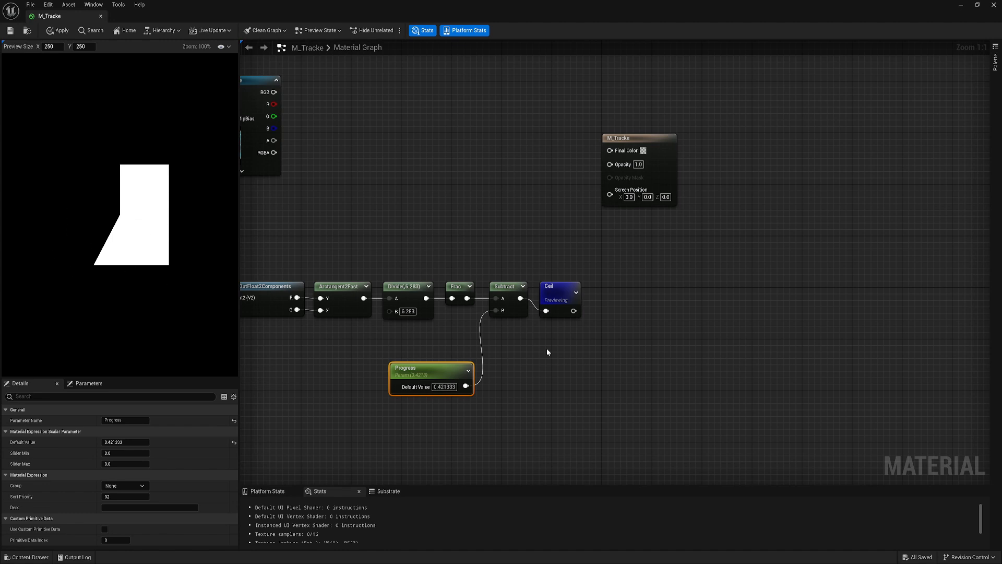
right_click(612, 310)
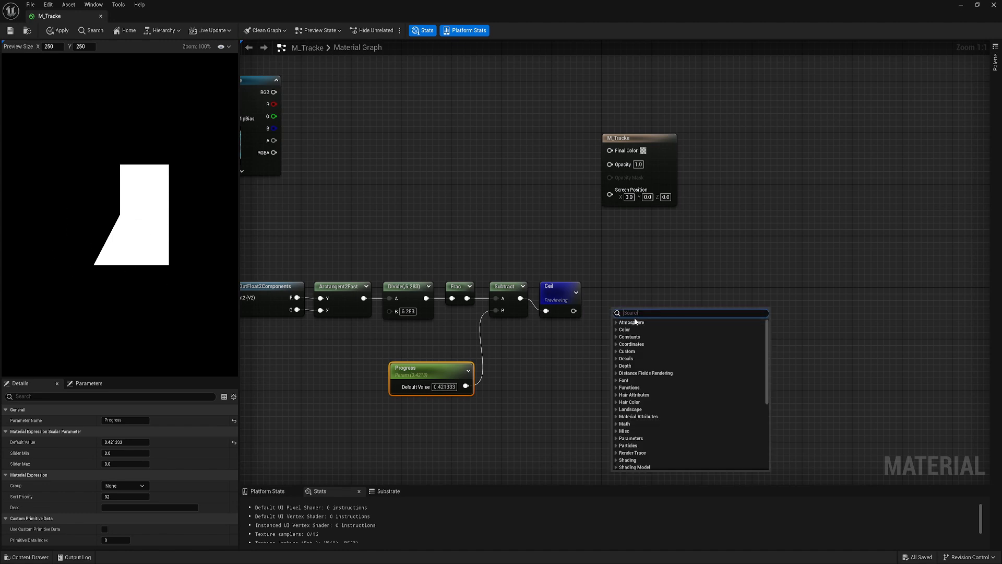
type("one")
left_click(633, 352)
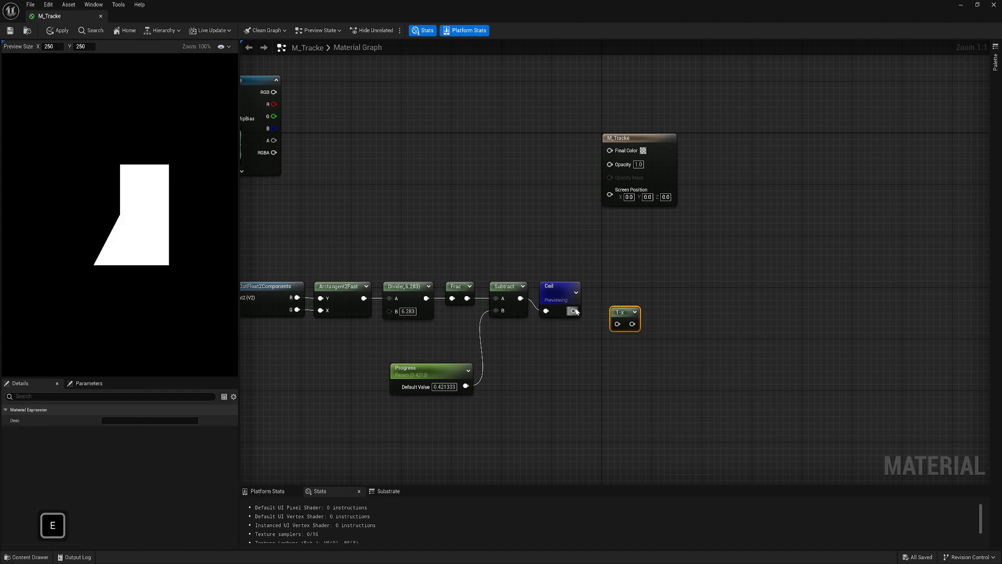
right_click(626, 315)
left_click(648, 338)
left_click_drag(620, 312, 586, 273)
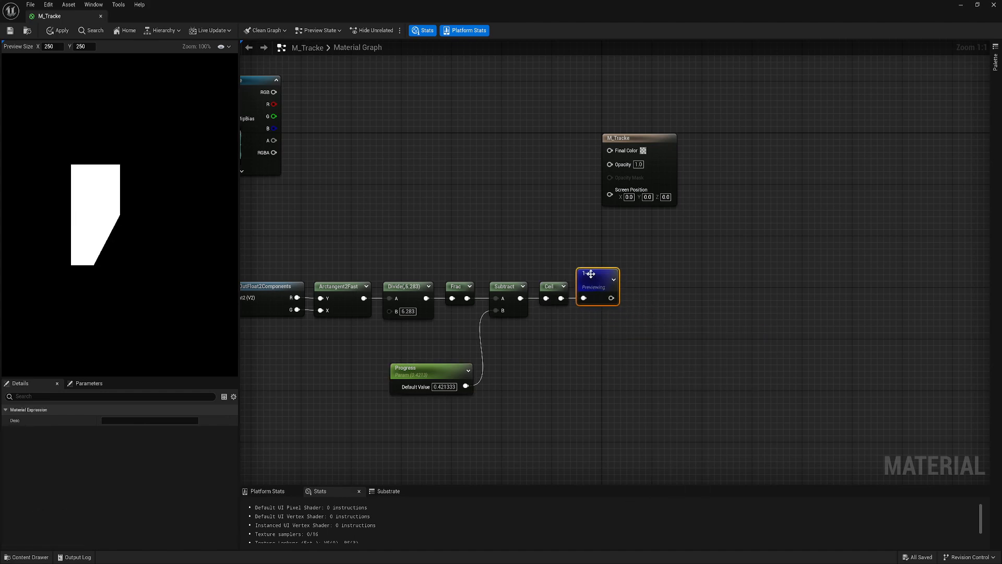
Step: Set the Progress parameter's default value to 0.8 and move its node farther away from the second Subtract node
left_click(414, 374)
mouse_move(117, 442)
left_mouse_down()
mouse_move(128, 442)
mouse_move(118, 443)
left_mouse_up()
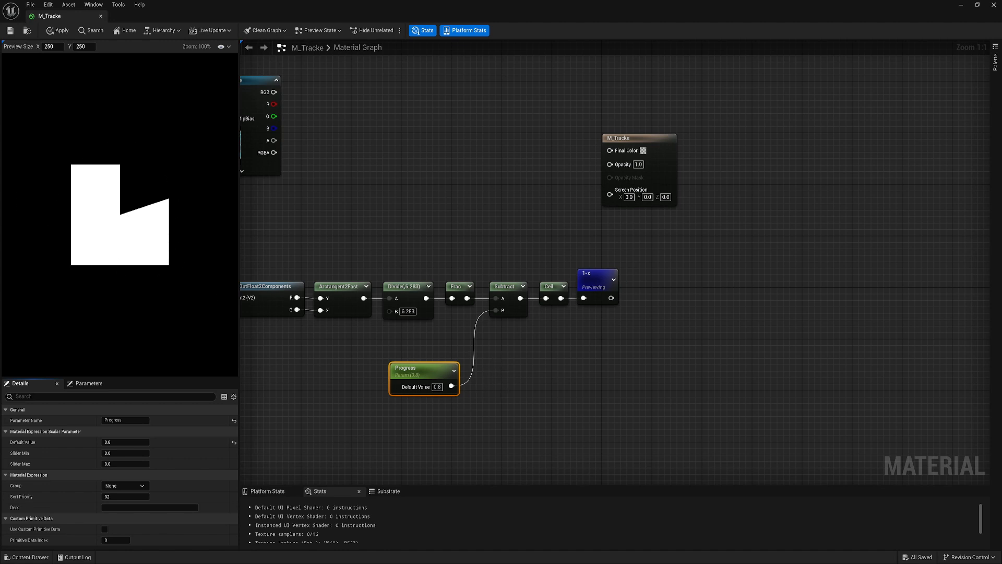
right_click_drag(407, 368, 442, 315)
left_click_drag(442, 316, 342, 336)
Step: Add a RemapValueRange node beside the Progress parameter and connect Progress to its Input
right_click(441, 349)
type("re")
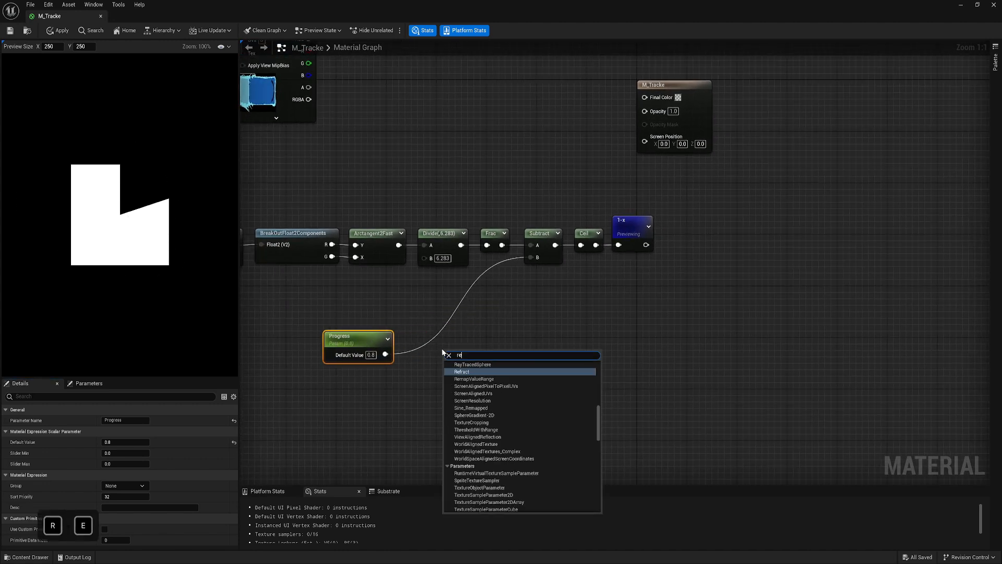
type("m")
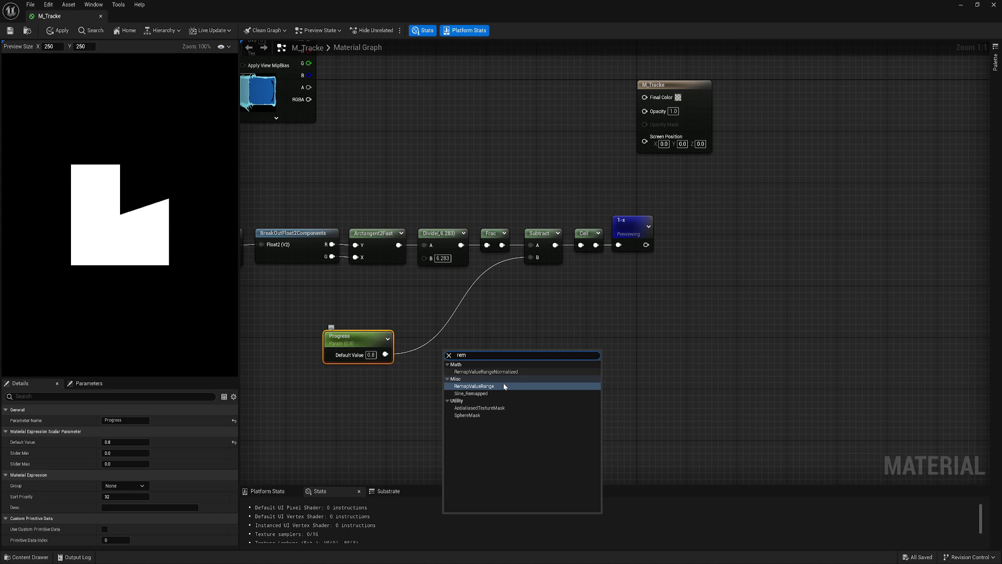
left_click(528, 388)
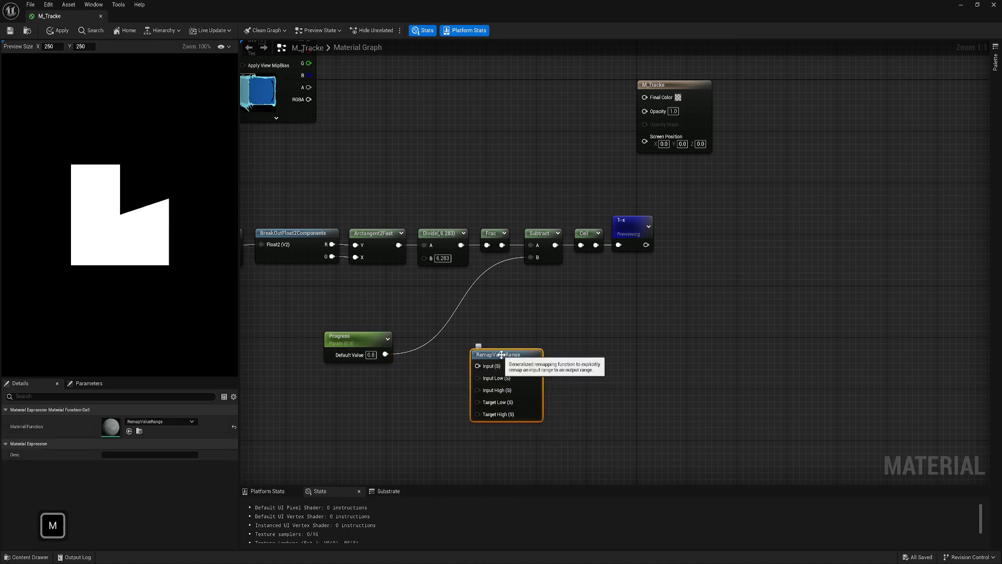
left_click_drag(494, 357, 460, 349)
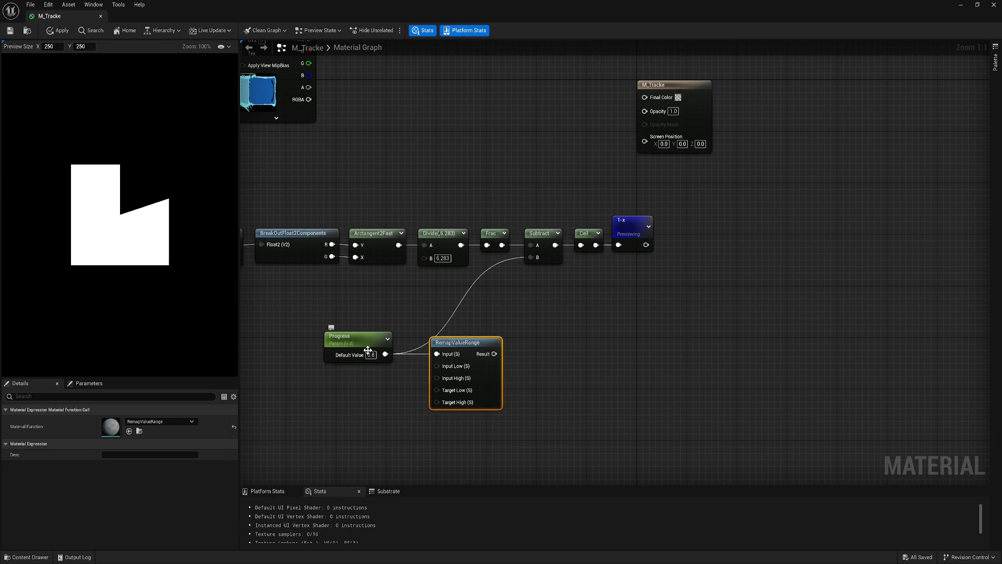
Step: Add two Constant nodes below the Progress parameter with the values 0.515 and 0.99
right_click_drag(419, 388, 452, 374)
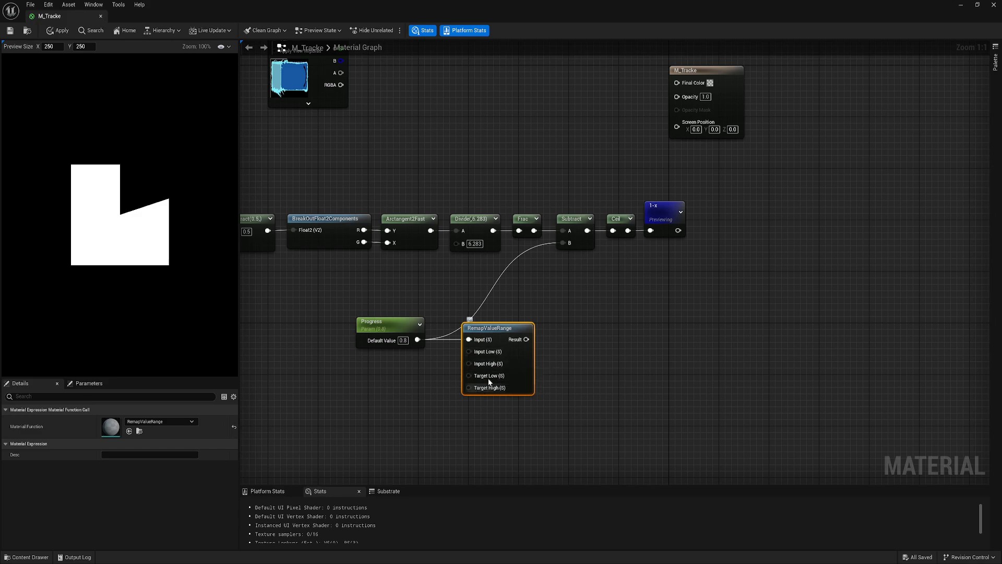
key("1")
left_click(423, 368)
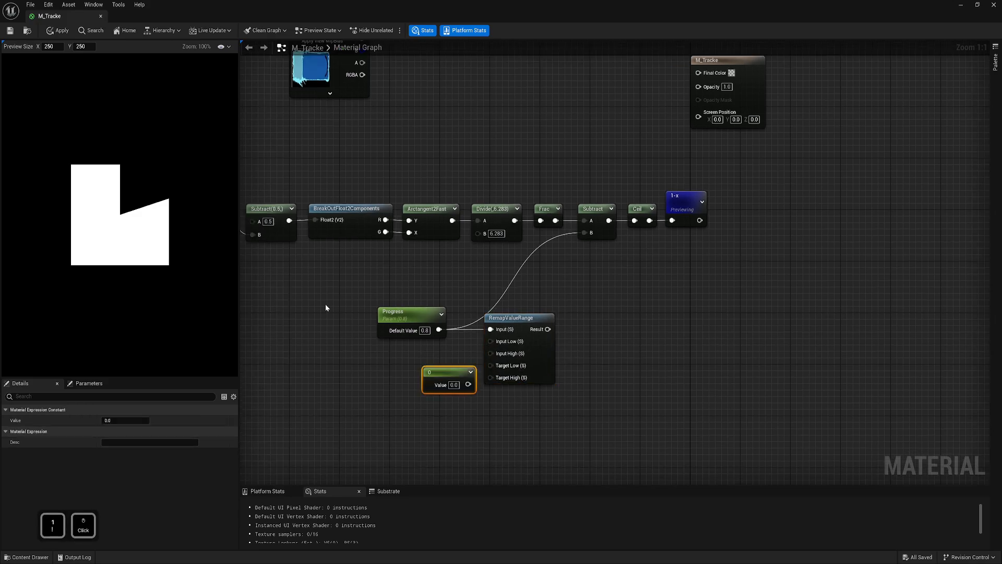
left_click(427, 405)
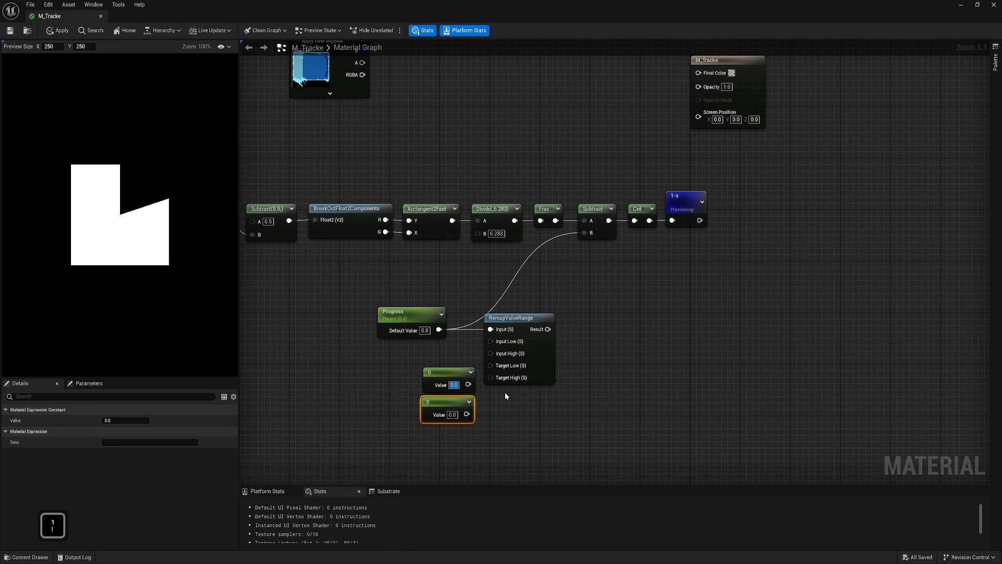
key("Delete")
key("Return")
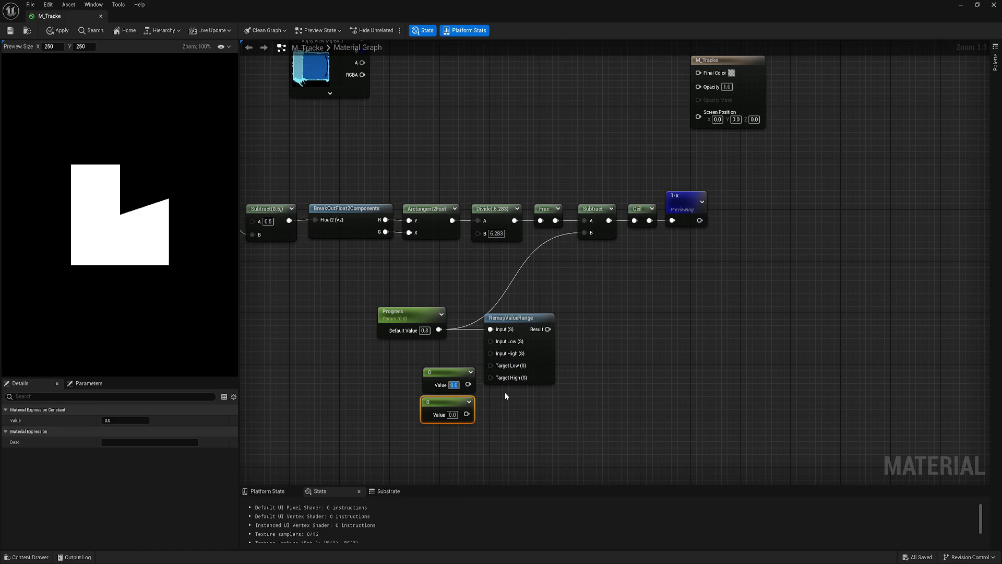
type("0.515")
key("Tab")
type("0.99")
key("Return")
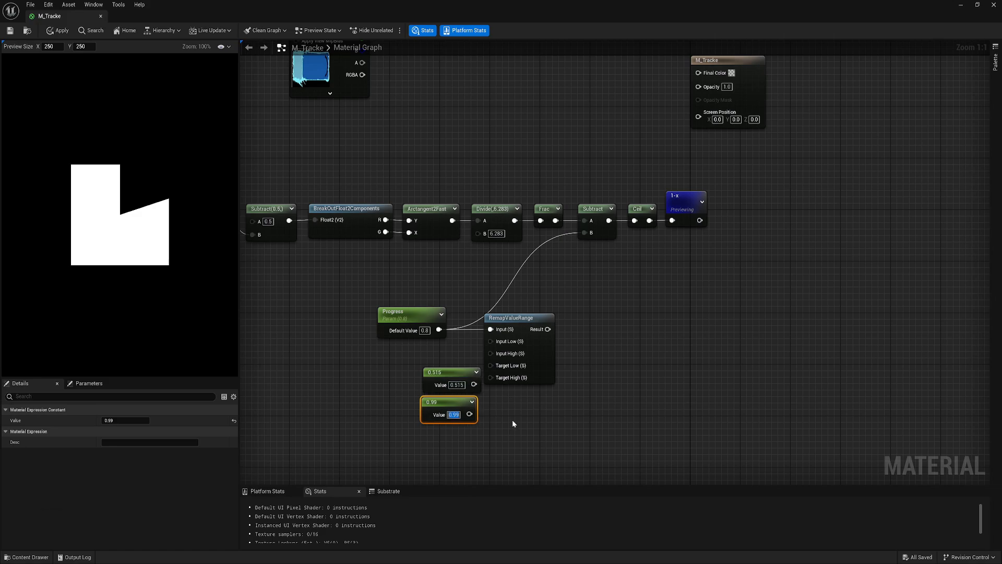
Step: Connect 0.515 to Target Low and 0.99 to Target High, and route the RemapValueRange Result into the second Subtract node's B input
left_click_drag(470, 414, 491, 366)
left_click_drag(444, 402, 431, 382)
left_click_drag(548, 329, 585, 232)
right_click_drag(624, 290, 605, 326)
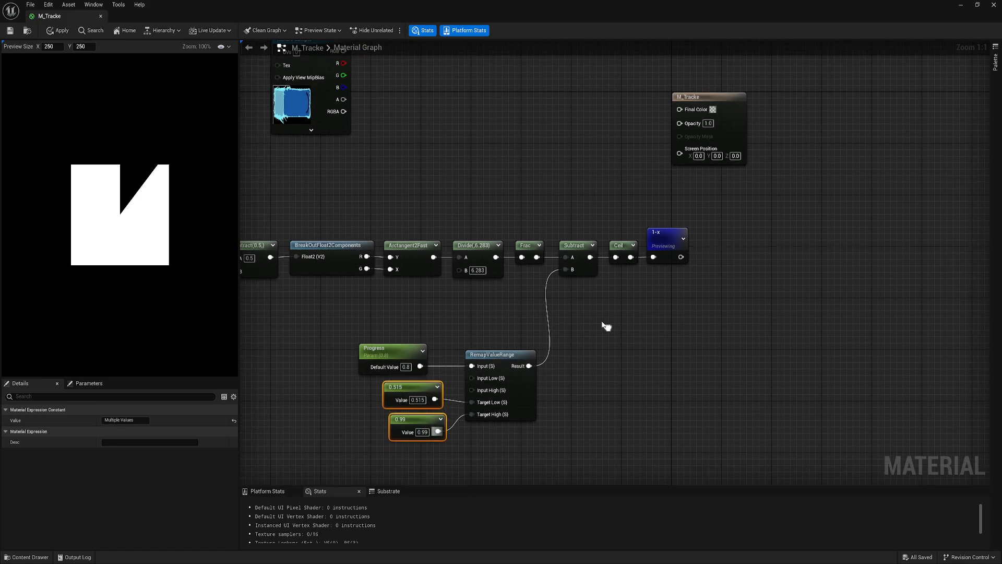
Step: Test the remapped mask with a Progress default value of 0, and set the default to 1
left_click(389, 349)
left_click(125, 442)
type("0")
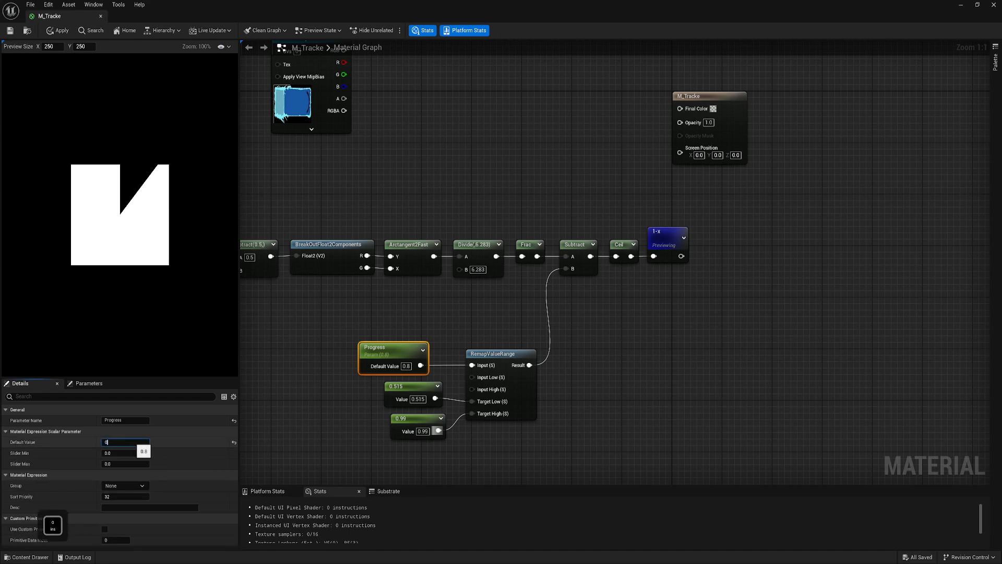
key("Return")
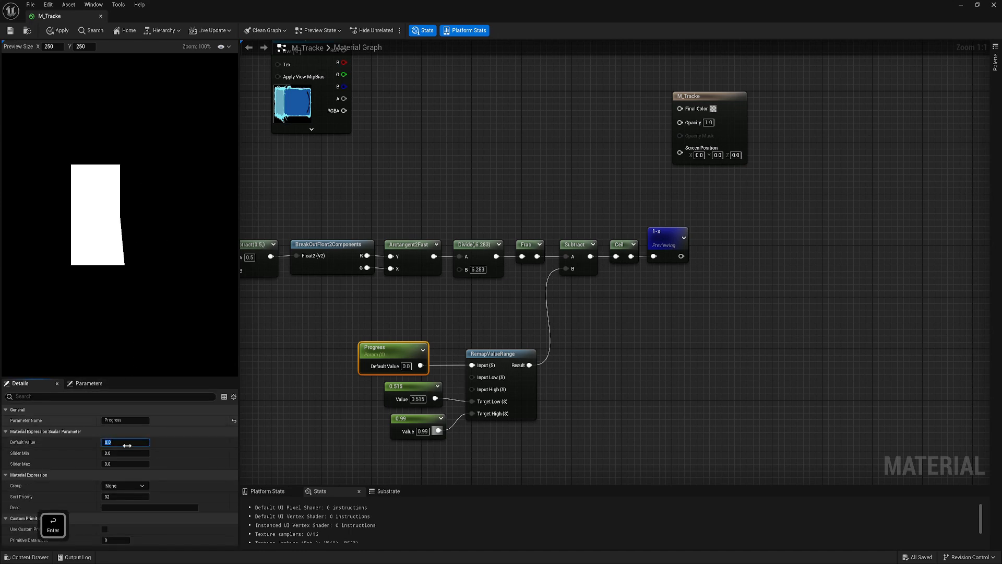
type("1")
key("Return")
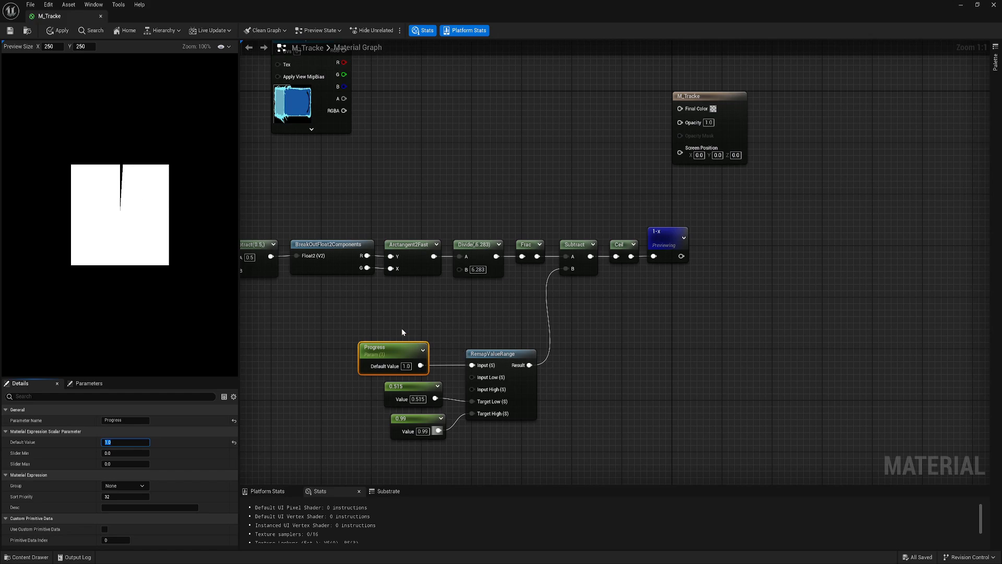
Step: Move the Progress, 0.515, 0.99 and RemapValueRange nodes up, closer beneath the mask node chain
left_click_drag(402, 332, 504, 438)
left_click_drag(522, 398, 528, 346)
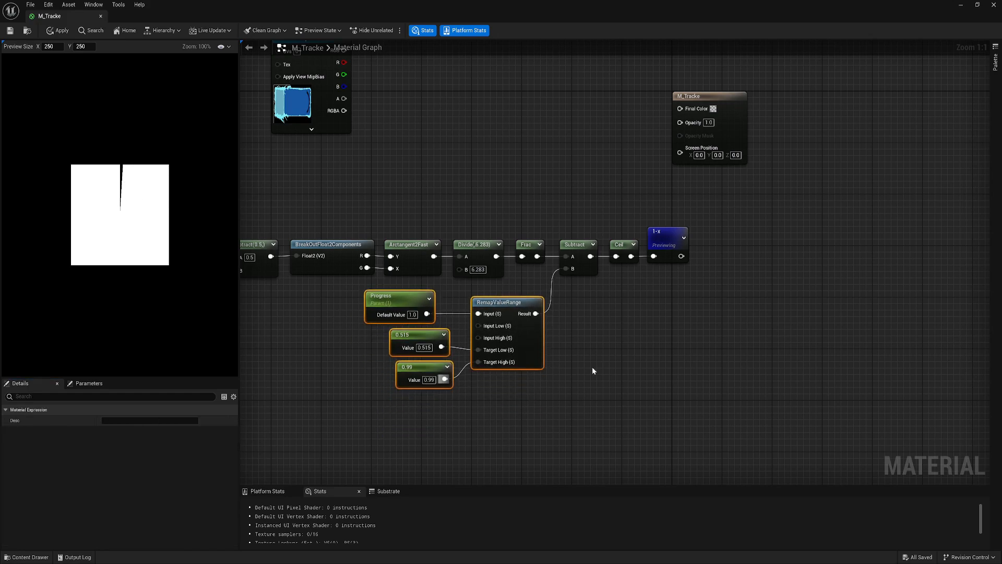
left_click(592, 371)
key("Home")
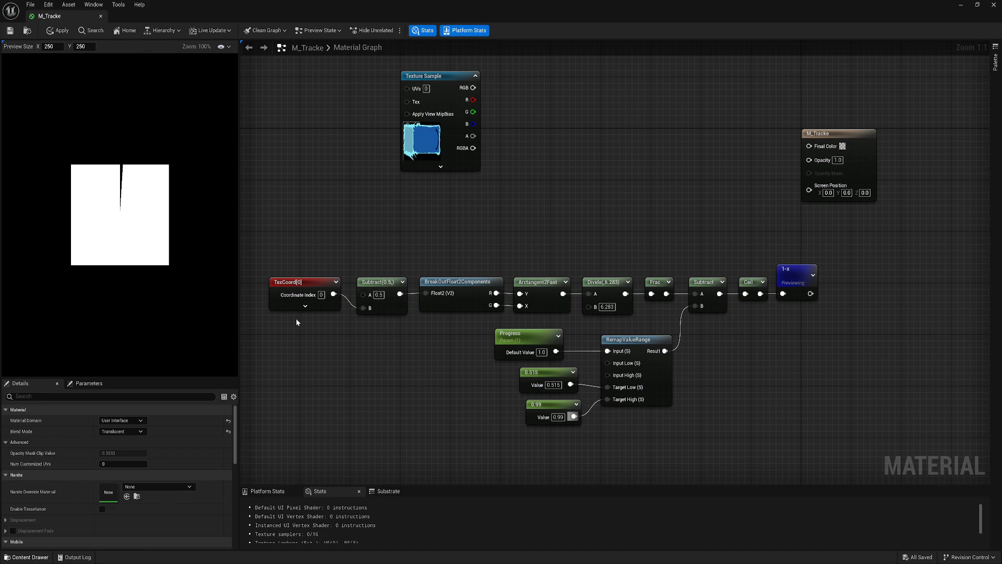
Step: Open the Texture Sample's T_TrackerUI texture to examine where its arc sits, and return to the M_Tracke graph
double_click(420, 149)
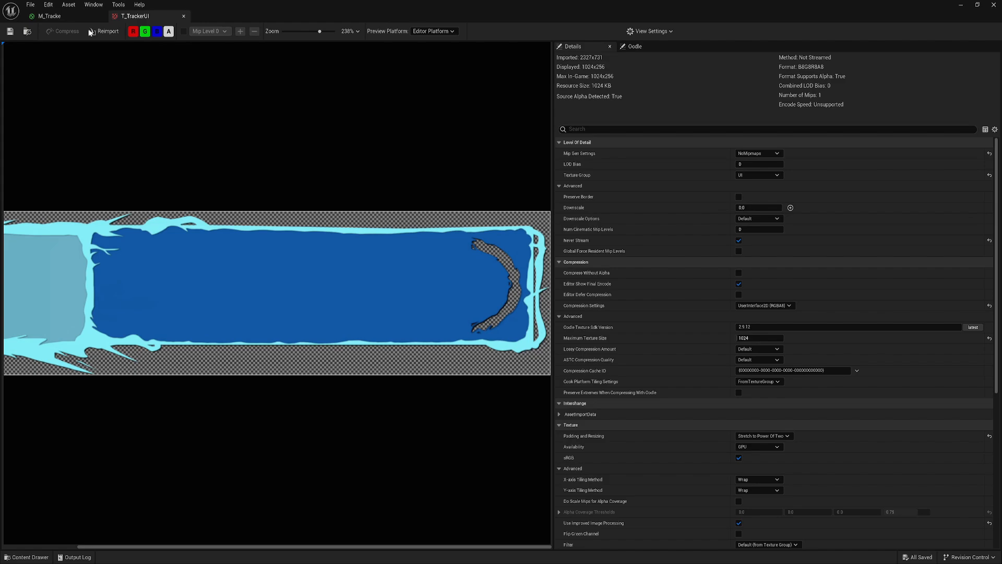
left_click(50, 16)
Step: Move TexCoord and the first Subtract away from BreakOutFloat2Components and insert an Add node between Subtract and BreakOutFloat2Components
right_click_drag(345, 243, 429, 237)
left_click_drag(398, 231, 478, 313)
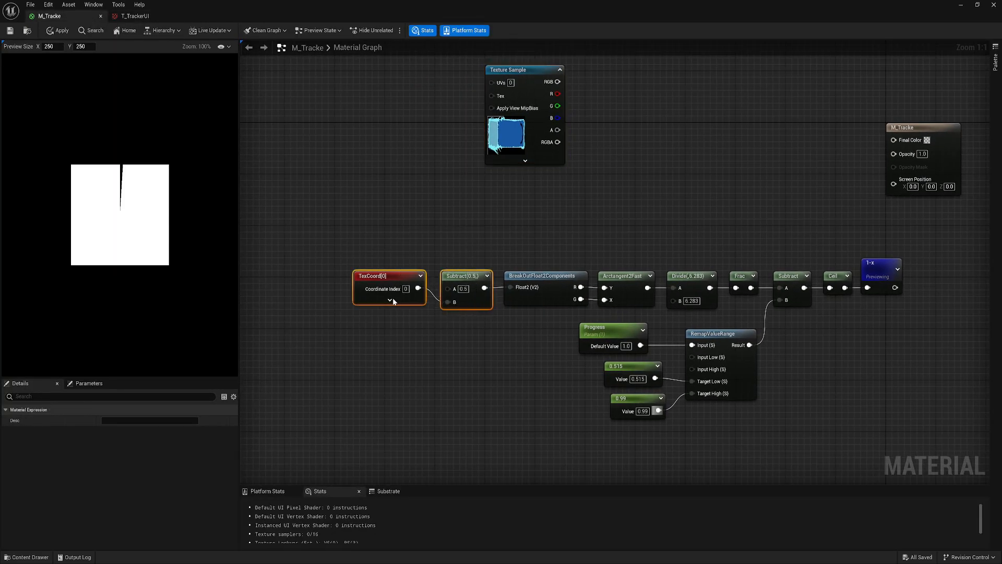
left_click_drag(394, 297, 292, 298)
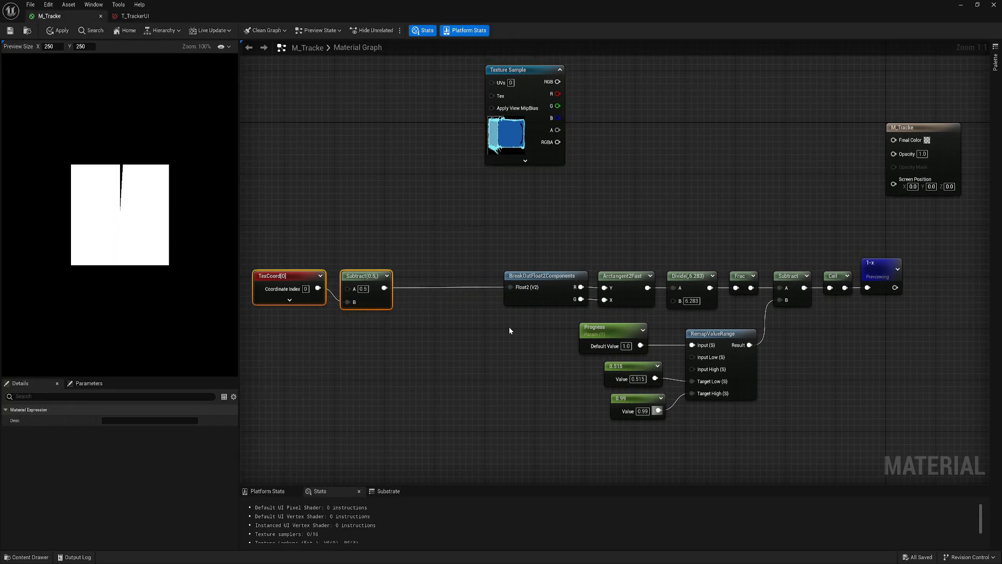
key("a")
left_click(440, 301)
left_click_drag(442, 315, 384, 288)
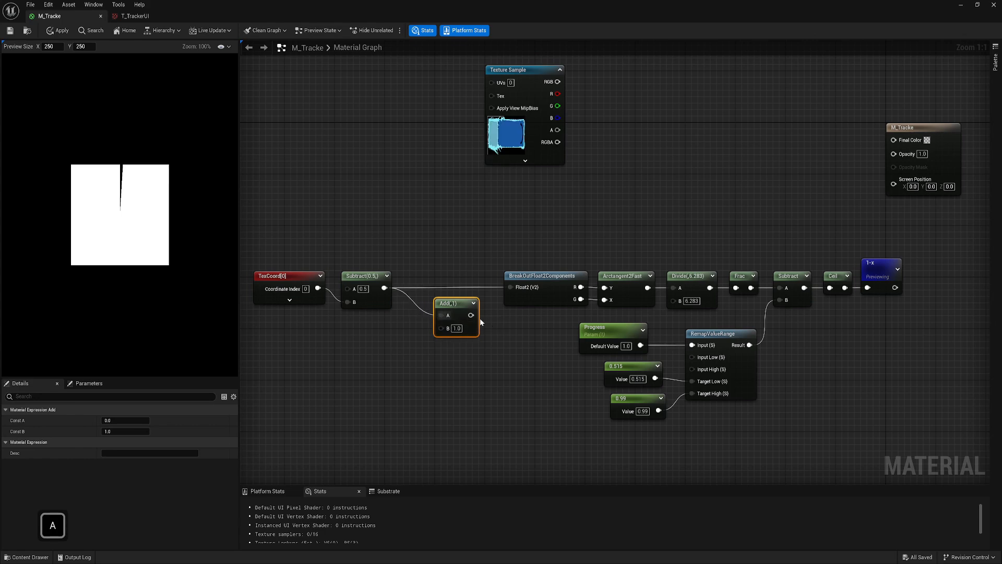
left_click_drag(471, 315, 512, 287)
Step: Add an Append node below the first Subtract and connect its output to the Add node's B input
right_click(437, 339)
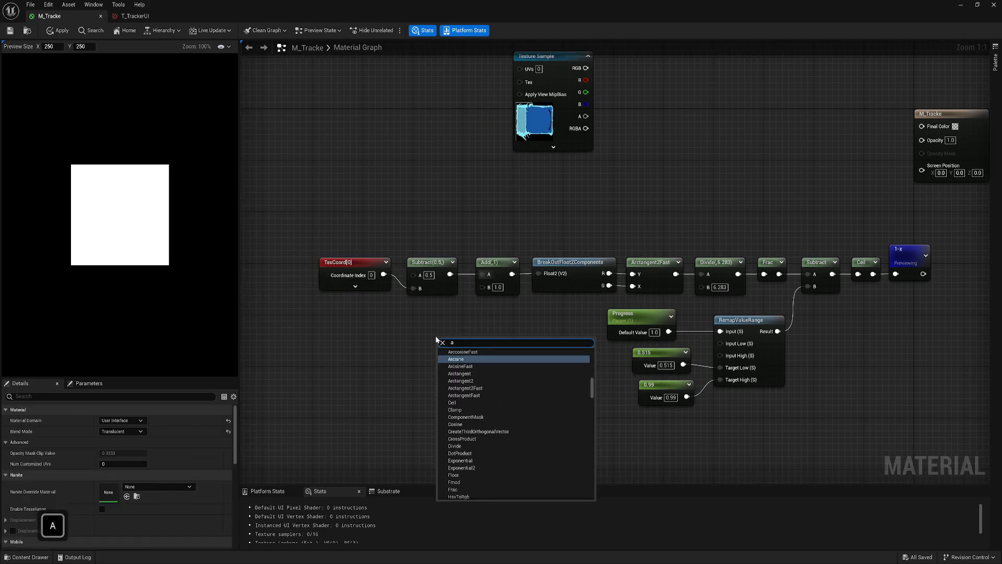
type("ap")
left_click(460, 365)
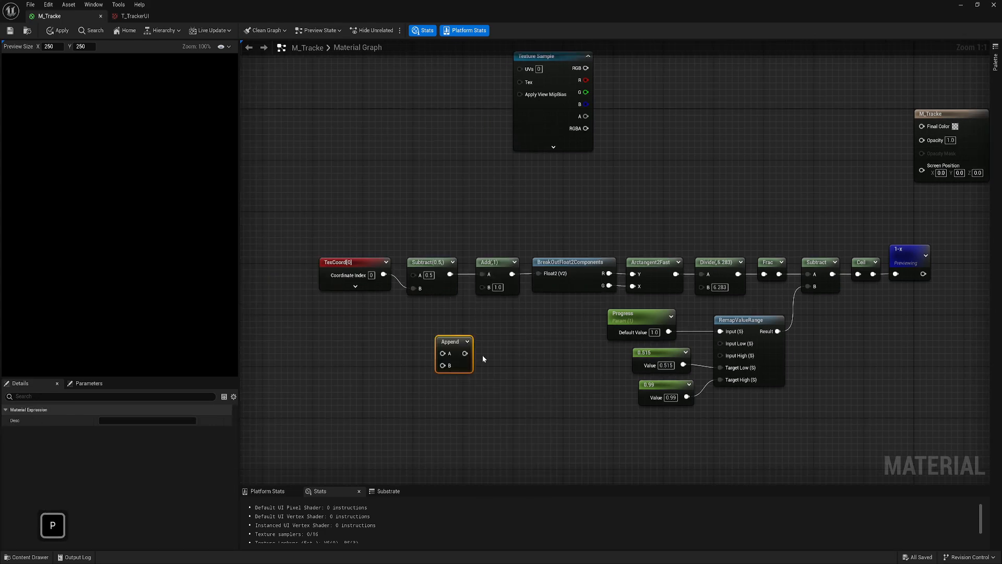
left_click_drag(462, 354, 434, 307)
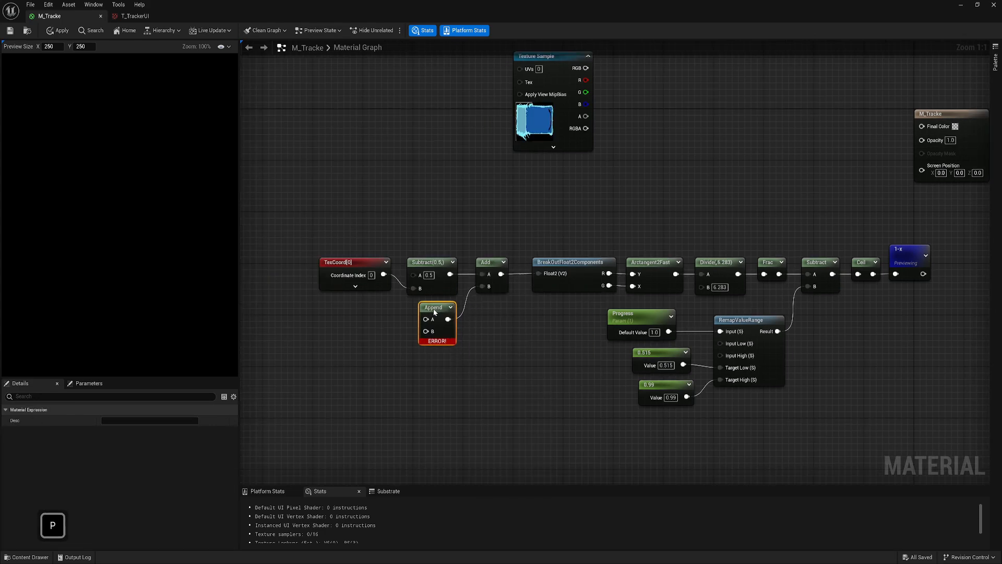
Step: Add two Constant nodes beside Append and connect them to its A and B inputs
right_click_drag(486, 330, 564, 336)
key("1")
left_click(460, 352)
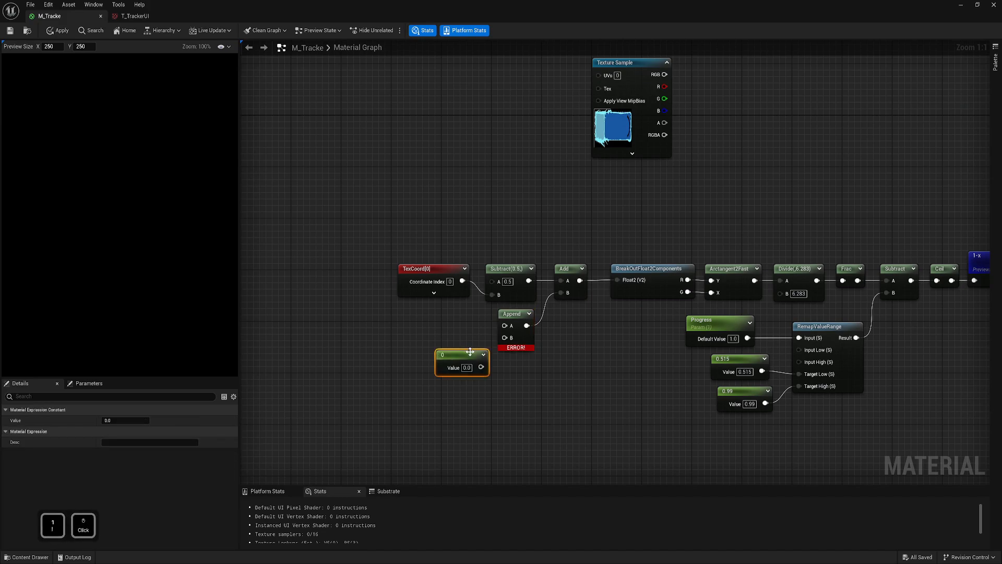
left_click_drag(479, 366, 504, 325)
left_click(453, 328)
key("1")
left_click(450, 315)
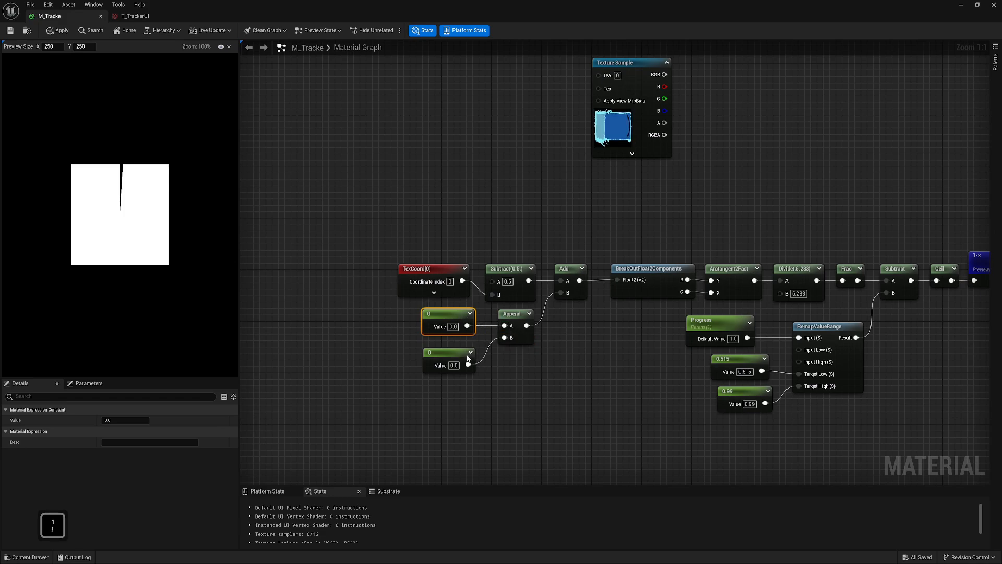
Step: Tidy the two Append constants and set the one feeding input A to 0.35 to offset the mask centre
left_click_drag(465, 355, 464, 342)
left_click(453, 327)
type("0.35")
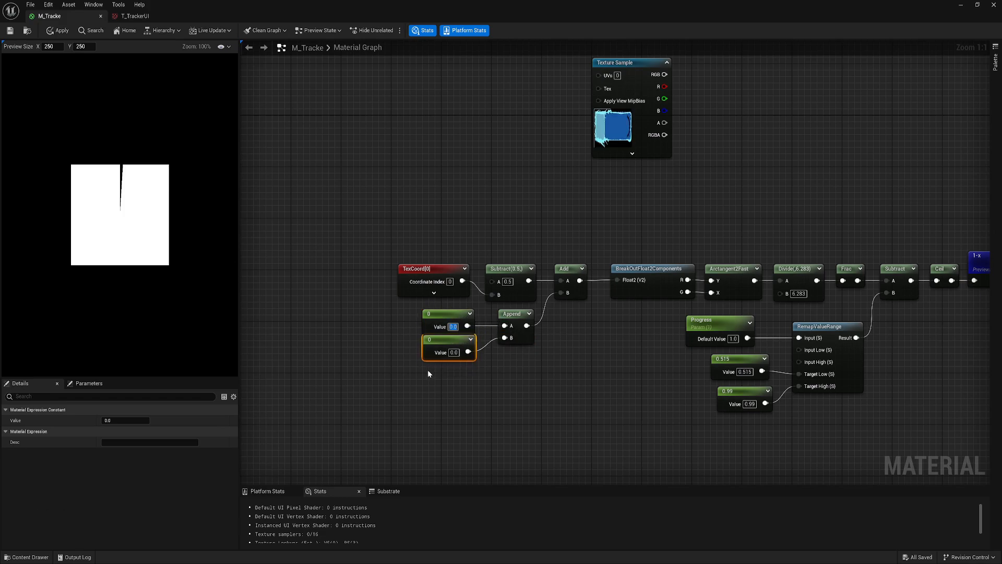
key("Return")
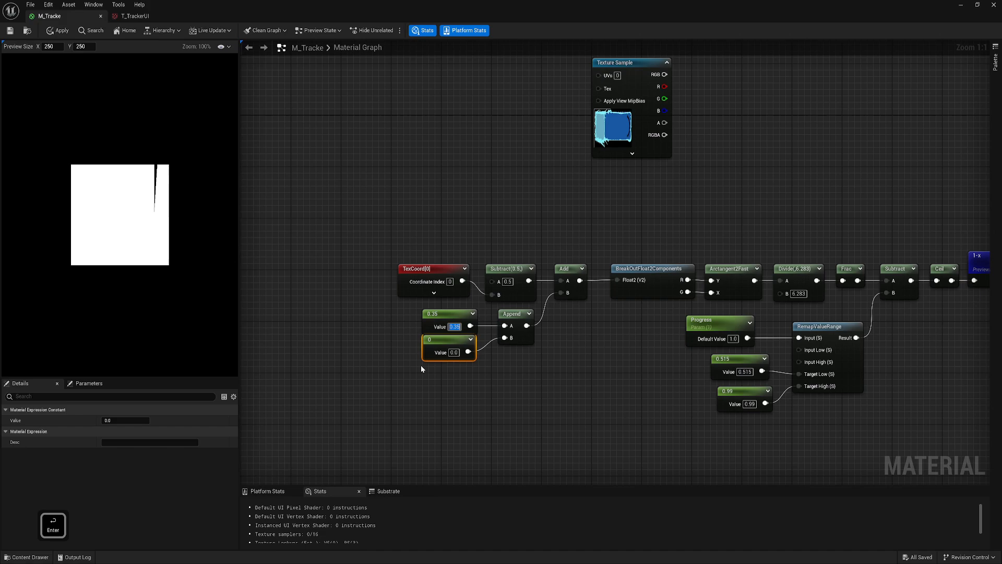
scroll(157, 213, "up", 3)
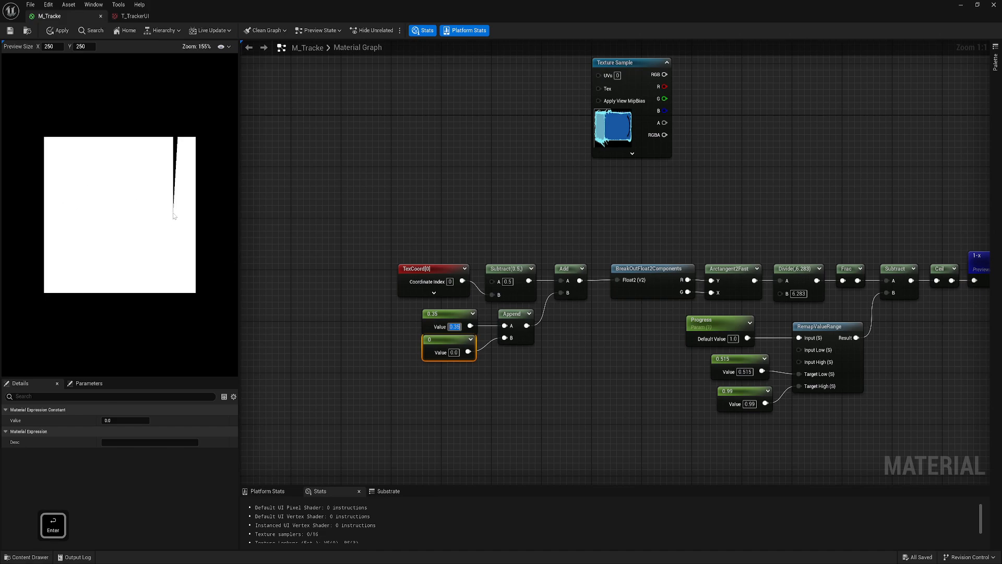
Step: Adjust the Progress parameter's default value to about 1.016
right_click_drag(710, 382, 635, 376)
left_click(638, 320)
mouse_move(125, 442)
left_mouse_down()
mouse_move(116, 442)
mouse_move(127, 442)
left_mouse_up()
Step: Stop previewing the 1-x node and move the whole mask chain back beneath the Texture Sample
scroll(286, 290, "down", 2)
right_click(752, 267)
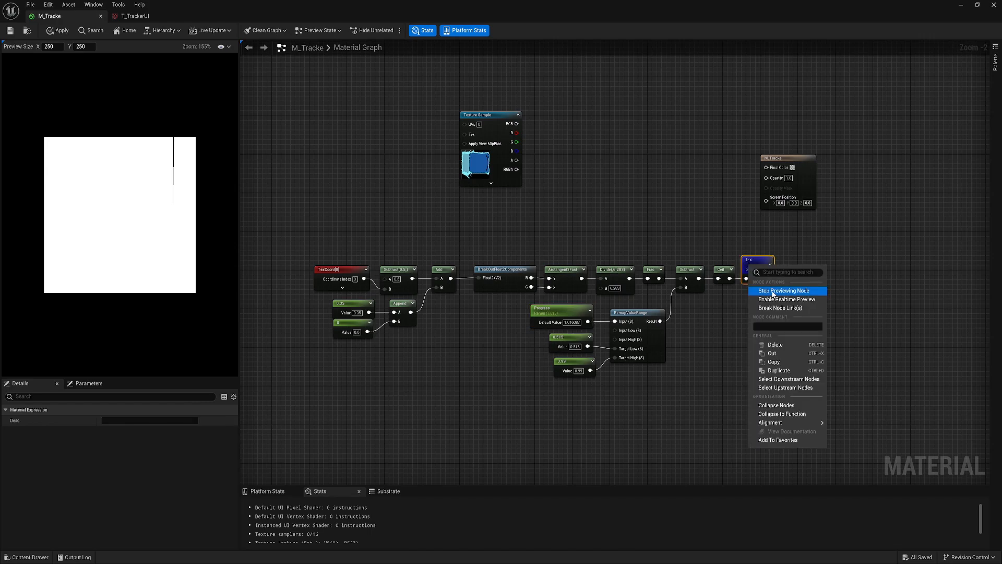
left_click(783, 293)
left_click_drag(315, 239, 775, 378)
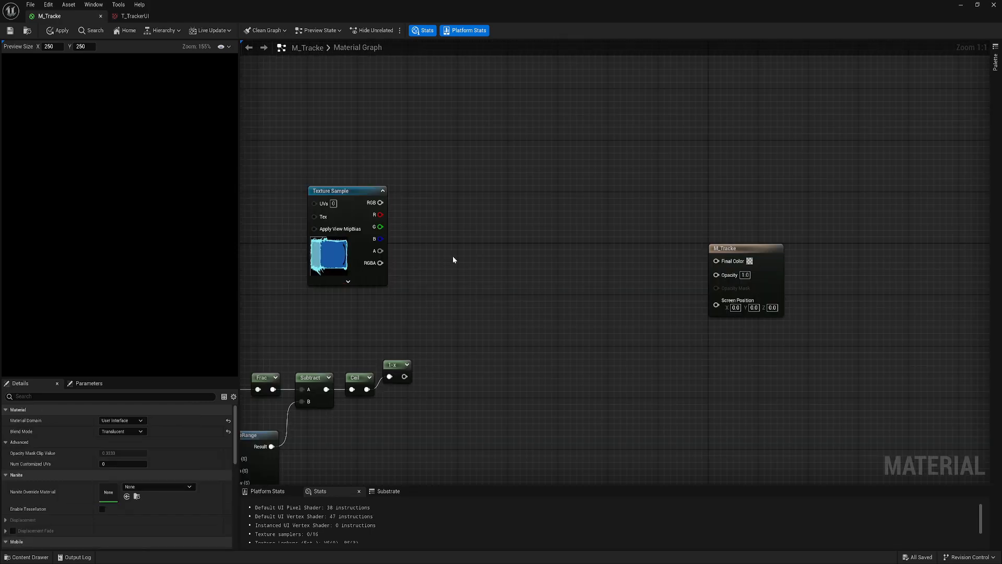
Step: Add a Lerp node between the Texture Sample and the M_Tracke output node
right_click_drag(492, 236, 476, 259)
key("l")
left_click(487, 230)
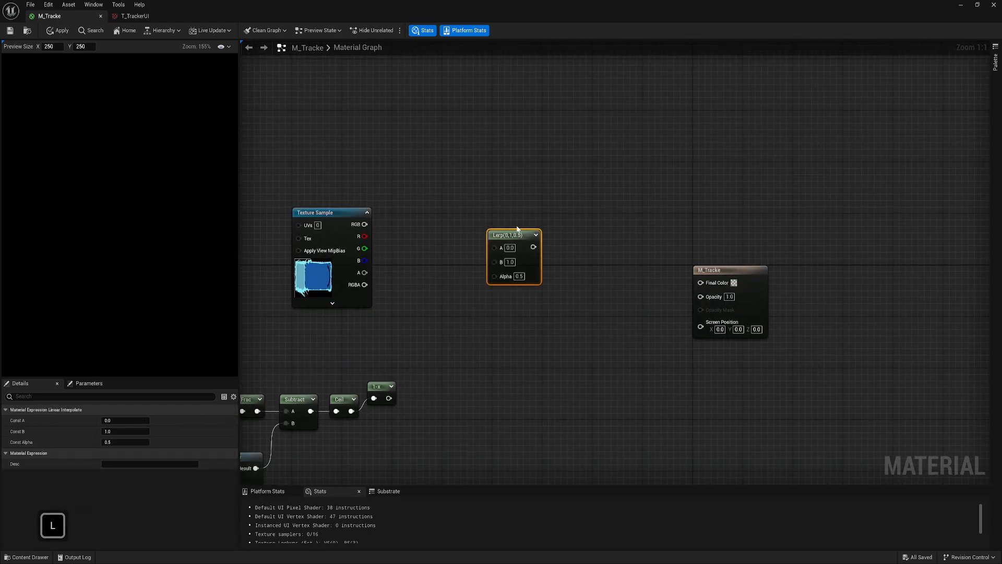
left_click_drag(517, 231, 540, 210)
Step: Add a three-component vector constant above the Texture Sample and convert it to a parameter named Progress Color
left_click(434, 135)
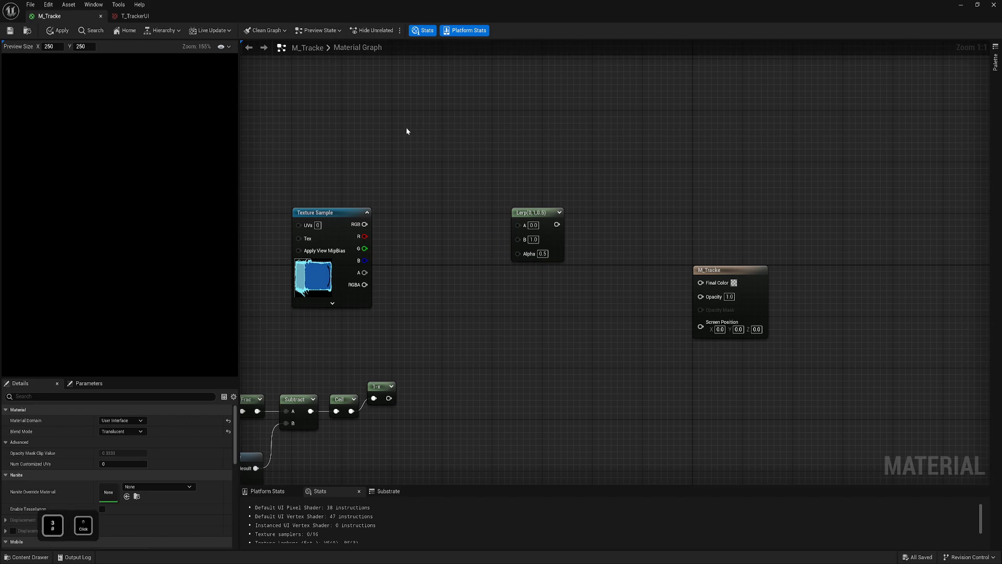
key("3")
left_click(407, 128)
right_click(441, 134)
left_click(477, 160)
type("Progress Color")
key("Return")
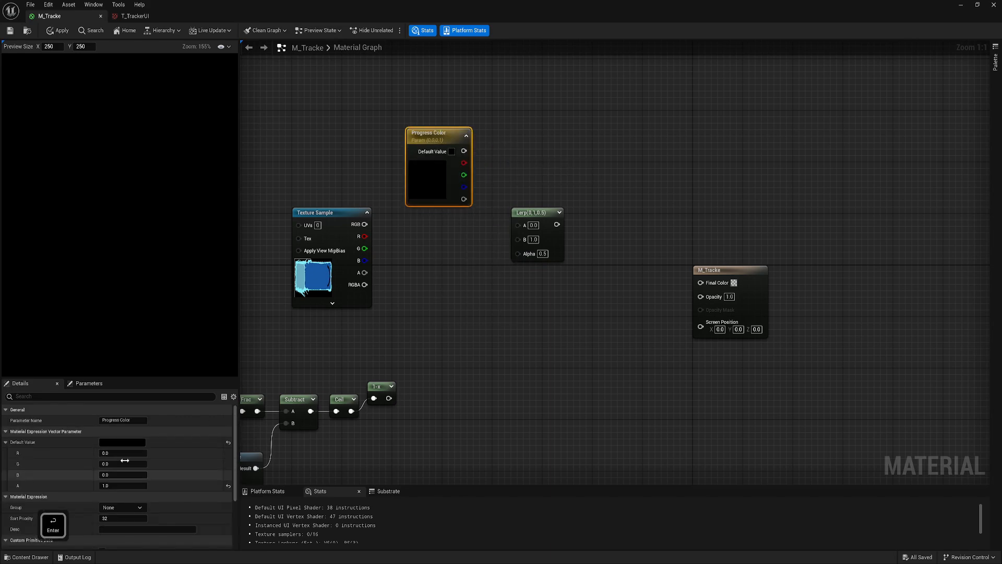
Step: Set the Progress Color parameter's default value to a bright green
left_click(122, 442)
left_click(147, 386)
left_click_drag(237, 452, 237, 377)
left_click(231, 546)
Step: Connect Progress Color to the Lerp's B input and the Texture Sample's RGB to its A input
left_click_drag(463, 150, 518, 236)
left_click_drag(364, 224, 559, 226)
right_click_drag(462, 320, 502, 290)
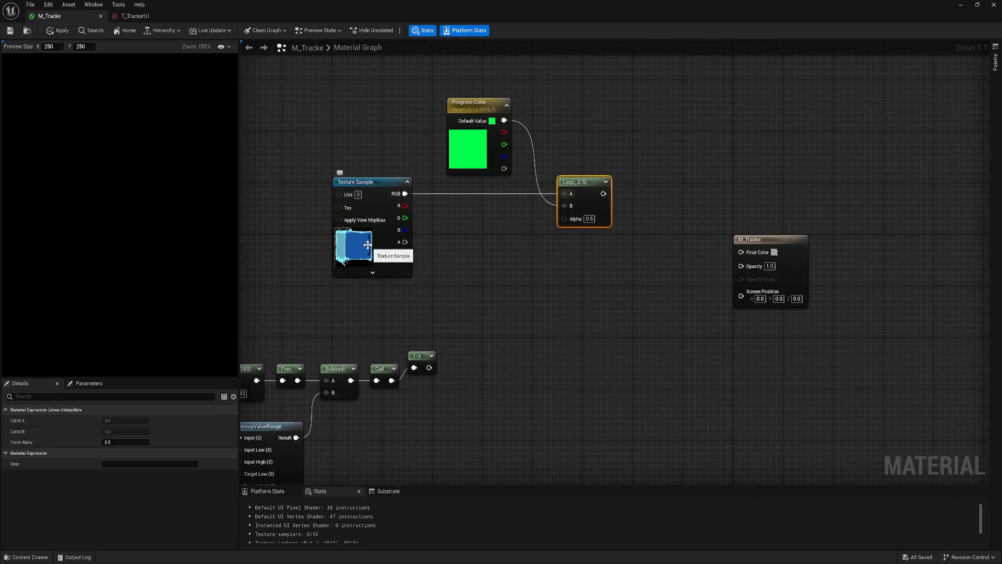
right_click_drag(355, 246, 341, 225)
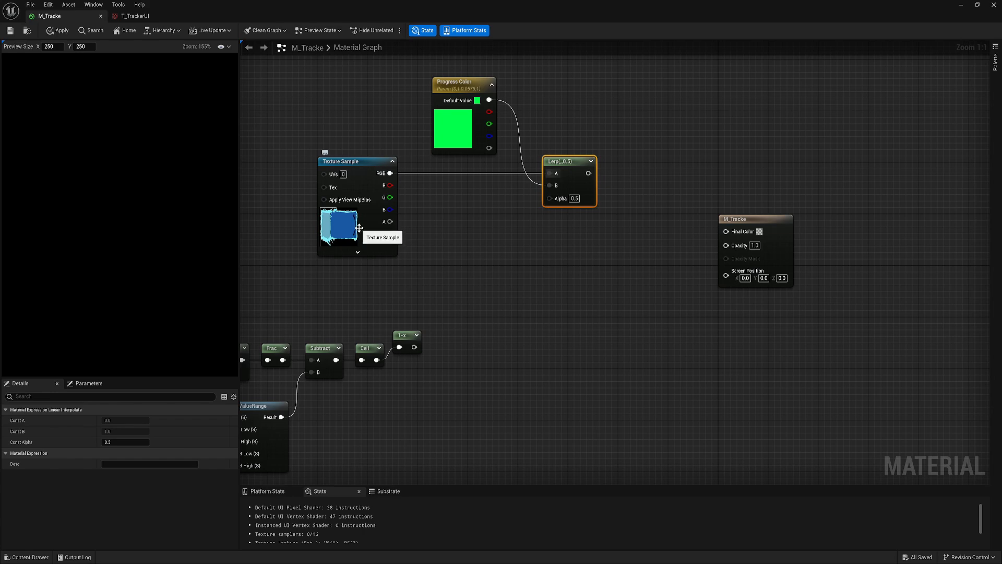
Step: Add a 1-x node fed by the Texture Sample's alpha output
left_click(471, 263)
left_click_drag(390, 221, 437, 243)
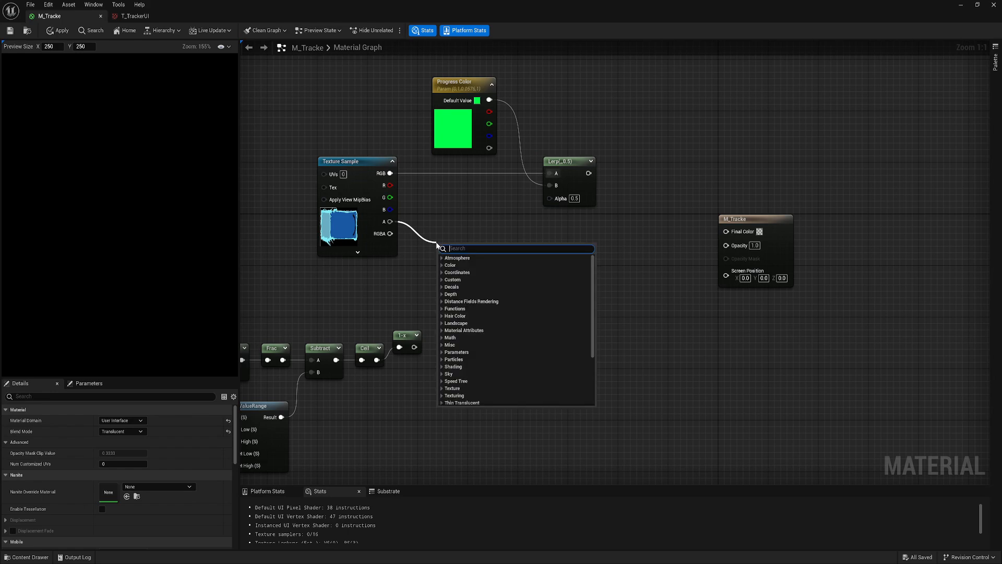
type("on")
left_click(465, 267)
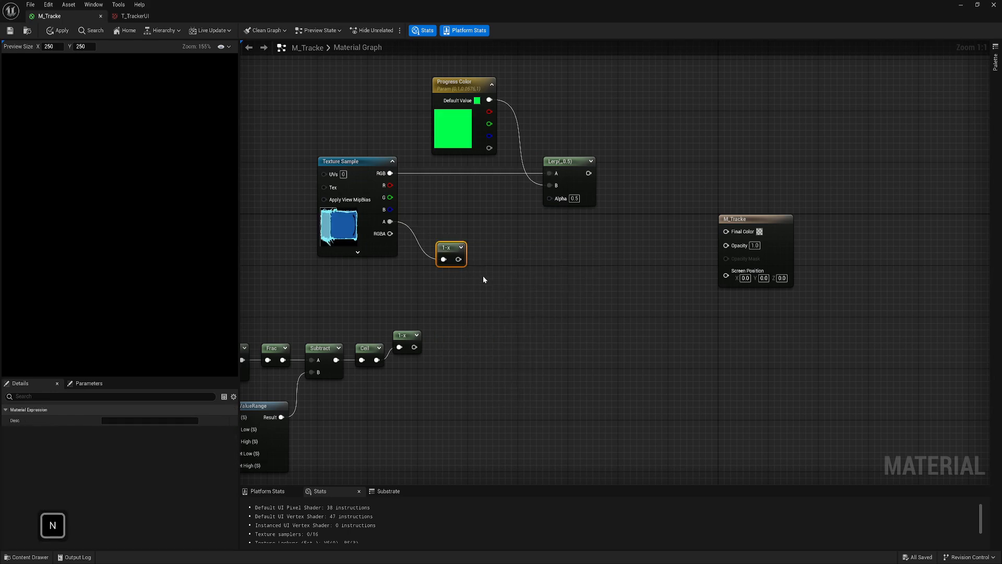
Step: Add a Multiply node combining the inverted texture alpha on A with the mask's 1-x on B, and route it to Opacity
key("m")
left_click(503, 279)
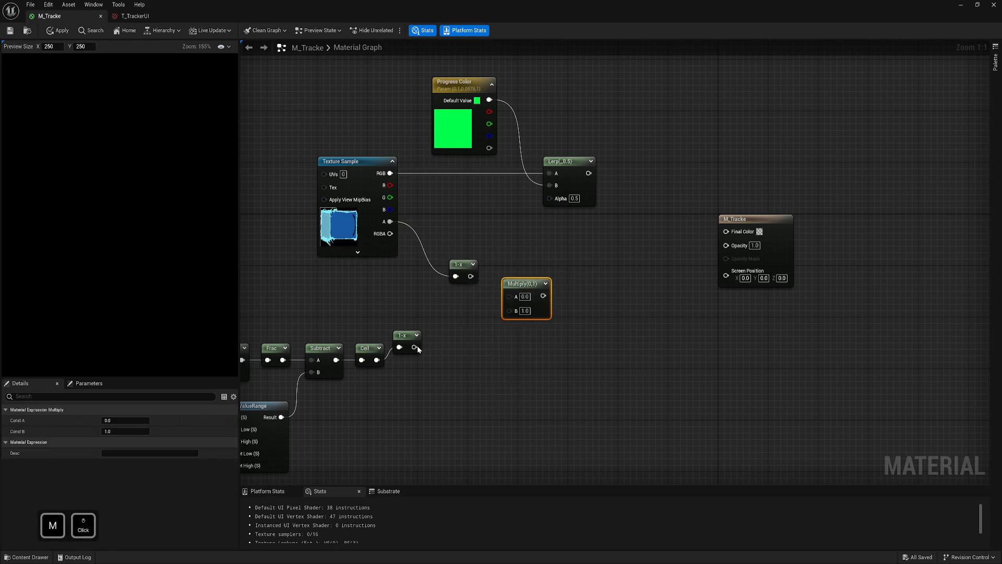
left_click_drag(416, 346, 510, 310)
left_click_drag(509, 296, 726, 244)
Step: Connect the Lerp to Final Color, the Texture Sample's alpha to Opacity, and the Multiply output to the Lerp's Alpha
left_click_drag(589, 173, 730, 236)
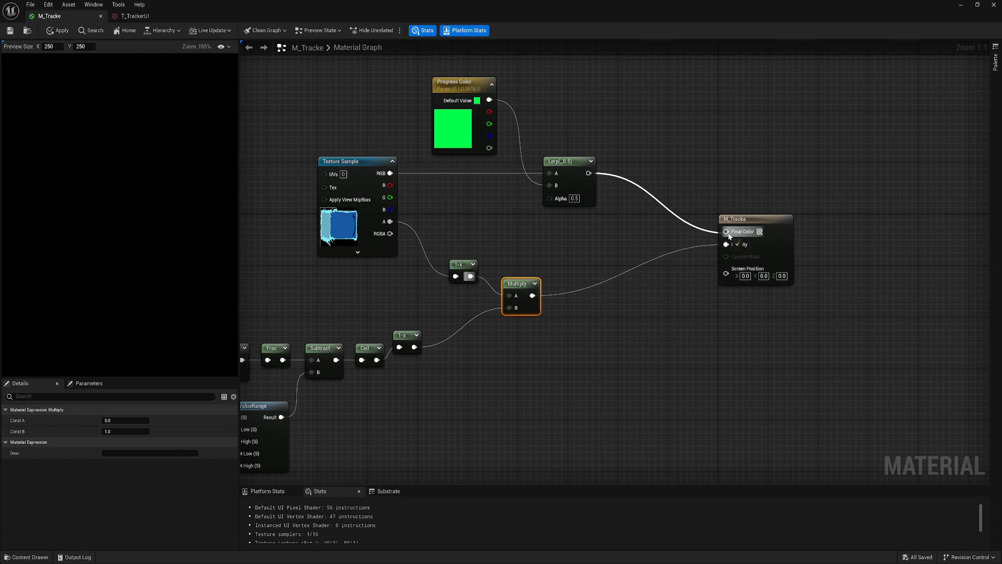
left_click_drag(390, 221, 726, 243)
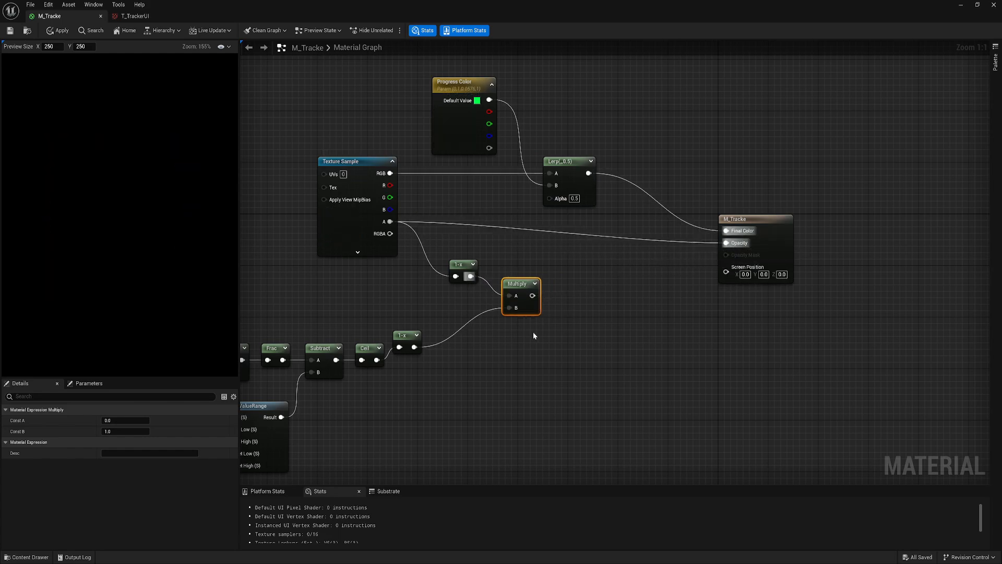
left_click_drag(533, 295, 552, 198)
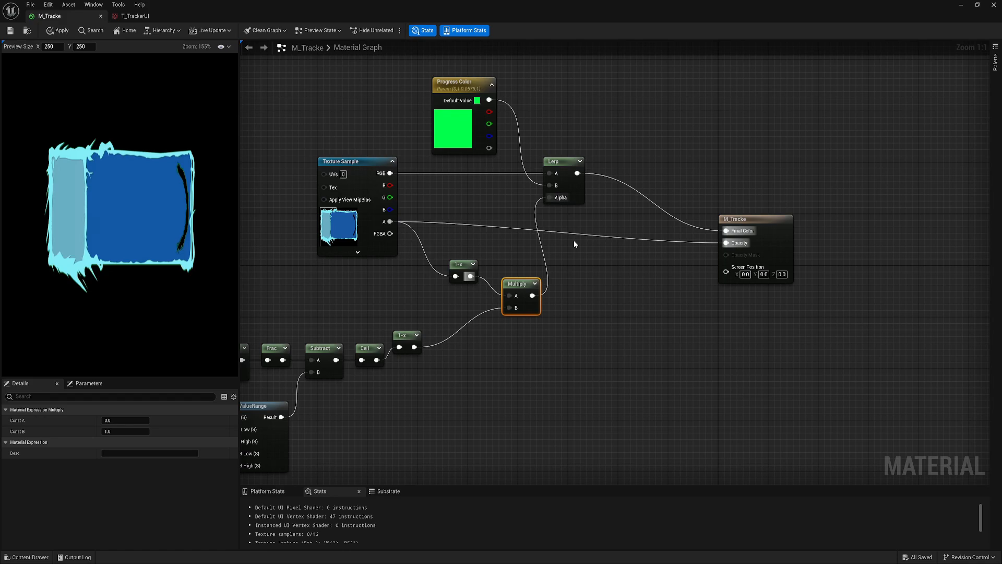
Step: Preview the Multiply node and examine the combined mask in the enlarged material preview
scroll(179, 208, "up", 2)
right_click(517, 295)
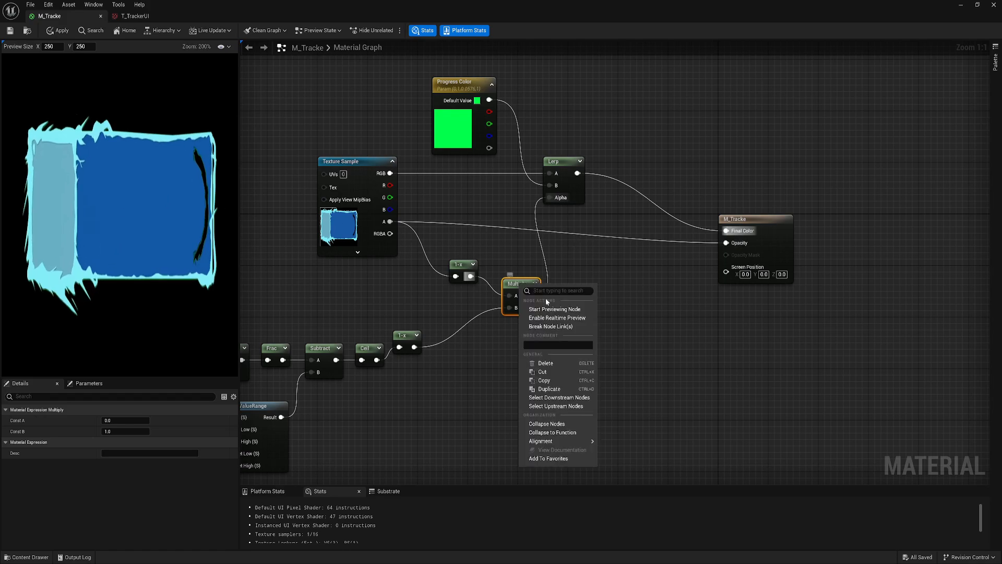
left_click(546, 308)
scroll(200, 192, "up", 2)
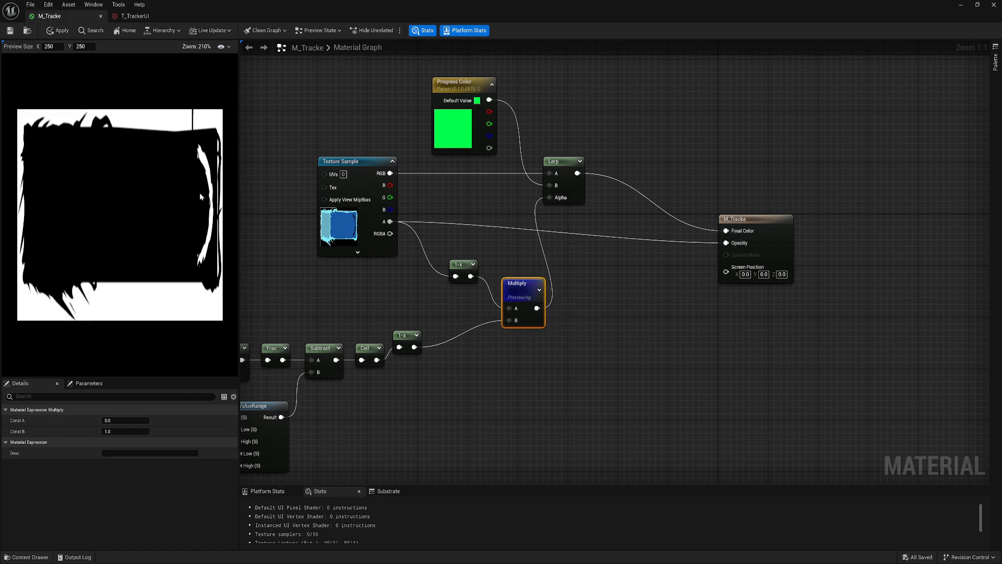
right_click(166, 202)
right_click_drag(351, 303, 470, 257)
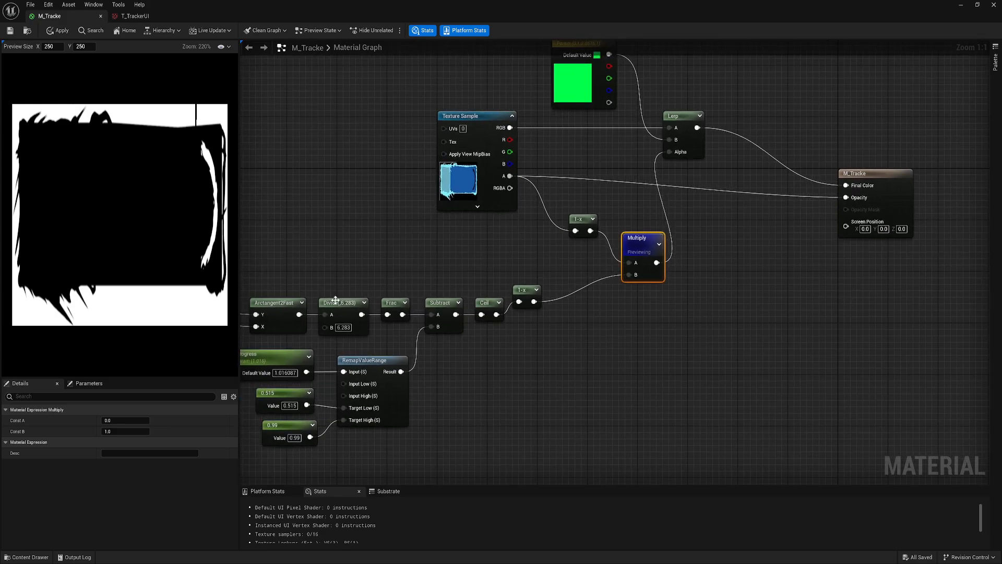
Step: Test the previewed mask by scrubbing the Progress default value down to about 0.514 and about -0.259
left_click(271, 357)
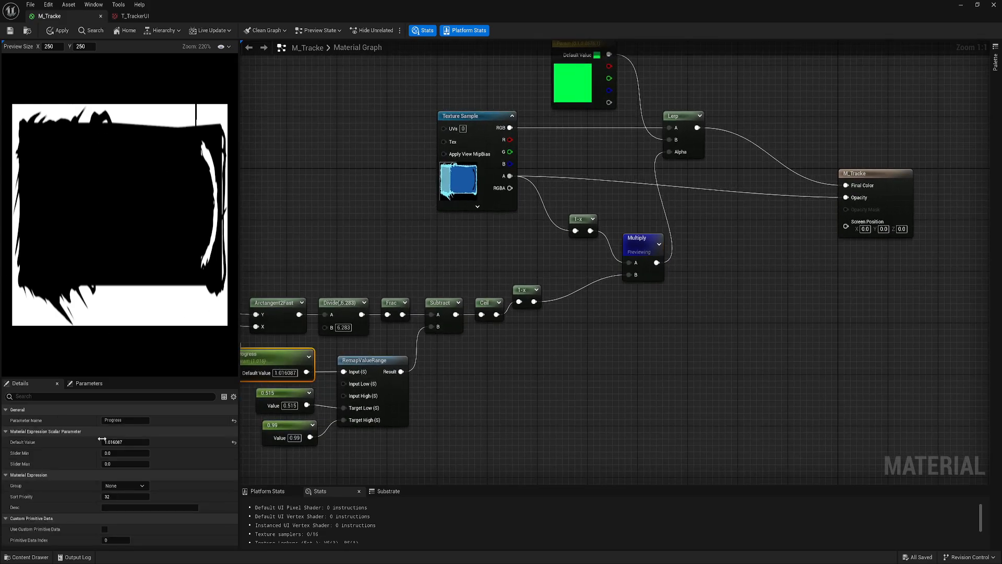
left_click_drag(135, 442, 107, 443)
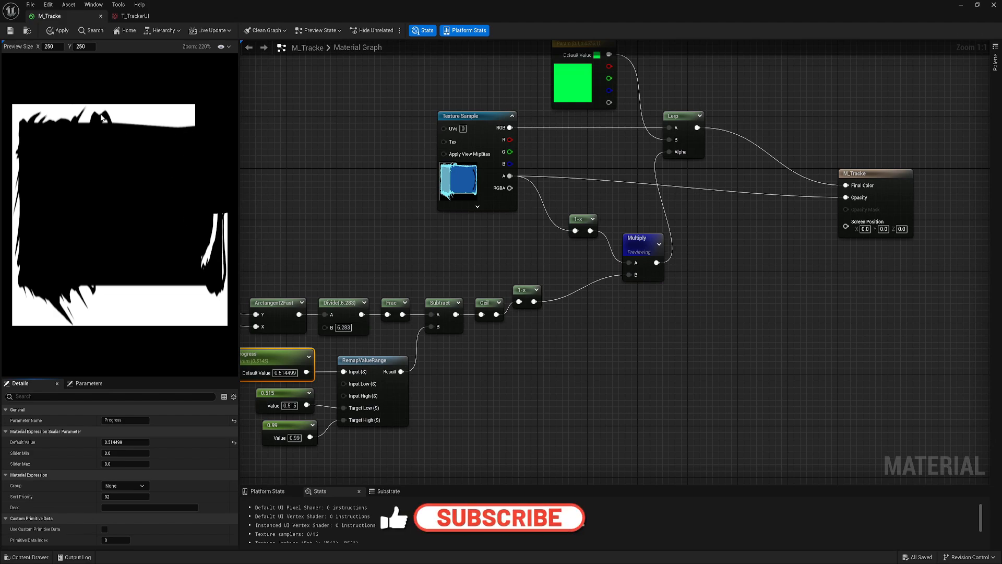
left_click_drag(139, 442, 142, 444)
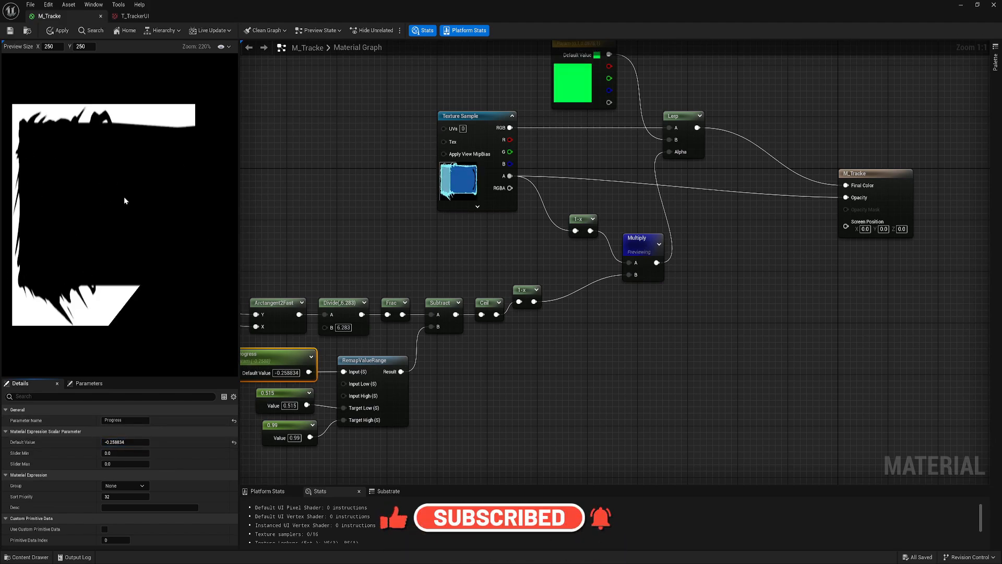
Step: Set the Progress parameter's default value to 0.5
left_click(128, 442)
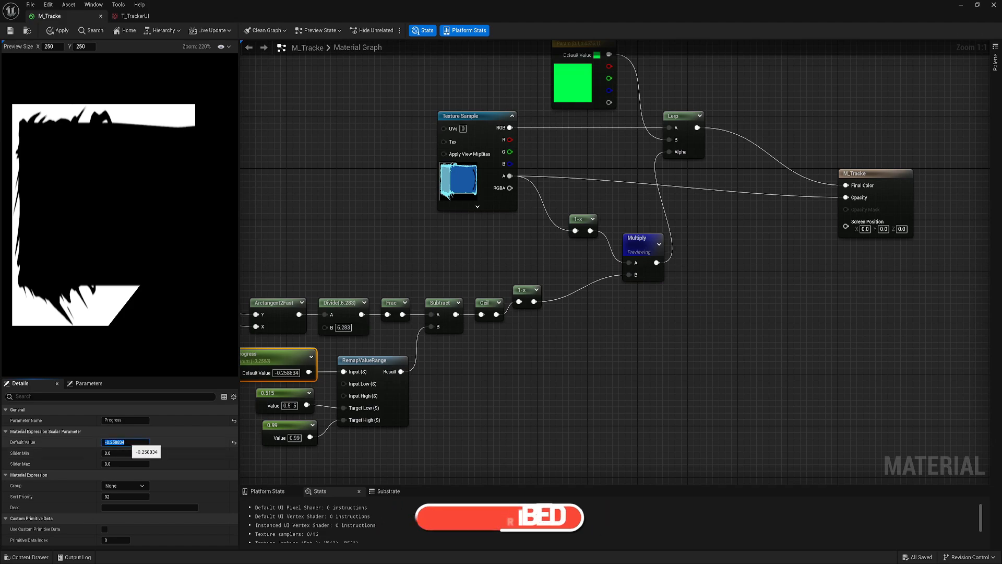
type("0.5")
key("Return")
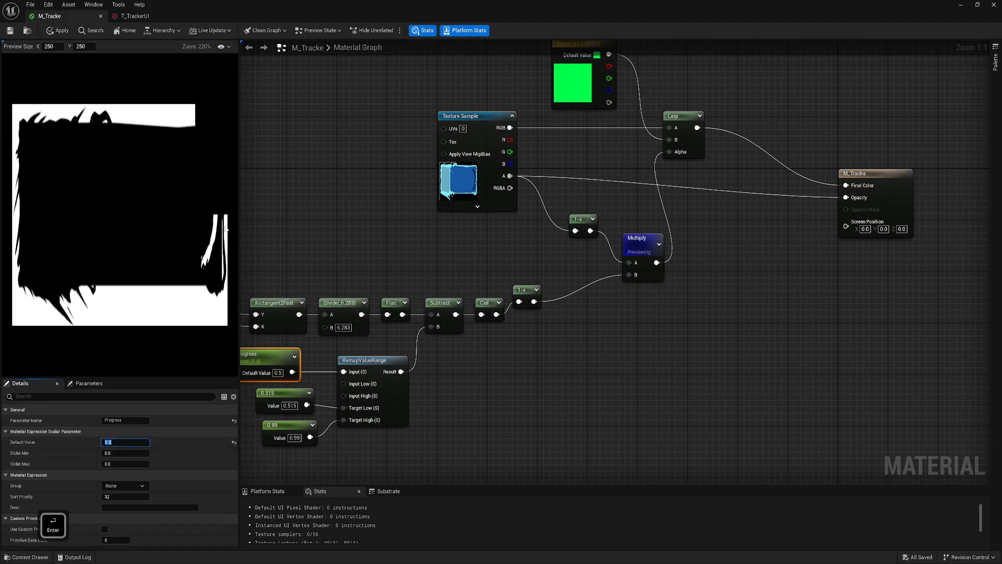
Step: Move the alpha's 1-x node closer to the Texture Sample and shift the radial mask nodes down to free space between them
right_click_drag(530, 258, 380, 301)
left_click_drag(431, 262, 400, 235)
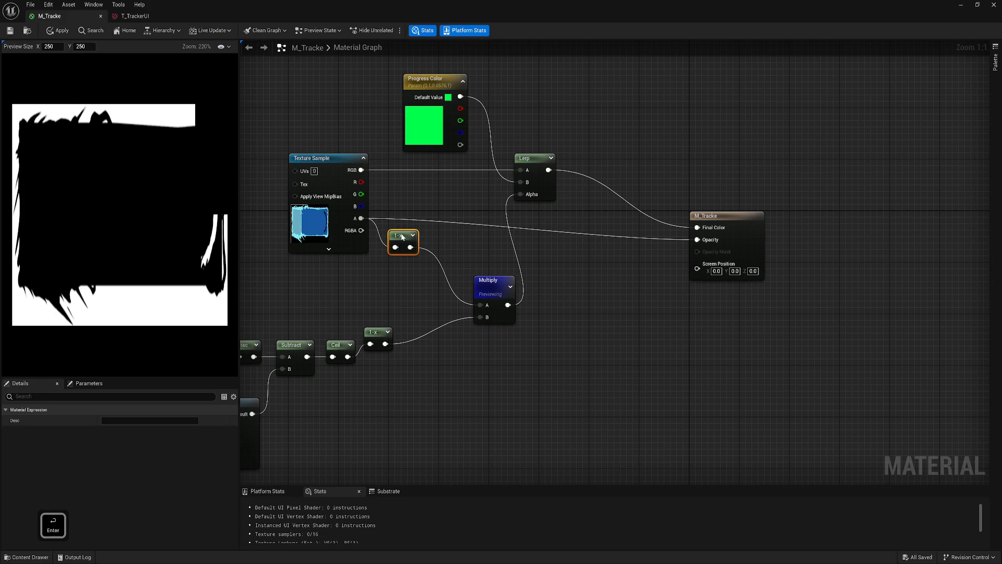
right_click_drag(373, 296, 490, 297)
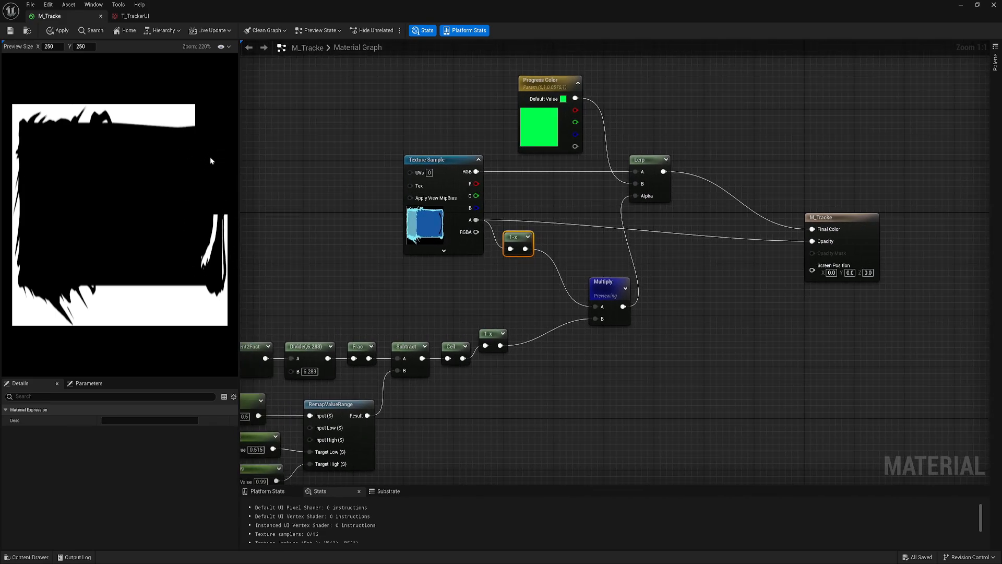
right_click_drag(490, 298, 590, 214)
scroll(488, 230, "down", 2)
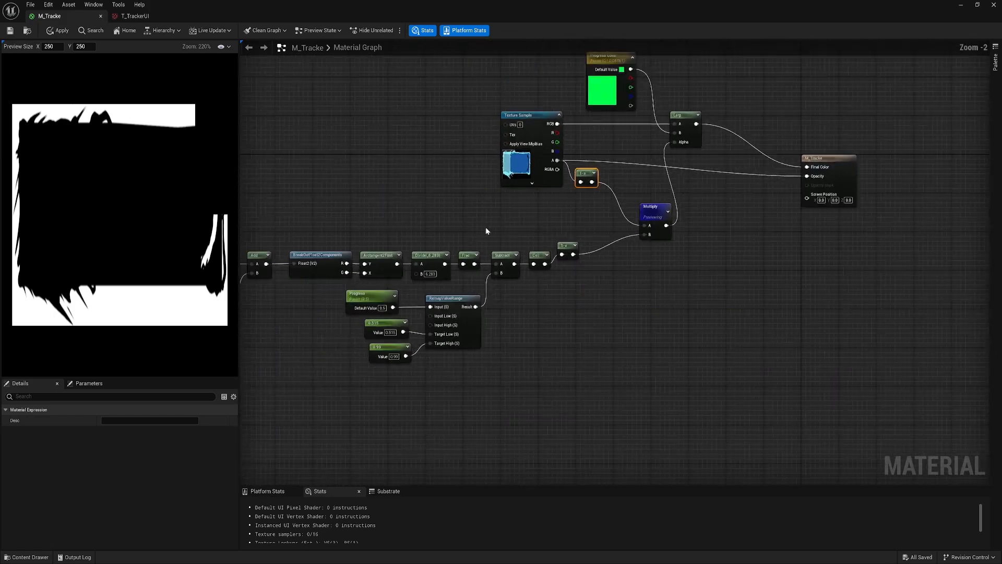
right_click_drag(488, 230, 640, 215)
left_click_drag(297, 205, 718, 349)
left_click_drag(715, 235, 713, 292)
left_click(652, 223)
right_click_drag(645, 215, 462, 276)
scroll(462, 276, "up", 2)
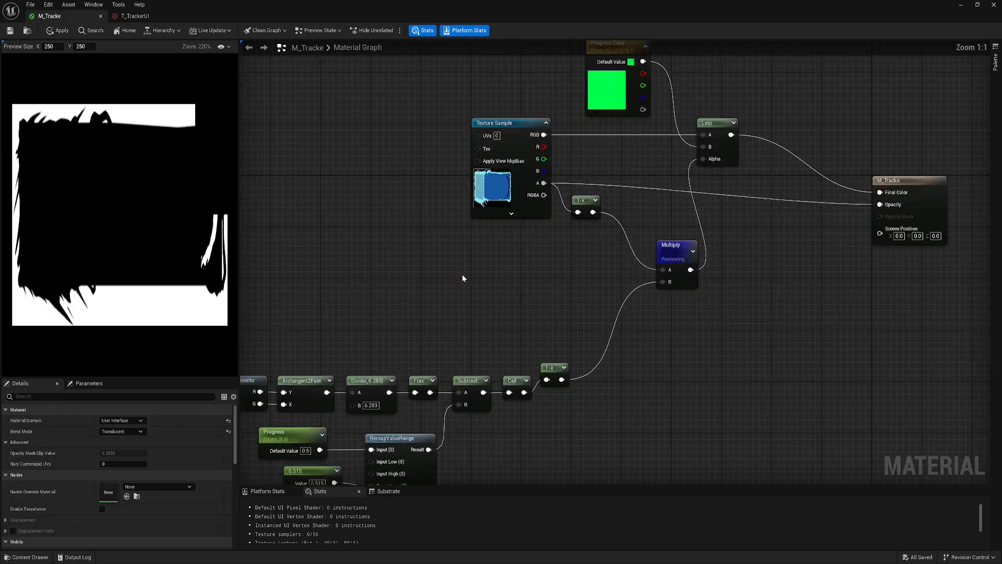
Step: Add a BoxMask-2D node below the Texture Sample and feed its A input from a new TexCoord node
right_click(498, 273)
type("box")
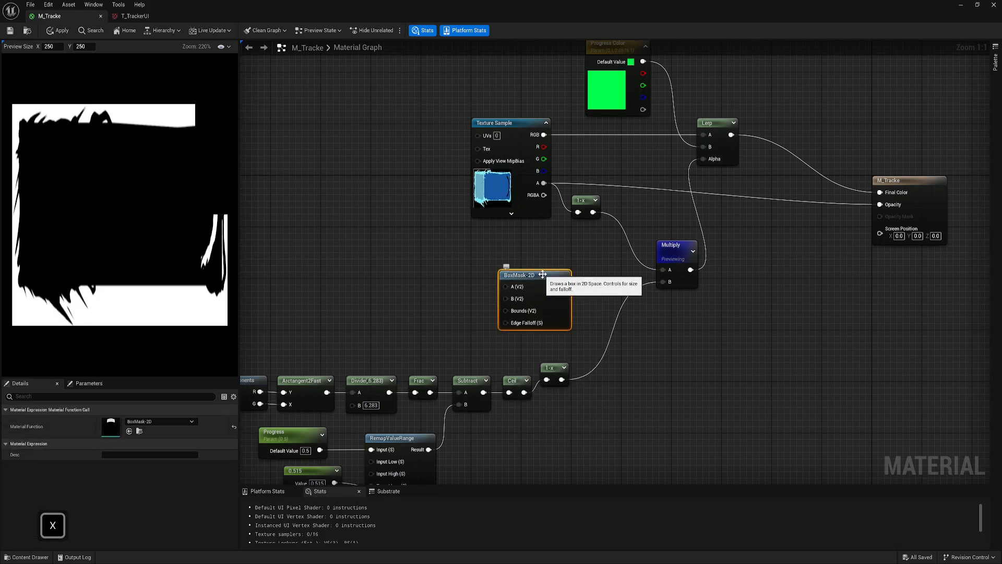
left_click_drag(540, 300, 531, 277)
left_click(379, 248)
right_click_drag(379, 248, 462, 257)
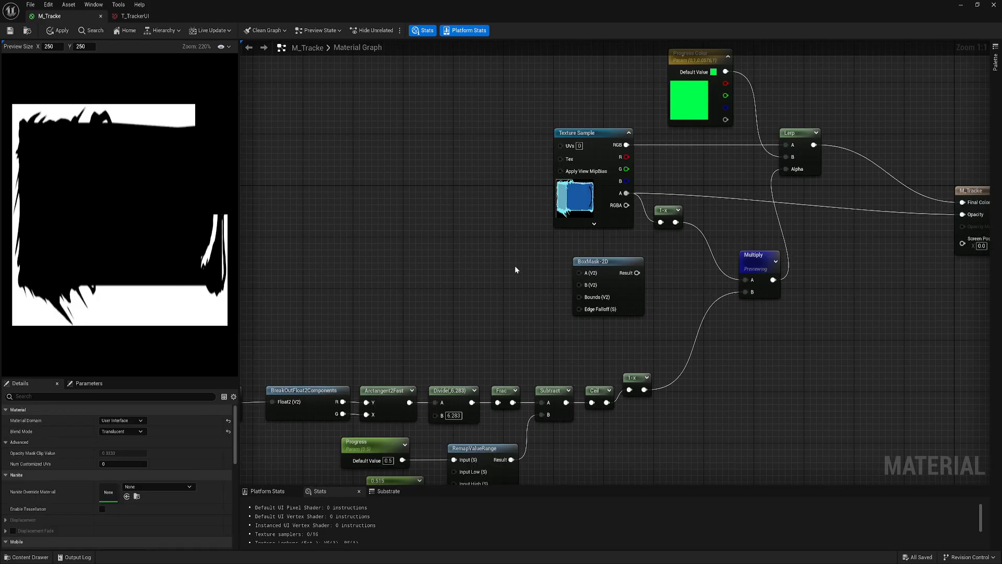
key("u")
left_click(475, 233)
left_click_drag(533, 250, 577, 278)
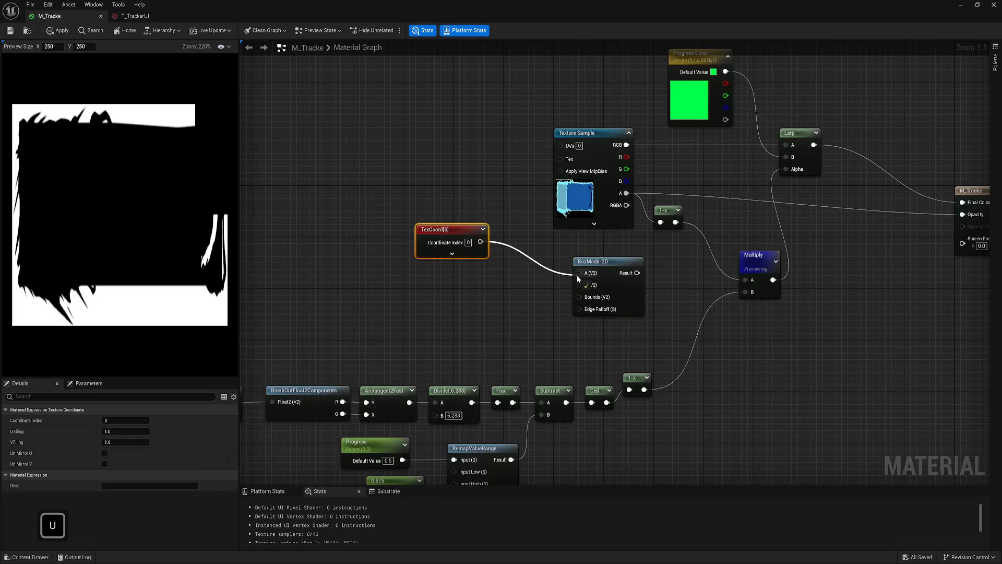
Step: Add a two-component constant of X 0.865 and Y 0.45, connect it to BoxMask-2D's B input, and place it under the TexCoord
left_click(515, 292)
key("2")
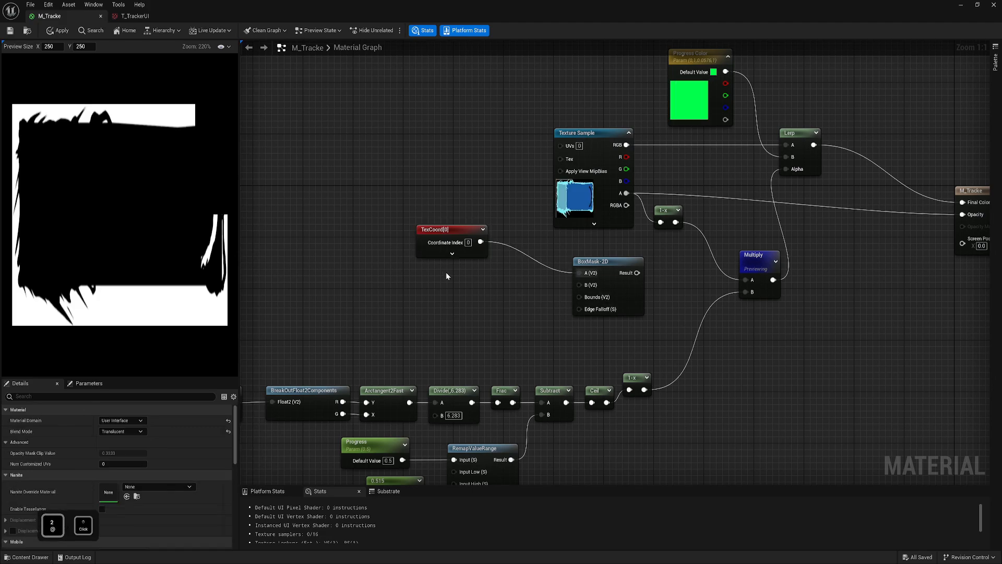
left_click(478, 271)
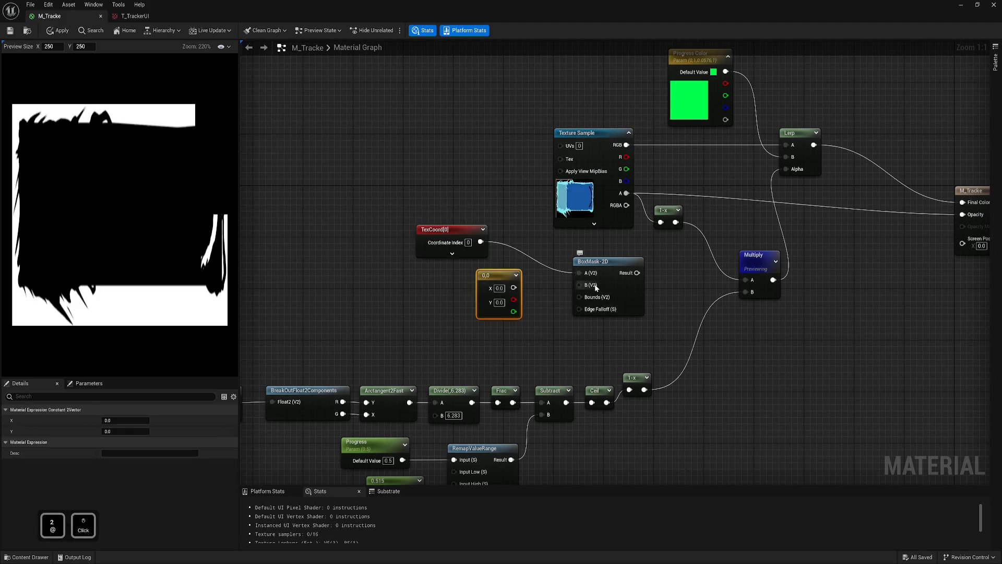
left_click(500, 288)
type("0.865")
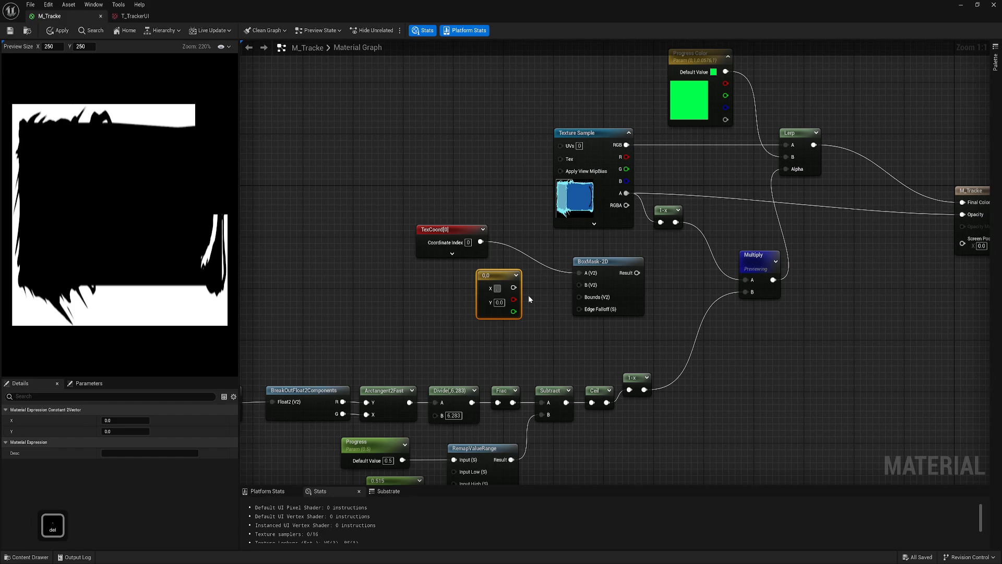
key("Return")
type("0.45")
key("Return")
left_click_drag(520, 287, 579, 285)
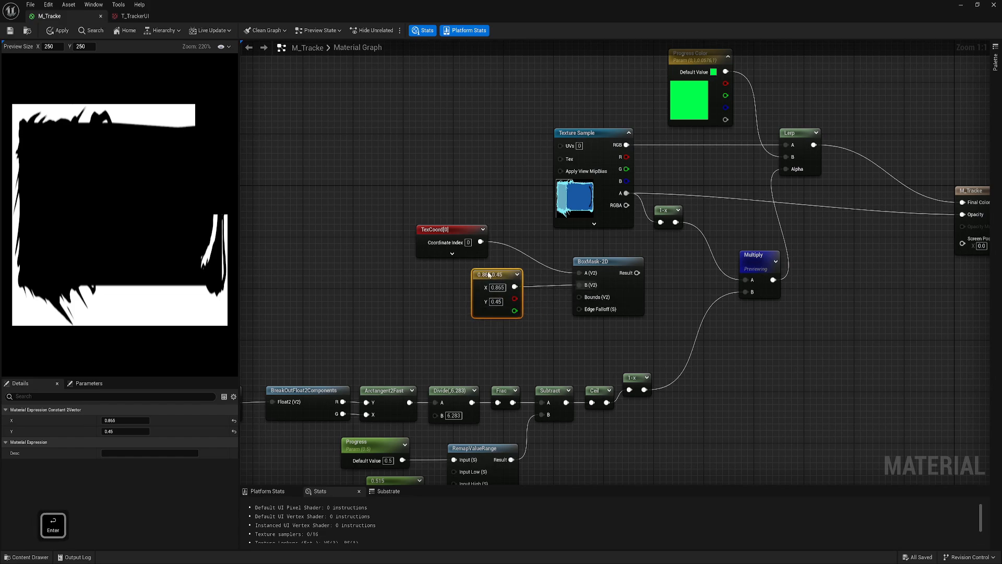
left_click_drag(496, 275, 461, 269)
Step: Add a second two-component constant of X 0.2 and Y 0.6, connect it to BoxMask-2D's Bounds, and align it under the first
left_click(565, 306)
left_click(515, 314)
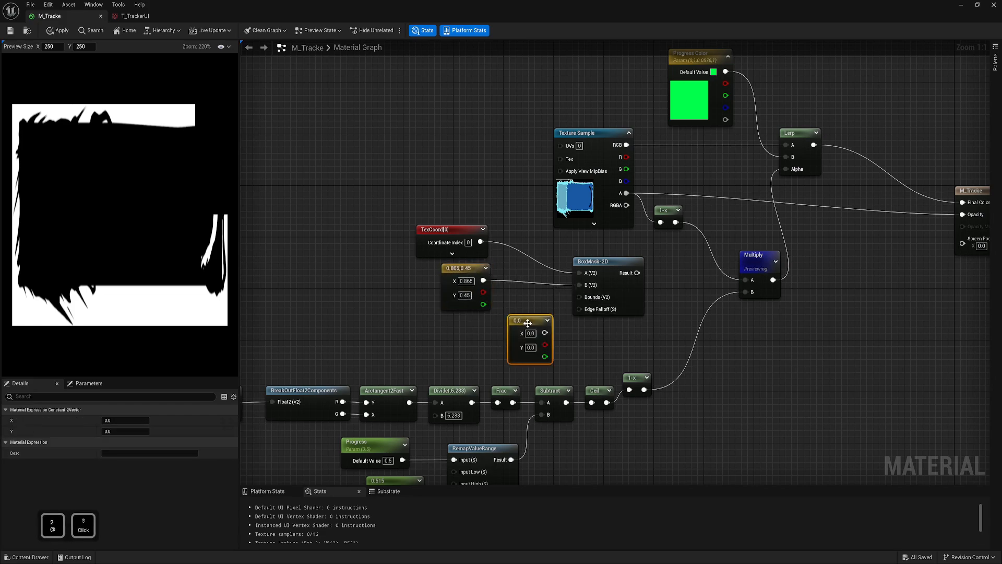
left_click_drag(545, 332, 585, 298)
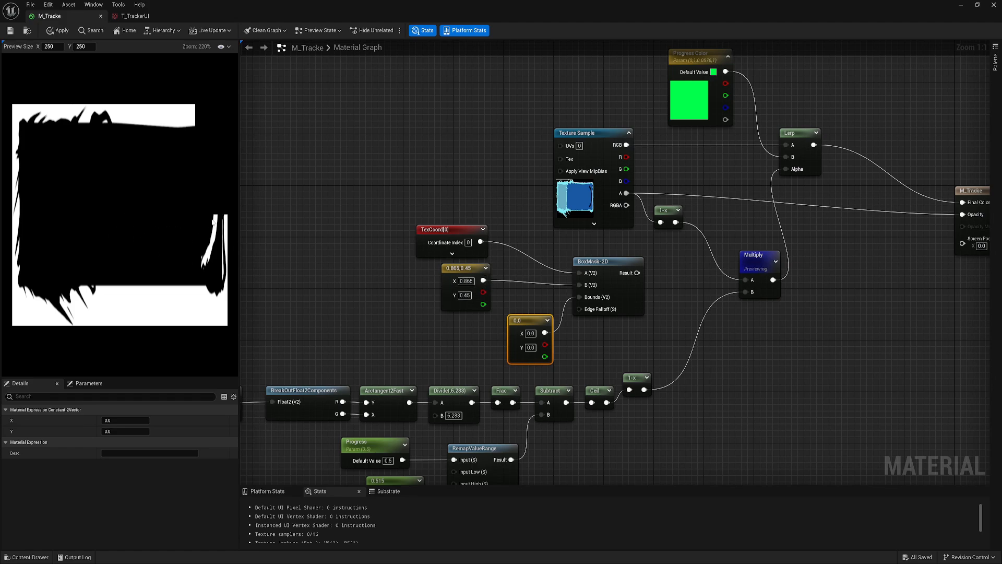
left_click_drag(522, 323, 505, 322)
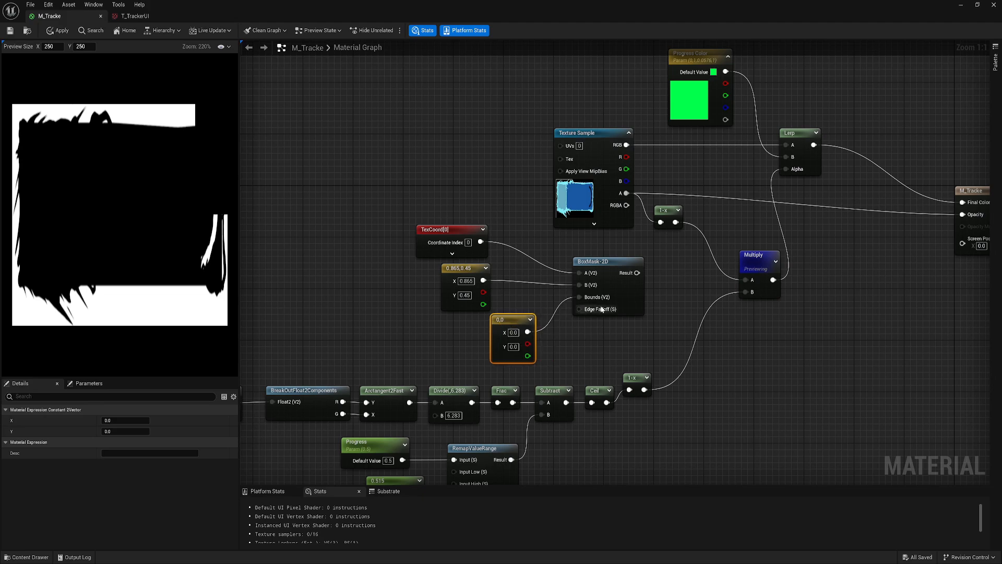
double_click(514, 332)
type("0.2")
key("Return")
type("0.6")
key("Return")
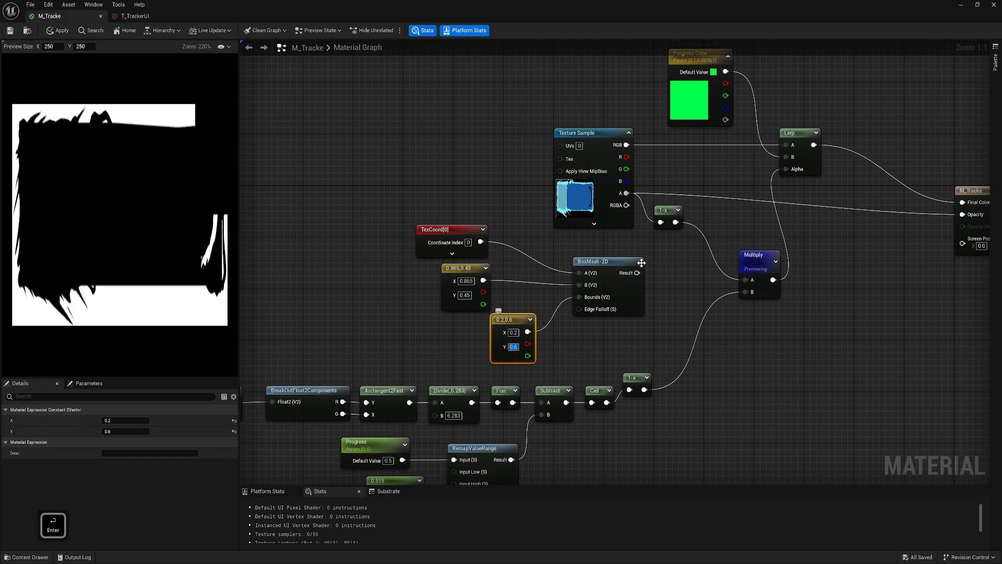
right_click_drag(565, 352, 540, 313)
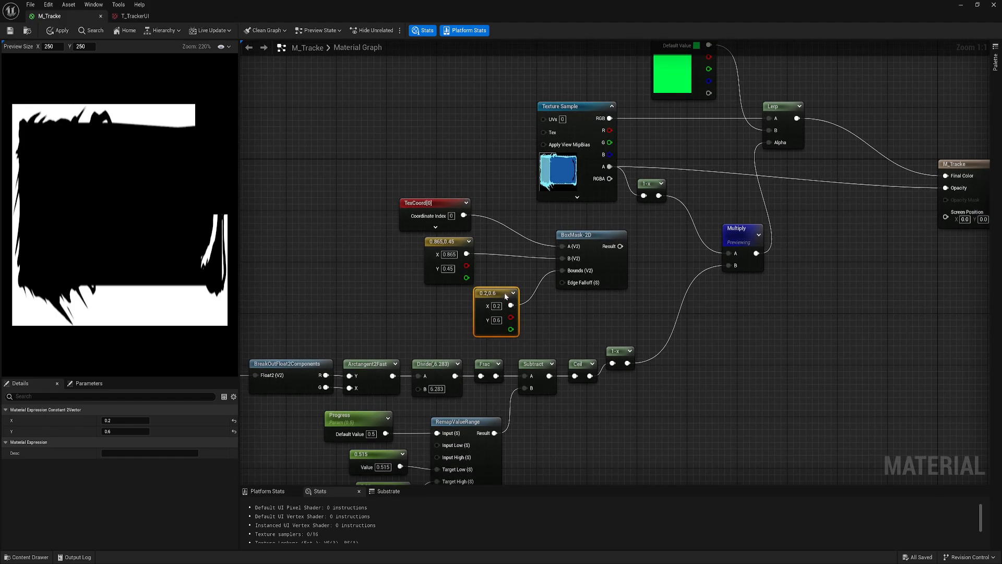
left_click_drag(504, 293, 460, 293)
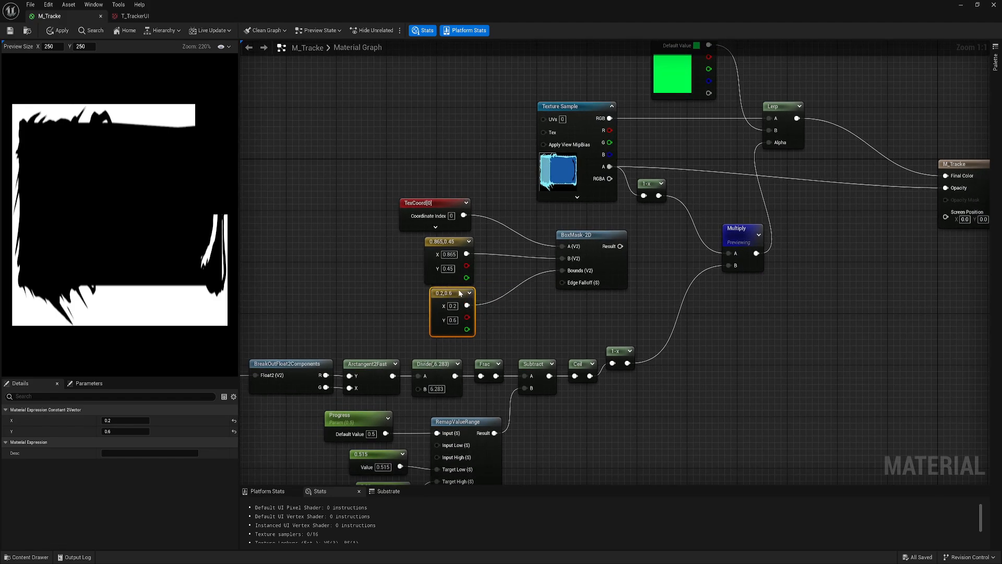
Step: Connect a new Constant of 0.0 to BoxMask-2D's Edge Falloff and preview the BoxMask-2D node
key("1")
left_click(541, 308)
left_click_drag(585, 325, 501, 312)
left_click(573, 296)
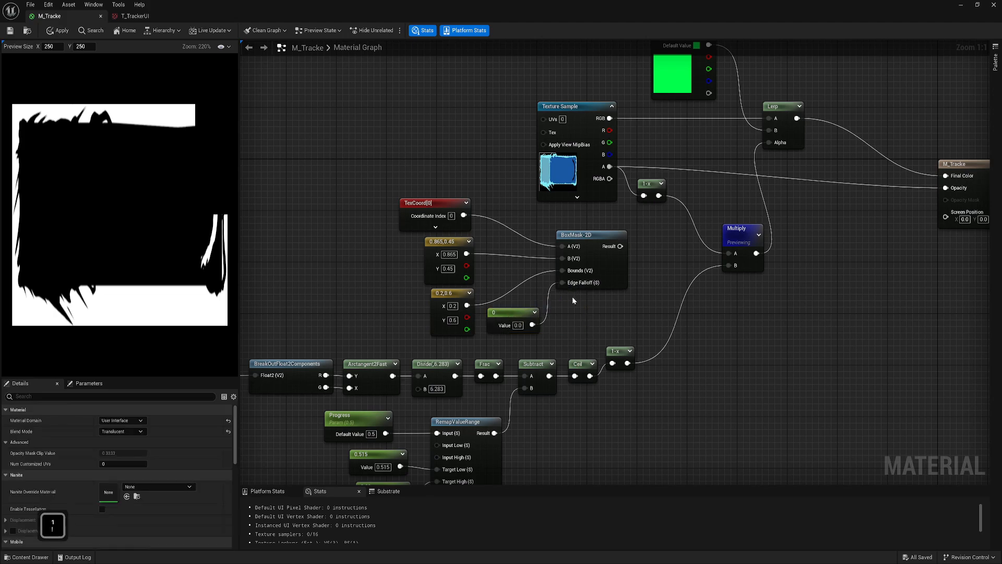
right_click(606, 237)
left_click(635, 264)
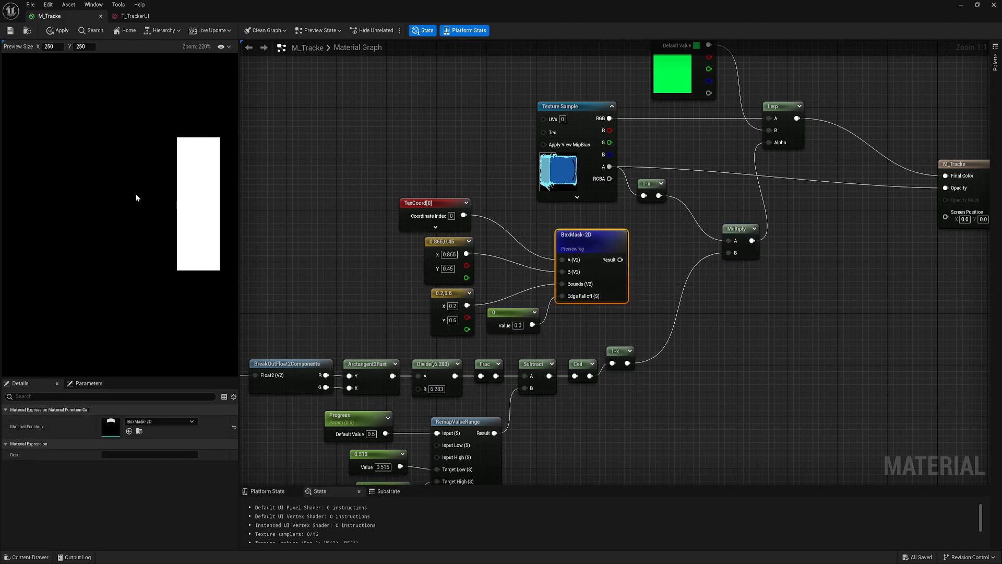
Step: Multiply the inverted texture alpha by the BoxMask-2D result in a new Multiply node, and feed it into the existing Multiply's A input
left_click(657, 246)
right_click_drag(657, 246, 576, 243)
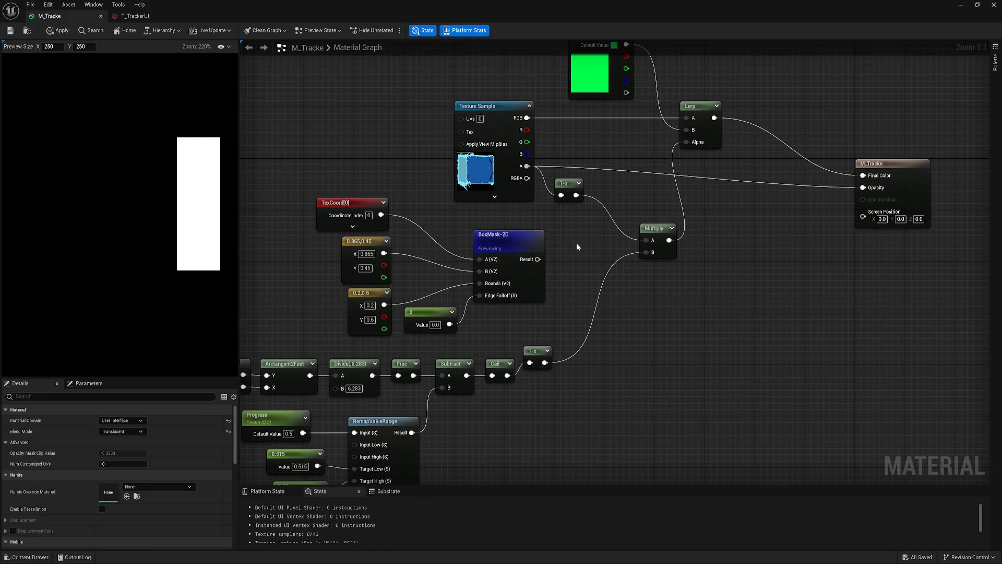
key("m")
left_click(577, 227)
left_click_drag(577, 196, 559, 183)
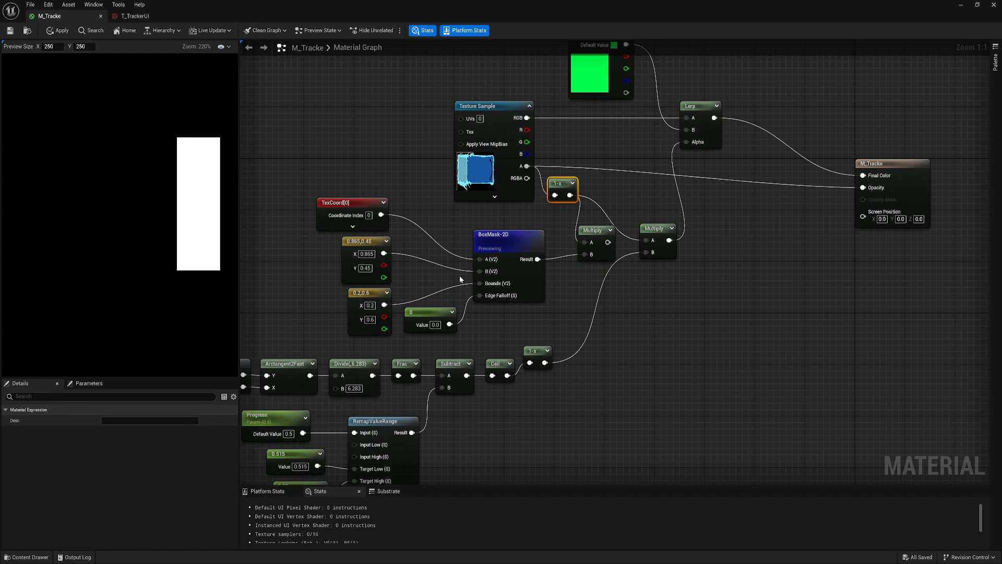
right_click_drag(576, 260, 486, 280)
left_click_drag(561, 251, 624, 252)
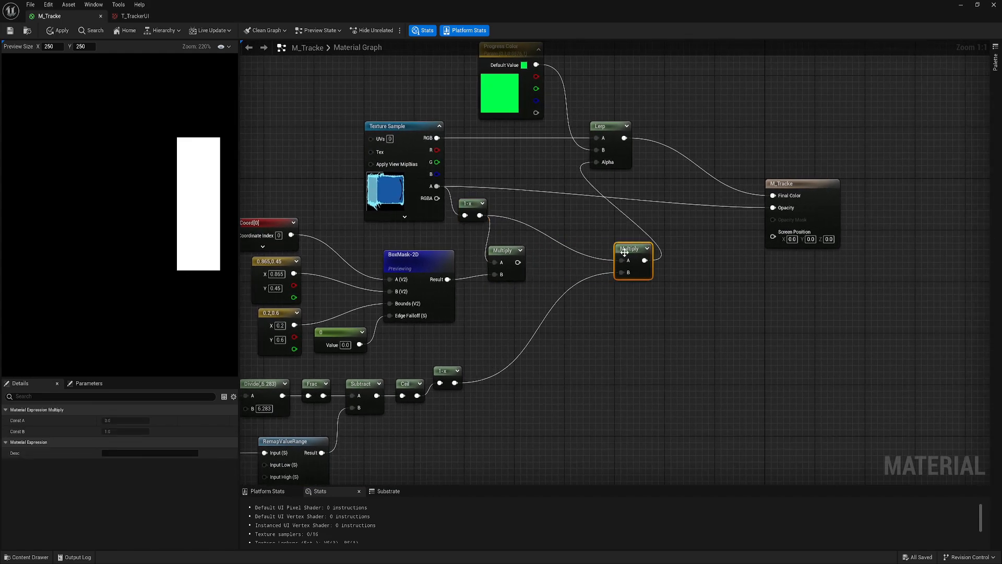
left_click_drag(506, 256, 520, 260)
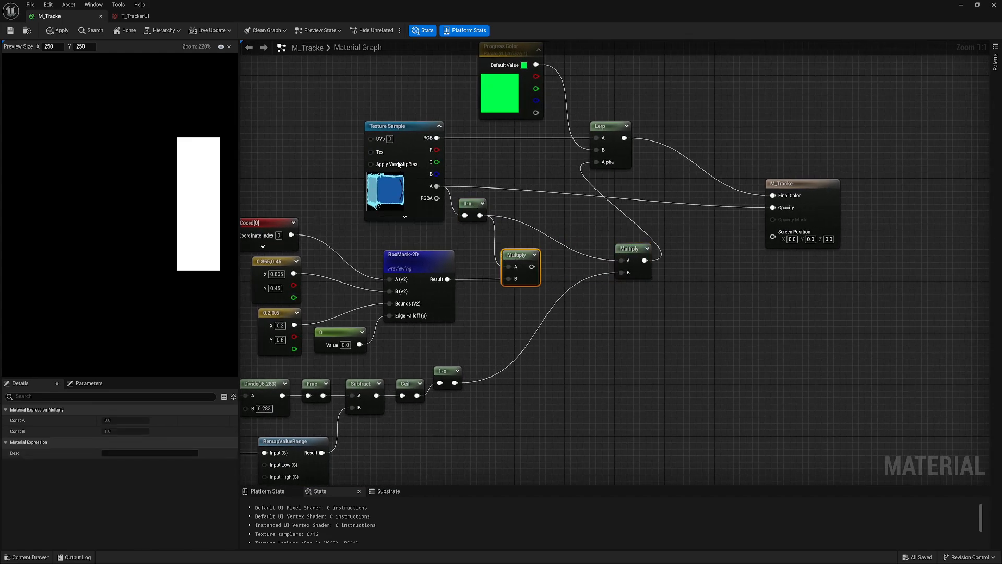
right_click_drag(517, 269, 475, 262)
left_click_drag(490, 260, 543, 250)
Step: Preview the final Multiply node and test the boxed mask by scrubbing the Progress default value to about 0.58
right_click(545, 249)
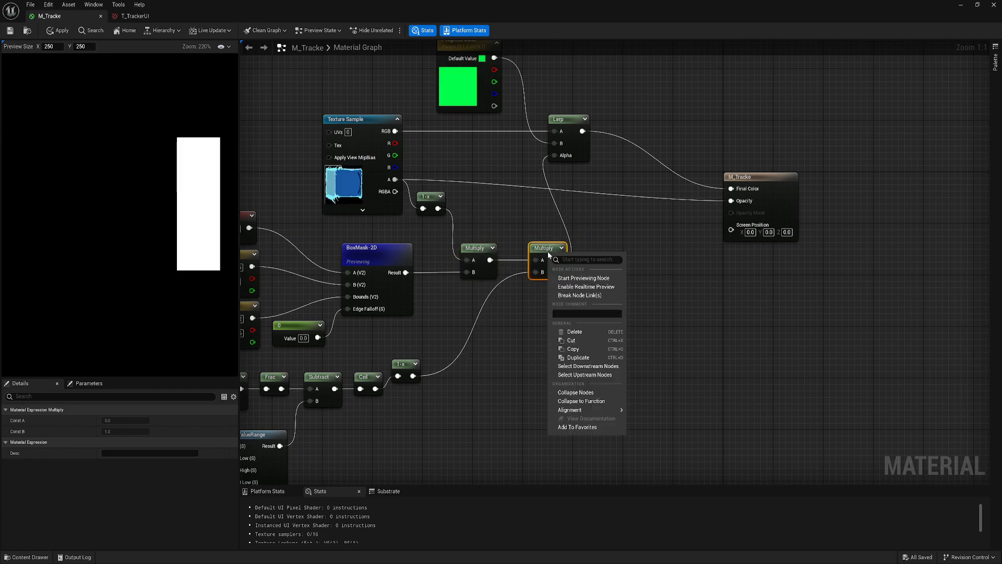
left_click(573, 281)
scroll(221, 237, "up", 1)
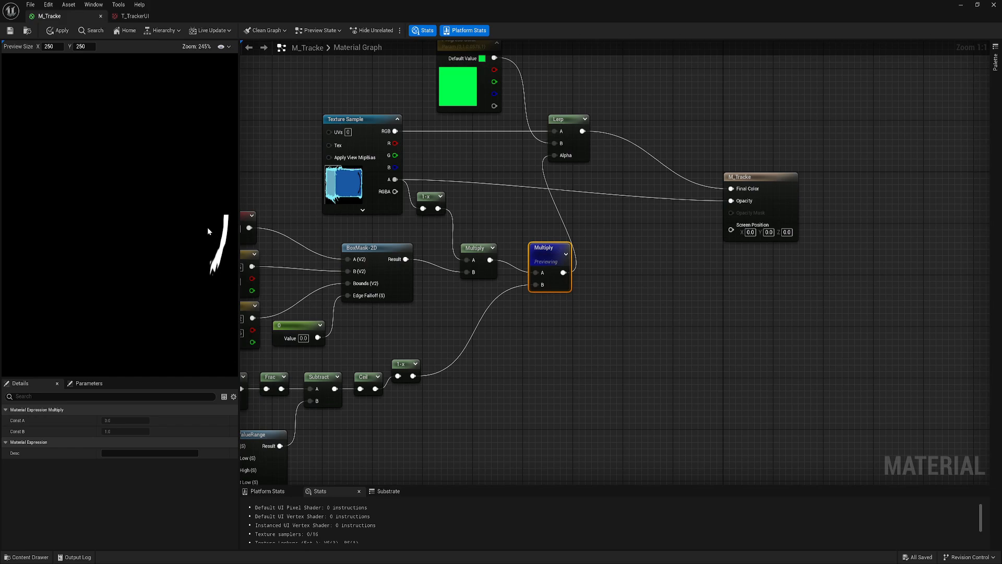
right_click_drag(457, 332, 598, 287)
left_click(295, 387)
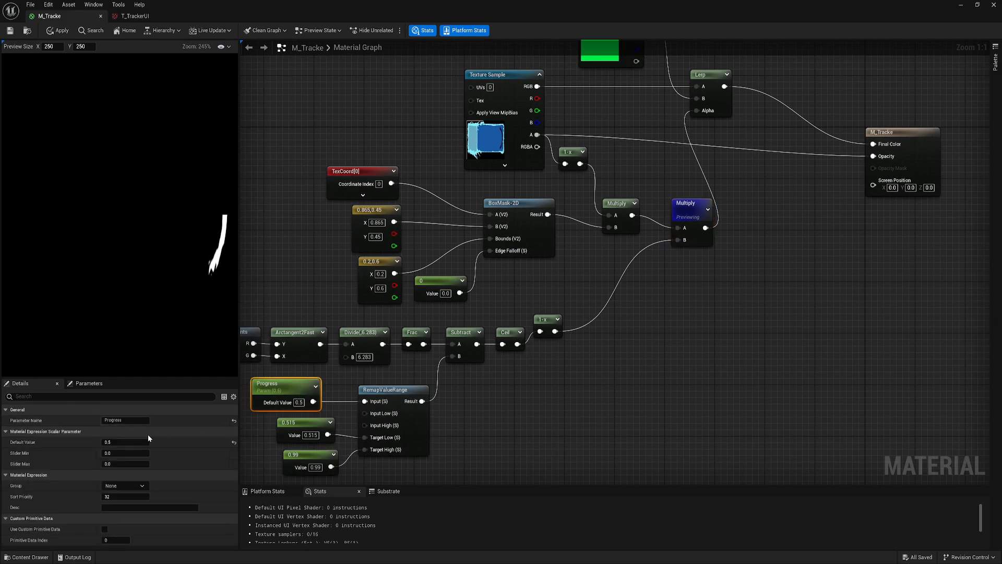
mouse_move(128, 442)
left_mouse_down()
mouse_move(141, 442)
mouse_move(121, 442)
left_mouse_up()
left_click(122, 442)
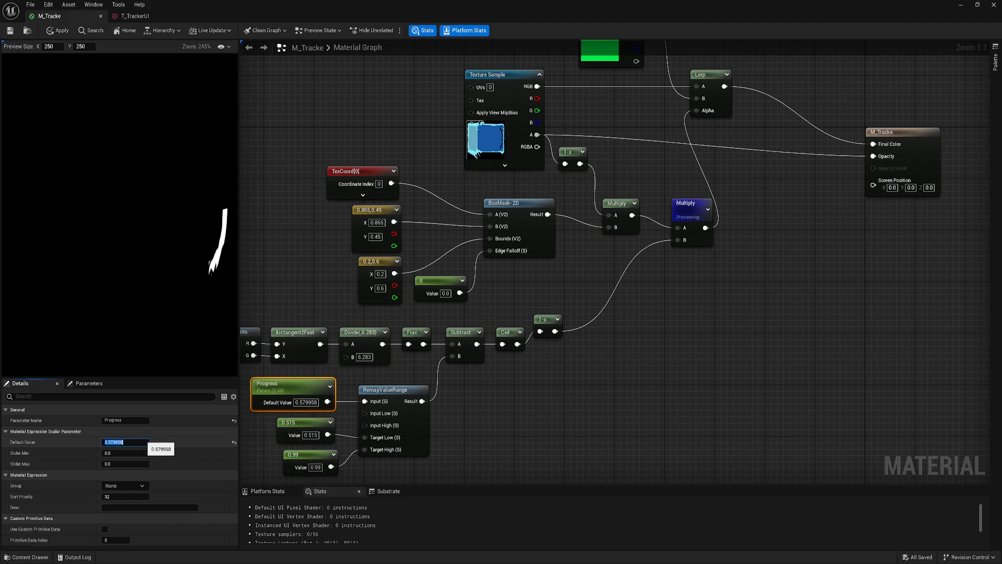
Step: Set the Progress default value to 0.5 and stop previewing the final Multiply node
type("0.5")
key("Return")
right_click_drag(600, 292, 495, 346)
right_click(582, 258)
left_click(612, 282)
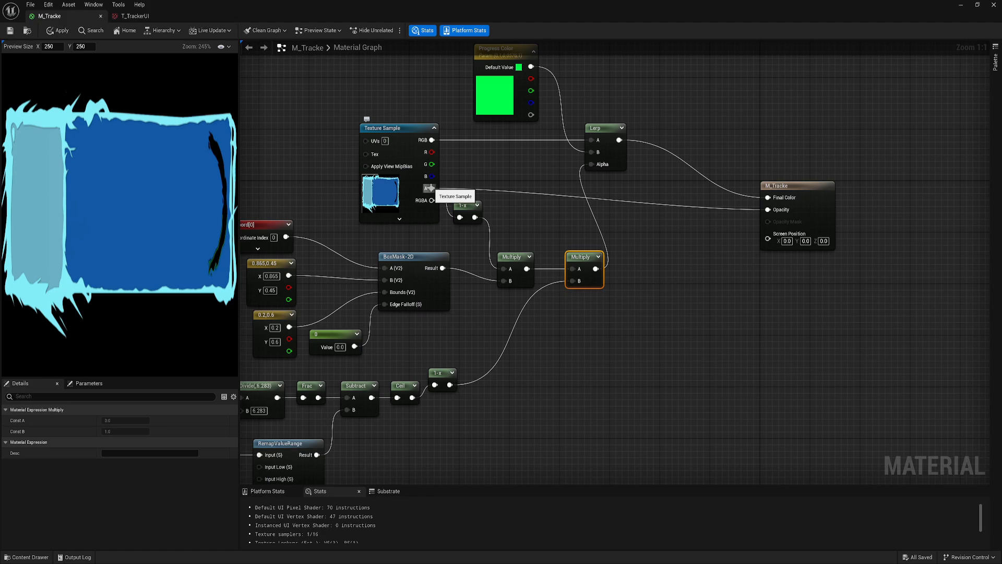
right_click_drag(666, 262, 659, 302)
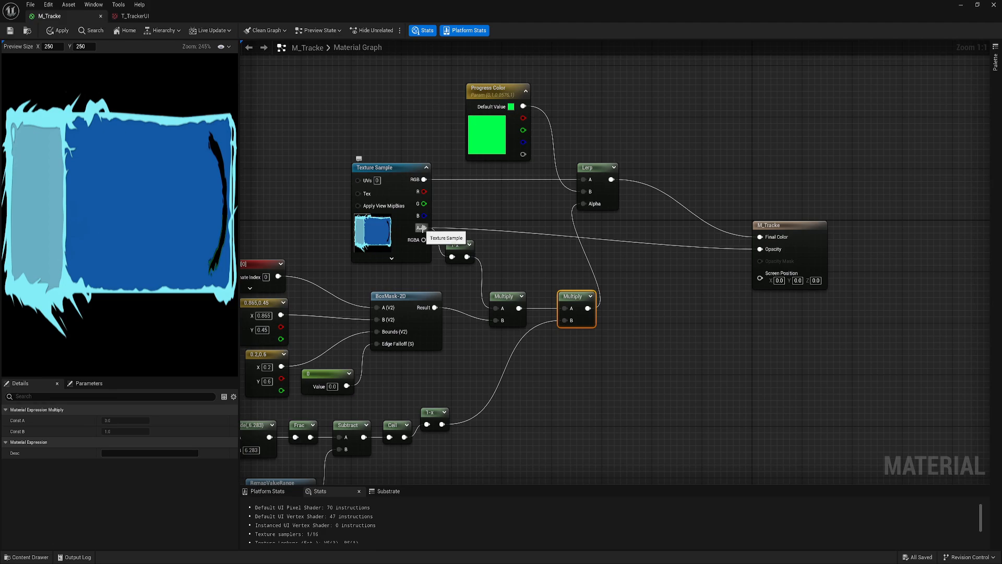
left_click(644, 282)
key("m")
left_click(644, 282)
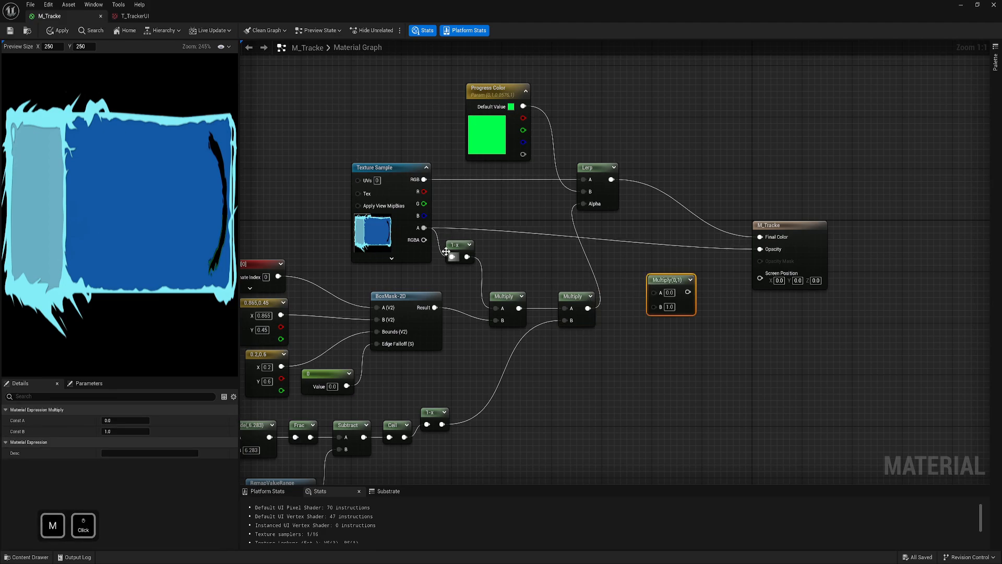
key("Delete")
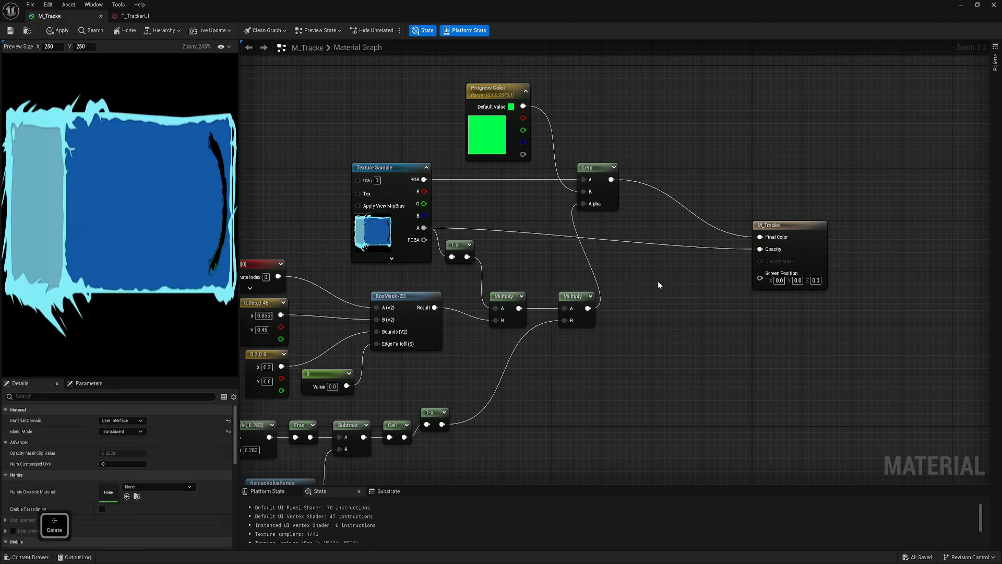
Step: Add a Max node combining the Texture Sample's alpha with the final Multiply output, and connect it to the material's Opacity
right_click(658, 280)
type("max")
key("Return")
left_click_drag(588, 308, 666, 314)
left_click_drag(424, 228, 666, 299)
left_click_drag(760, 249, 674, 215)
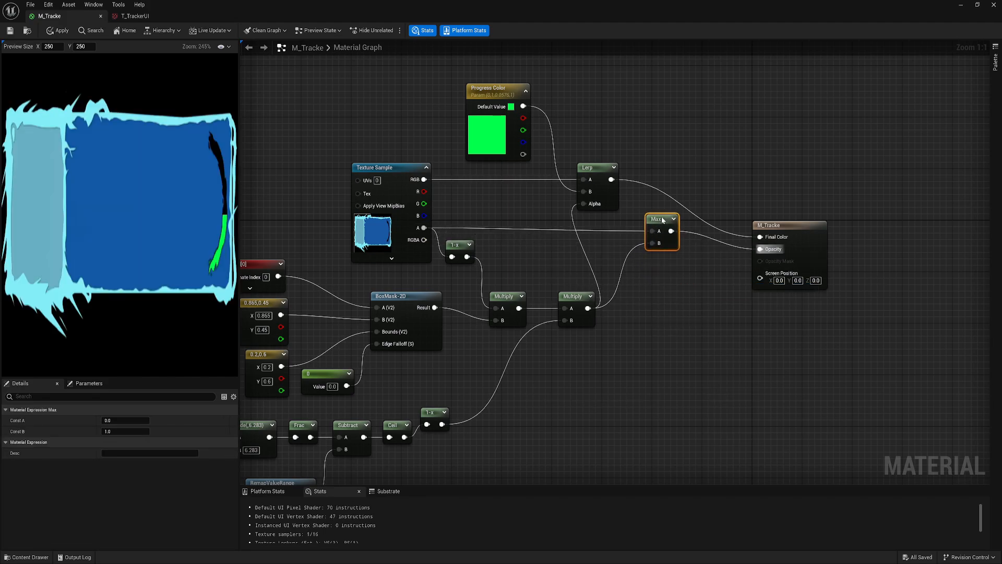
Step: Rearrange the Lerp, Progress Color and M_Tracke output nodes into a tidier layout around the Max node
left_click_drag(596, 167, 671, 167)
left_click_drag(496, 89, 576, 103)
left_click_drag(782, 229, 739, 204)
right_click_drag(739, 204, 785, 173)
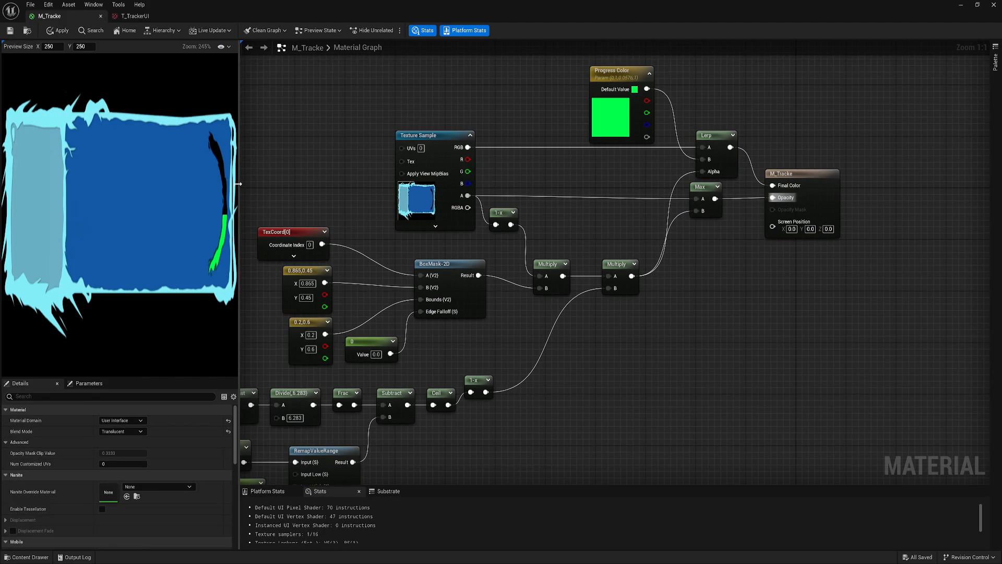
Step: Set the Progress parameter's default value to 0 in the M_Tracke material
left_click_drag(239, 185, 359, 197)
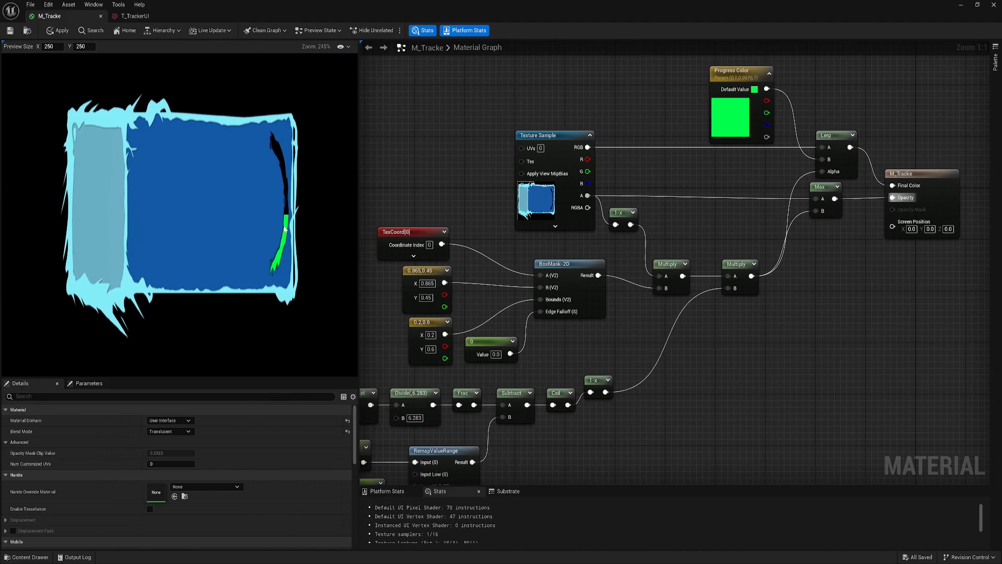
right_click_drag(480, 422, 548, 349)
left_click(402, 372)
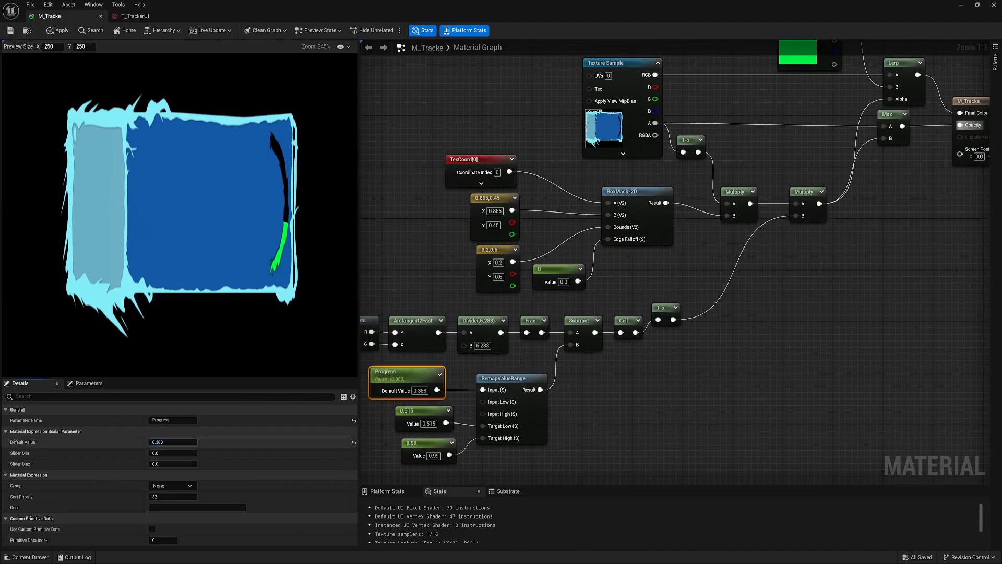
left_click_drag(181, 441, 202, 444)
type("0")
key("Return")
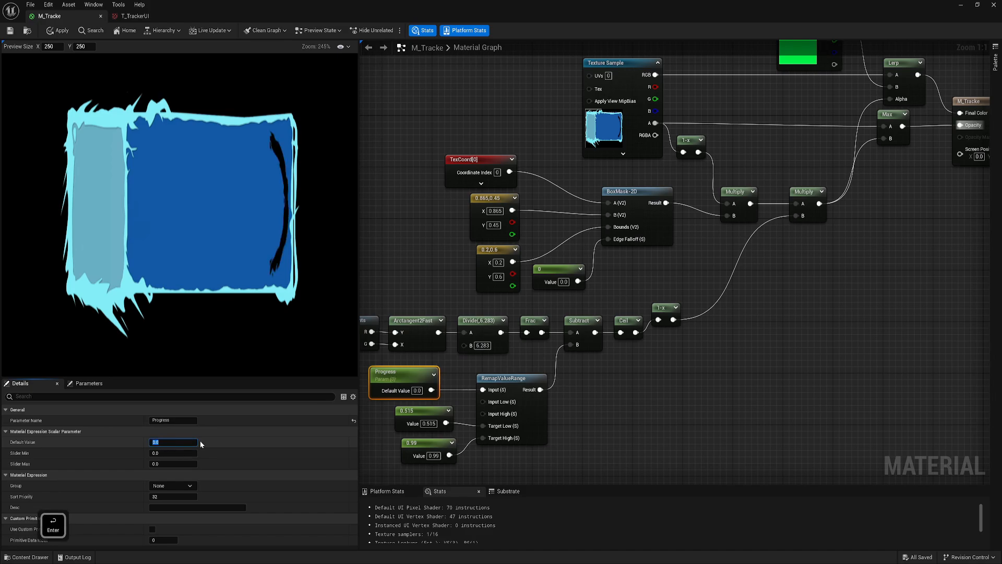
Step: Save the M_Tracke material and close its editor
right_click_drag(639, 412, 530, 423)
scroll(588, 353, "down", 2)
right_click_drag(661, 347, 726, 350)
left_click(10, 31)
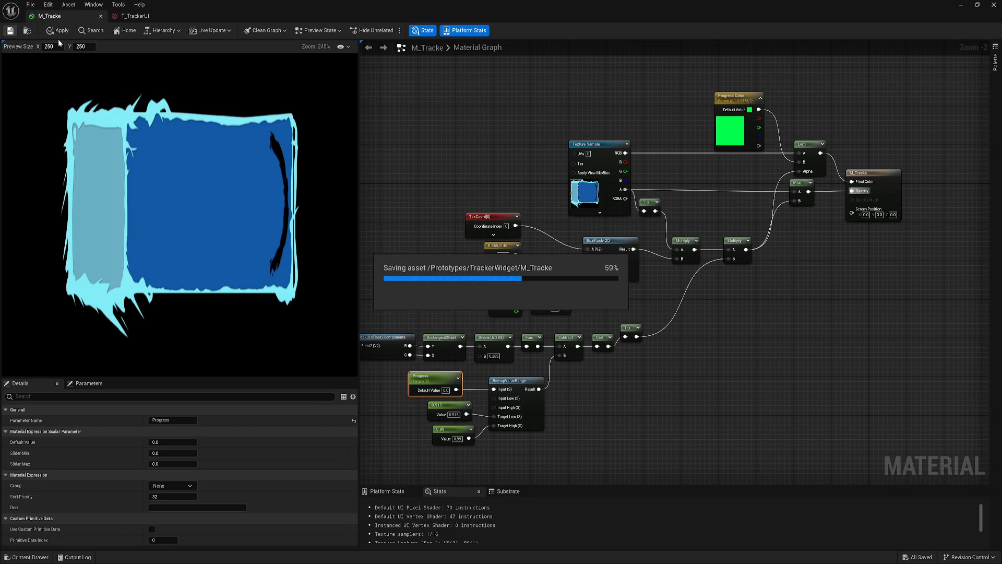
left_click(102, 17)
Step: Create a material instance of M_Tracke in the TrackerWidget folder and name it MI_Tracker
right_click(114, 402)
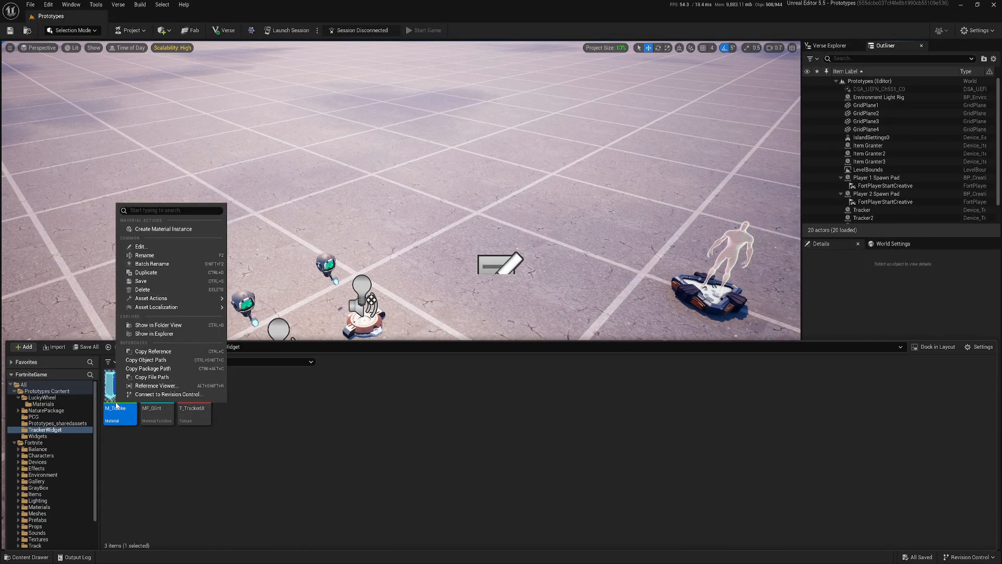
left_click(155, 229)
key("Return")
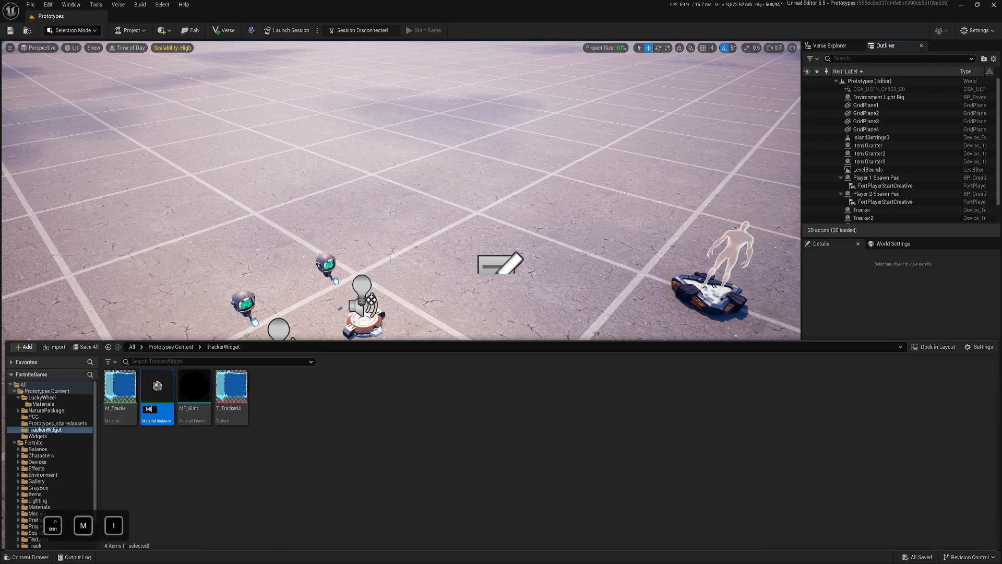
key("Return")
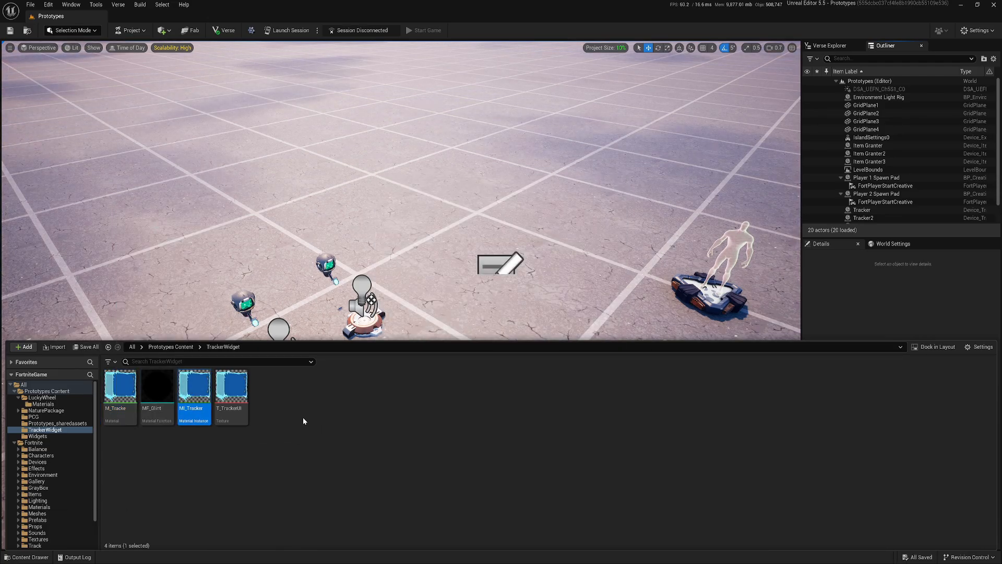
Step: Create a new material named M_Font in the TrackerWidget folder
right_click(290, 411)
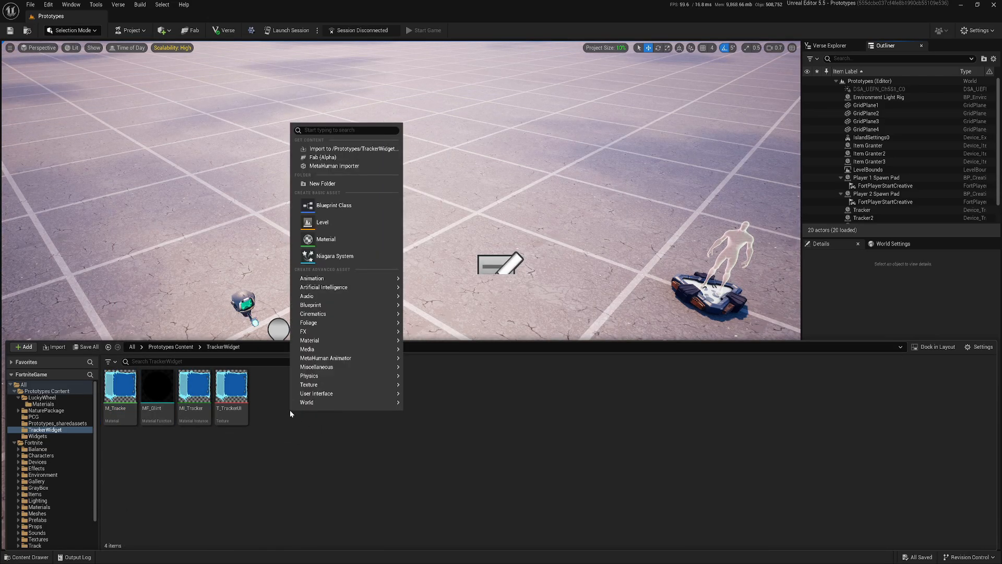
left_click(325, 239)
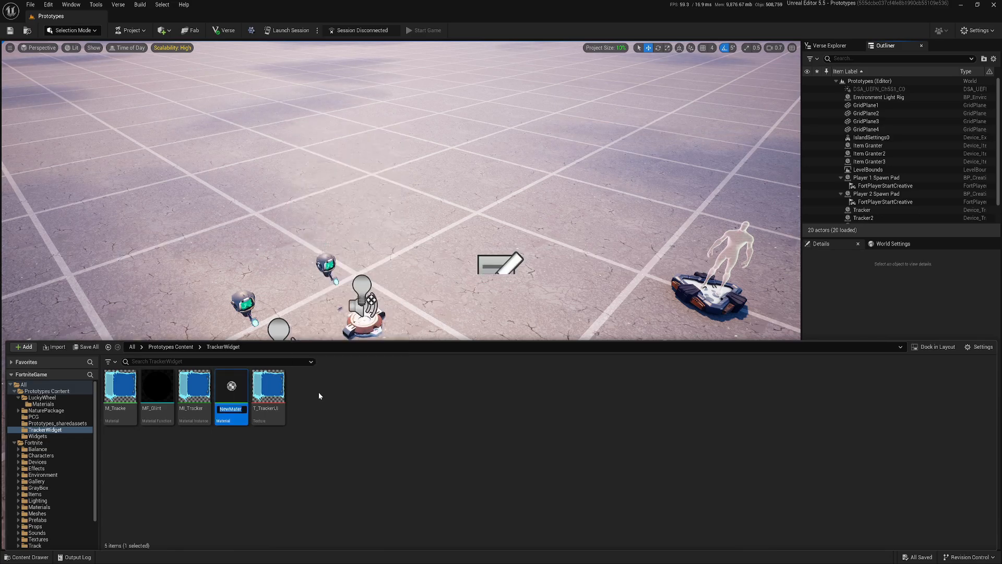
type("M_Font")
key("Return")
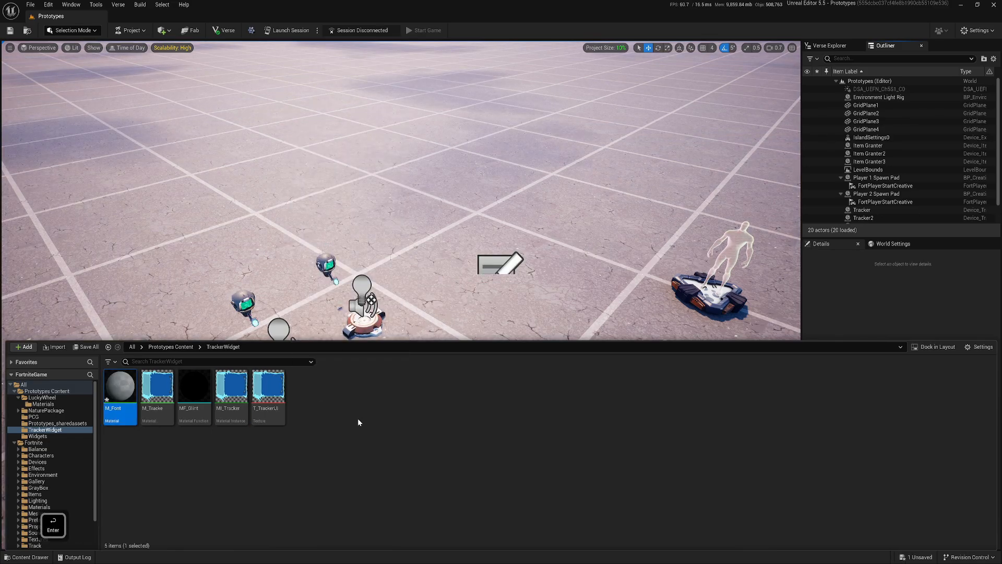
Step: Open M_Font and set its Material Domain to User Interface and its Blend Mode to Opaque
key("Return")
left_click(159, 420)
left_click(174, 471)
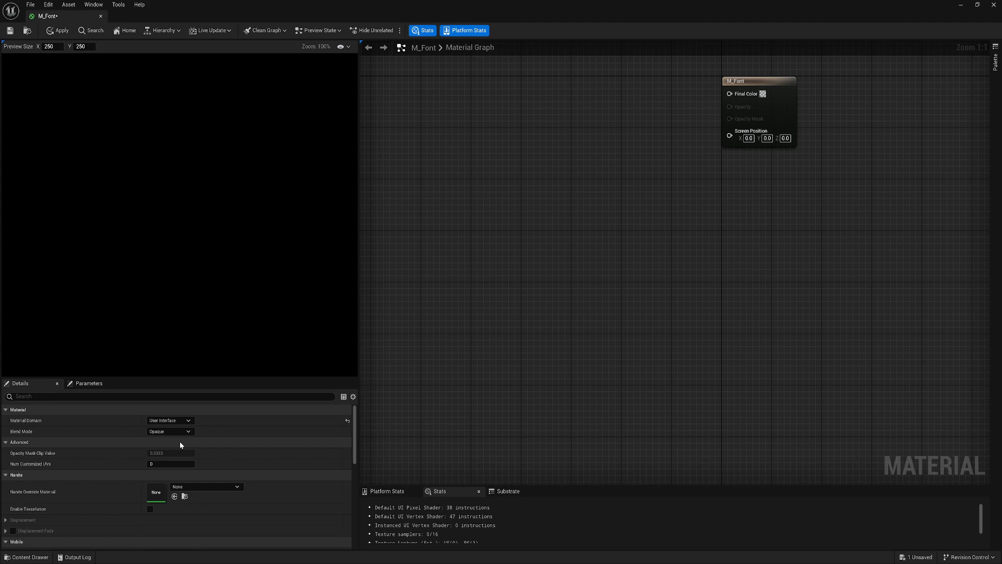
left_click_drag(359, 376, 226, 376)
right_click_drag(313, 255, 421, 325)
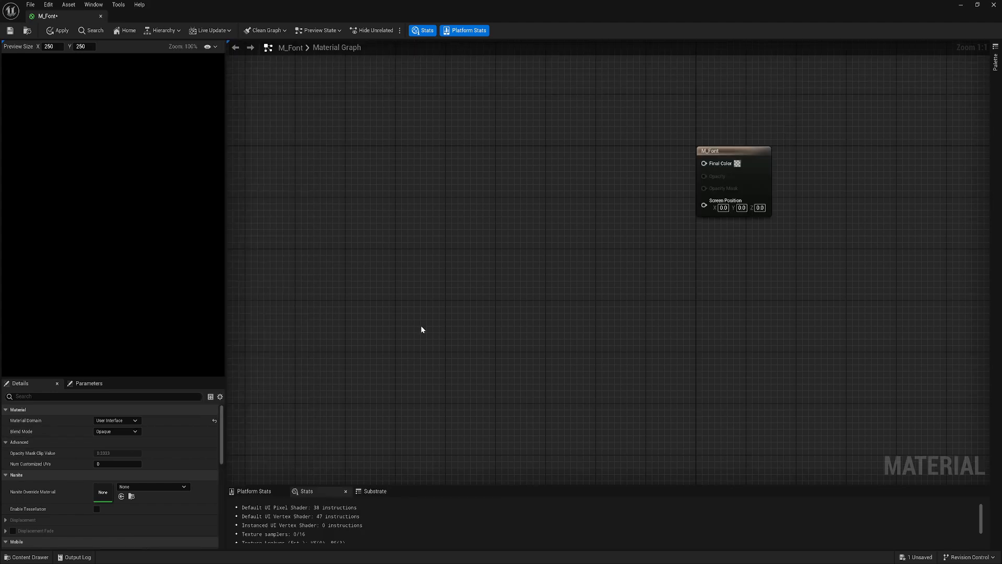
left_click(116, 432)
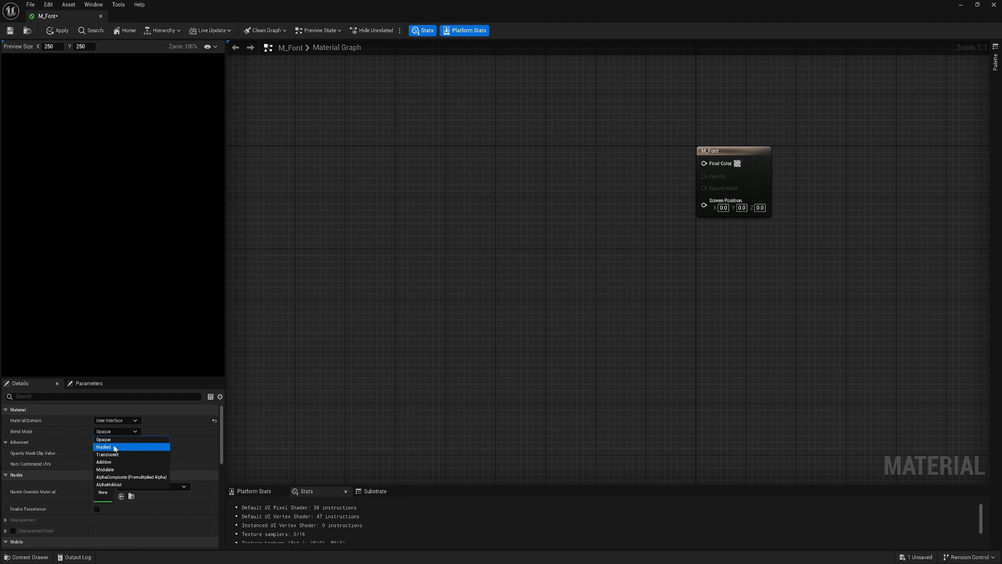
left_click(114, 440)
right_click_drag(424, 245, 502, 321)
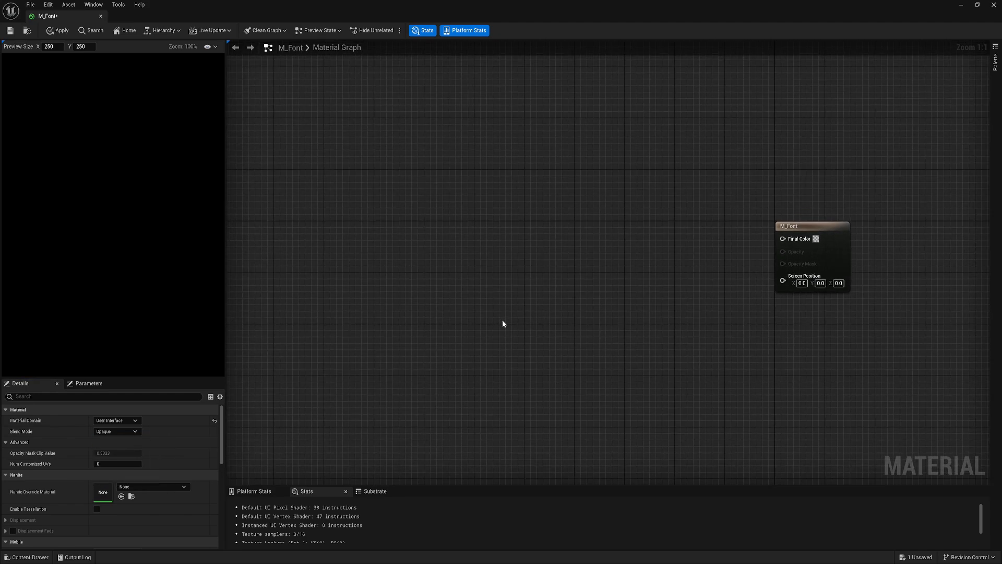
Step: Add the MF_Glint function to the M_Font graph, connect its Glint output to Final Color, and place it closer to the output node
left_click(39, 557)
left_click_drag(186, 411, 546, 214)
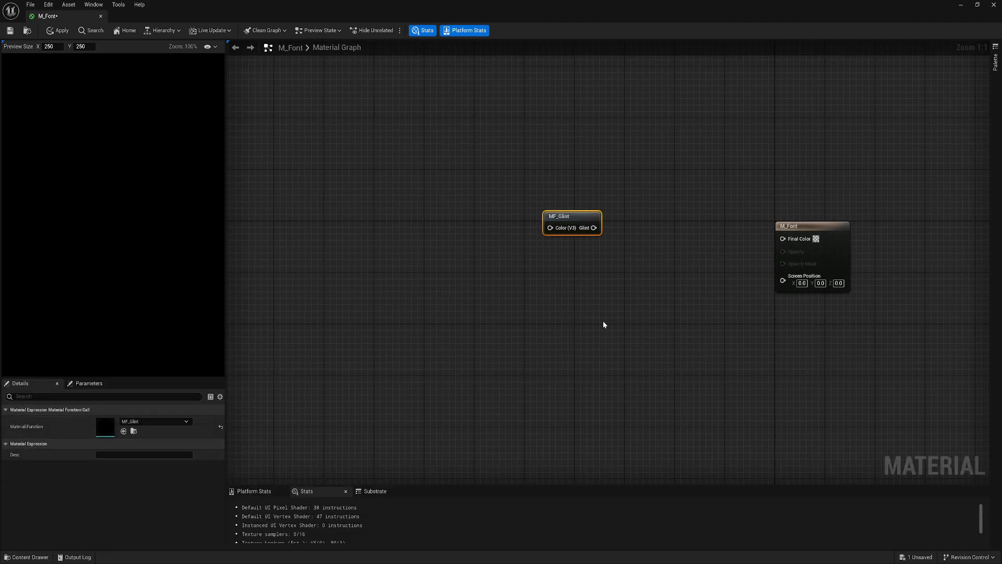
right_click_drag(604, 327, 445, 332)
left_click_drag(434, 234, 623, 243)
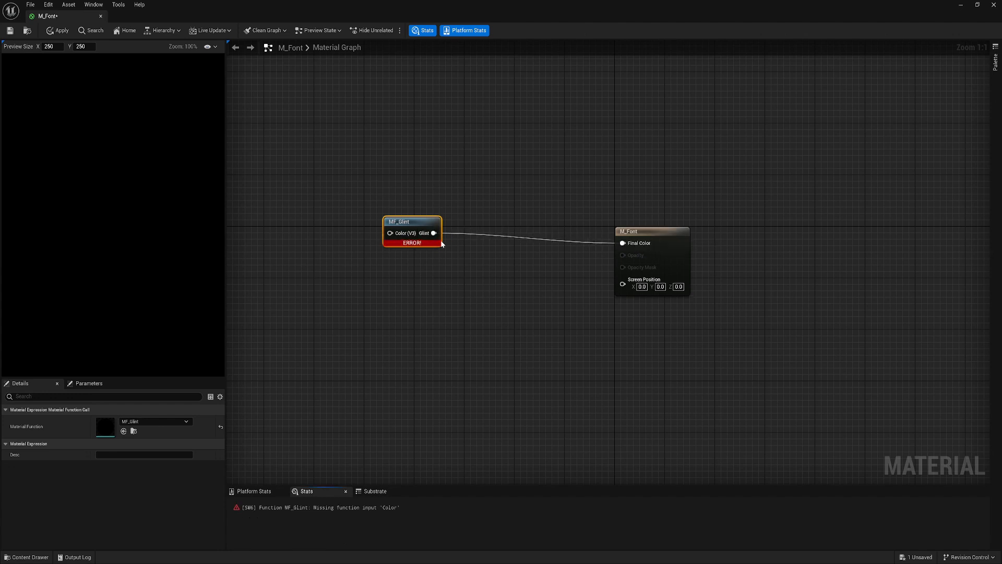
left_click_drag(423, 228, 516, 238)
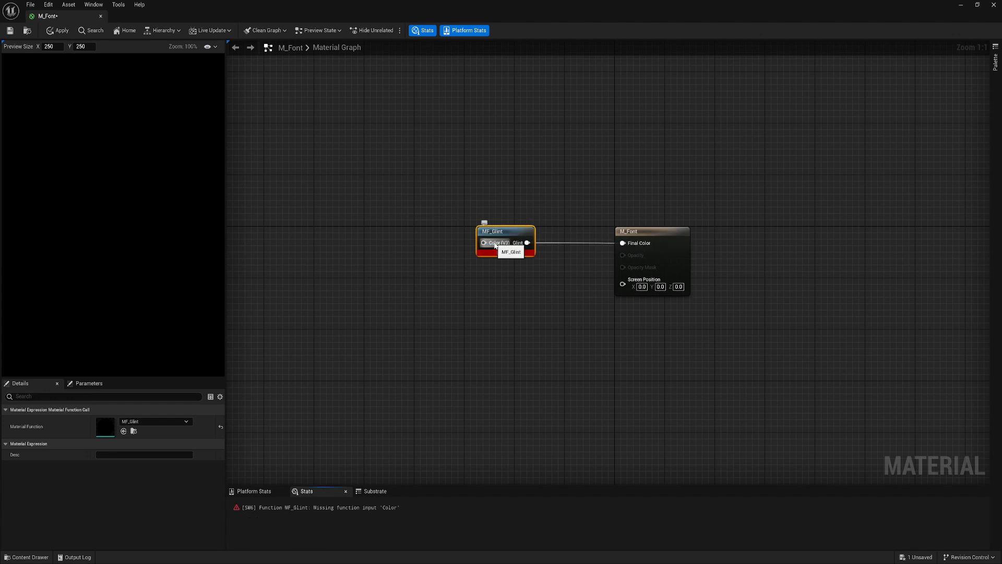
Step: Add a Constant with value 1, connect it to MF_Glint's Color input, and place it beside the function node
right_click_drag(352, 276, 398, 304)
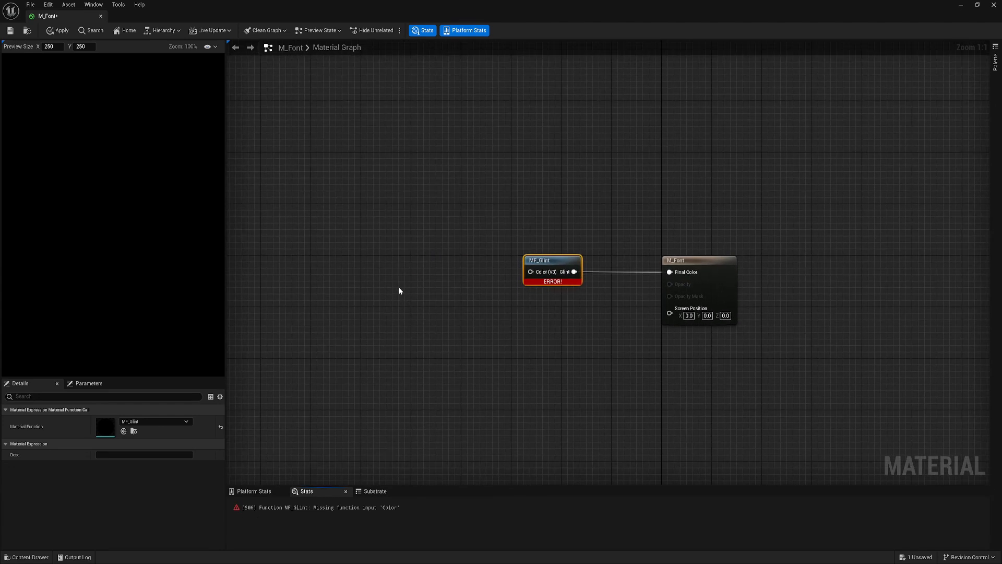
left_click(398, 287)
key("1")
left_click(408, 258)
left_click(442, 274)
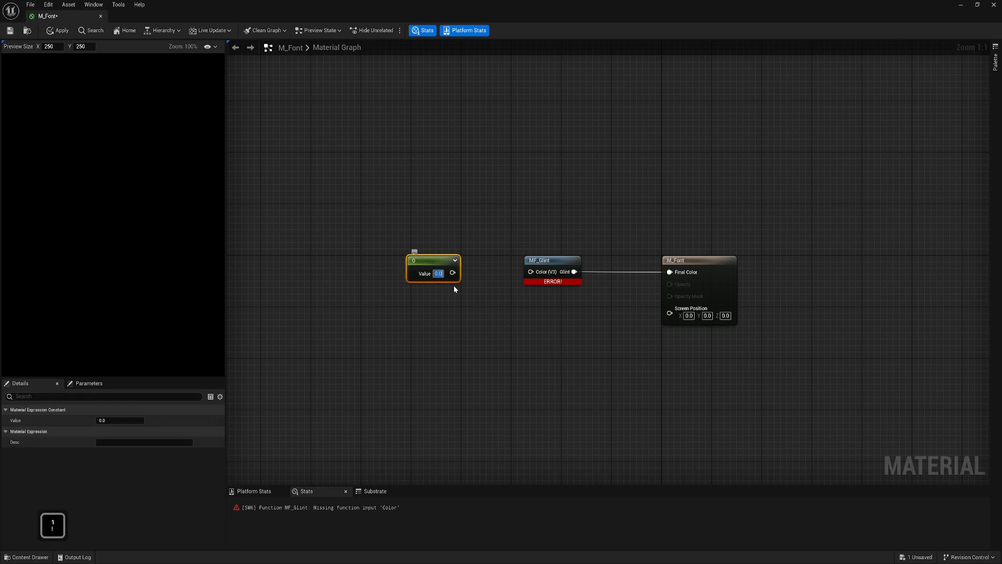
type("1")
left_click(455, 285)
left_click_drag(452, 272, 531, 272)
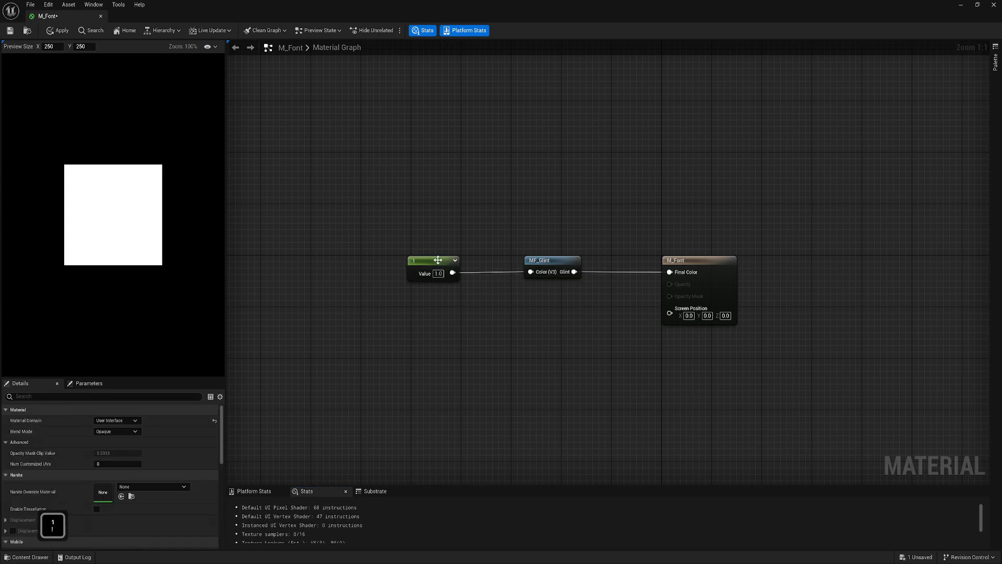
left_click_drag(449, 261, 503, 263)
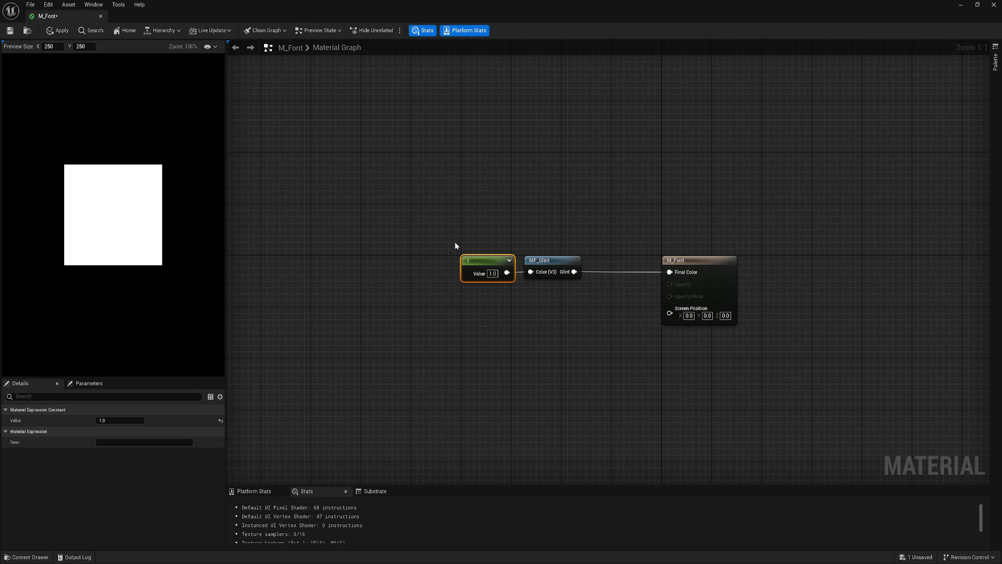
Step: Try a three-component constant node and delete it, and save M_Font and close its editor
left_click(427, 176)
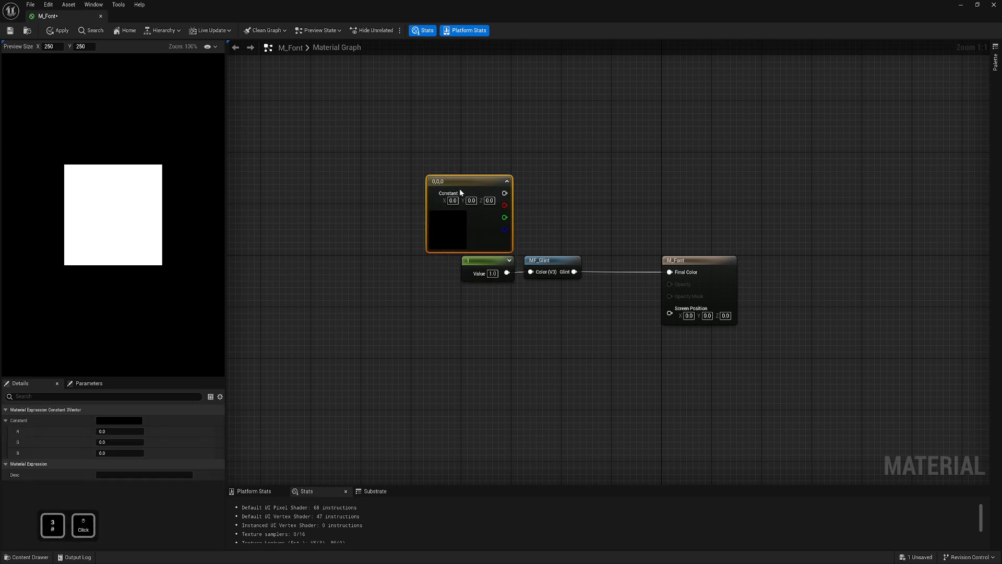
key("Delete")
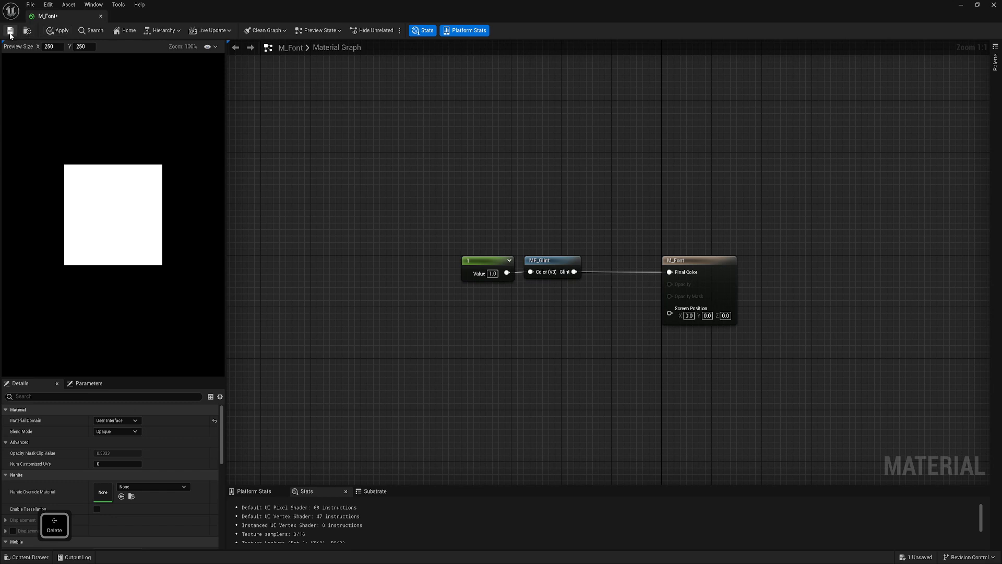
left_click(101, 16)
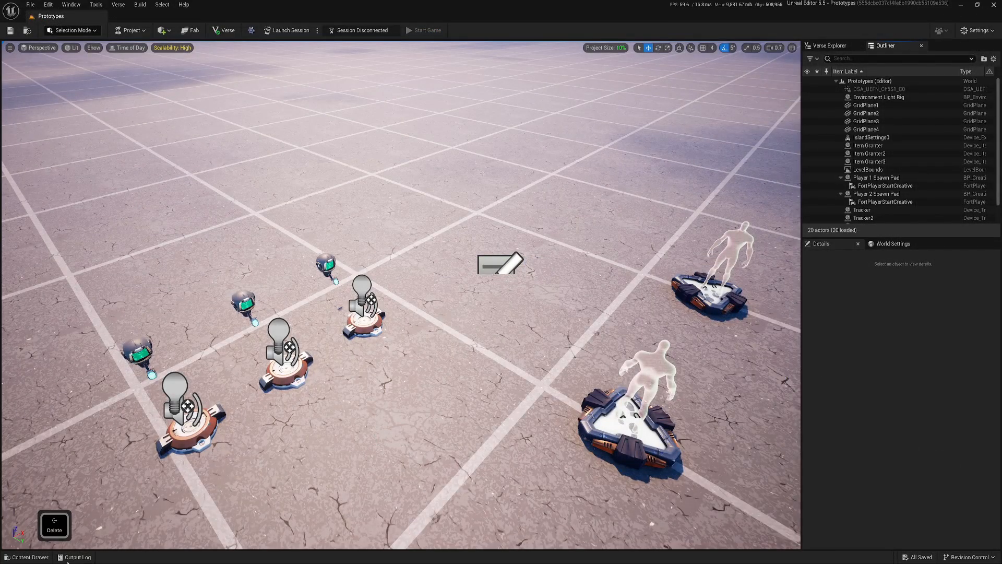
Step: Create a User Widget blueprint named WBP_Tracker in the TrackerWidget folder and open it
left_click(45, 558)
right_click(324, 404)
mouse_move(365, 393)
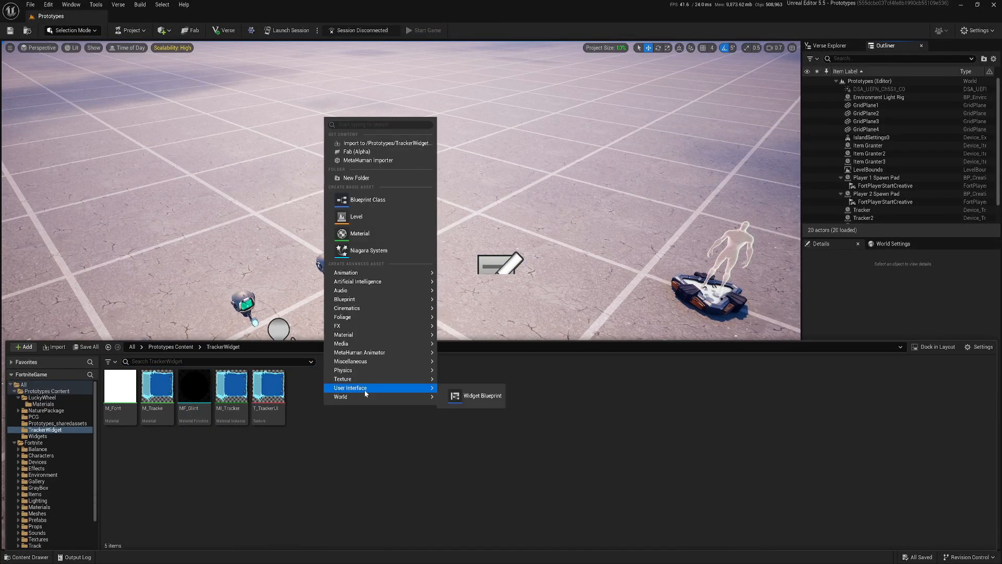
left_click(472, 396)
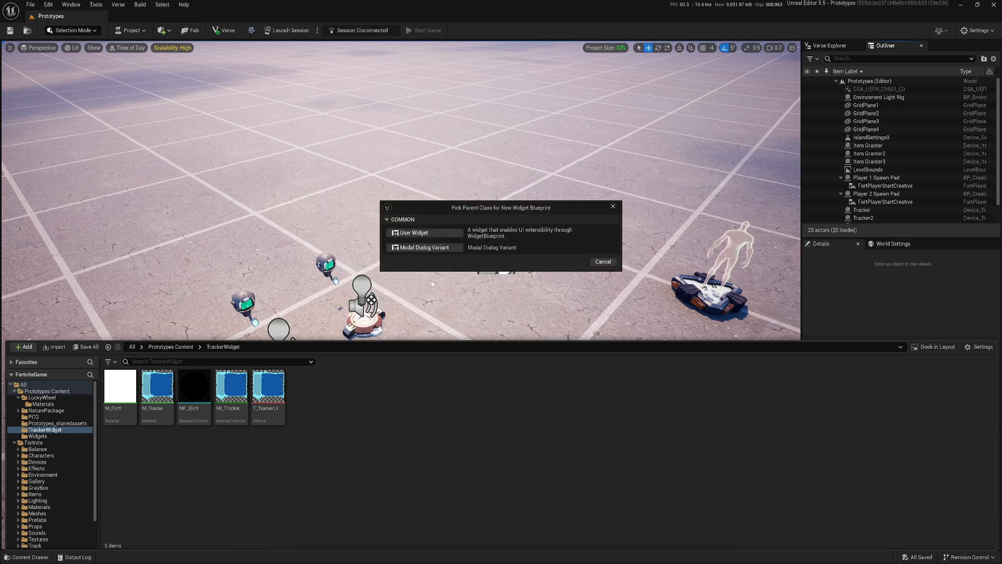
left_click(405, 233)
type("WBP_Track")
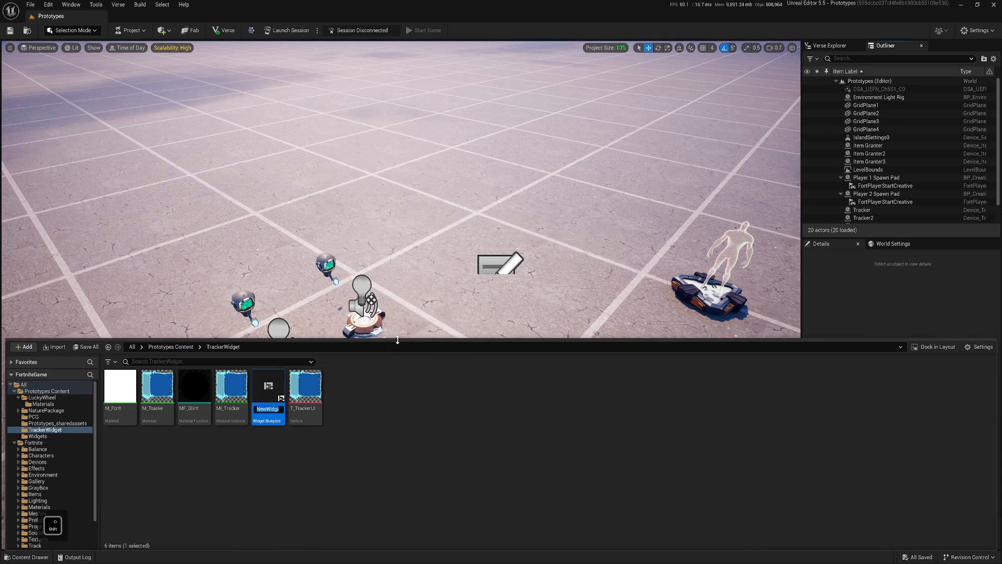
type("er")
key("Return")
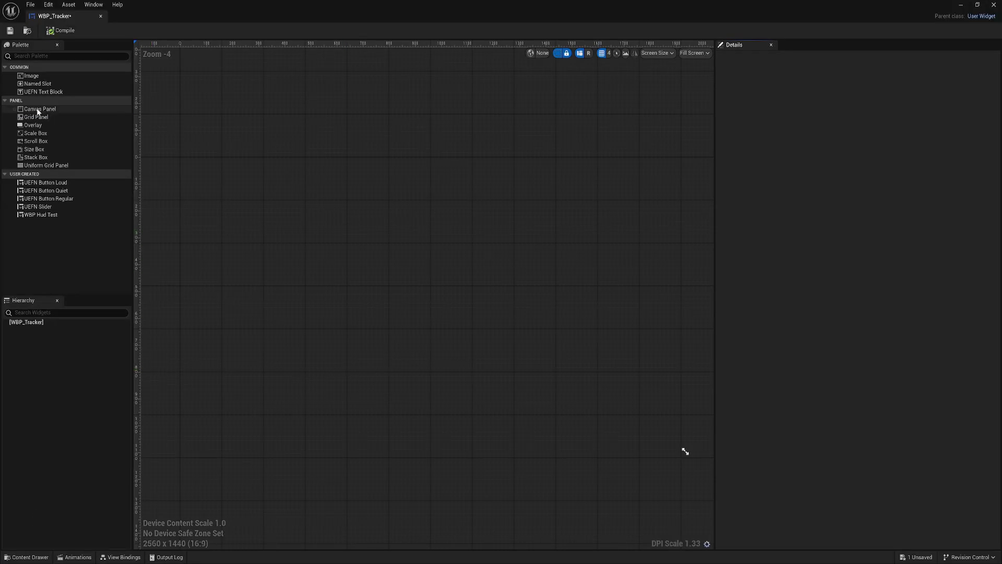
Step: Add a Canvas Panel as the root of WBP_Tracker and select it
left_click_drag(42, 109, 44, 320)
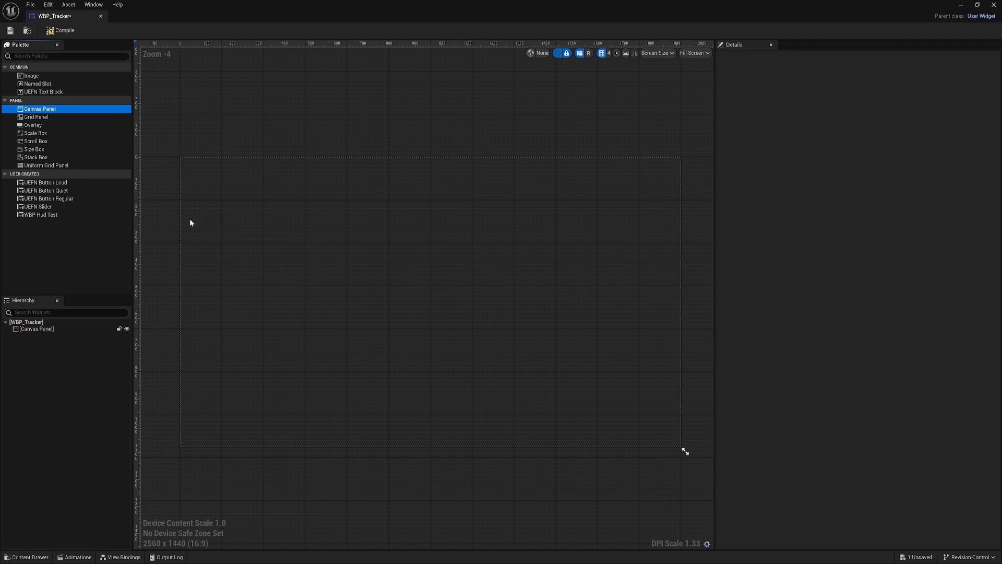
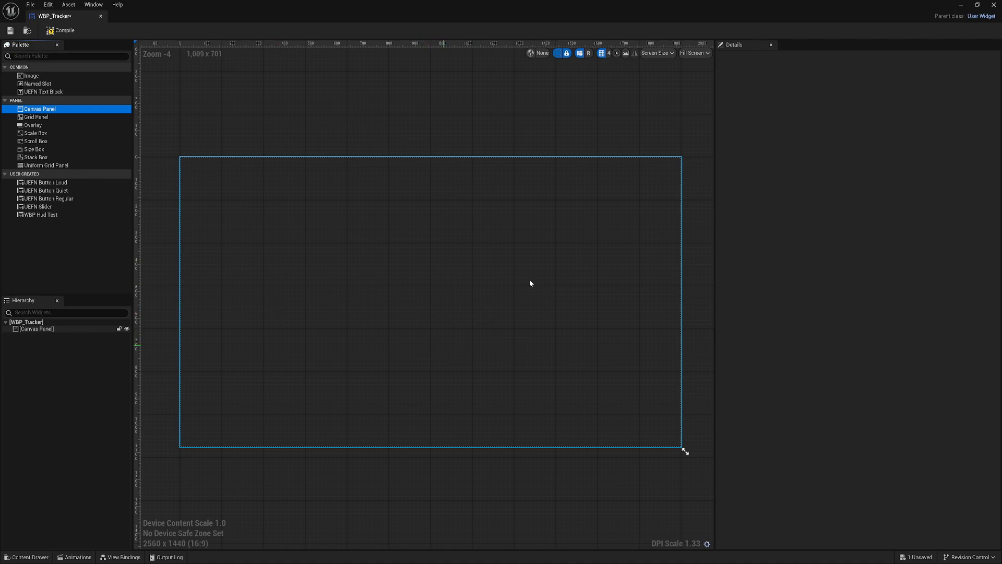
left_click(432, 317)
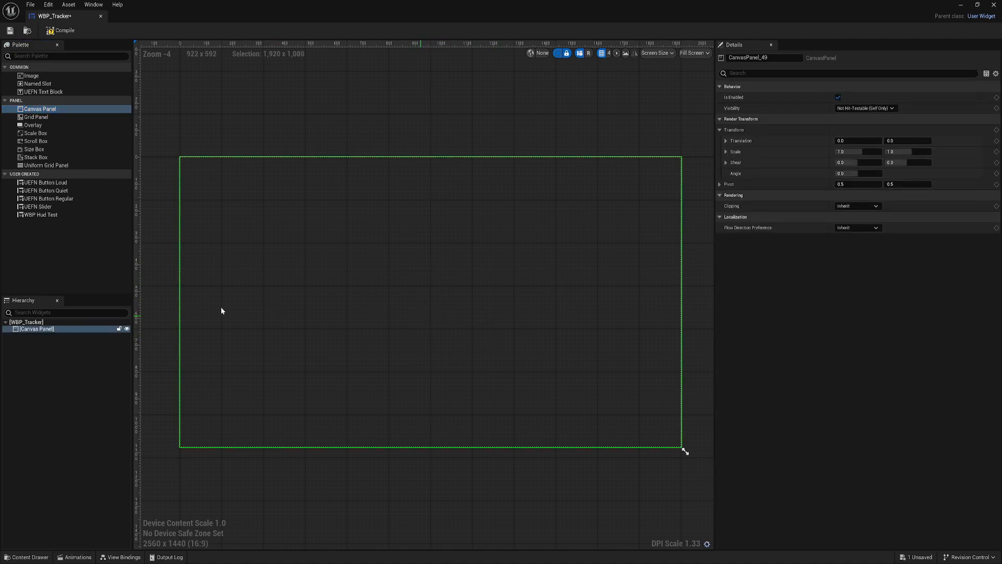
right_click_drag(273, 310, 333, 317)
right_click_drag(489, 328, 403, 332)
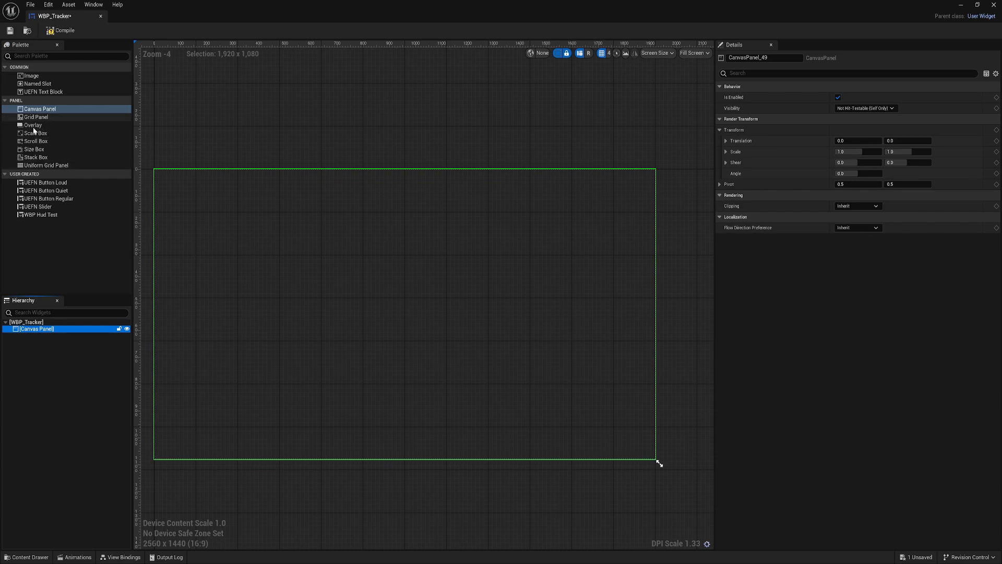
Step: Add an Overlay inside the Canvas Panel, anchor it to the centre and set its alignment to 0.5, 0.5
left_click_drag(33, 125, 48, 344)
left_click(844, 99)
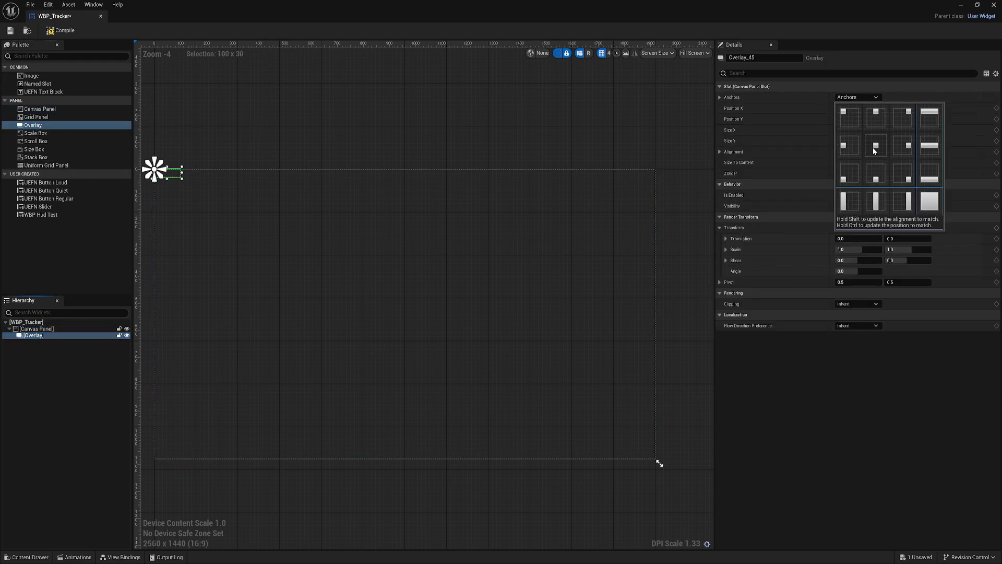
left_click(877, 145)
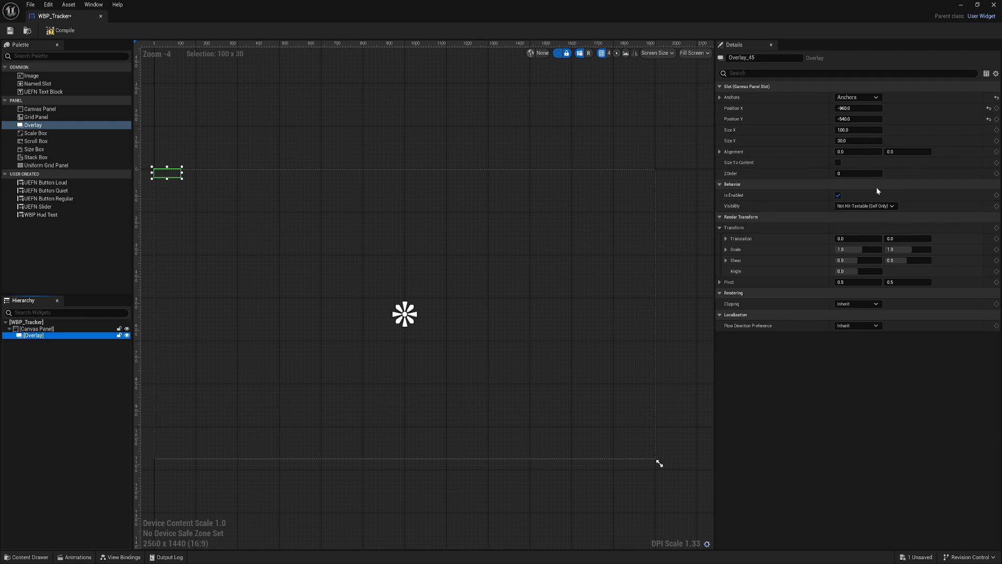
left_click(858, 152)
left_click(906, 152)
type("0.5")
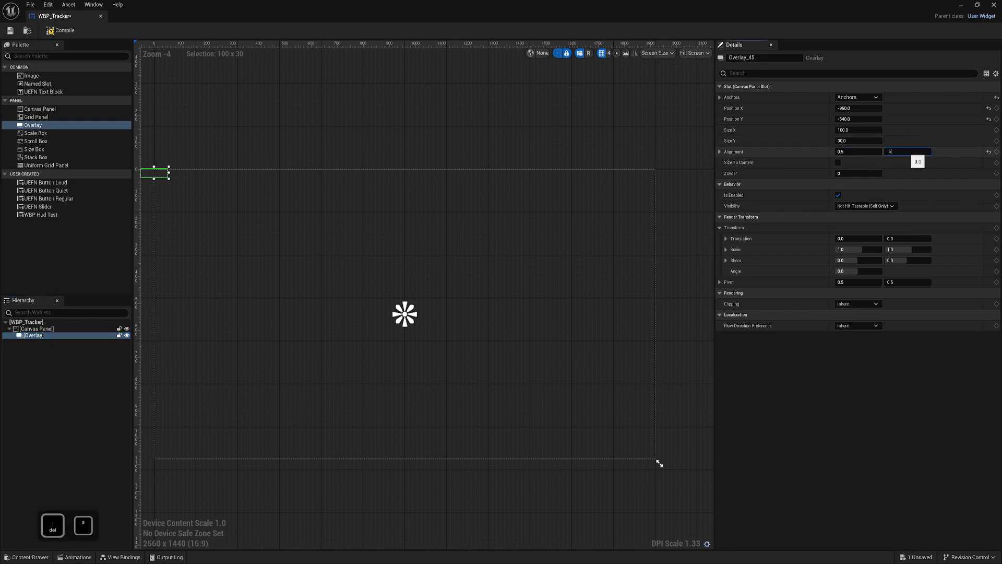
key("Return")
Step: Set both the X and Y position of the Overlay to 0
left_click(856, 119)
type("0")
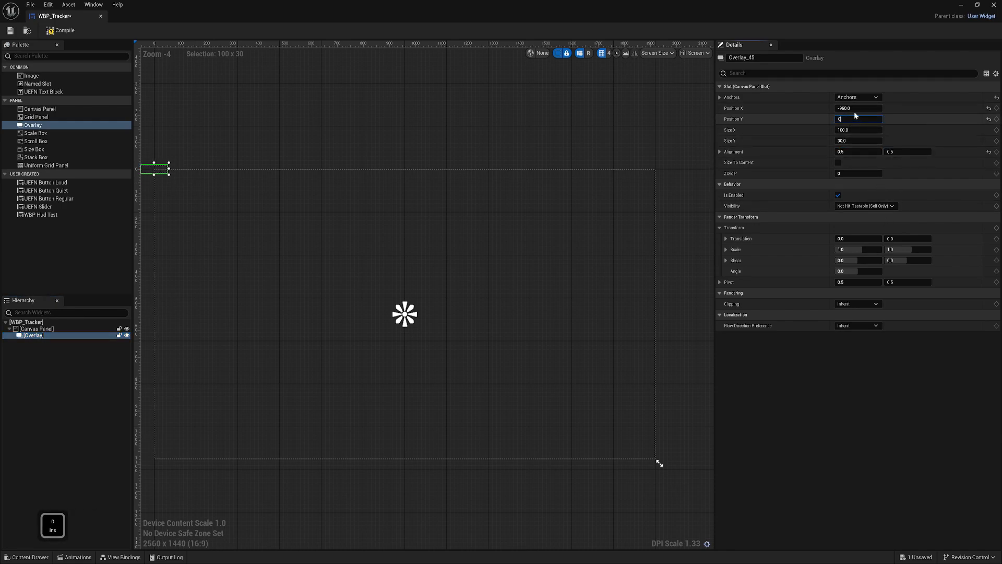
key("shift+Tab")
type("0")
key("Return")
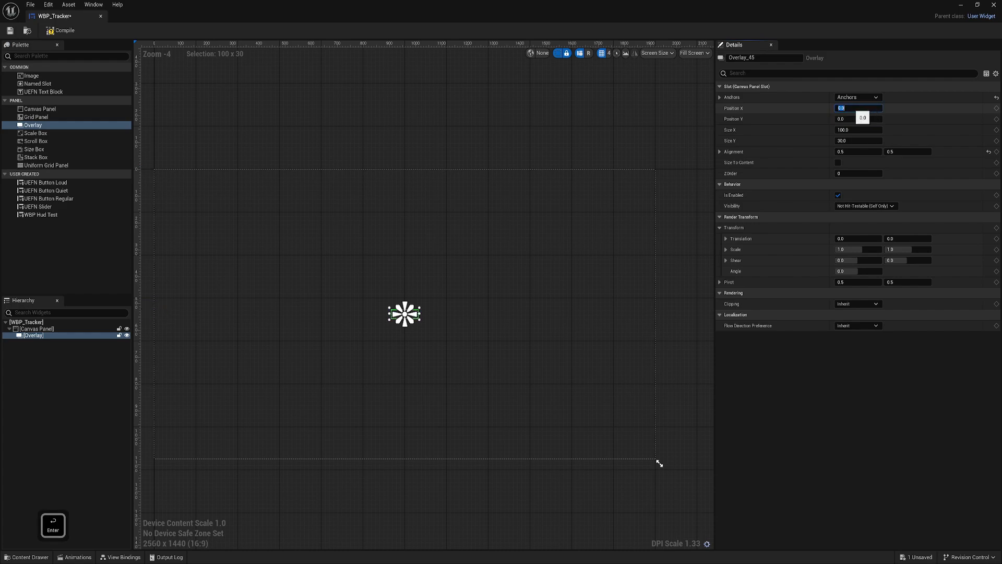
Step: Set the Overlay's size to 550 in X and 180 in Y
left_click(860, 130)
type("550")
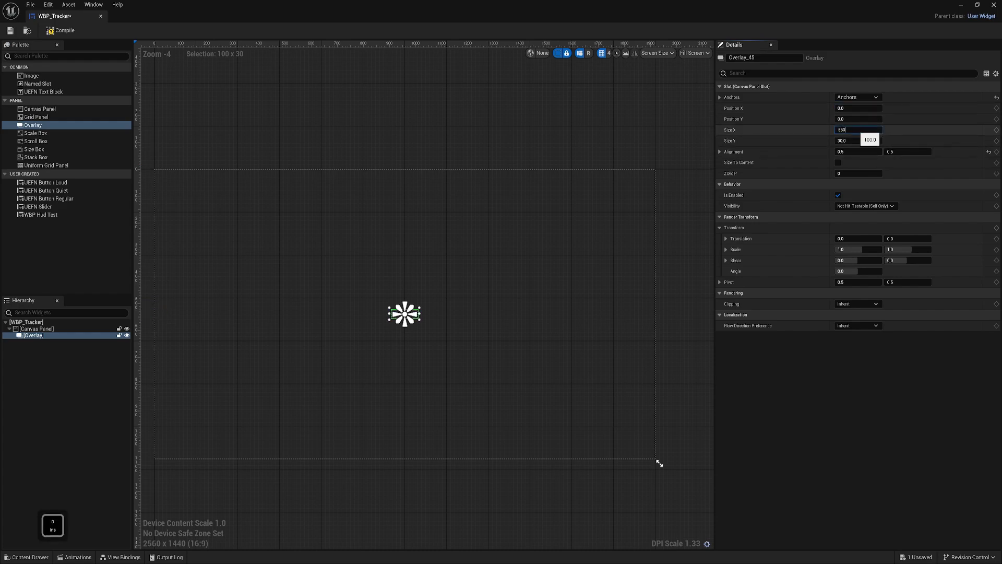
key("Tab")
type("1")
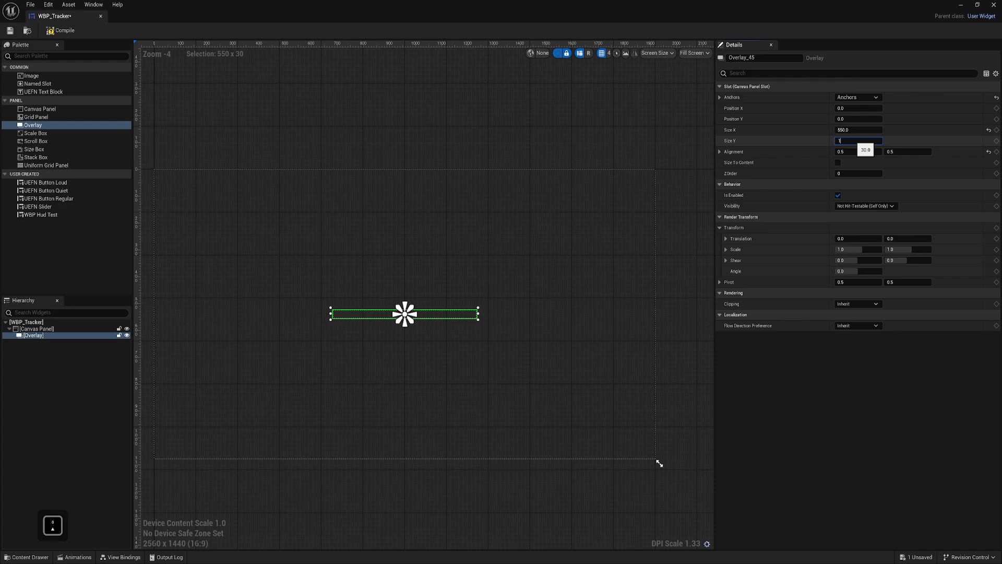
type("80")
key("Return")
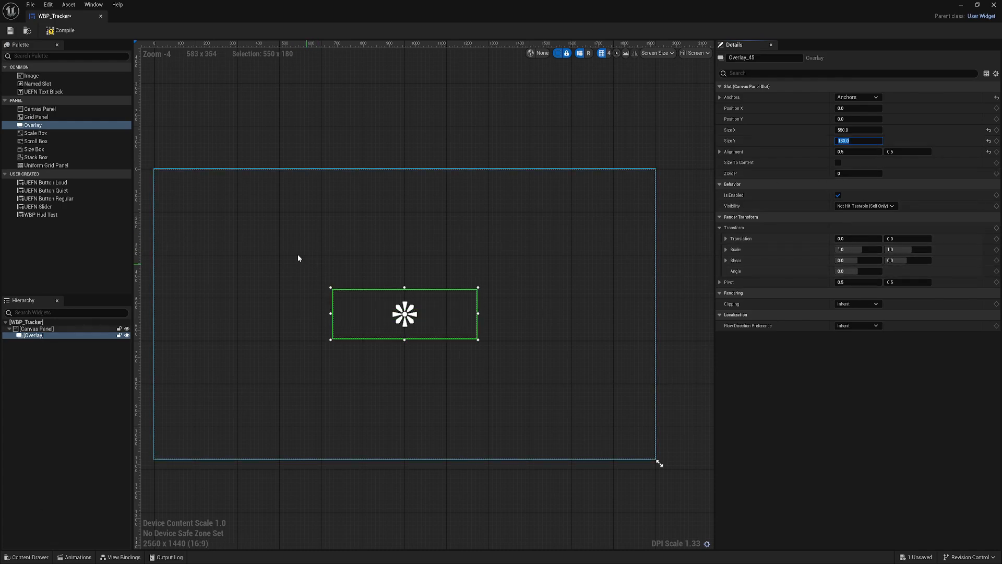
Step: Add an Image as a child of the Overlay and save the widget
left_click_drag(31, 76, 46, 336)
key("ctrl+s")
left_click(43, 343)
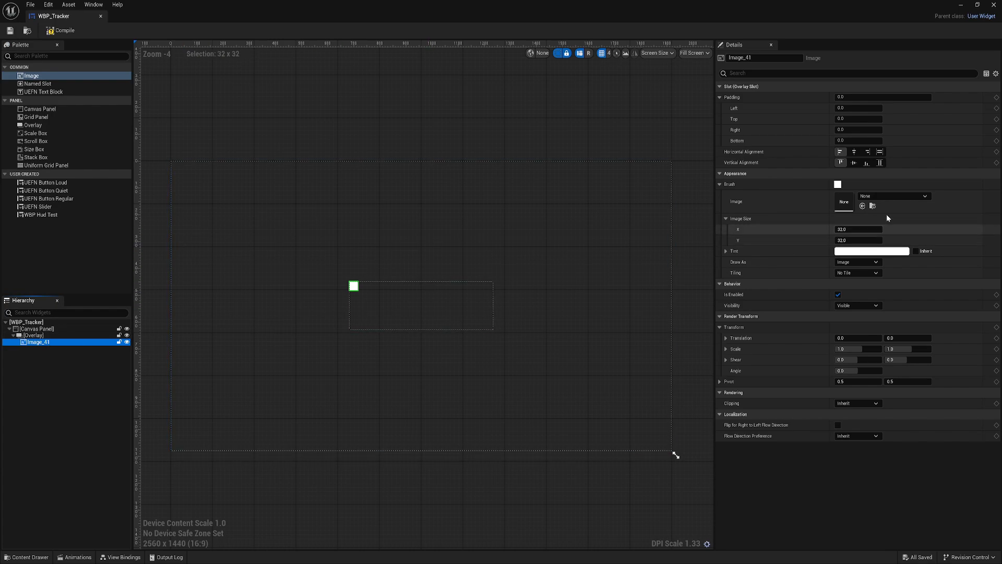
Step: Assign the MI_Tracker material instance to the Image's brush and make it fill the Overlay horizontally and vertically
left_click(26, 557)
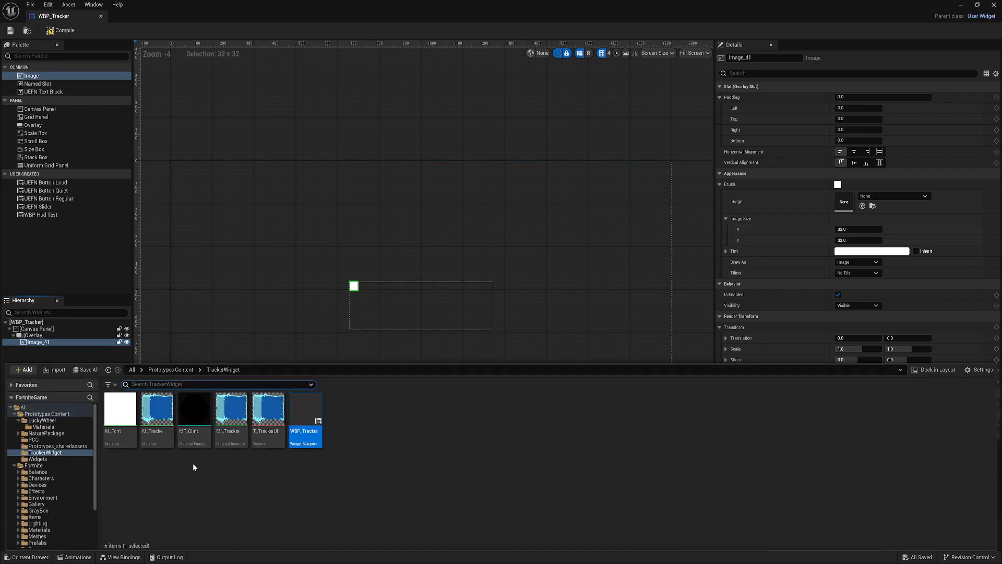
mouse_move(231, 412)
left_mouse_down()
mouse_move(601, 302)
mouse_move(847, 202)
left_mouse_up()
left_click(879, 151)
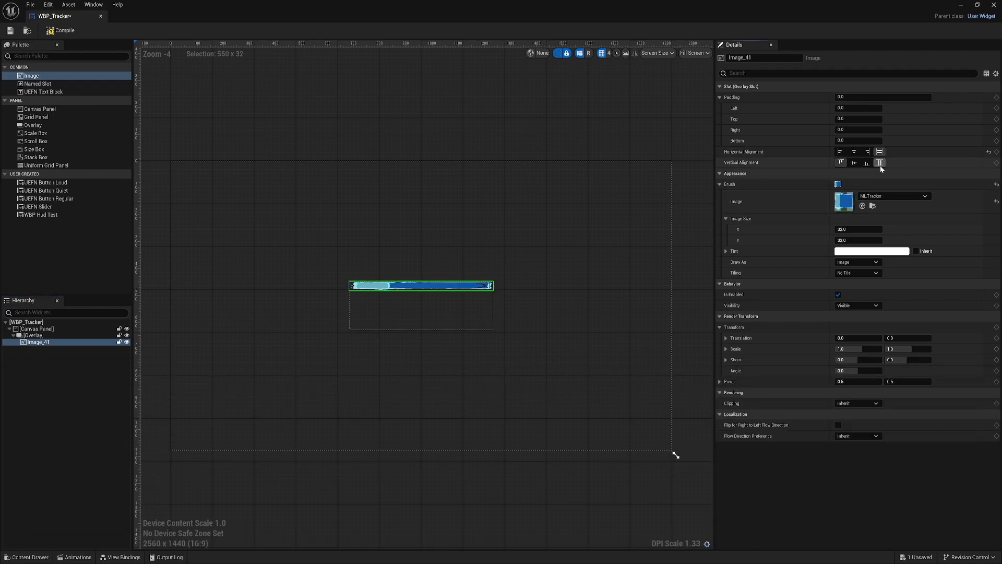
left_click(880, 162)
Step: Add a second Image to the Overlay and assign it the T_AmberForestTown_Ceiling_B_D texture
scroll(615, 284, "up", 6)
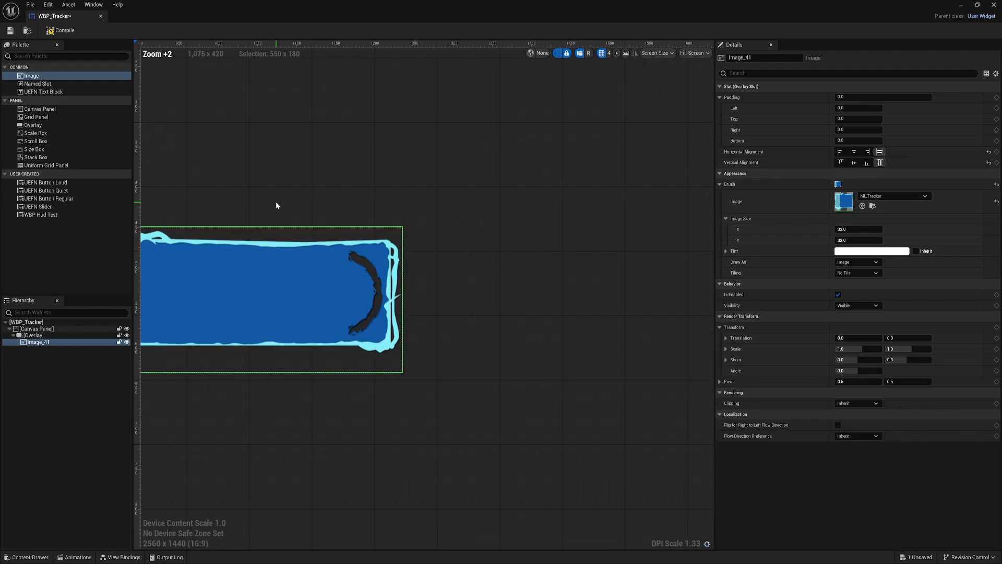
scroll(444, 221, "down", 2)
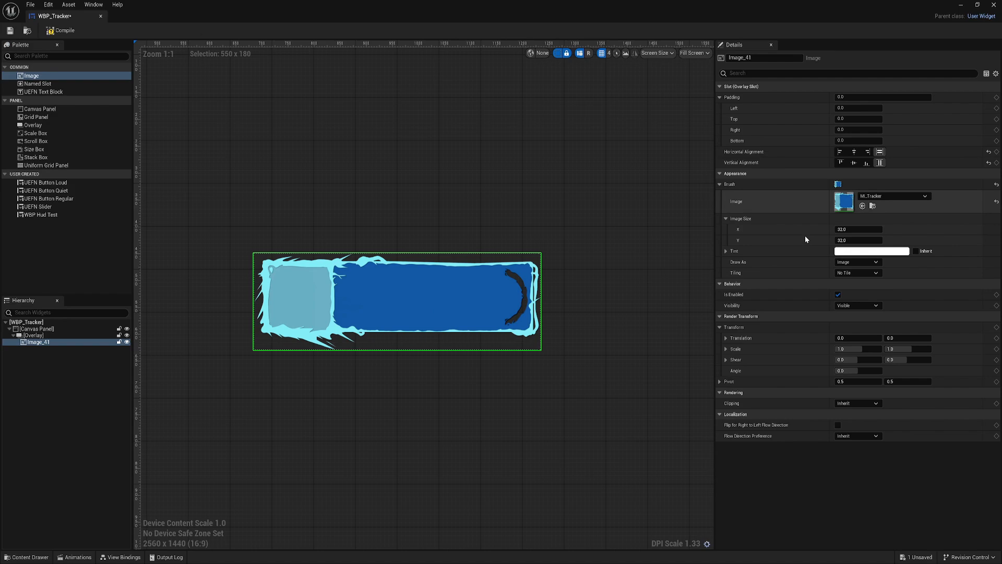
left_click_drag(31, 76, 38, 341)
scroll(273, 269, "up", 6)
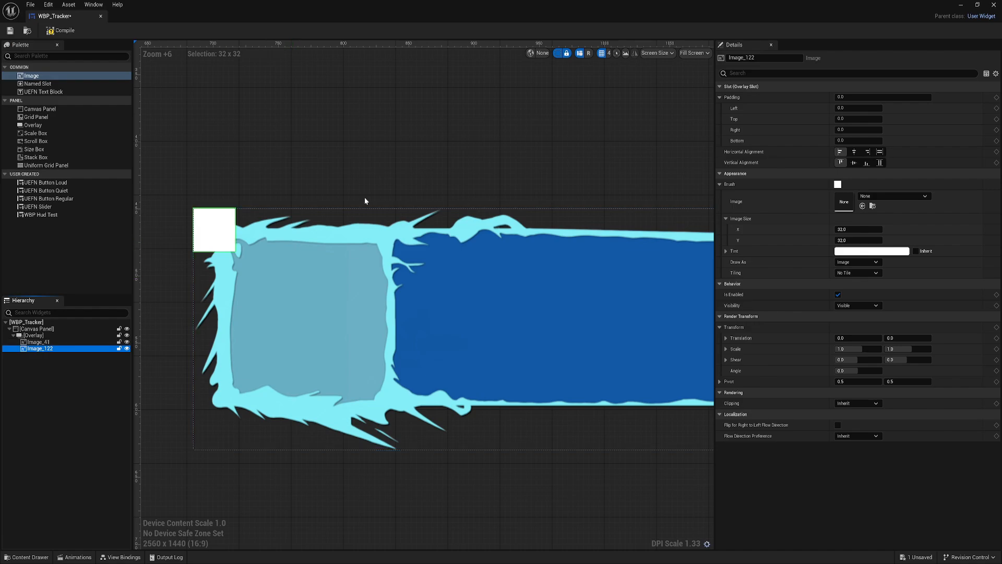
left_click(876, 196)
left_click(916, 289)
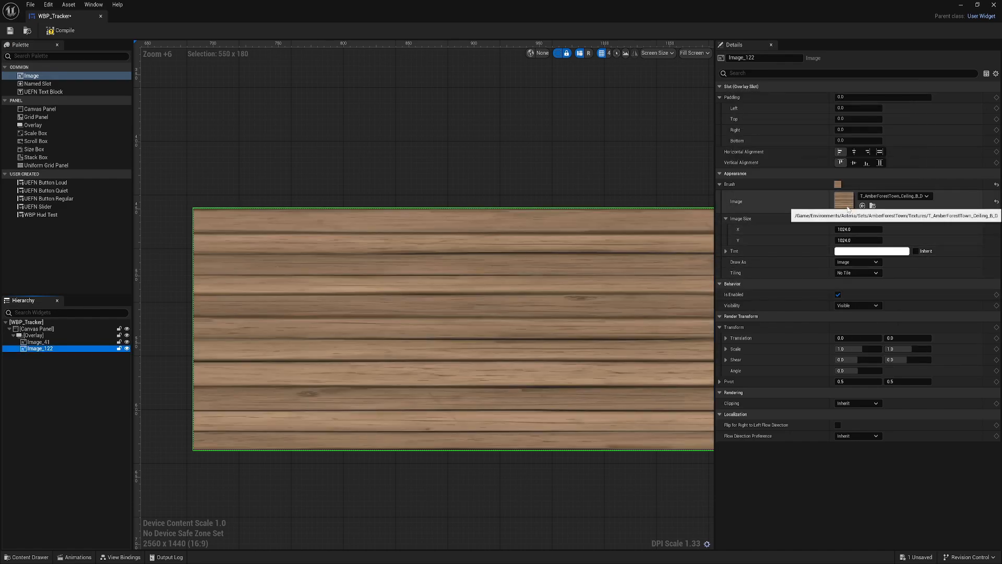
Step: Set the wood-textured image's size to 90 by 90
left_click(858, 229)
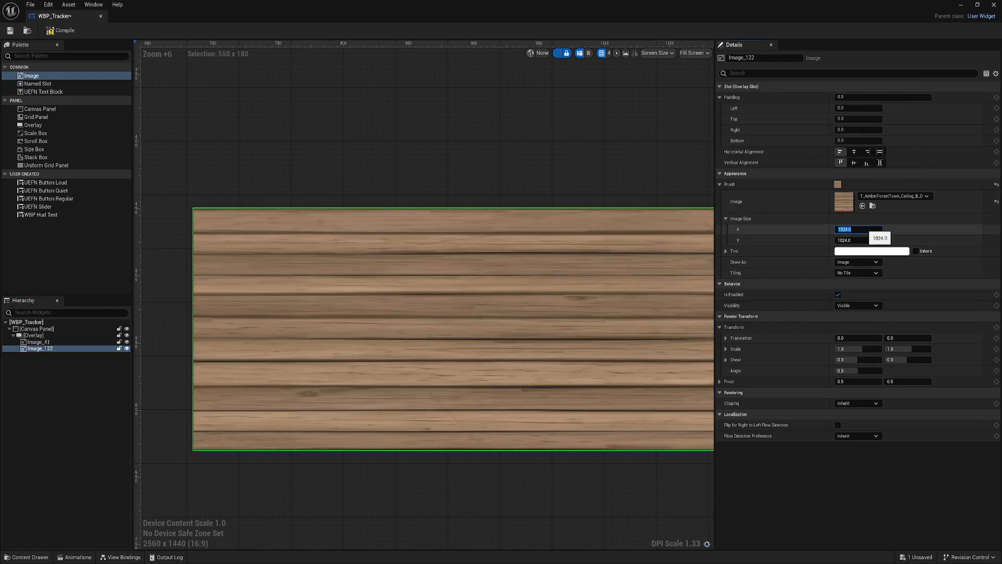
type("90")
key("Tab")
type("90")
key("Return")
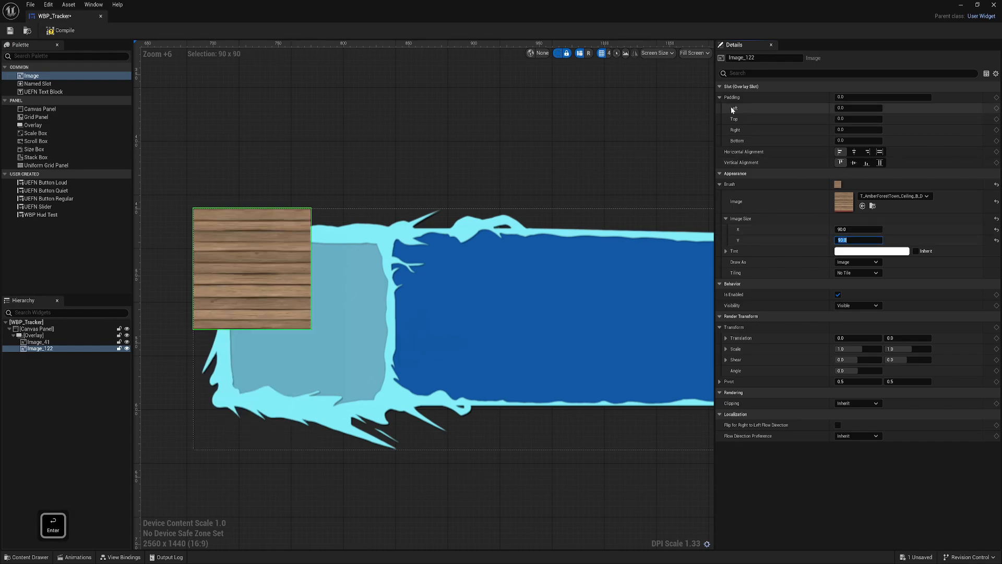
Step: Centre the wood-textured image vertically and give it a left padding of 45 and a bottom padding of 10
left_click(855, 163)
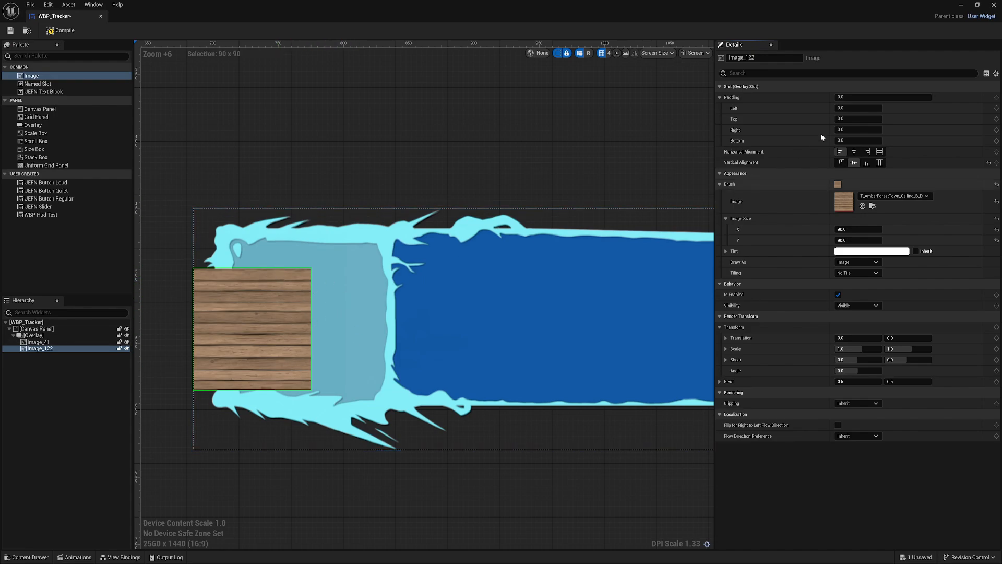
type("45")
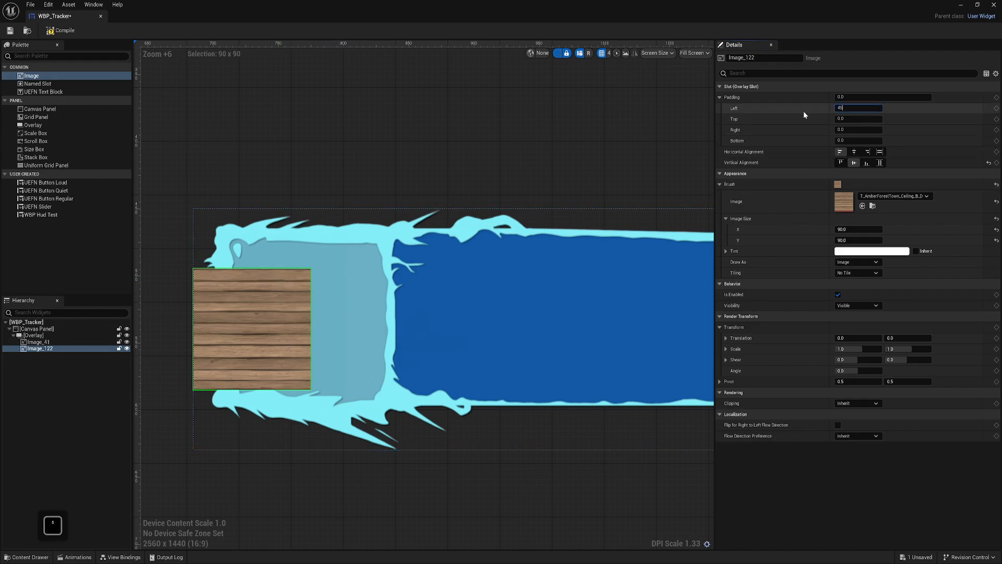
key("Return")
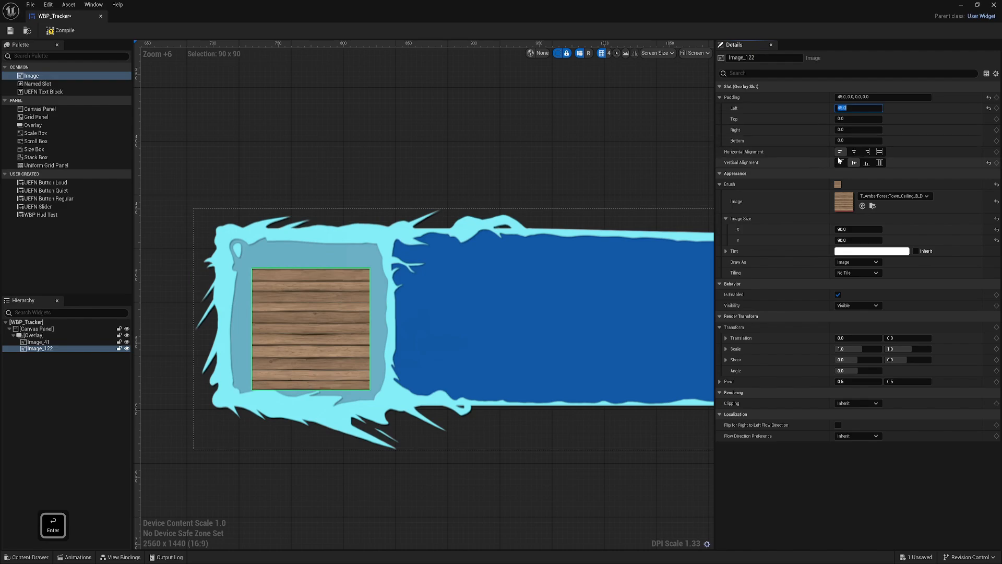
left_click(835, 140)
type("10")
key("Return")
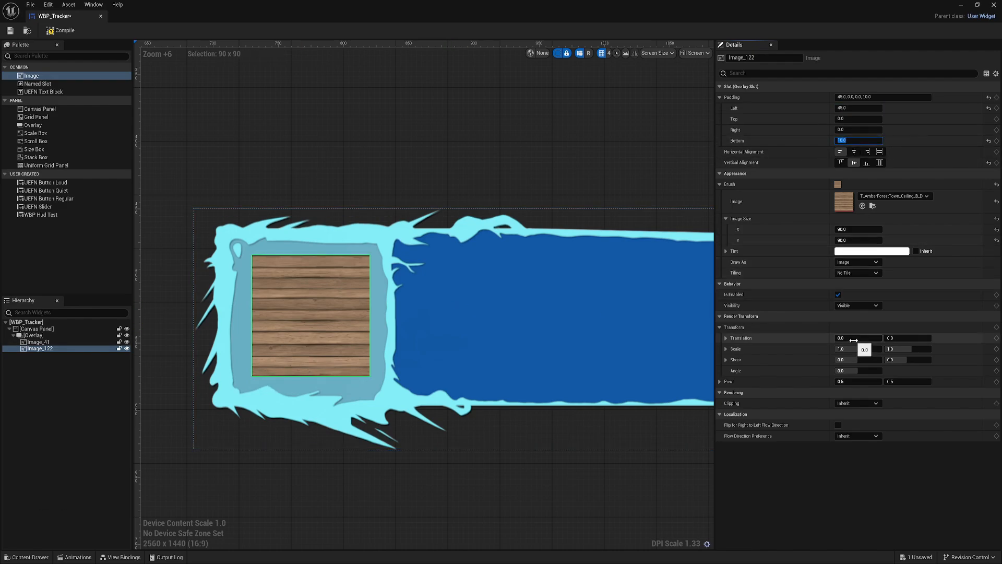
Step: Add a UEFN Text Block to the Overlay and centre it horizontally and vertically
left_click(32, 355)
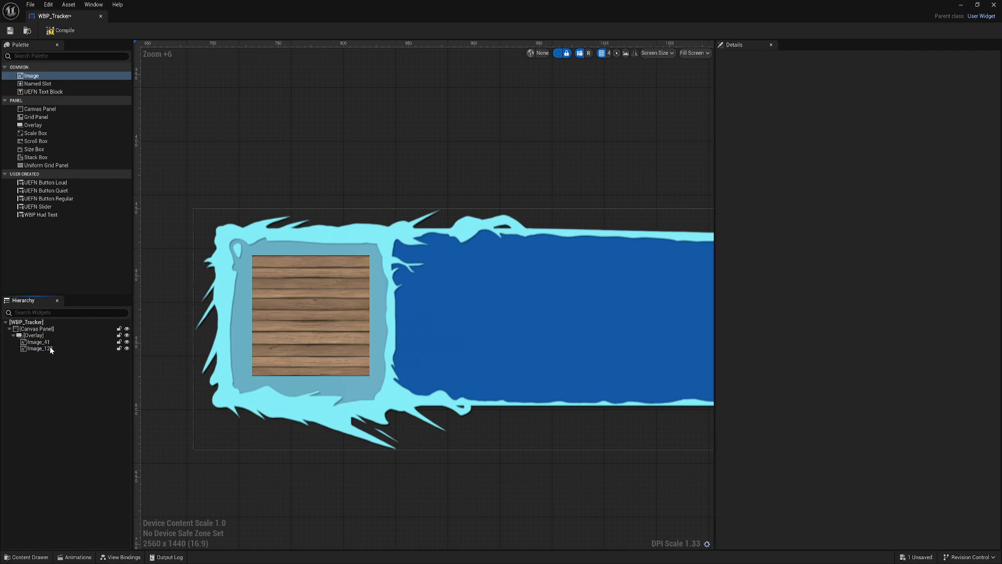
left_click(53, 92)
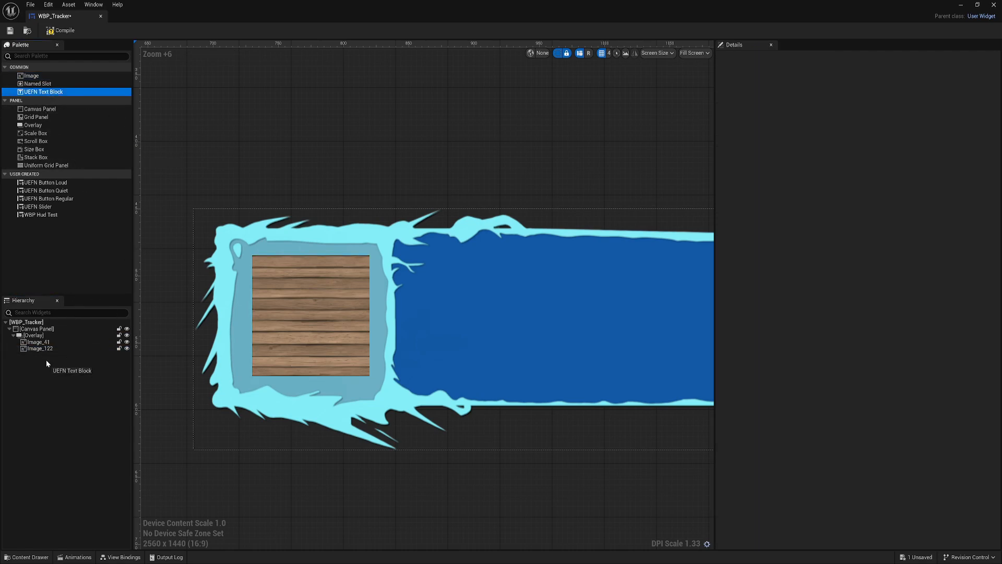
left_click_drag(46, 359, 36, 337)
left_click(852, 151)
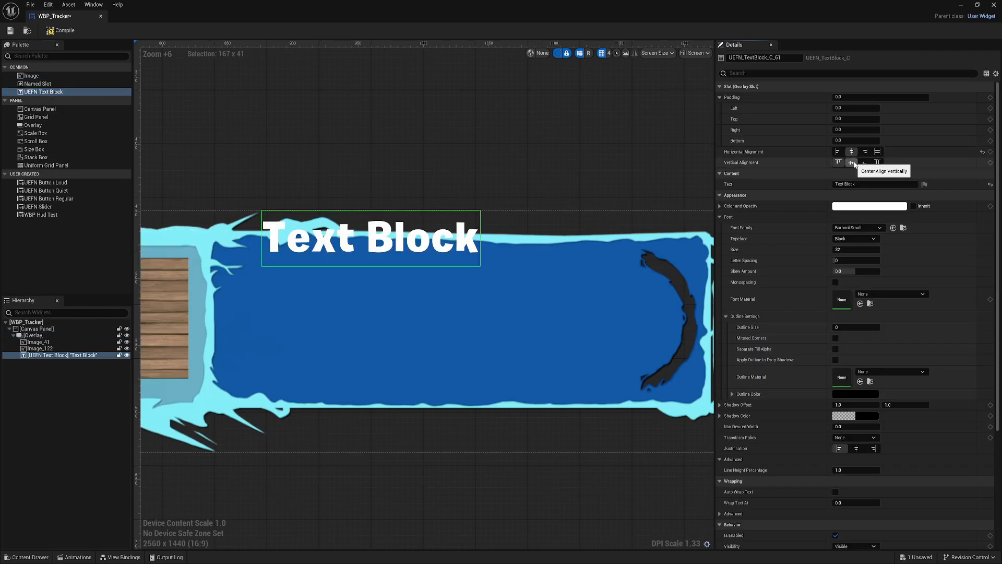
left_click(852, 163)
Step: Give the text block a left padding of 5 and a bottom padding of 40
scroll(848, 396, "down", 2)
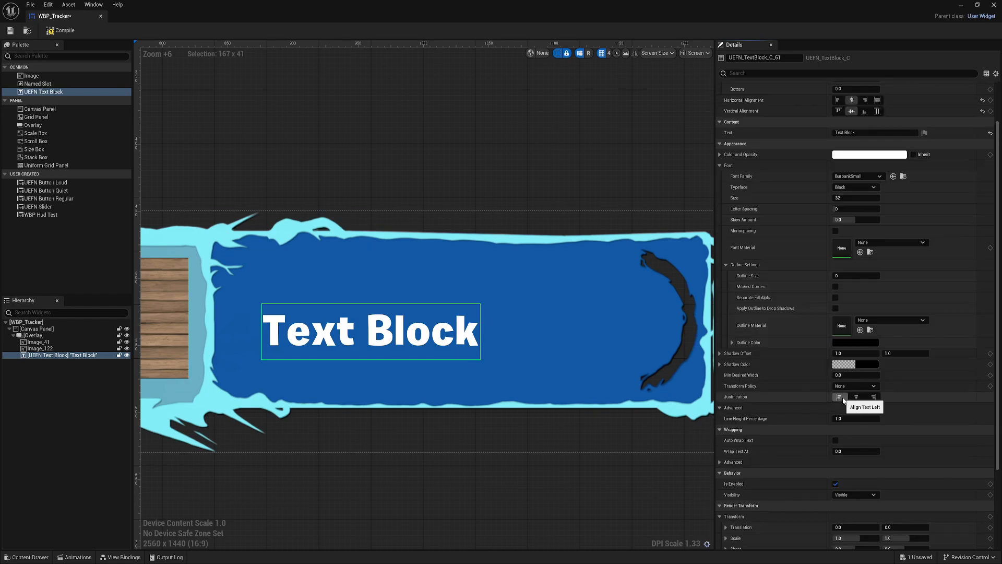
scroll(788, 343, "up", 2)
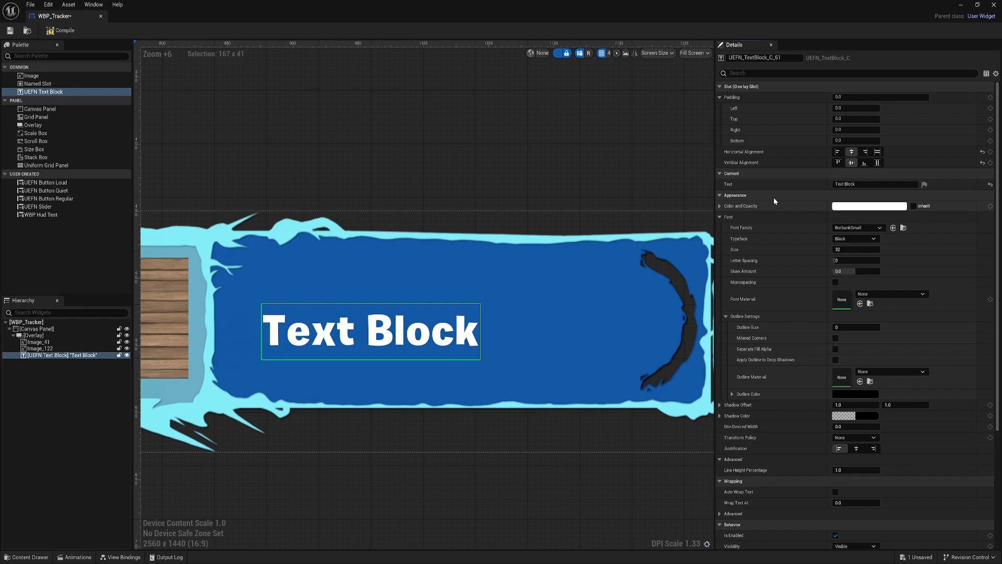
left_click(850, 108)
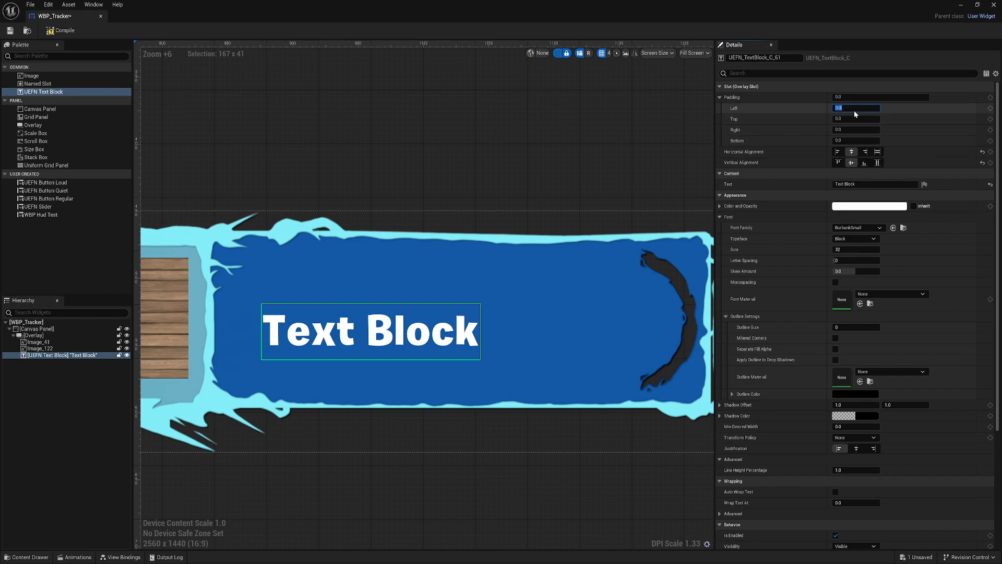
type("5")
key("Return")
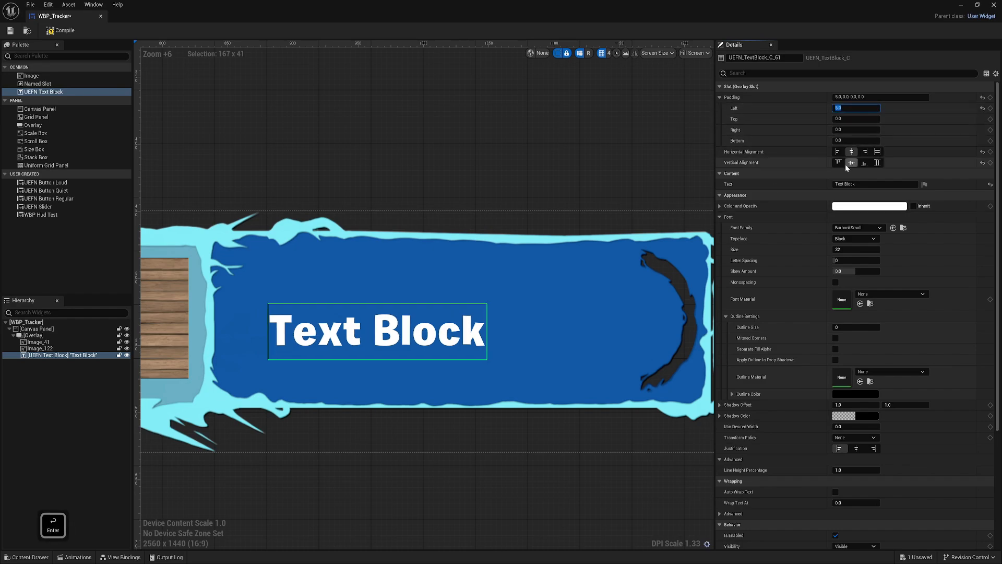
left_click(856, 141)
type("40")
key("Return")
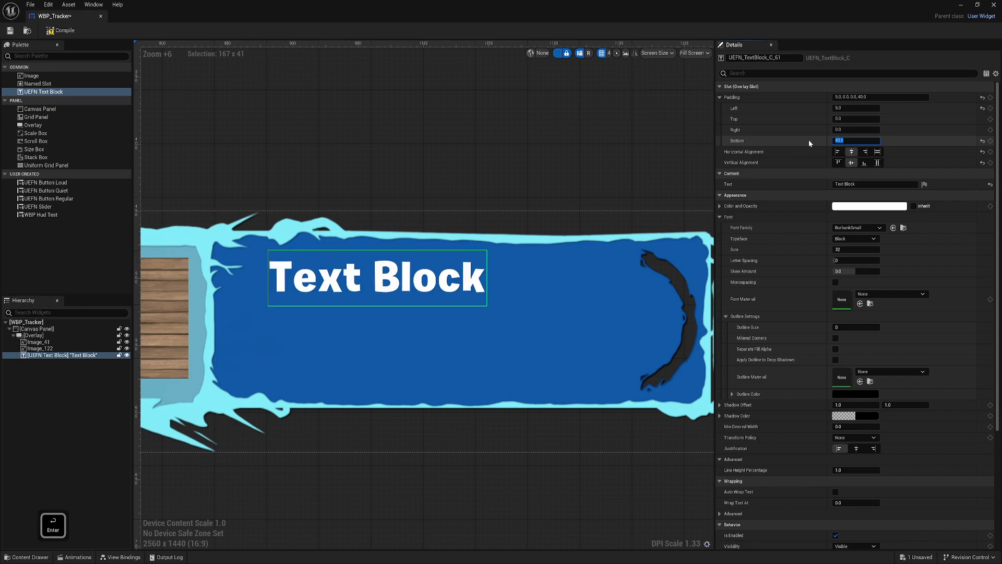
Step: Create a material instance of M_Font named MI_Fonts and assign it as the text block's font material
left_click(32, 557)
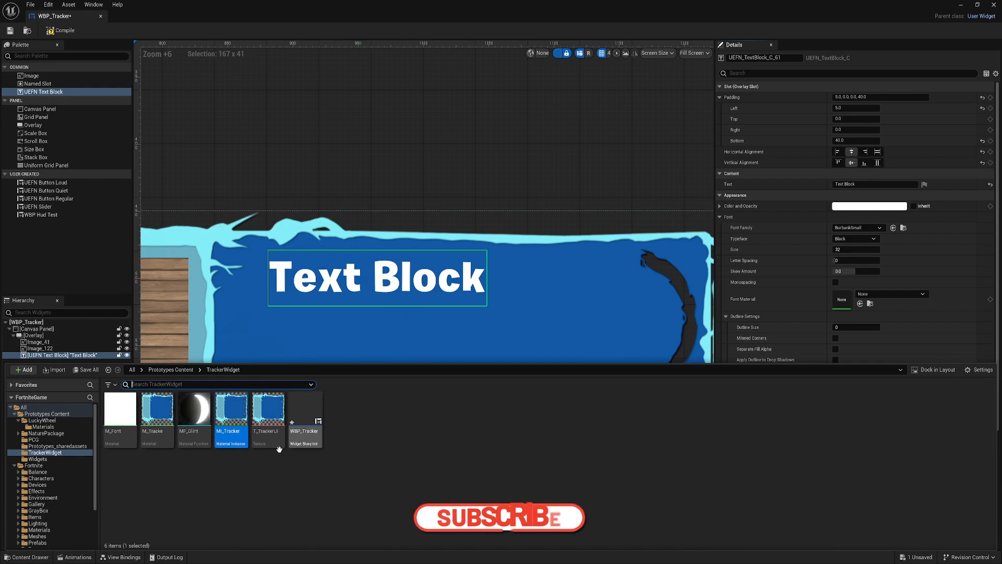
right_click(120, 413)
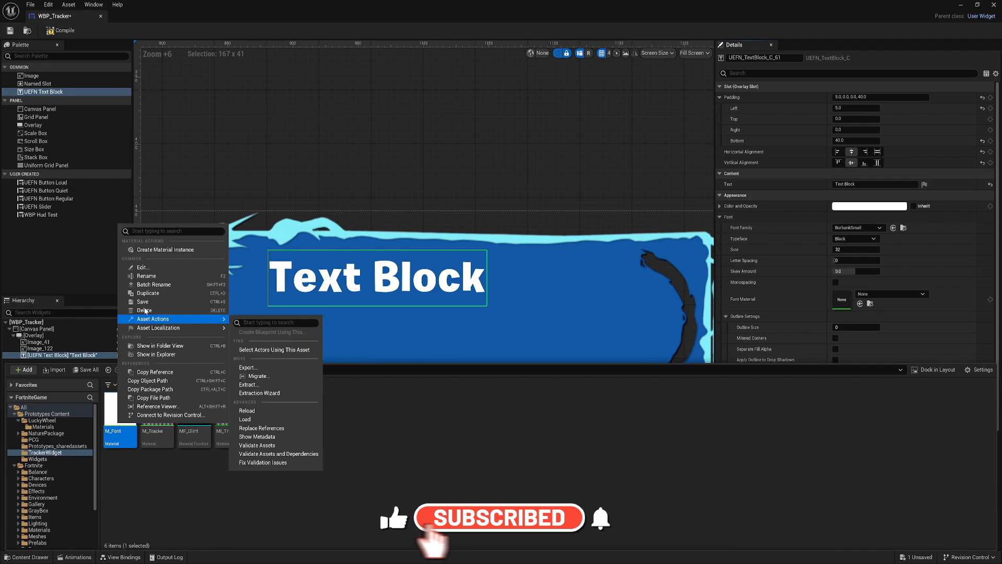
left_click(153, 249)
key("Return")
left_click_drag(231, 410, 844, 299)
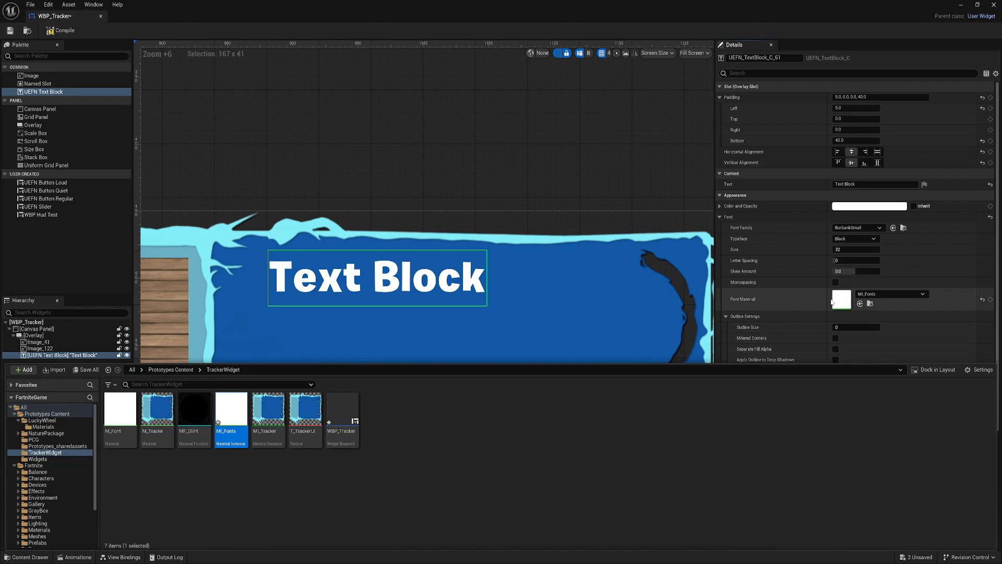
Step: Set the text block's color to bright blue, hex sRGB 00B7FFFF
left_click(850, 209)
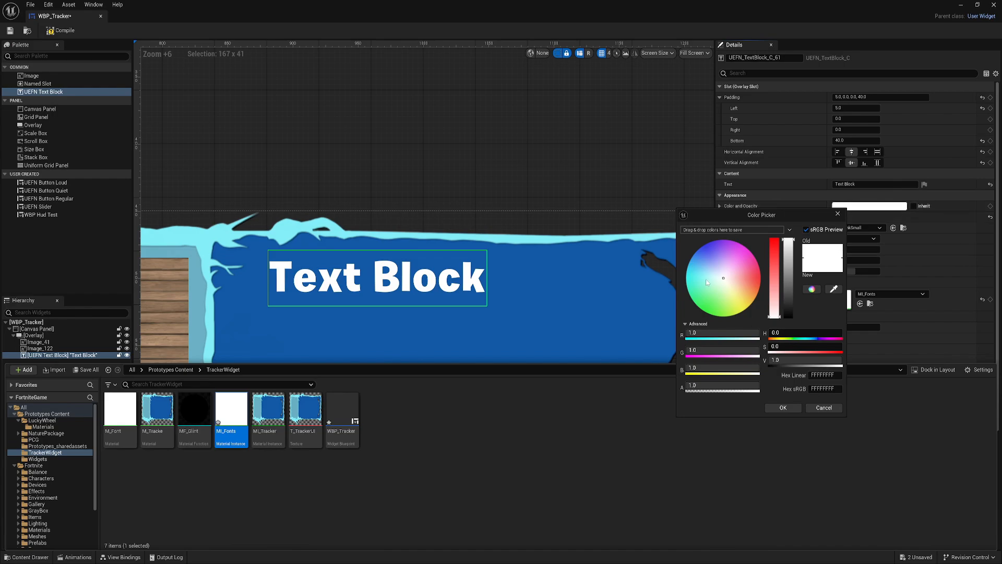
left_click_drag(707, 282, 692, 258)
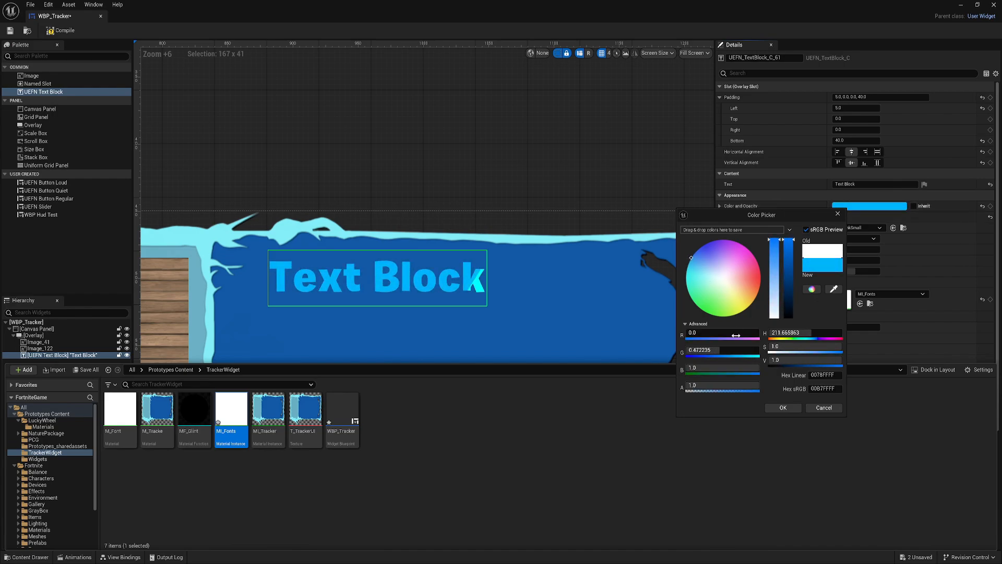
left_click(783, 407)
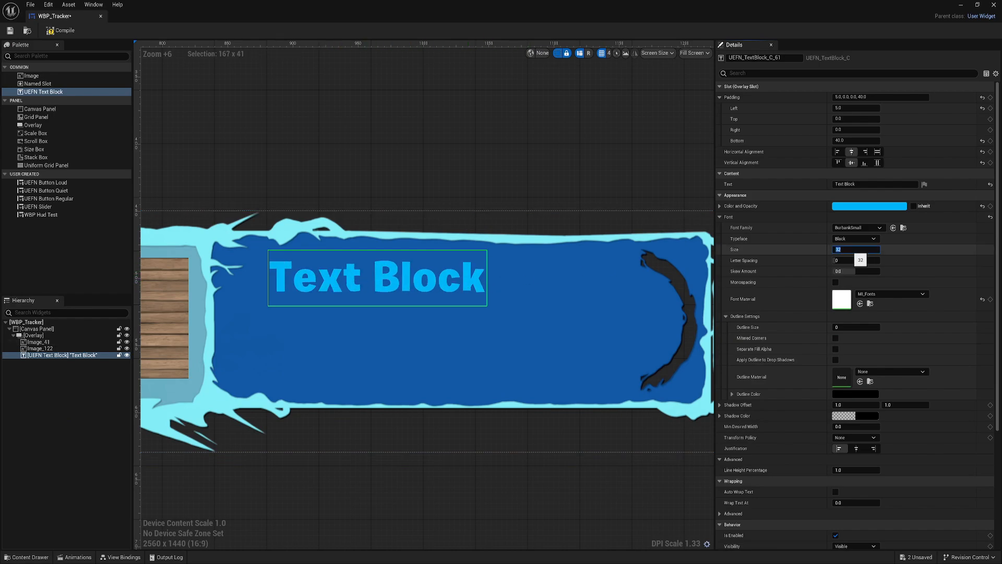
Step: Set the text block's font size to 35 and its outline size to 1
type("35")
key("Return")
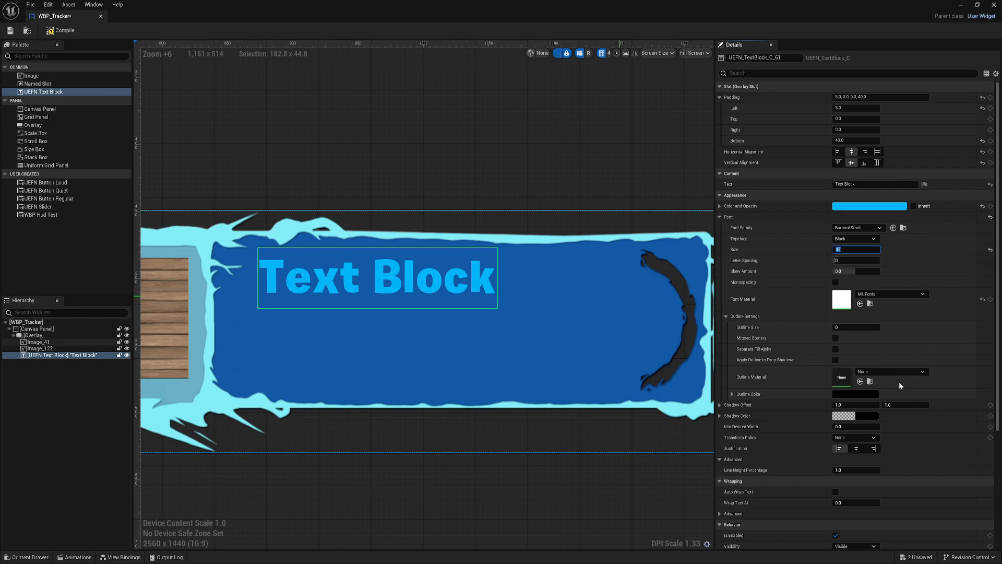
left_click(853, 328)
type("1")
key("Return")
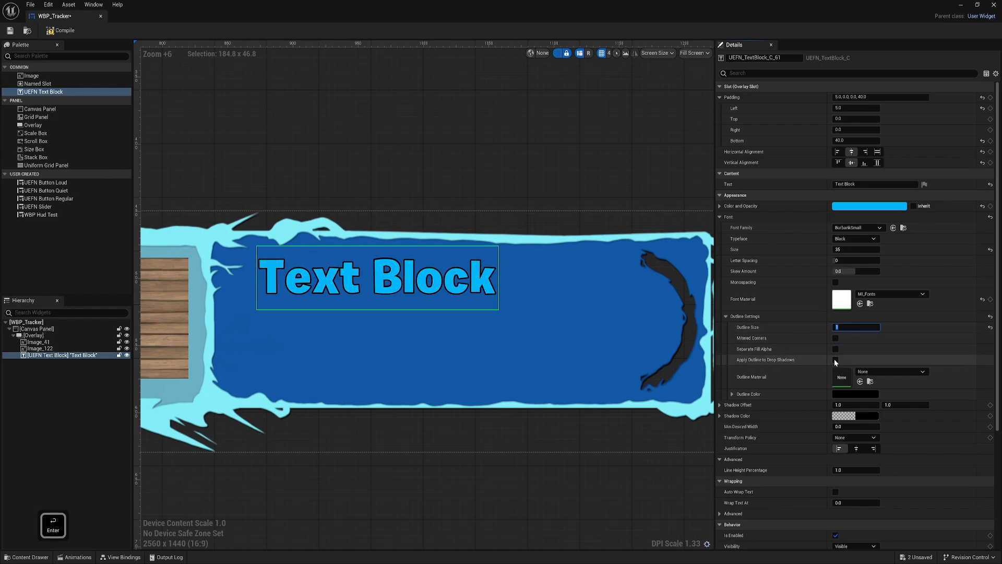
Step: Apply the outline to the text's drop shadow, make the shadow fully opaque black, and set its horizontal offset to 2
left_click(843, 416)
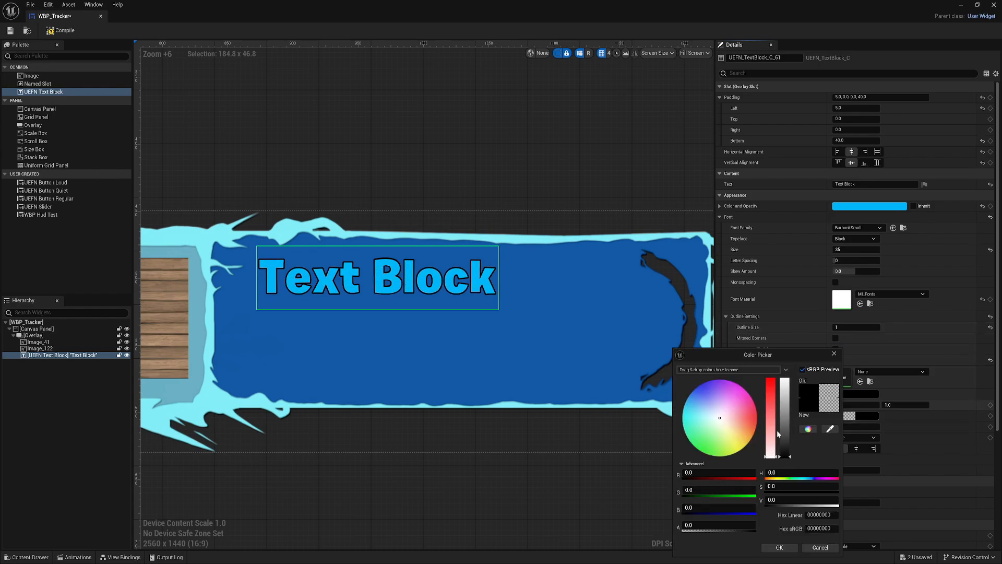
left_click_drag(693, 527, 756, 528)
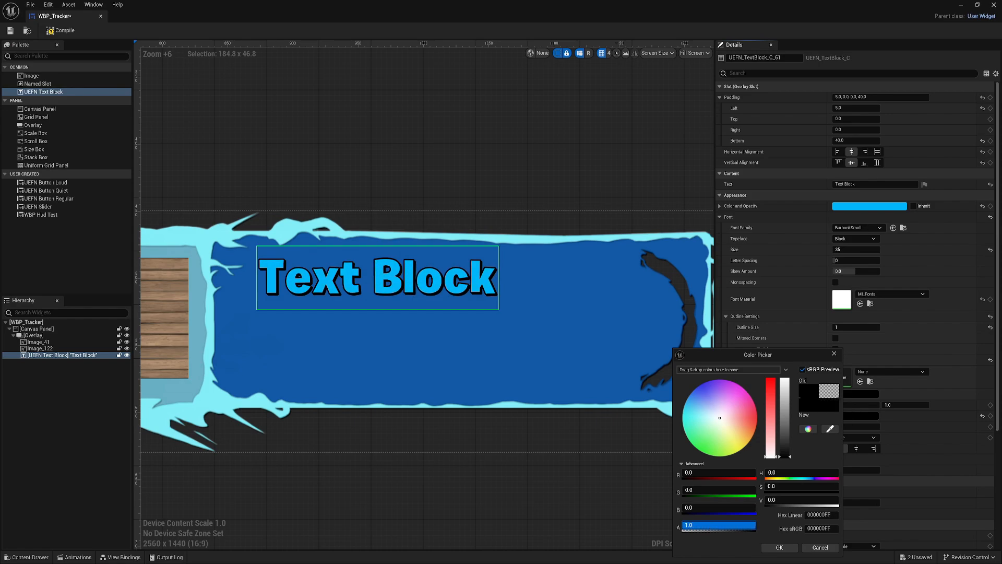
mouse_move(754, 525)
left_mouse_down()
mouse_move(694, 525)
mouse_move(756, 525)
left_mouse_up()
left_click(779, 547)
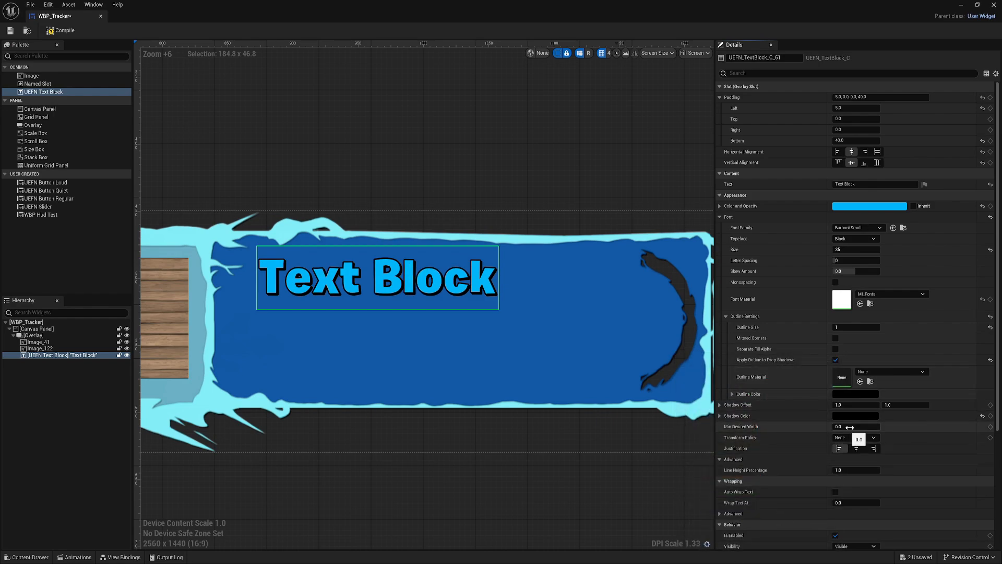
left_click(848, 406)
type("2")
key("Return")
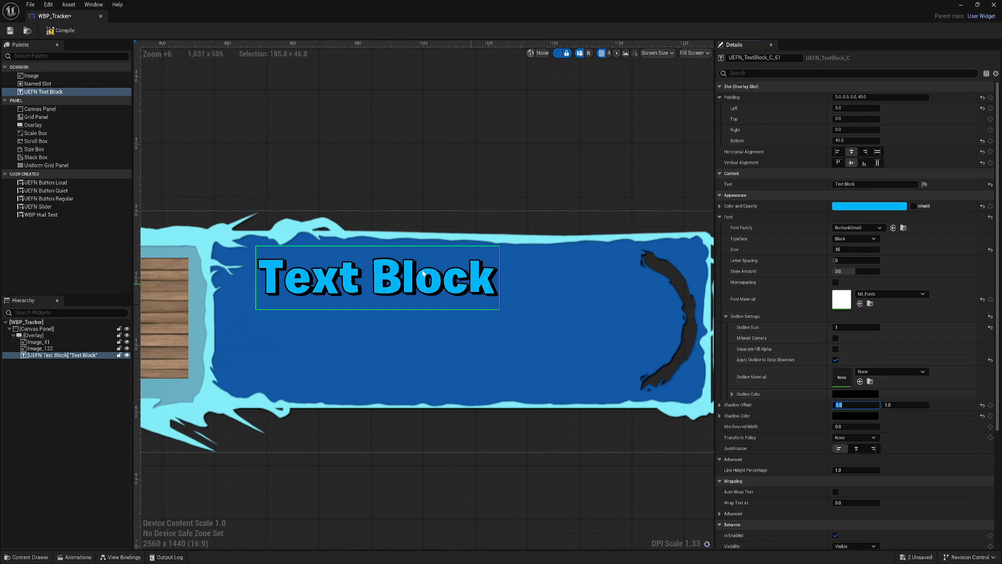
Step: Change the text block's content to "Elimination"
scroll(424, 273, "up", 14)
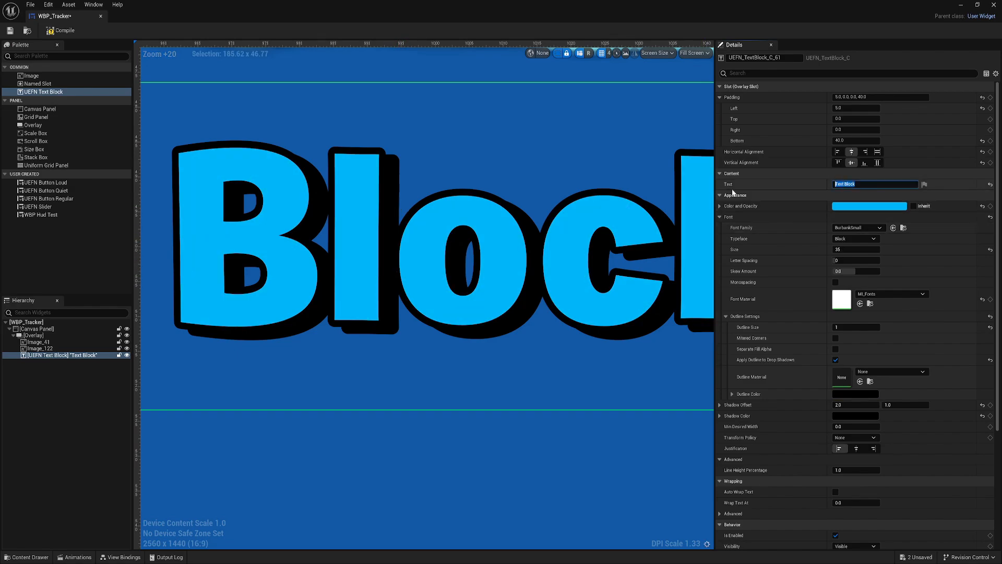
type("L")
type("mination")
key("Return")
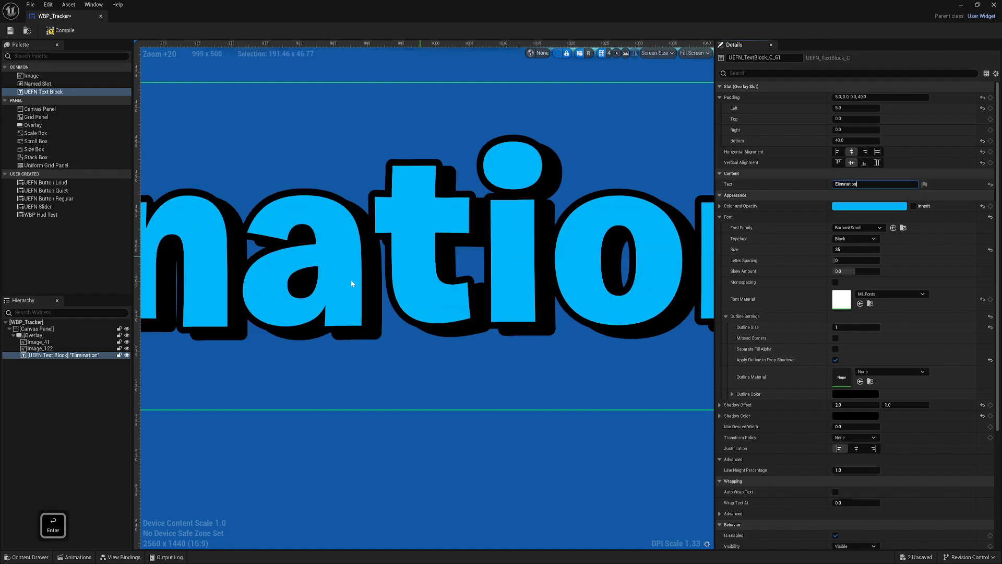
Step: Set the letter spacing of the "Elimination" text to 40
scroll(347, 280, "down", 12)
scroll(291, 301, "up", 2)
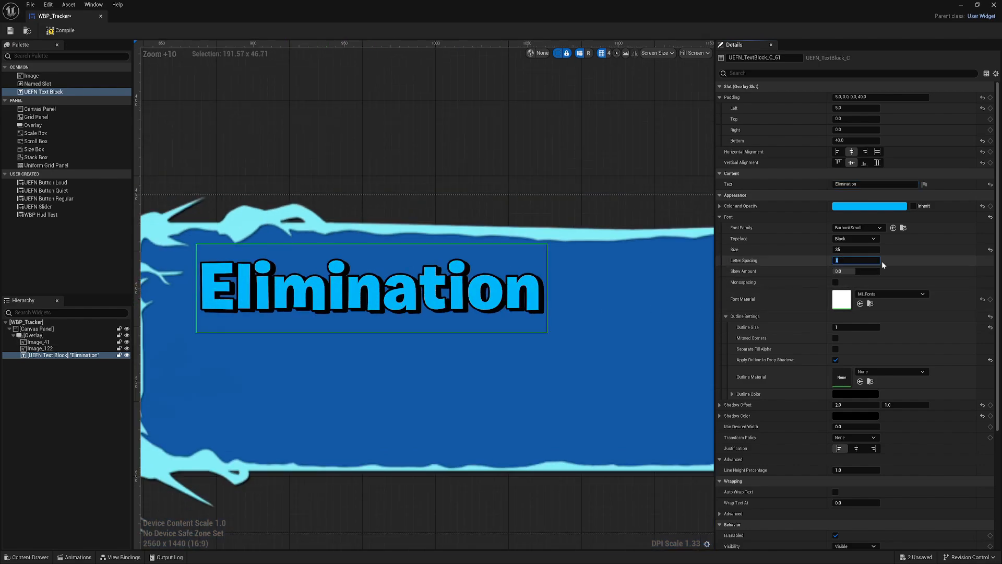
type("40")
key("Return")
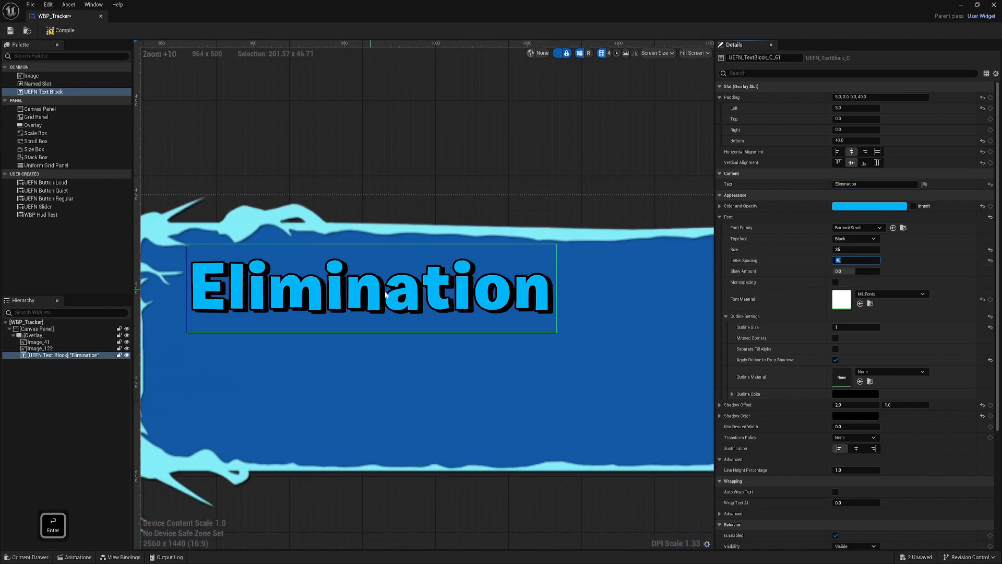
scroll(386, 295, "up", 3)
scroll(410, 316, "down", 3)
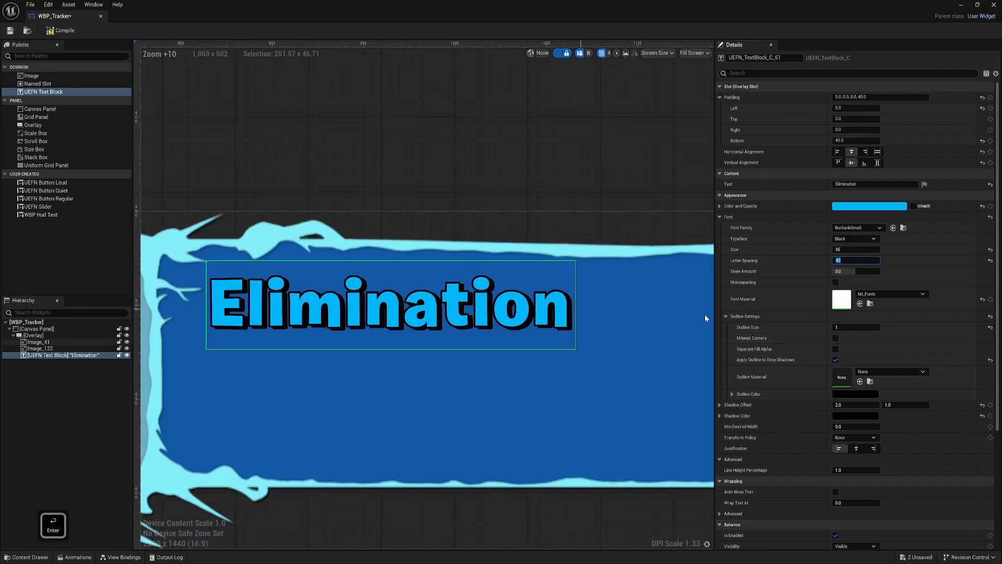
scroll(438, 325, "down", 2)
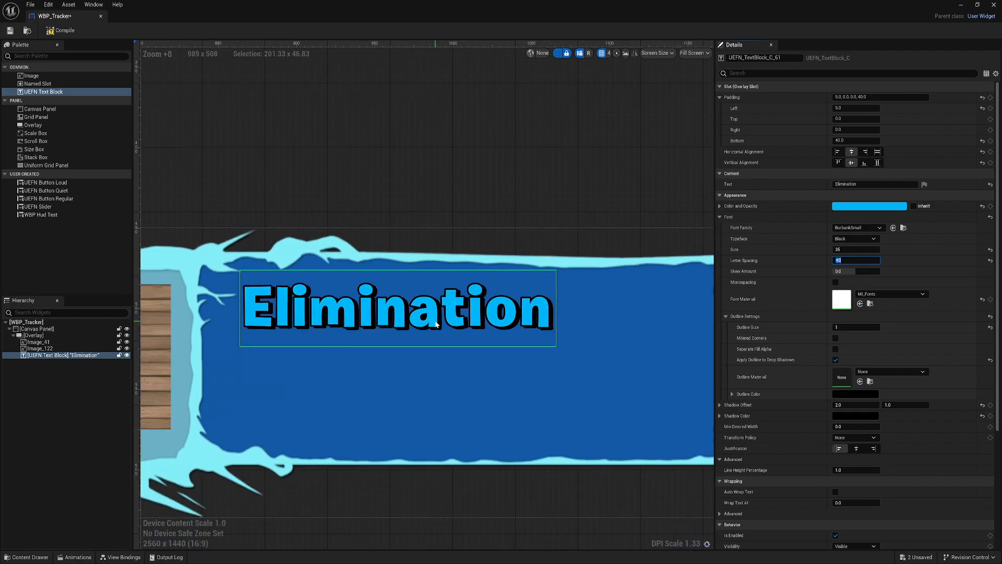
Step: Shift the "Elimination" text color to a lighter cyan-blue and save the widget
left_click(869, 206)
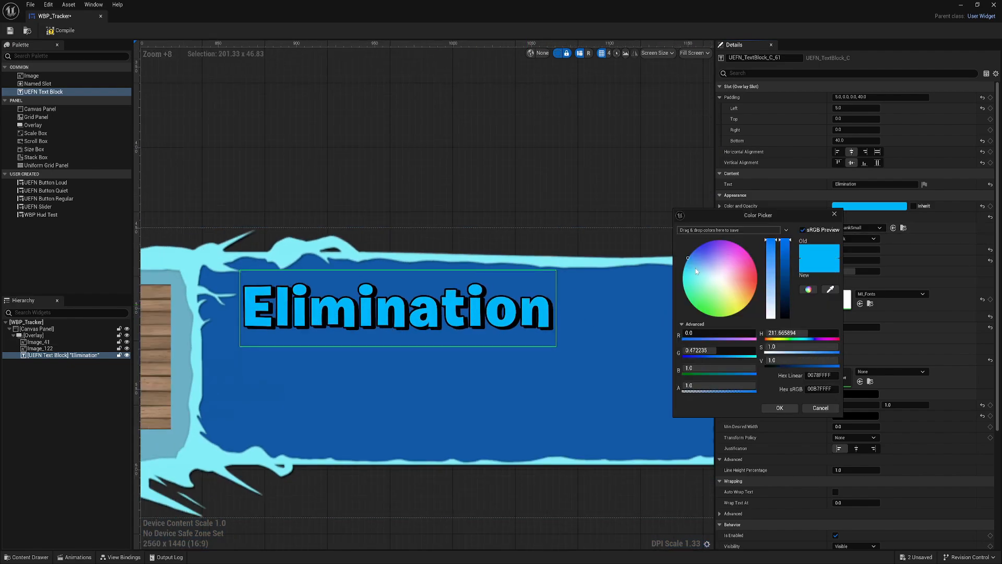
left_click_drag(696, 268, 677, 259)
left_click(780, 408)
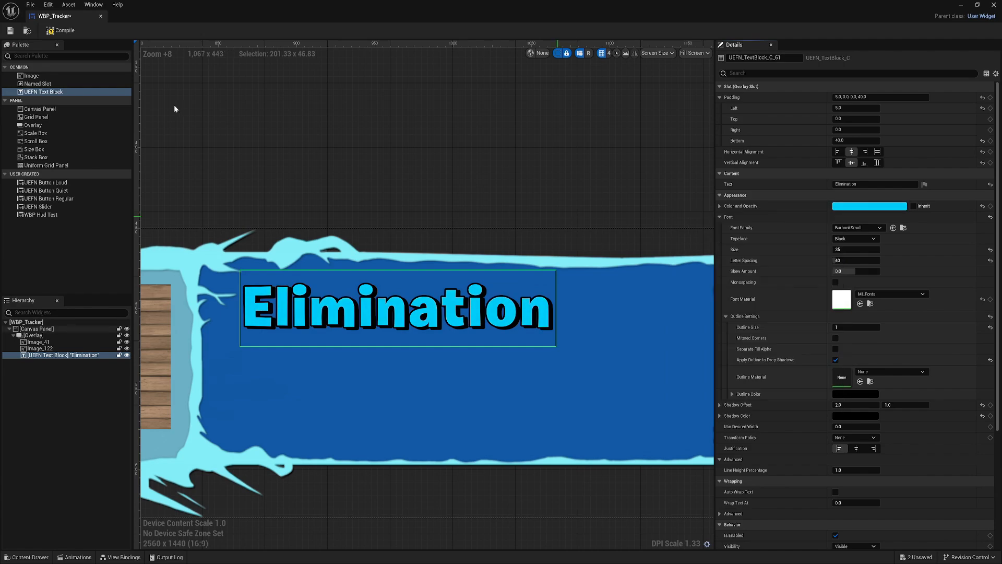
left_click(63, 367)
key("ctrl+s")
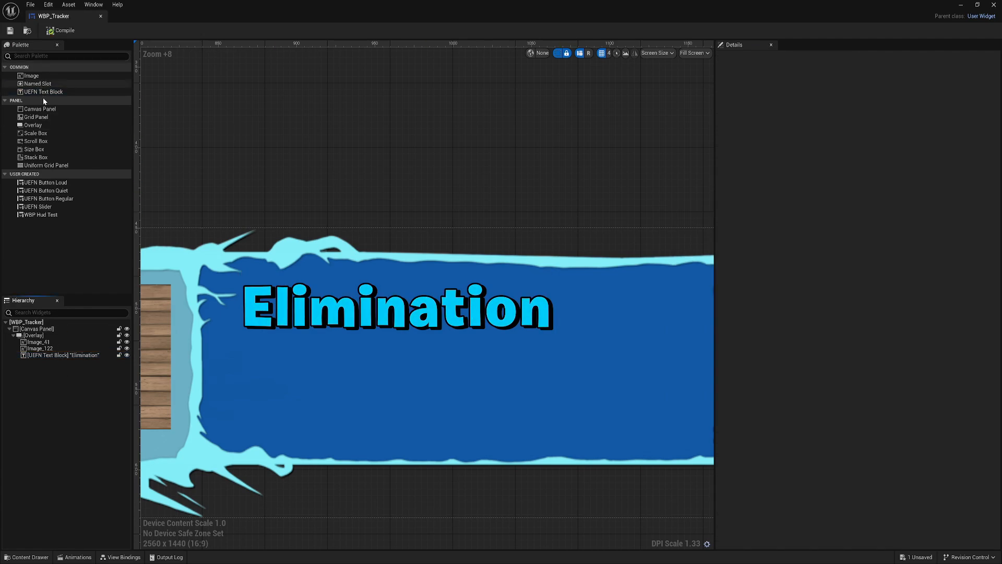
Step: Add a second UEFN Text Block to the Overlay and centre it horizontally and vertically
left_click_drag(43, 92, 84, 363)
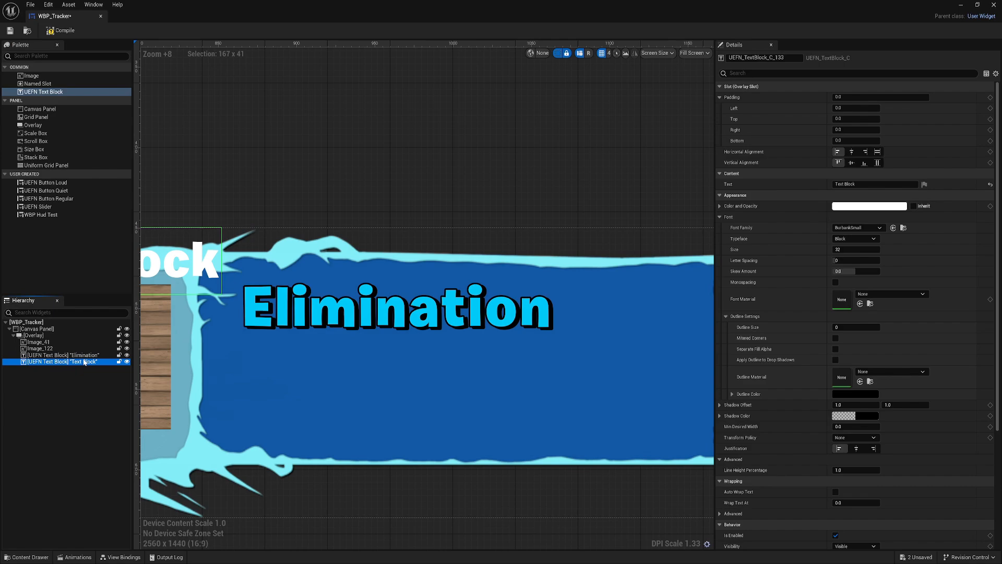
left_click(852, 151)
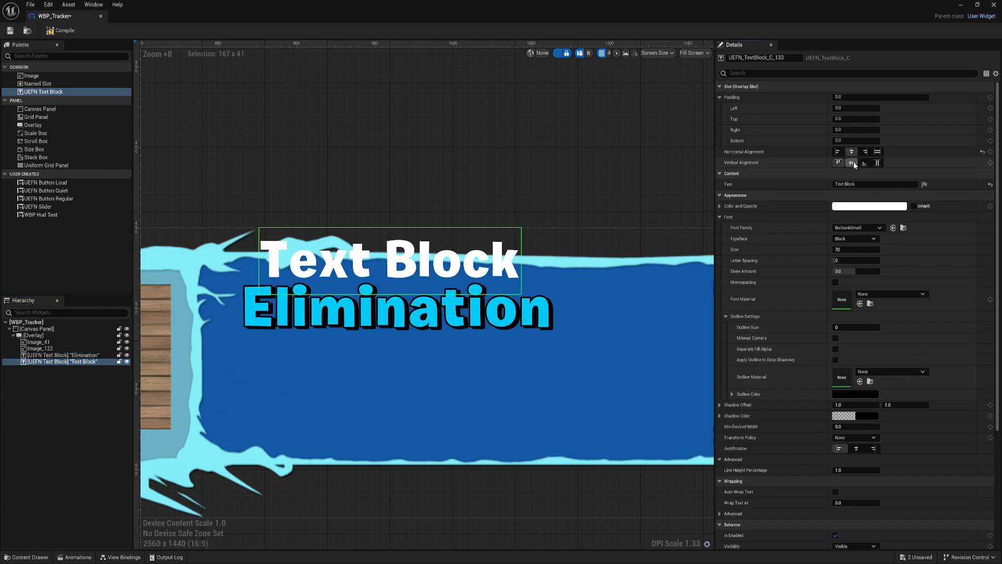
left_click(851, 163)
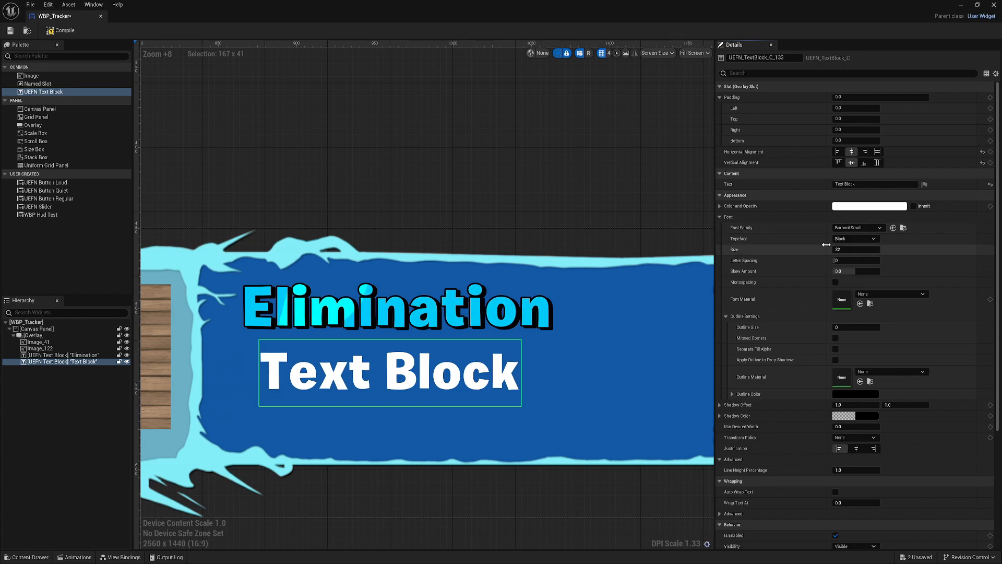
Step: Color the second text block pale cyan and set its font size to 20
left_click(857, 208)
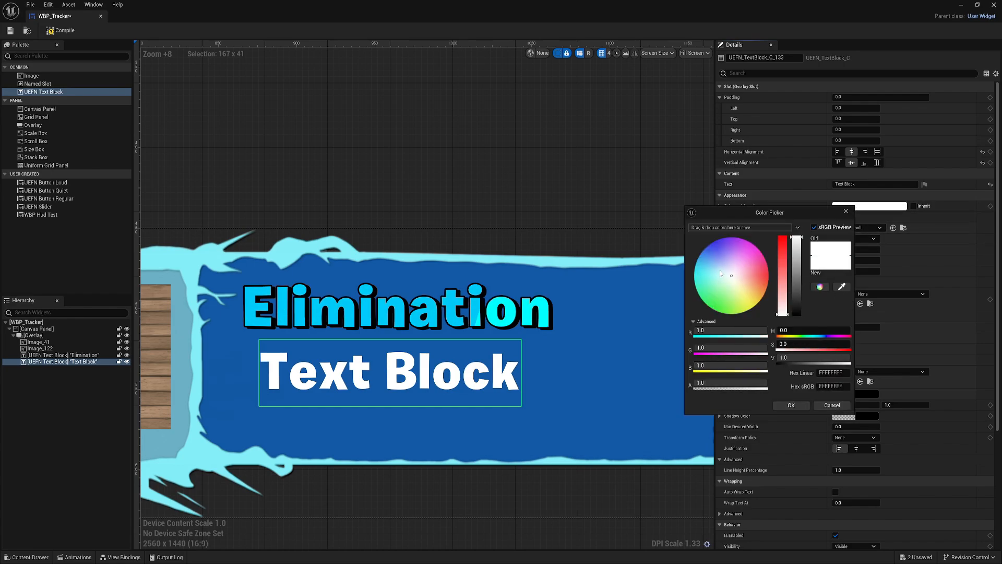
left_click(695, 257)
mouse_move(695, 257)
left_mouse_down()
mouse_move(681, 271)
mouse_move(707, 276)
left_mouse_up()
type("20")
key("Return")
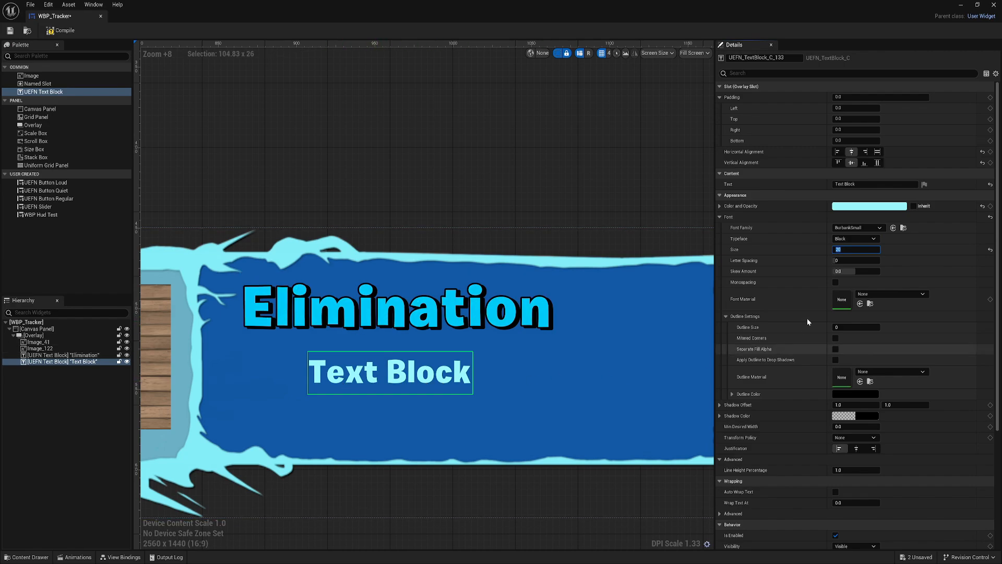
Step: Apply the outline to the second text block's drop shadow and make the shadow nearly opaque black, alpha about 0.99
left_click(835, 359)
left_click(859, 416)
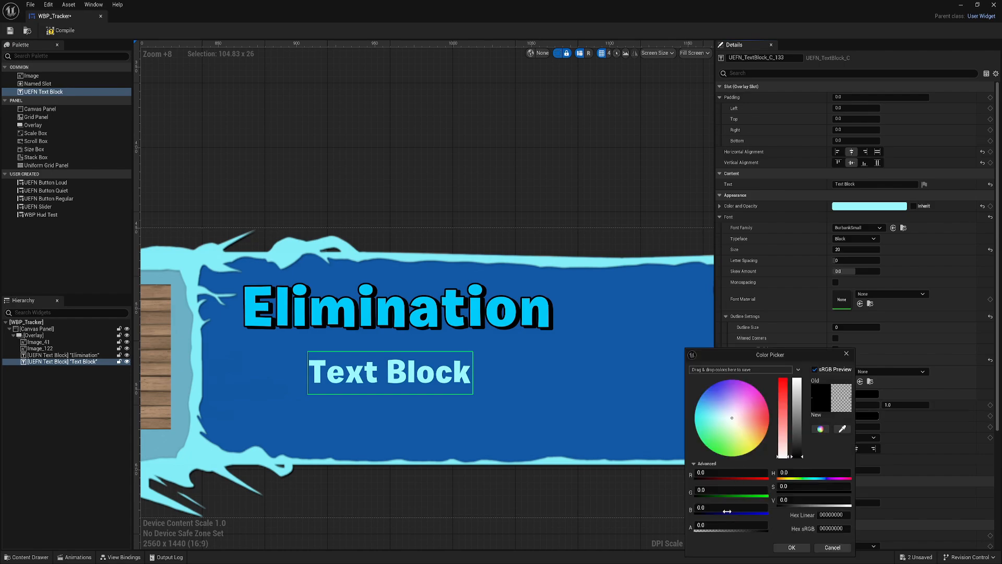
left_click_drag(700, 525, 728, 525)
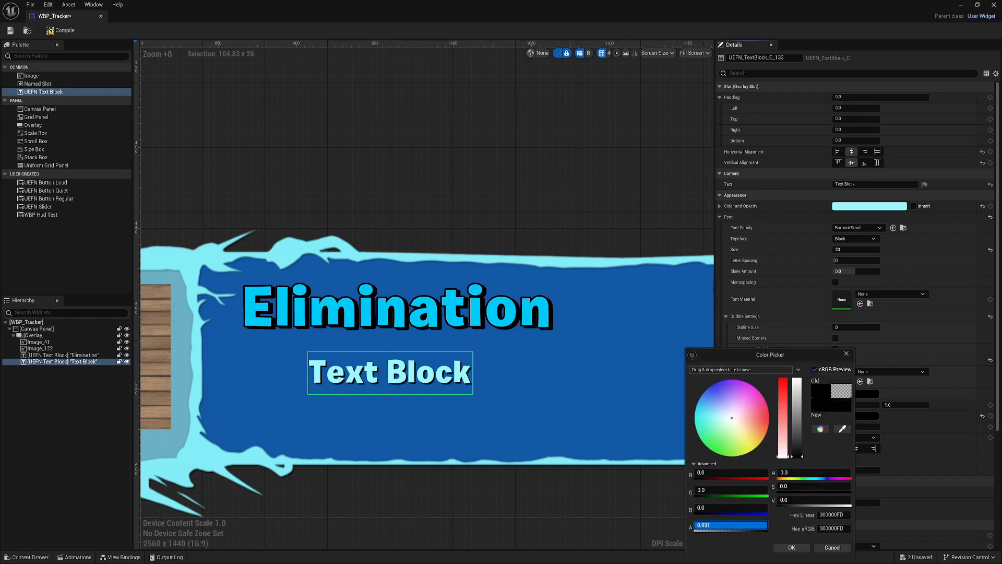
left_click(791, 547)
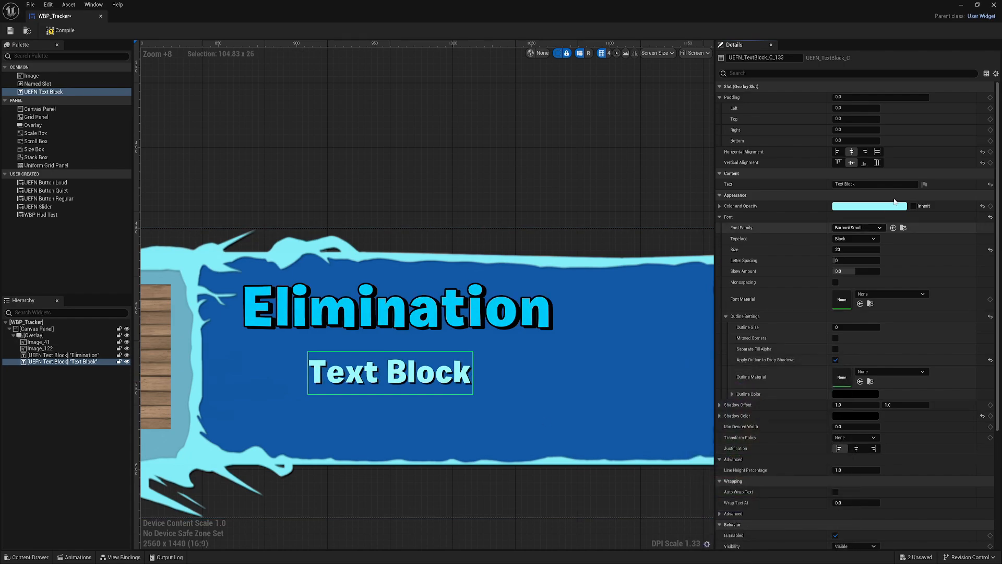
Step: Set the second text block's content to two lines, "Elimae 10 guards" and "Reward: 50 Gold"
left_click(846, 184)
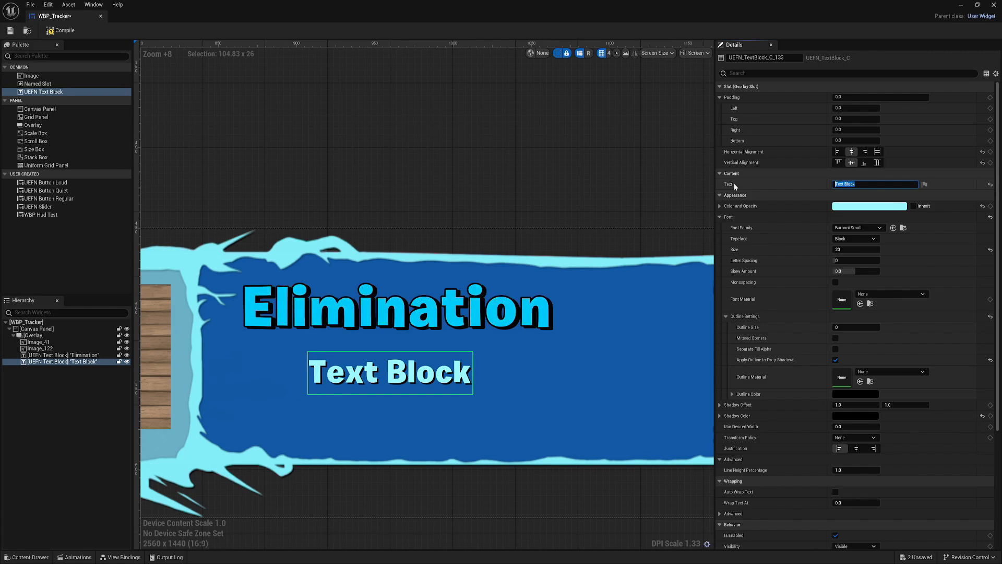
type("Elimae 10 guards Reward: 50 Gold")
key("Return")
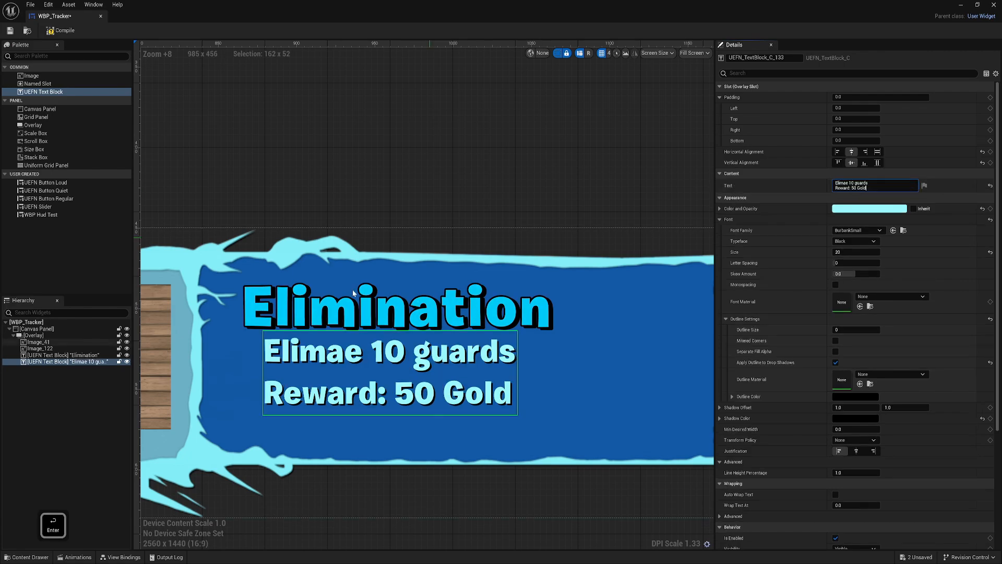
Step: Give the two-line description text block a top padding of 5 and a right padding of 10
left_click(848, 117)
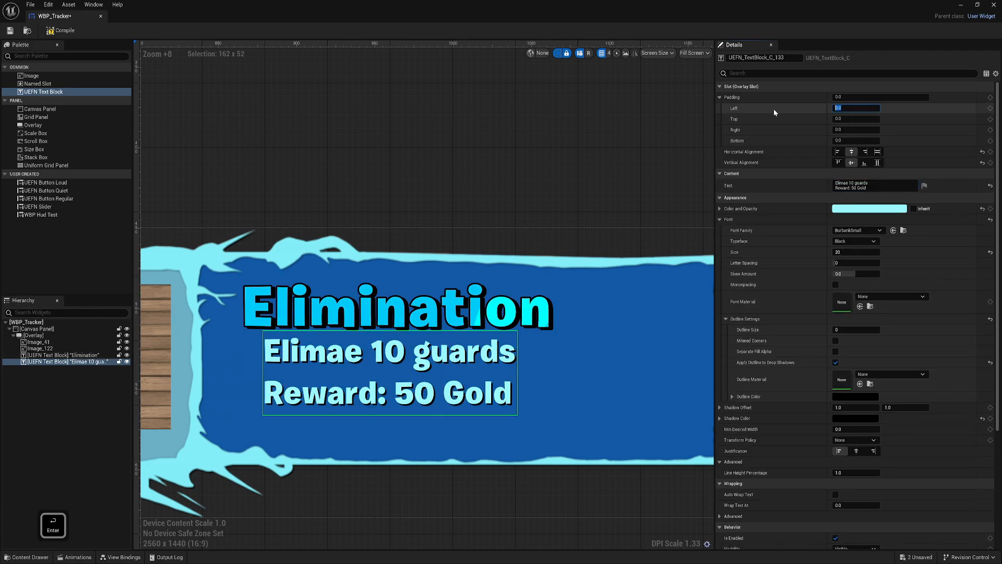
type("5")
key("Return")
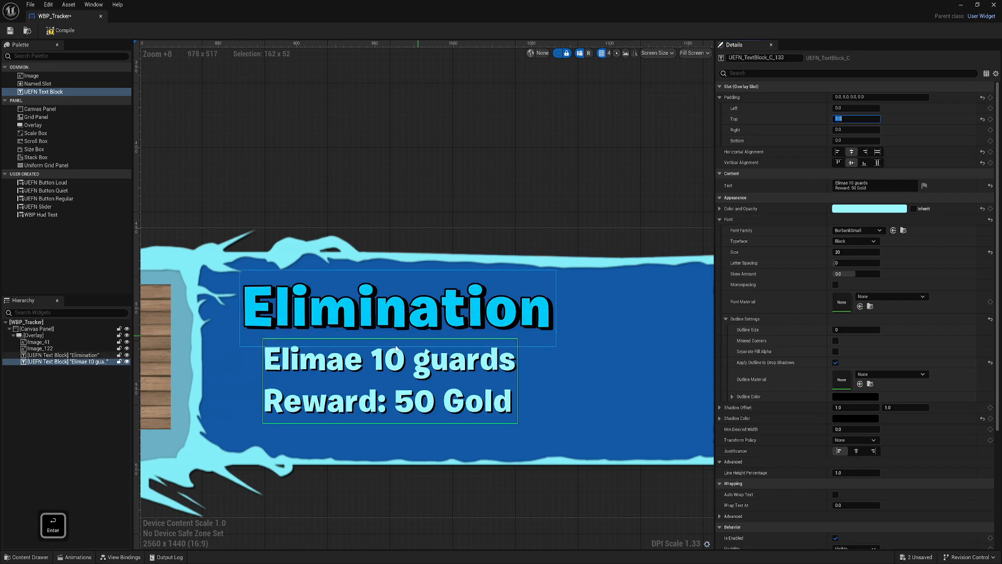
scroll(397, 313, "down", 6)
left_click(834, 131)
type("5")
key("Return")
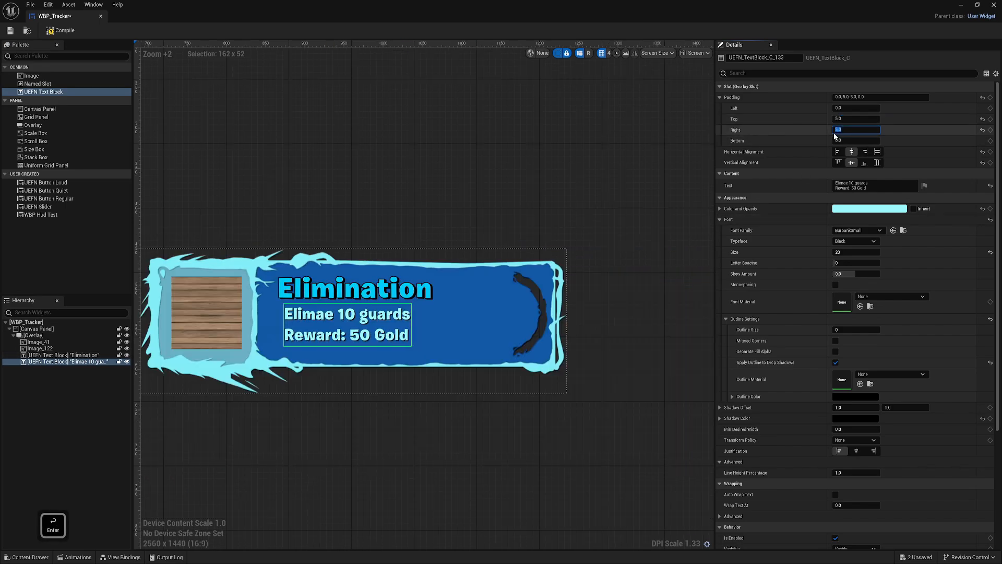
left_click(854, 251)
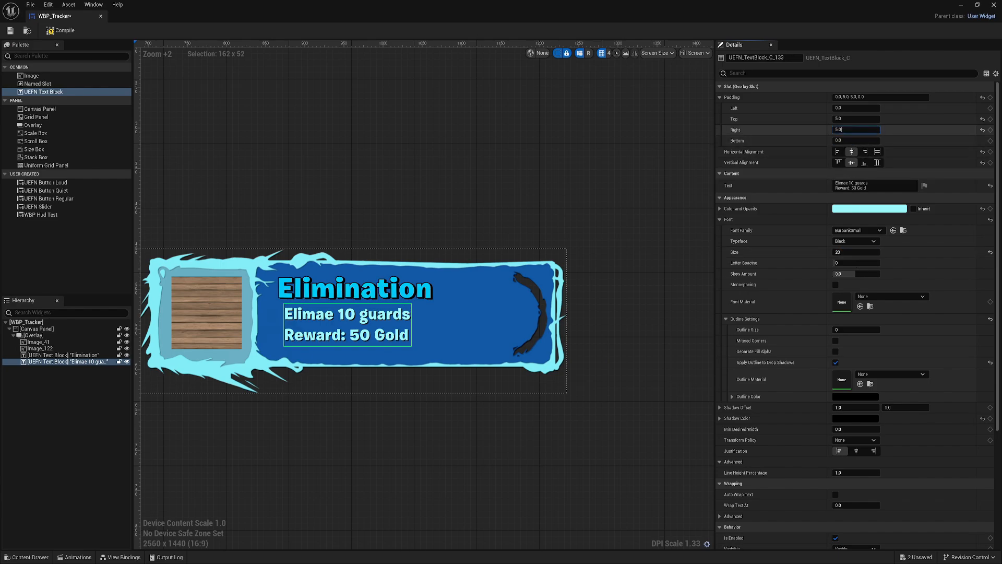
key("BackSpace")
key("BackSpace")
key("BackSpace")
type("10")
key("Return")
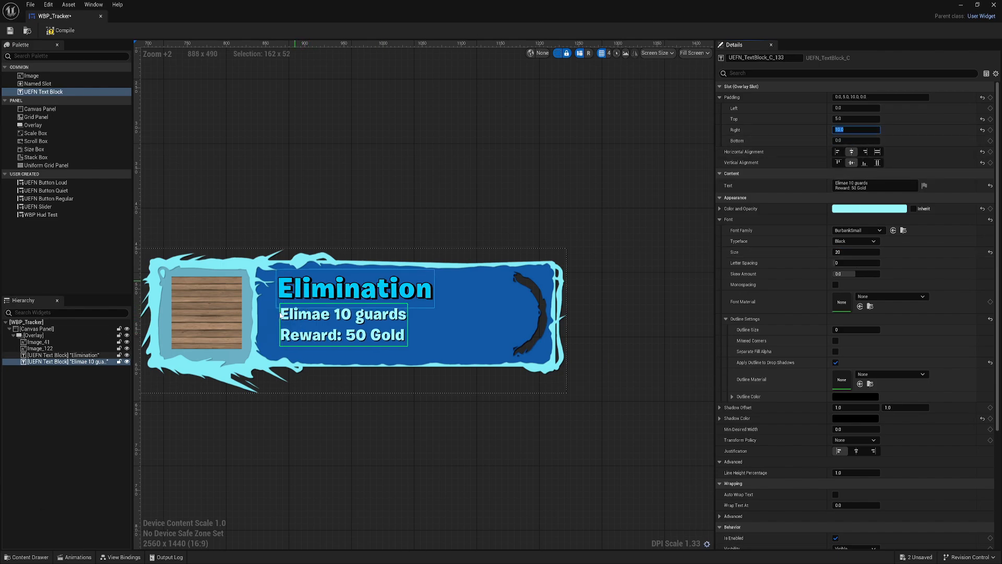
Step: Add a Size Box to the Overlay below the two text blocks in the hierarchy
right_click_drag(467, 236, 537, 226)
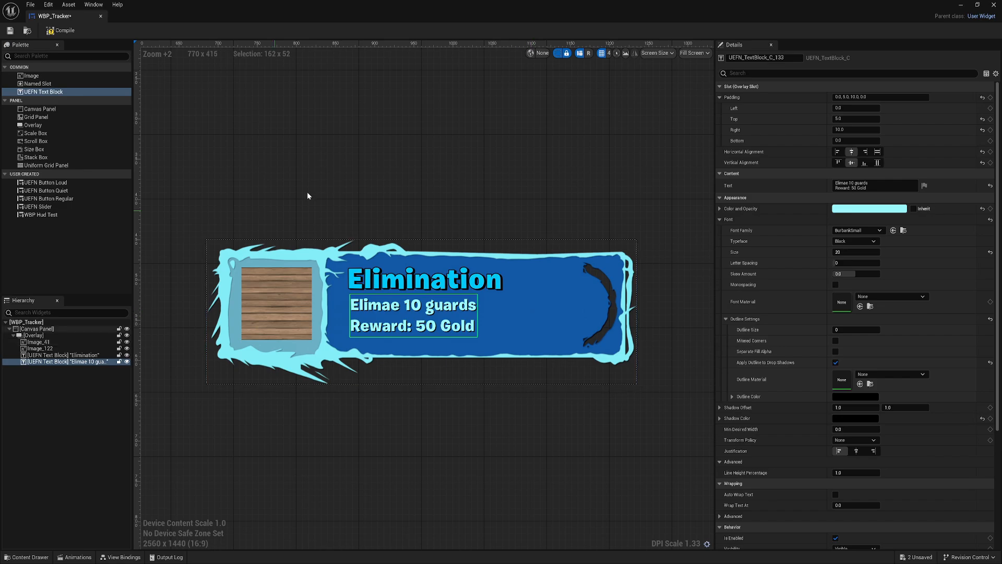
right_click_drag(307, 192, 364, 148)
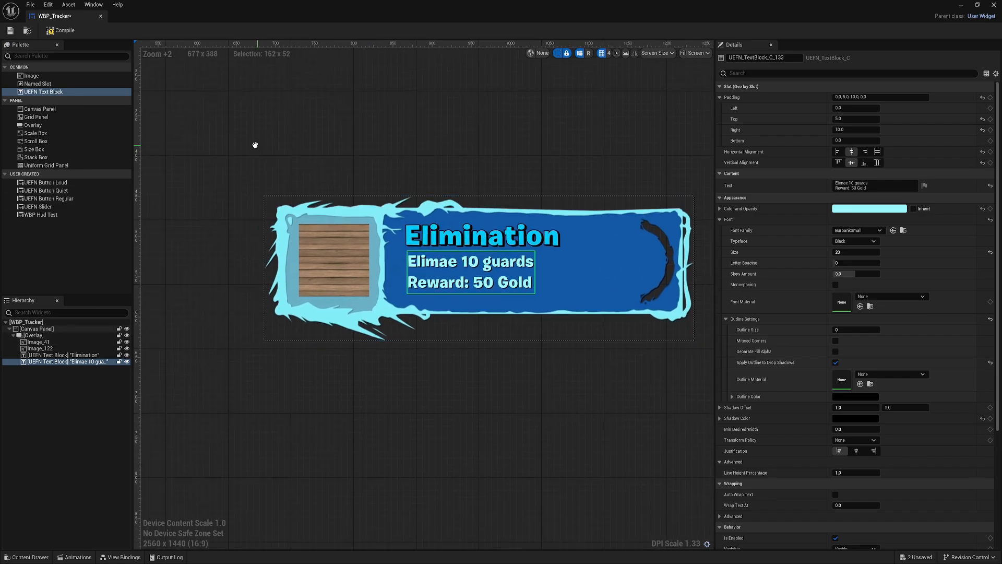
right_click_drag(253, 145, 217, 156)
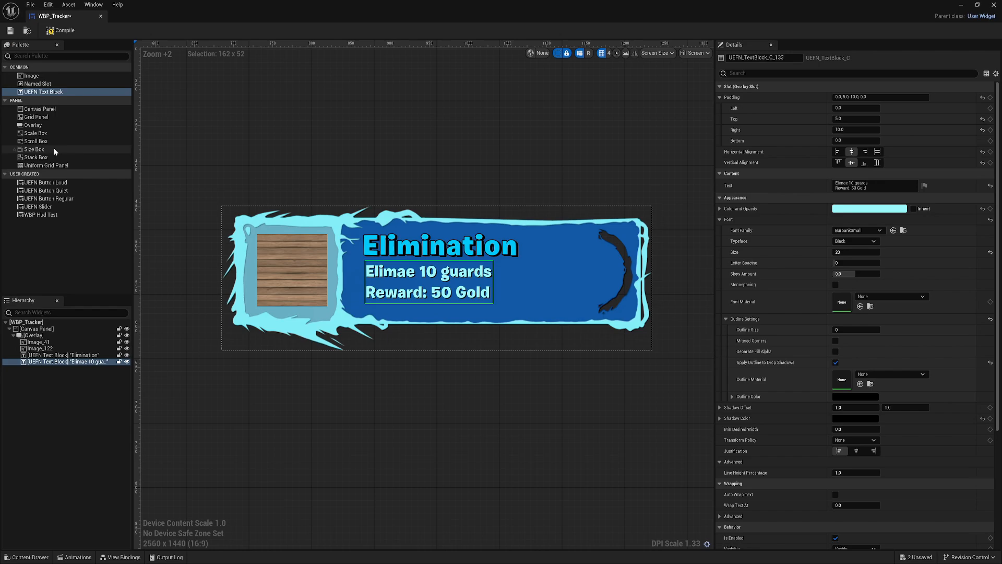
left_click_drag(35, 149, 36, 370)
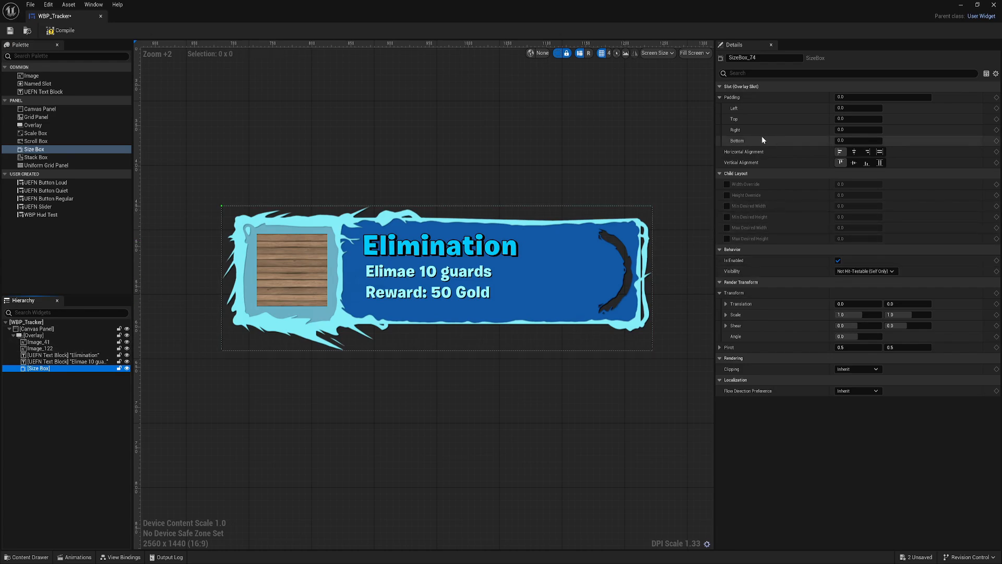
scroll(580, 273, "up", 2)
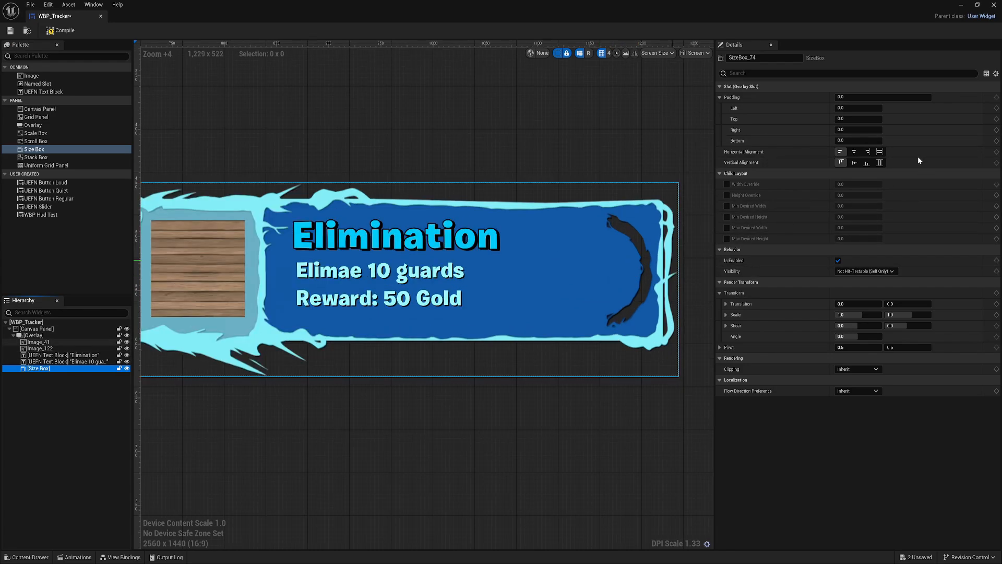
Step: Align the Size Box right horizontally and centre vertically, with a width override of 120 and a height override of 50
left_click(867, 151)
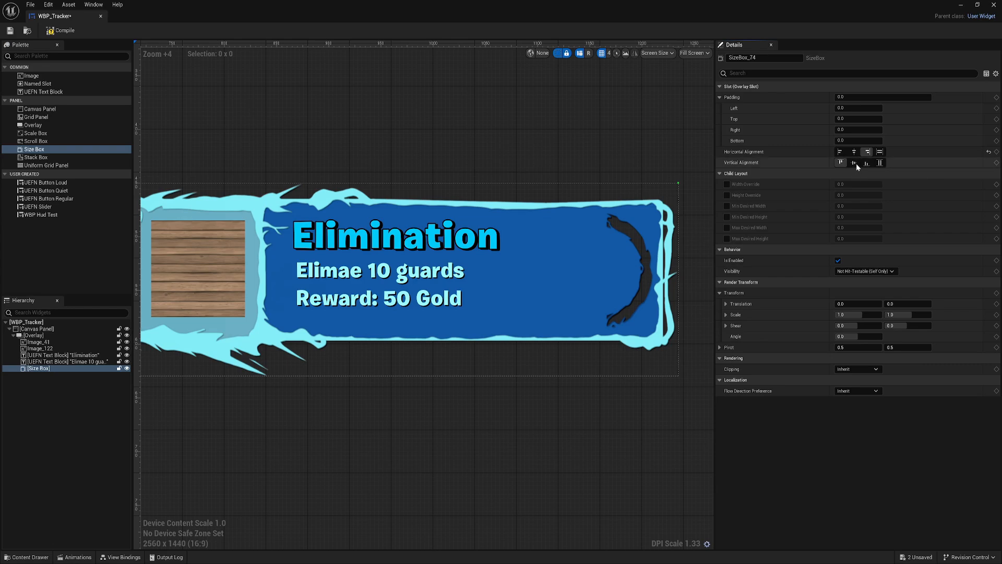
left_click(855, 164)
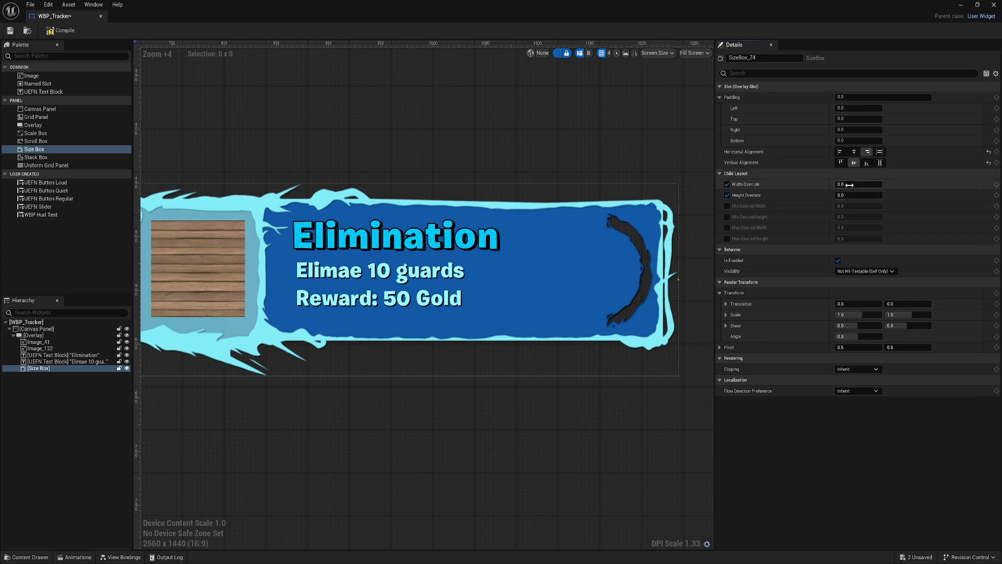
type("120")
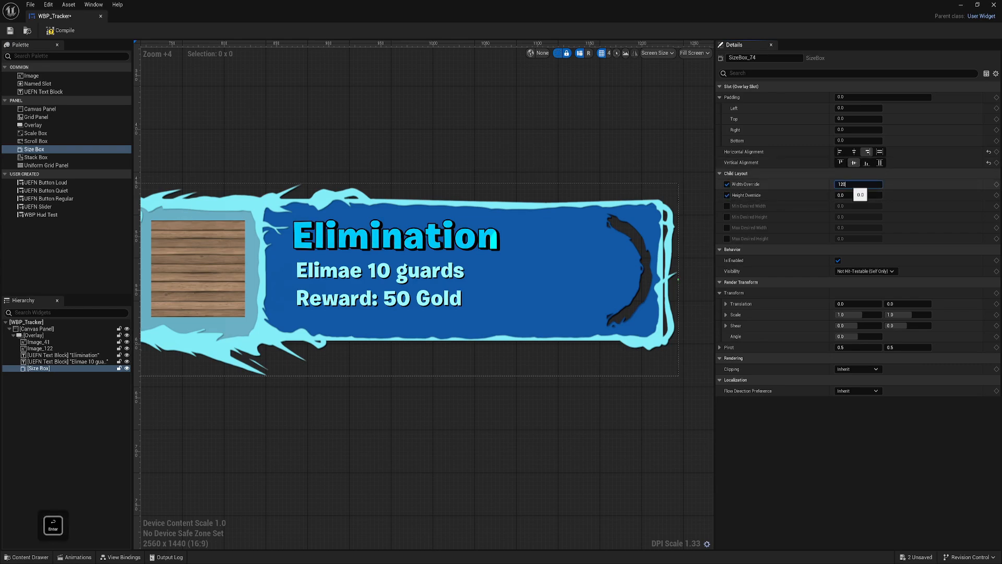
key("Tab")
type("50")
key("Return")
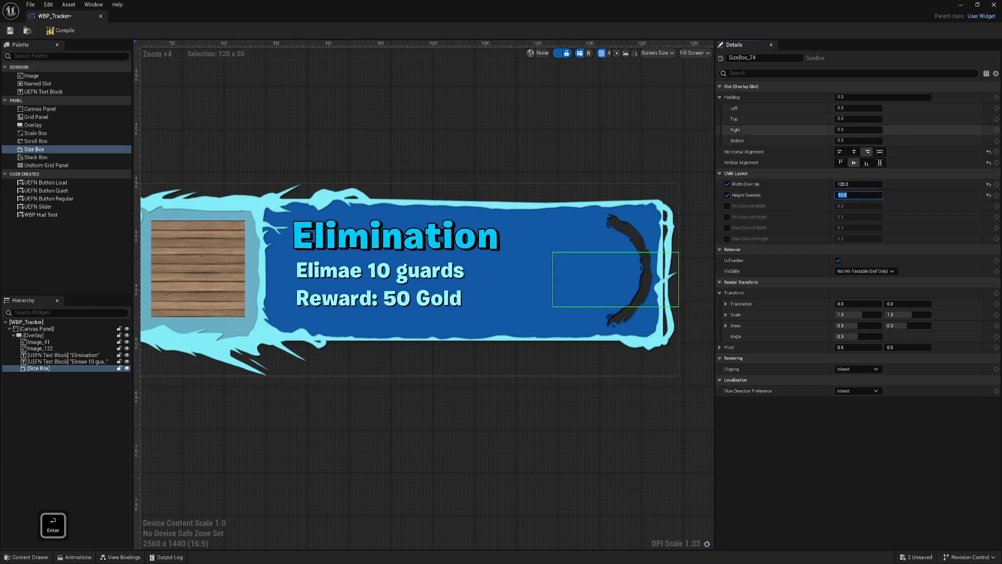
Step: Give the Size Box a top padding of 5 and a right padding of 30
left_click(856, 119)
type("5")
key("Return")
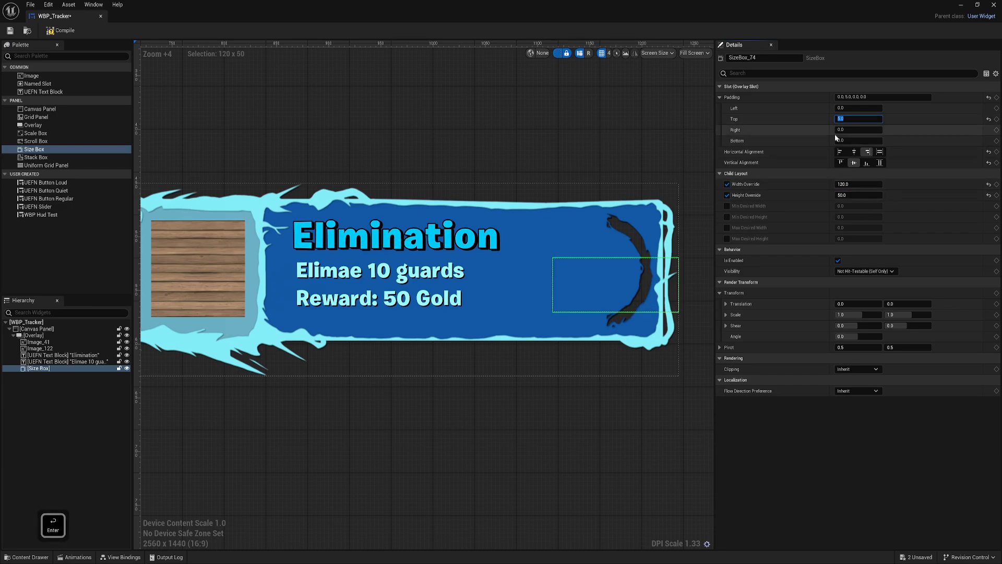
key("Tab")
type("30")
key("Return")
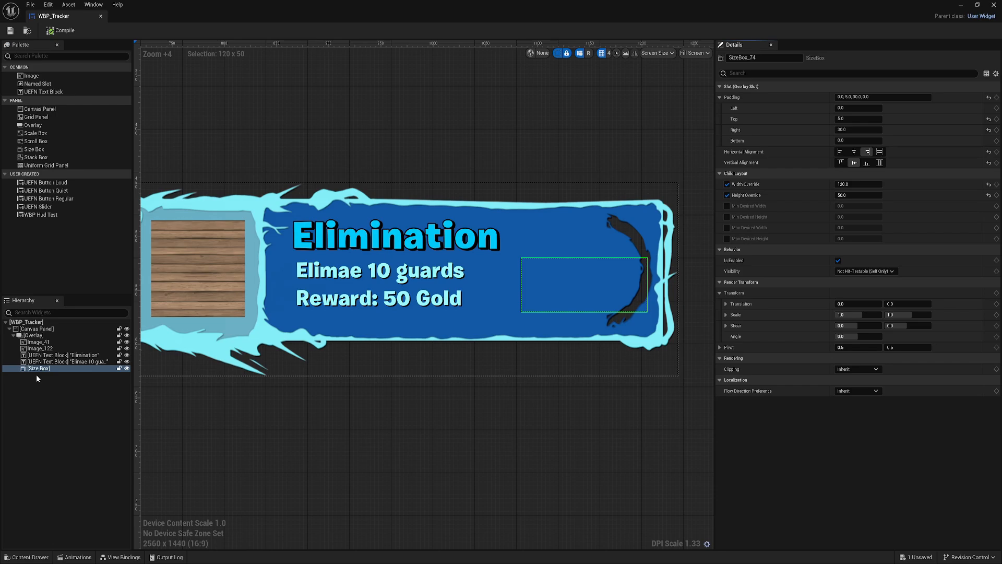
Step: Nest an Overlay inside the Size Box and add a UEFN Text Block inside that Overlay
left_click_drag(33, 125, 39, 370)
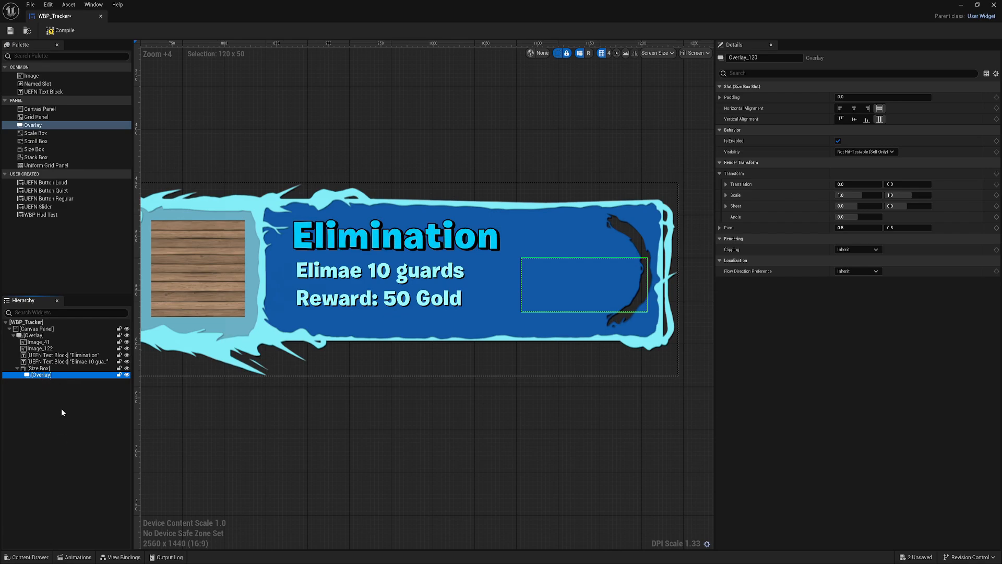
left_click_drag(52, 92, 48, 375)
left_click(58, 375)
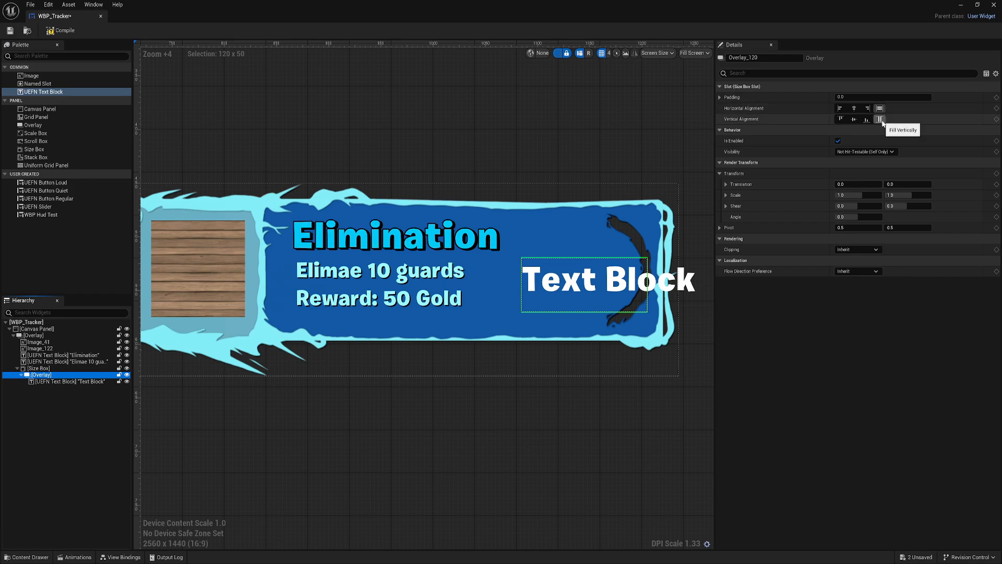
Step: Centre the nested text block vertically, set its content to "99" and its font size to 35
left_click(75, 382)
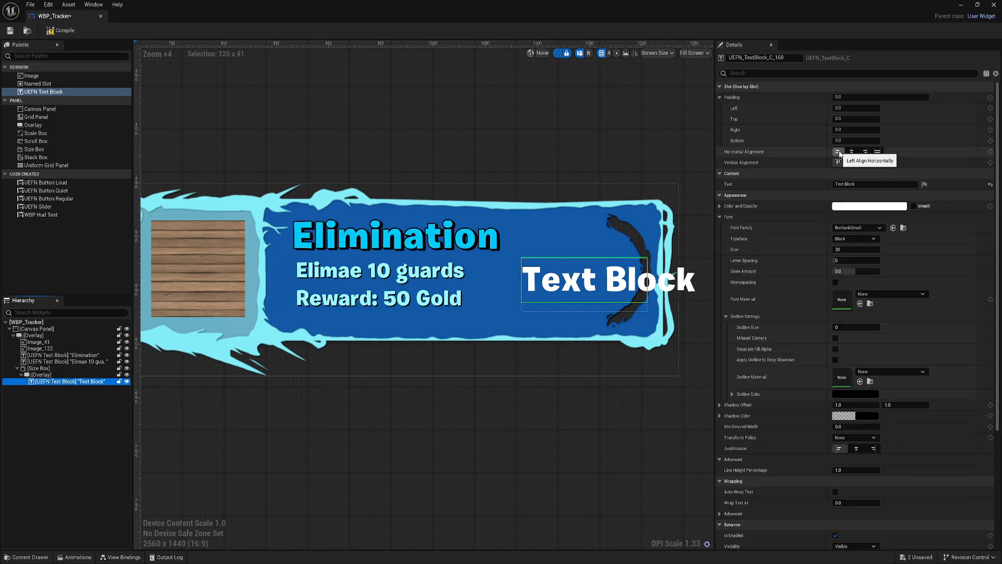
left_click(852, 162)
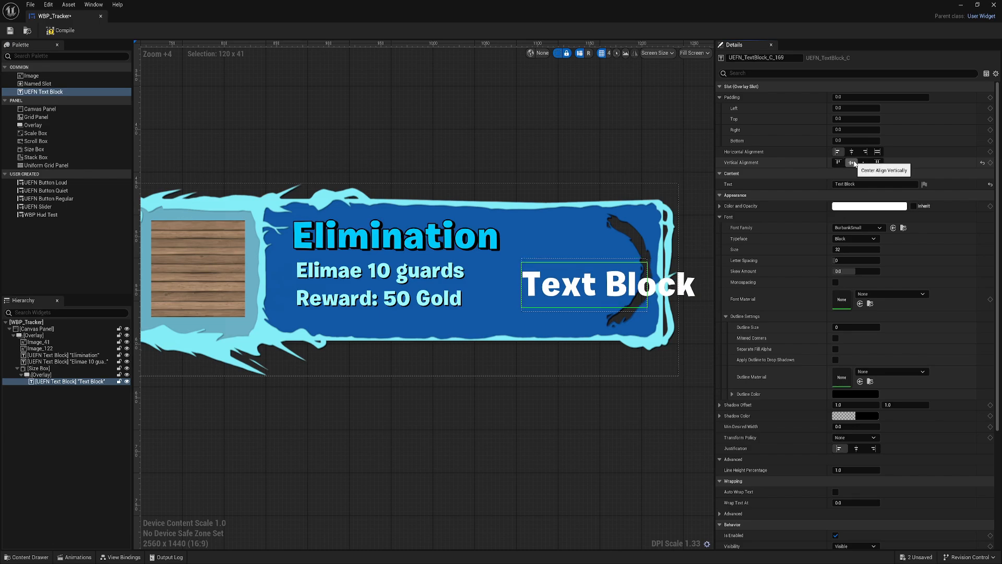
left_click(856, 184)
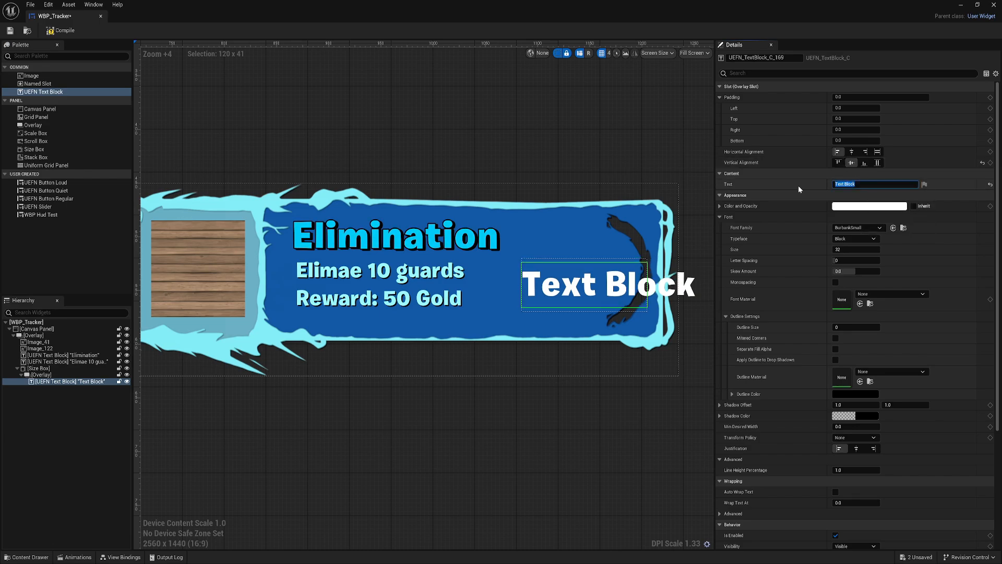
type("99")
key("Return")
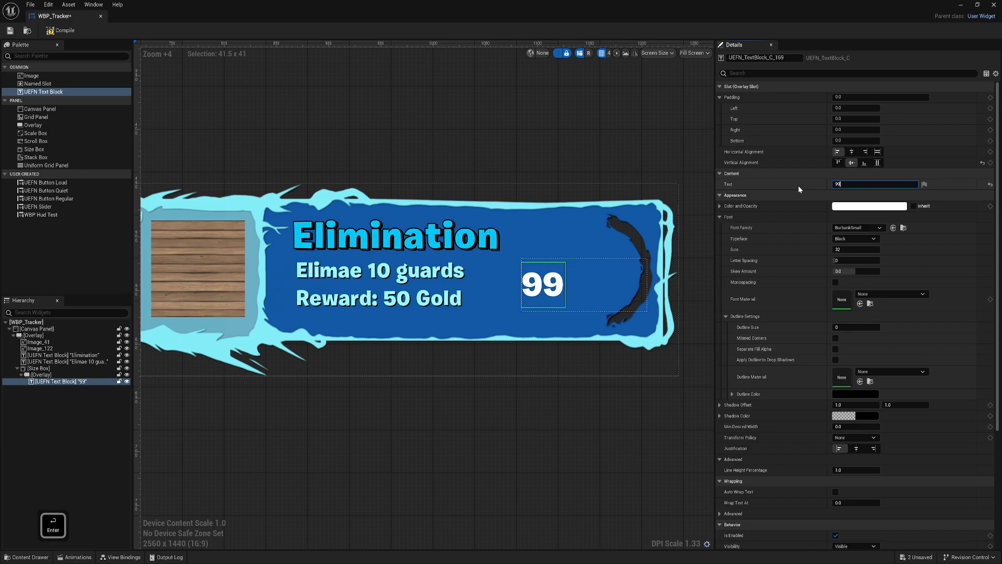
type("35")
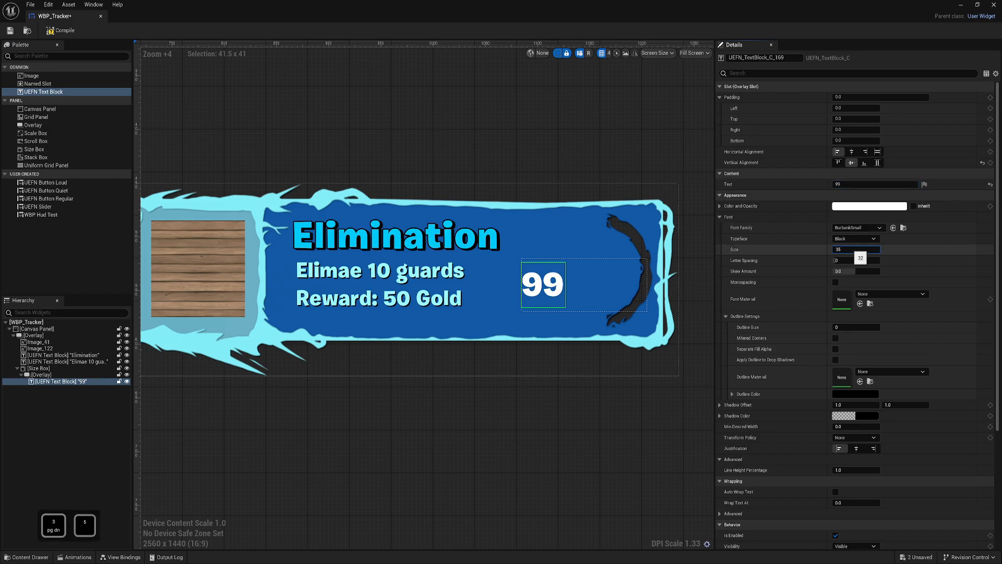
key("Return")
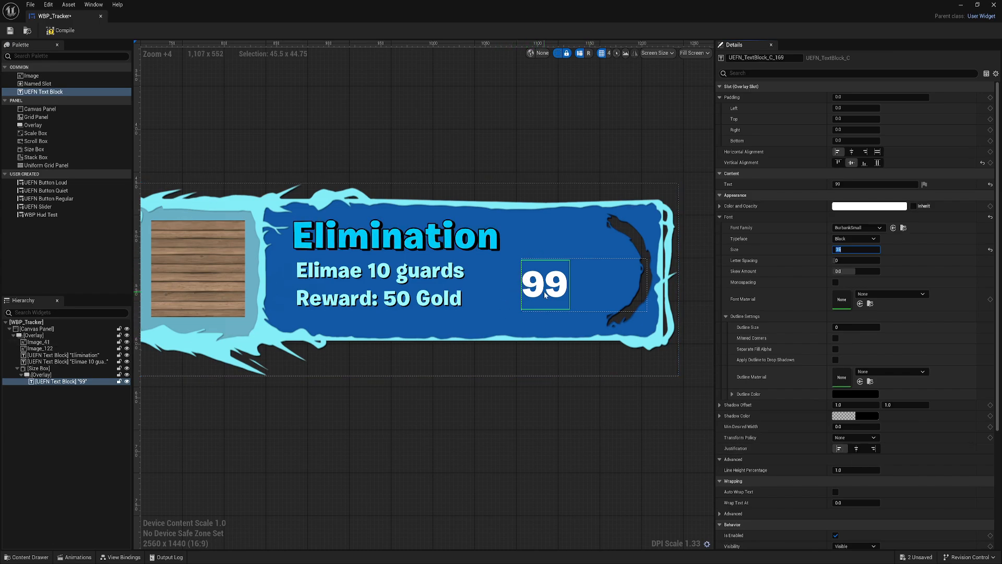
Step: Add a second text block to the nested Overlay, centred both ways with centred justification, and set its content to "/"
left_click_drag(46, 96, 62, 387)
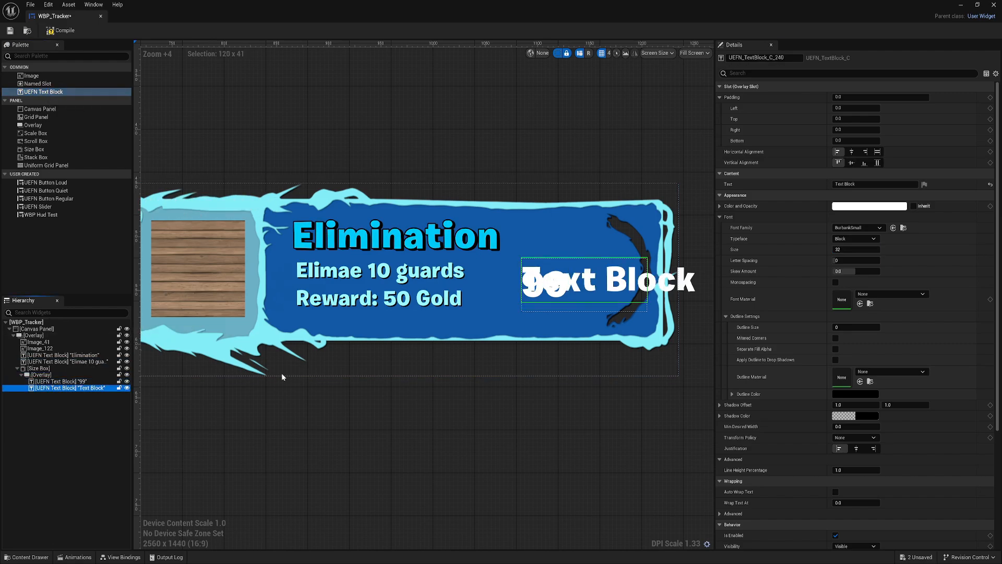
left_click(851, 152)
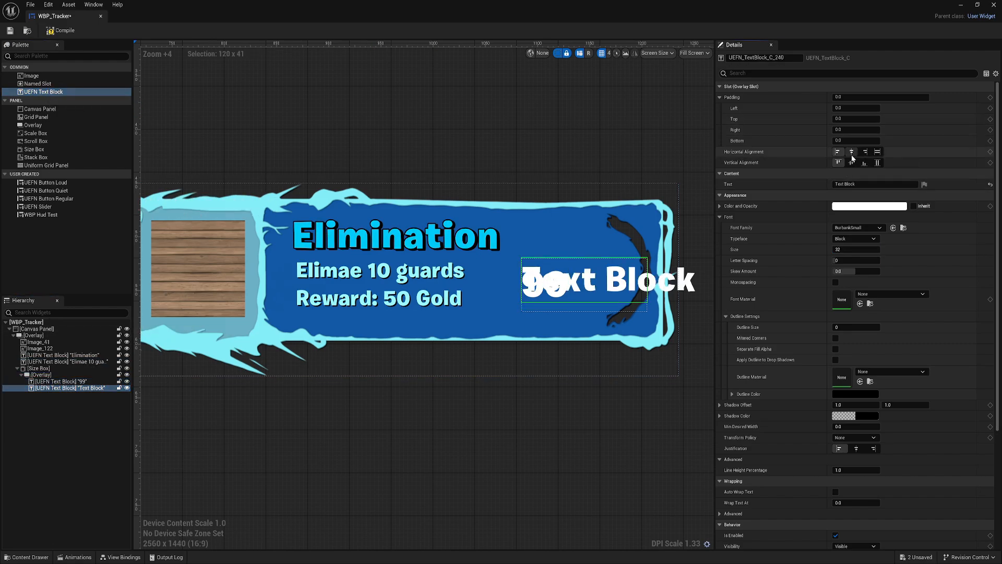
left_click(851, 163)
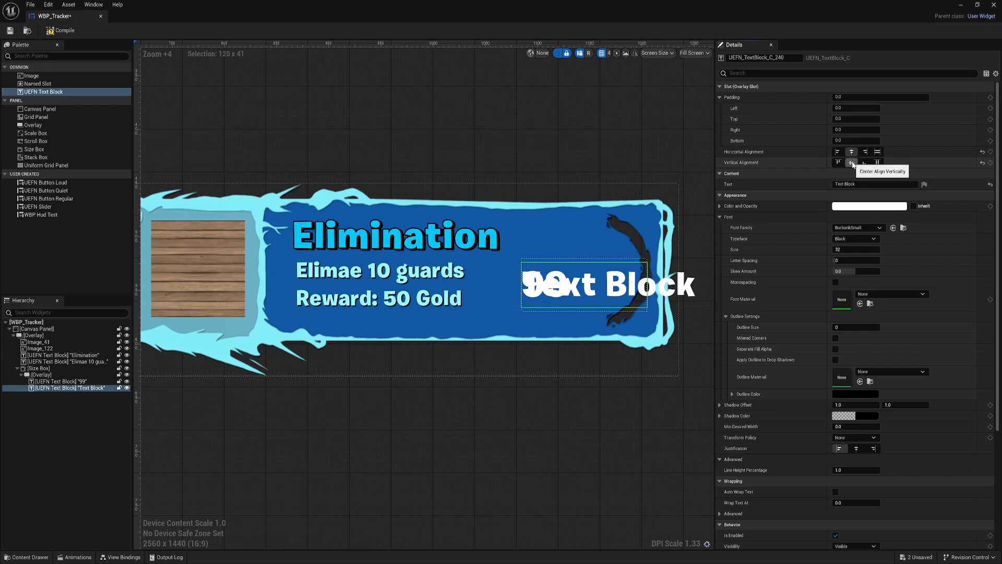
left_click(857, 448)
left_click_drag(864, 185, 819, 185)
type("?")
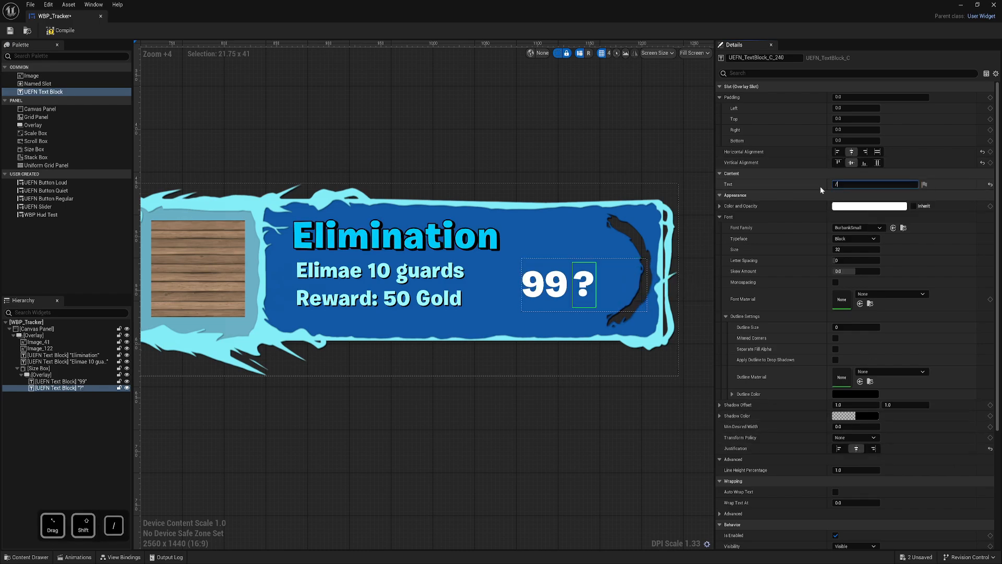
key("BackSpace")
type("/")
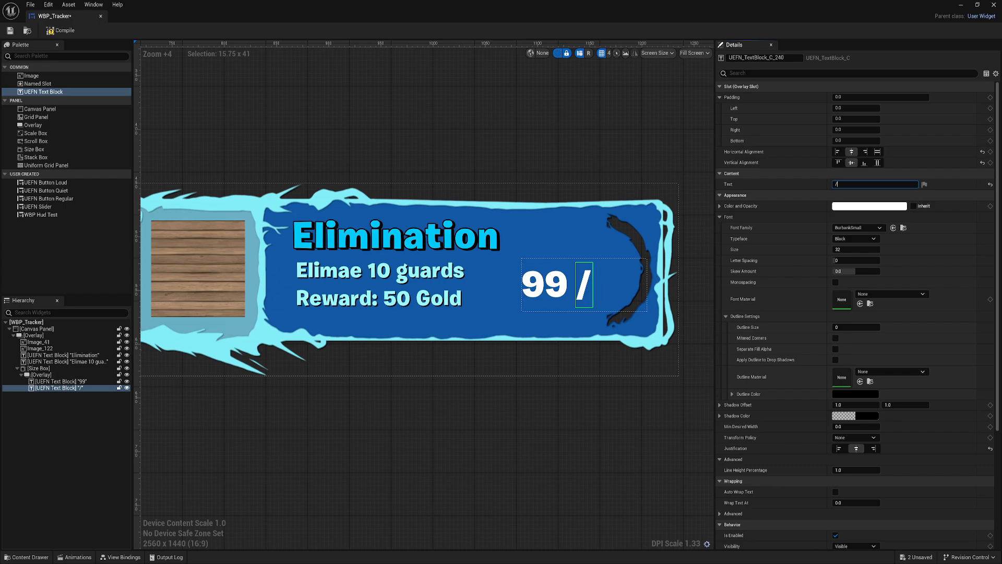
Step: Give the slash text block a right padding of 5, a bottom padding of 10 and a font size of 35
left_click(856, 130)
type("5")
key("Tab")
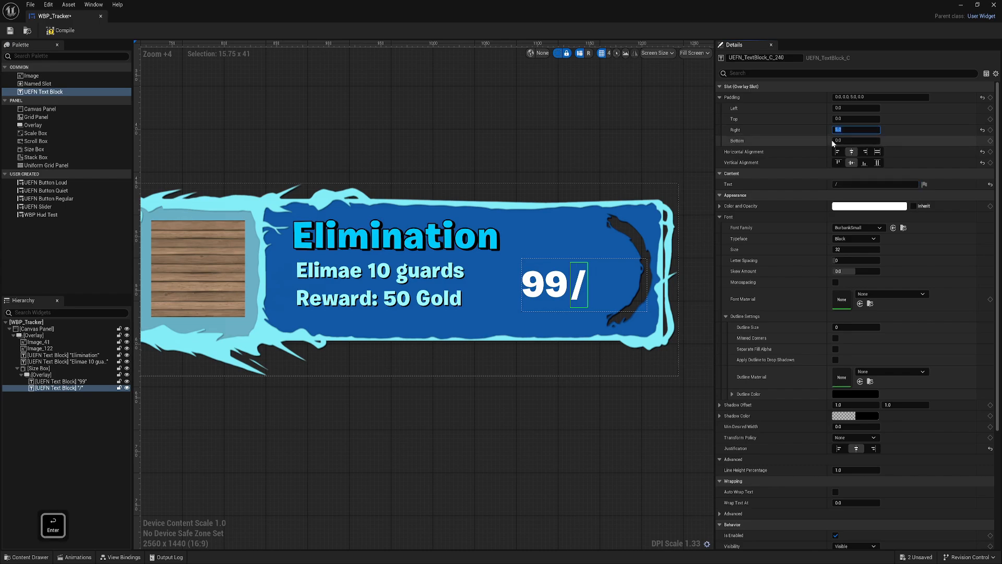
type("10")
key("Return")
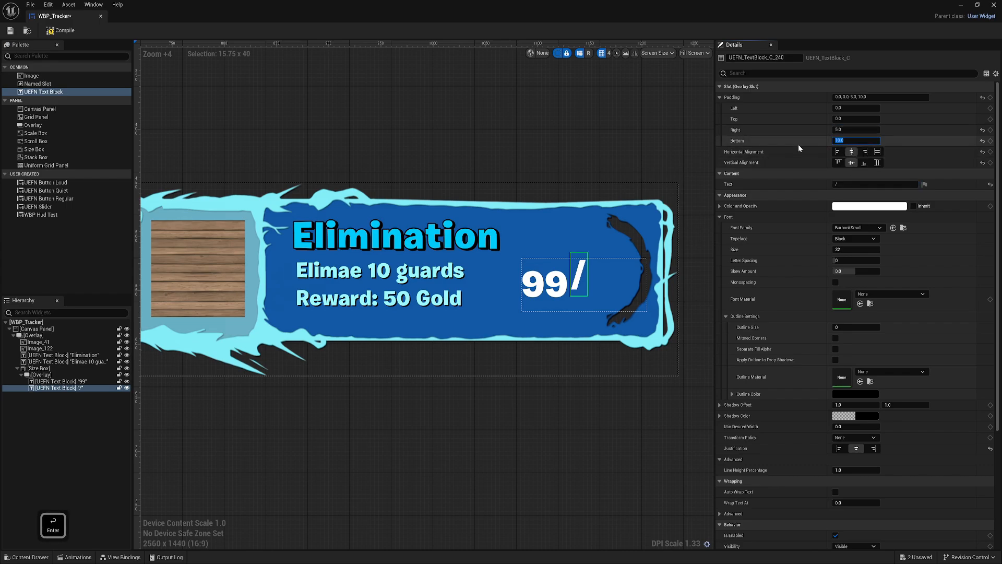
left_click(857, 250)
type("35")
key("Return")
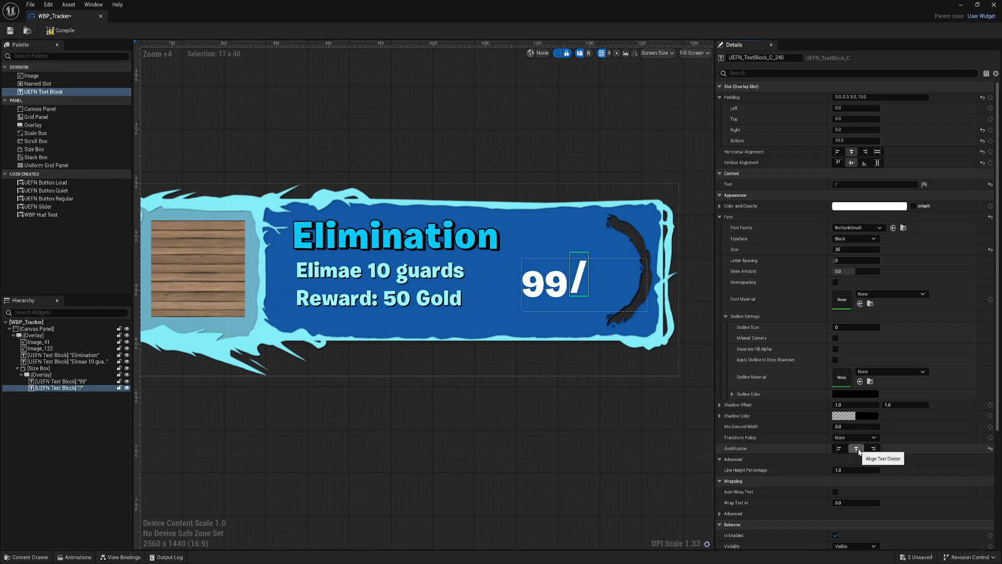
Step: Duplicate the "99" text block, place the copy below the slash block in the hierarchy and align it right horizontally
left_click(57, 381)
key("ctrl+d")
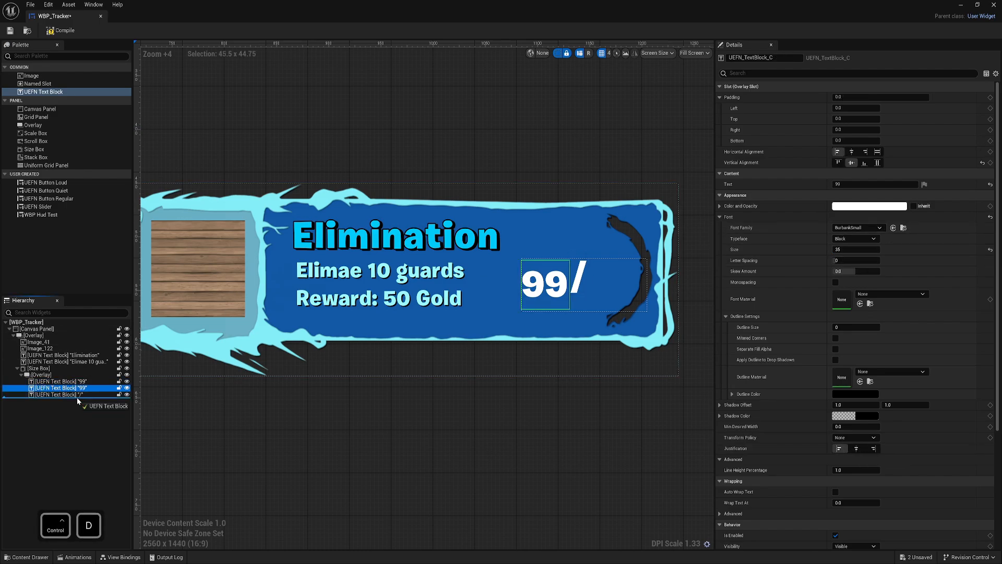
left_click(865, 151)
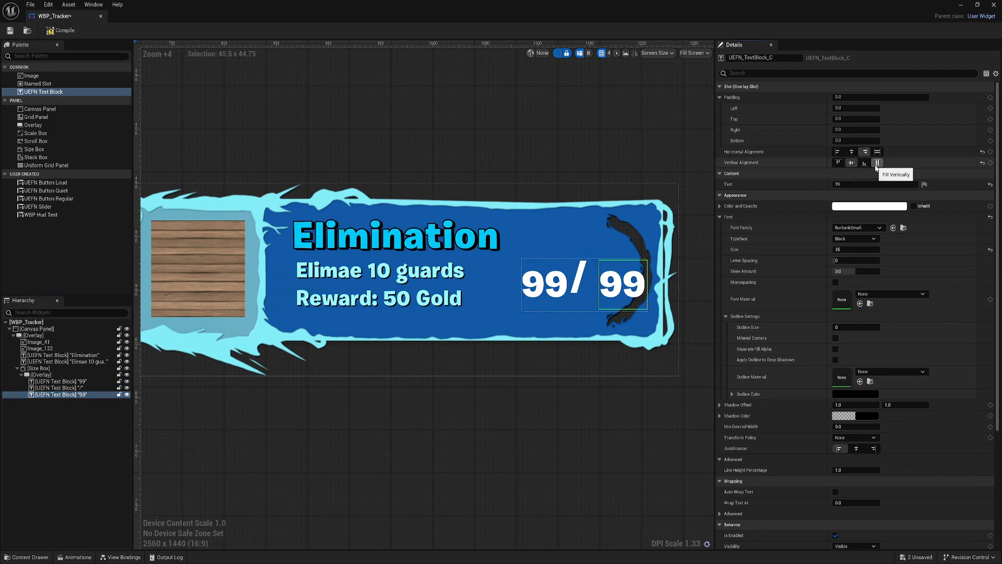
Step: Give the duplicated "99" block a right padding of 75, a bottom padding of 10 and right text justification
type("75")
left_click_drag(848, 130, 800, 140)
key("Return")
type("10")
key("Return")
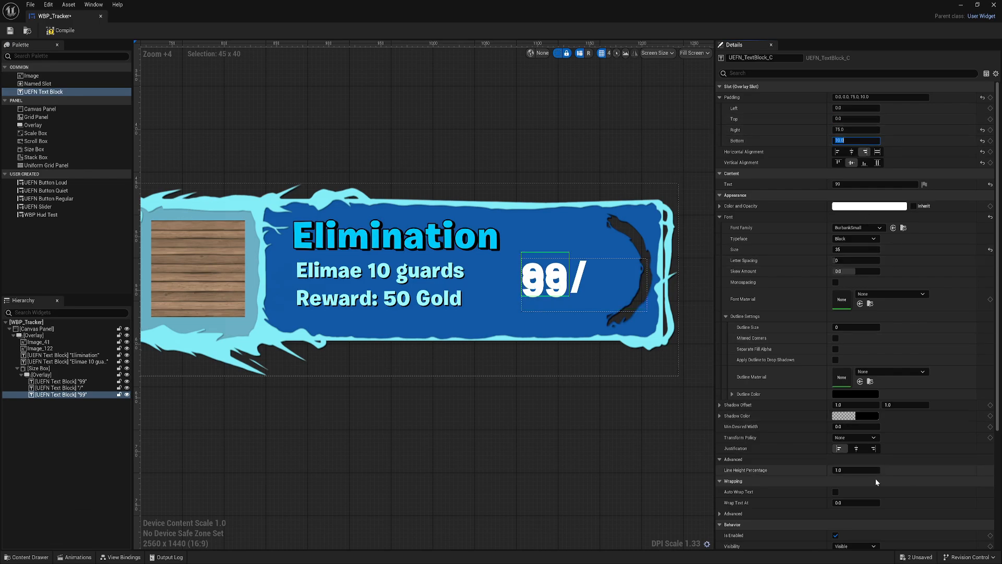
left_click(873, 448)
left_click(874, 449)
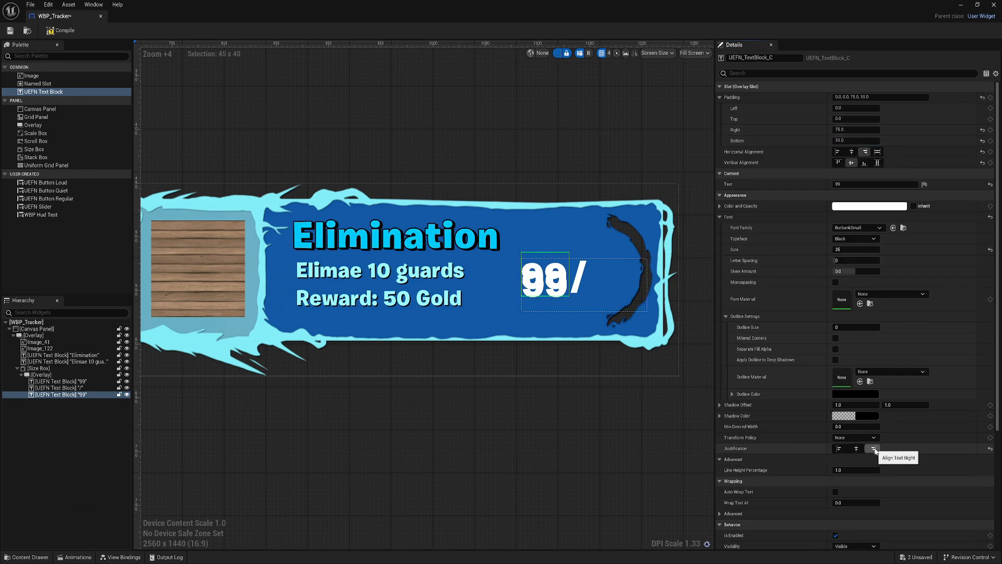
Step: Place the original "99" block after the slash with a left padding of 65 and a bottom padding of 10
left_click(75, 381)
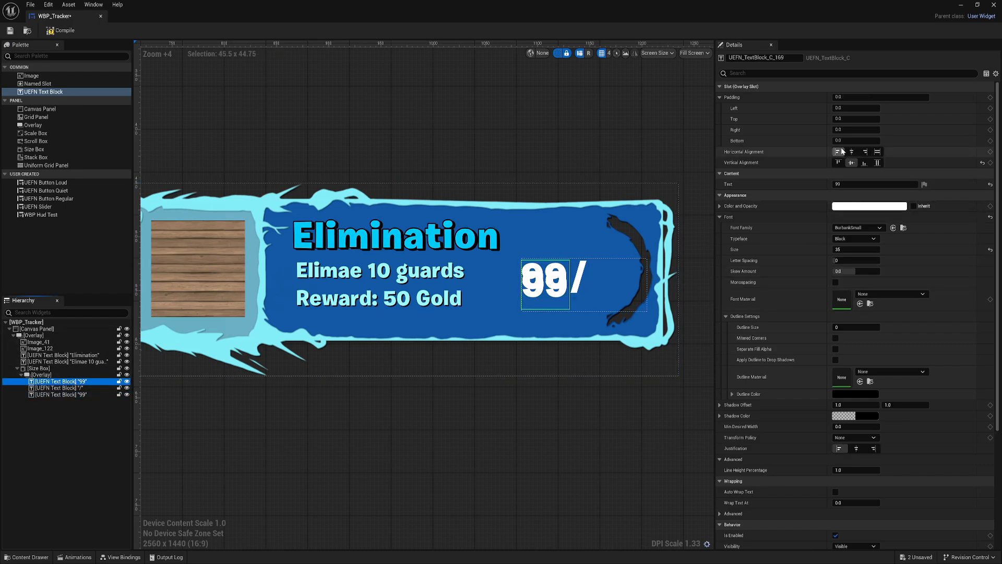
left_click_drag(846, 108, 804, 108)
type("20")
key("Return")
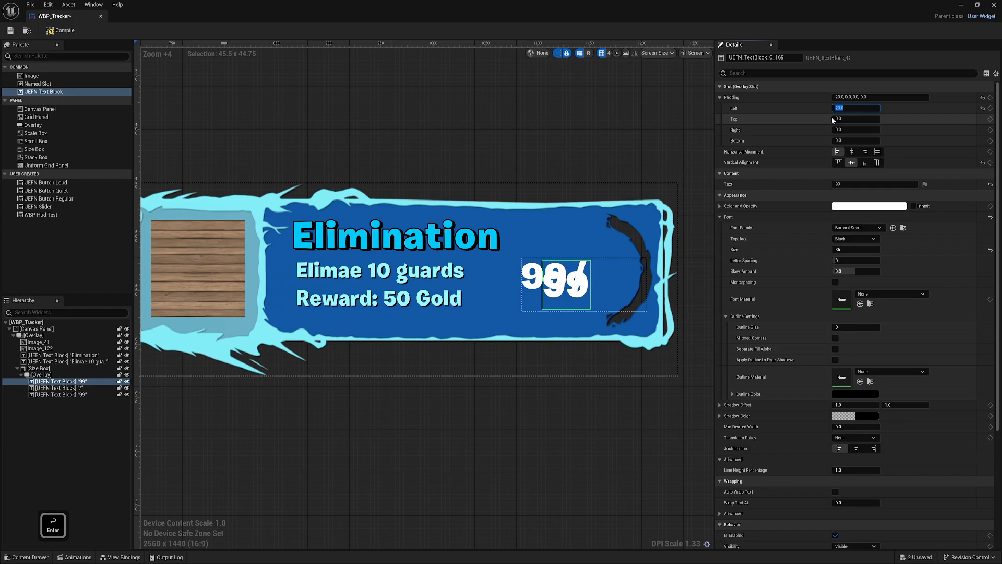
left_click_drag(845, 141, 826, 143)
type("10")
key("Return")
left_click_drag(845, 109, 805, 109)
type("35")
key("Return")
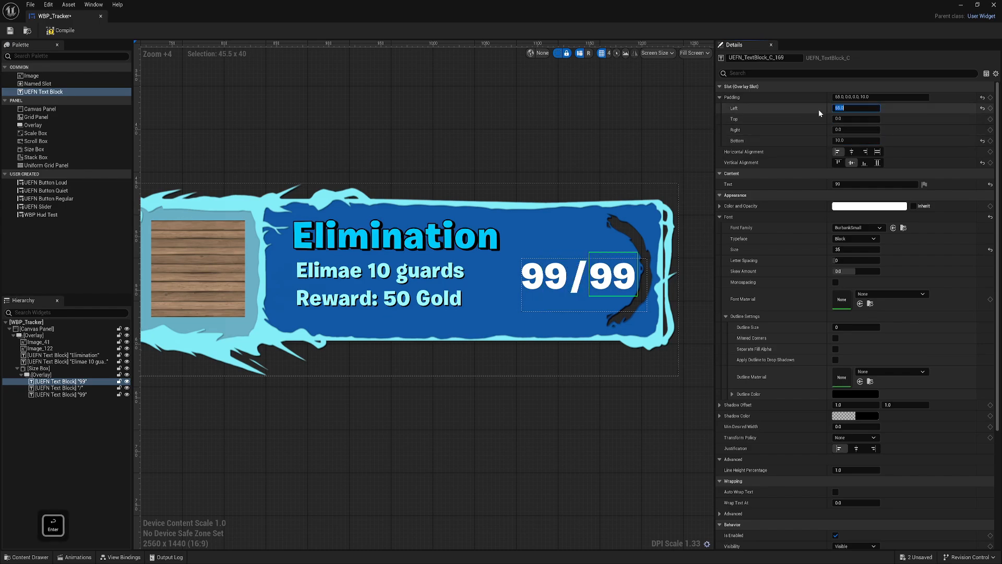
Step: Set the content of the text block after the slash to "12"
left_click(851, 184)
type("1")
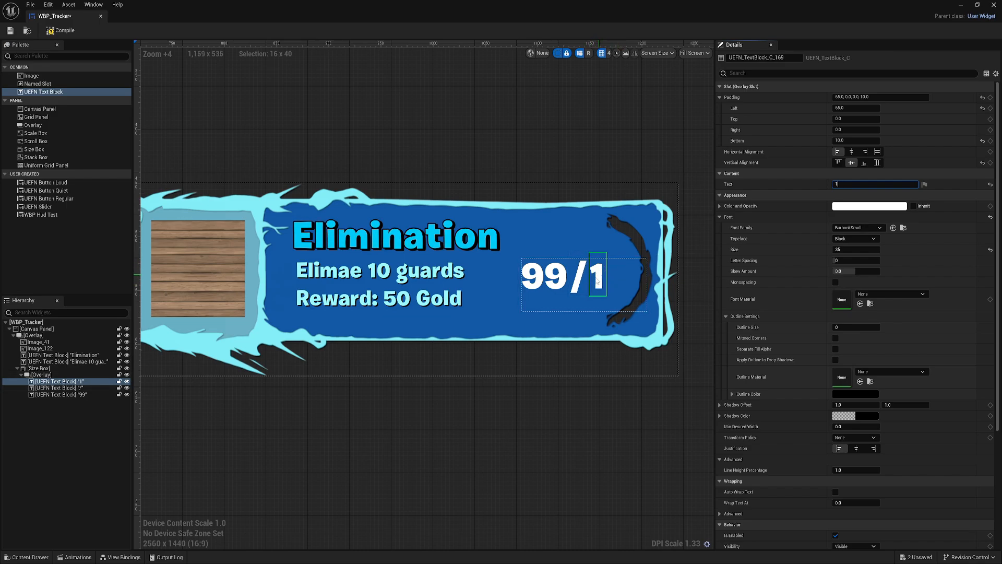
type("2")
key("Return")
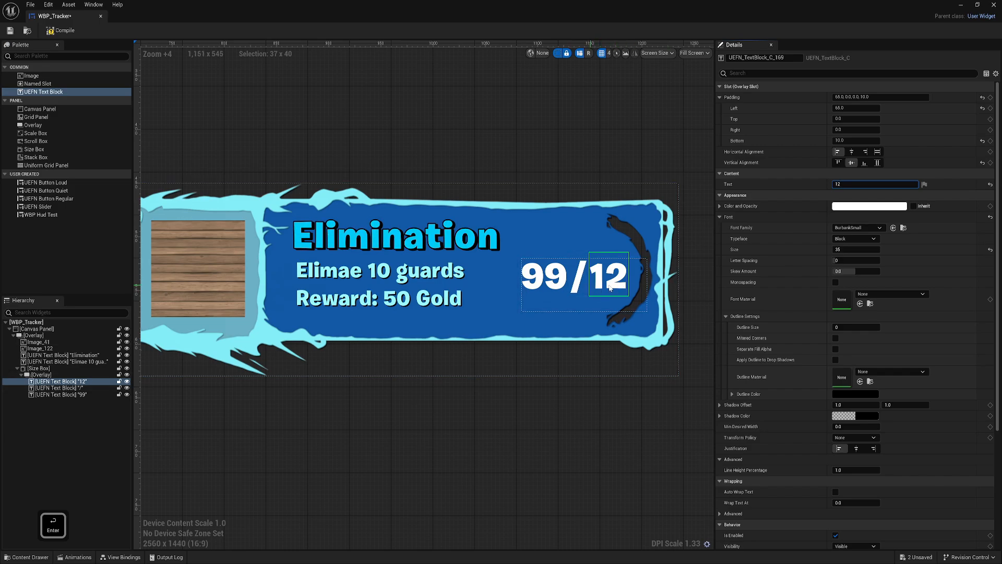
Step: Test the text block before the slash with the contents "1", "110" and finally "999", and select the "12" block
left_click(79, 395)
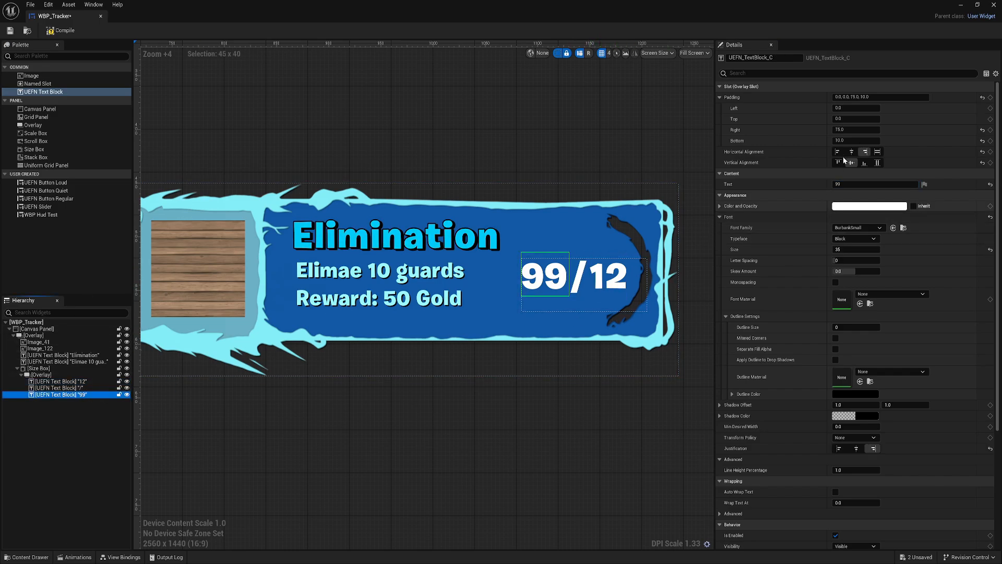
left_click(841, 184)
type("1")
key("Return")
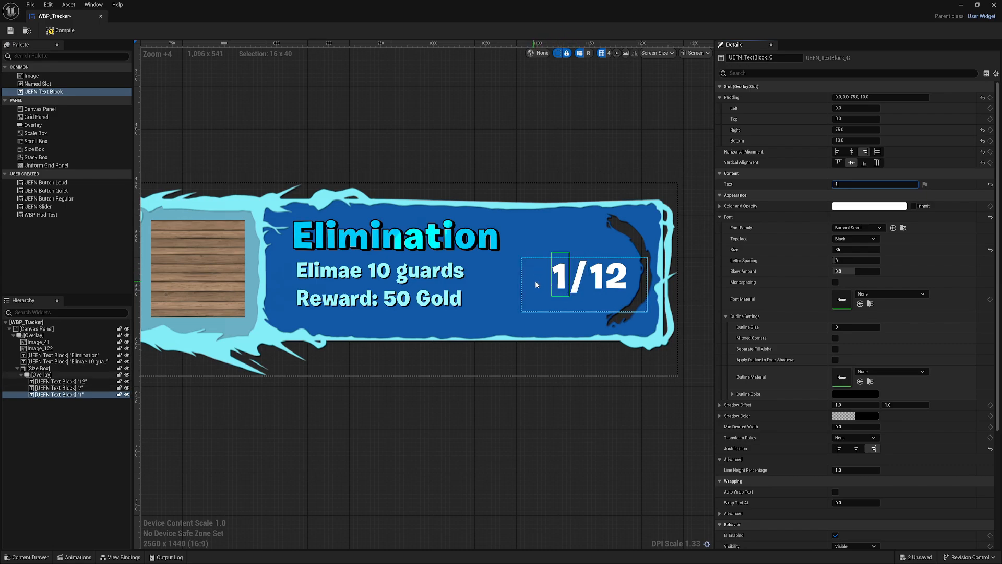
type("10")
key("Return")
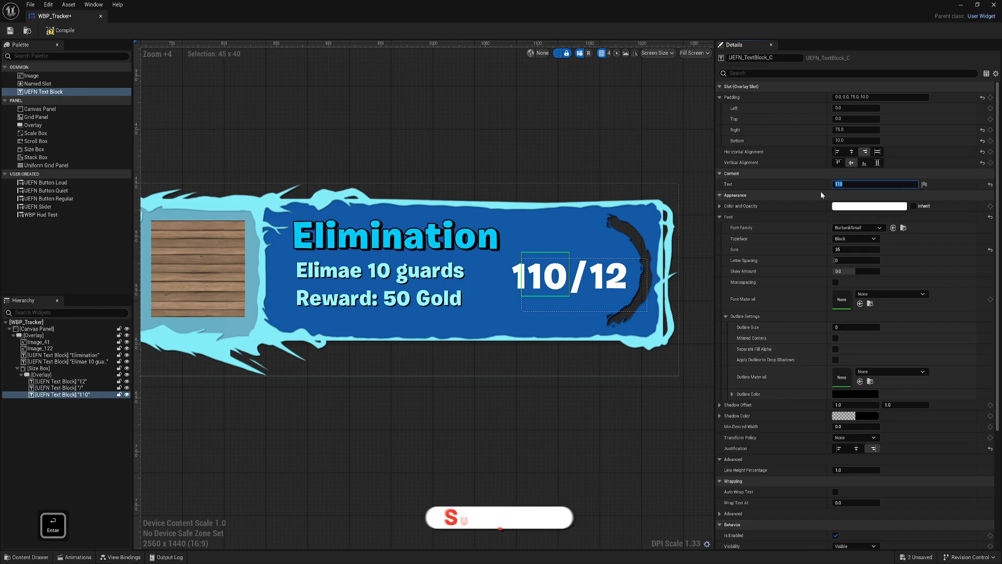
type("999")
left_click(608, 282)
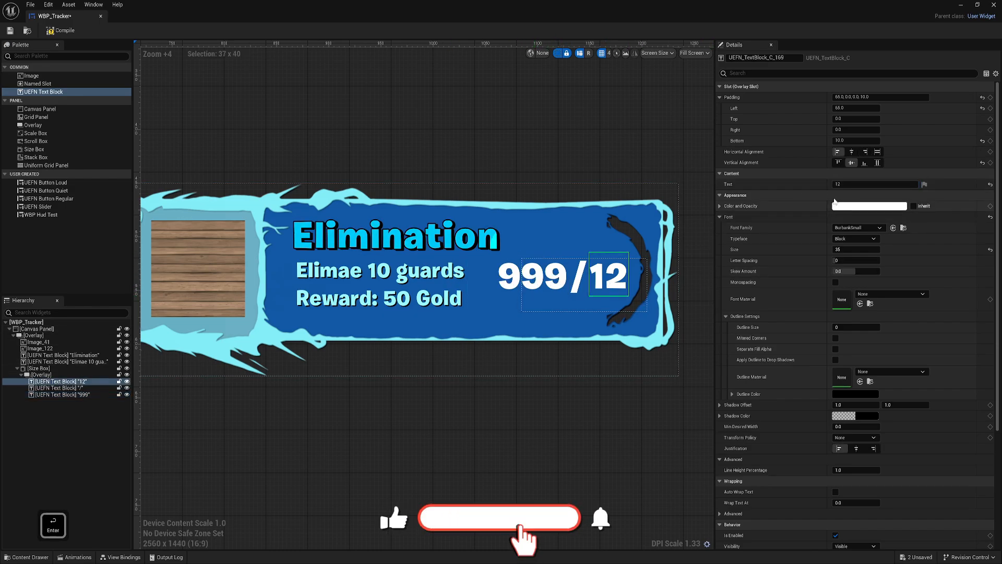
Step: Test the text block after the slash with the content "999", and set it to "99"
type("999")
key("Return")
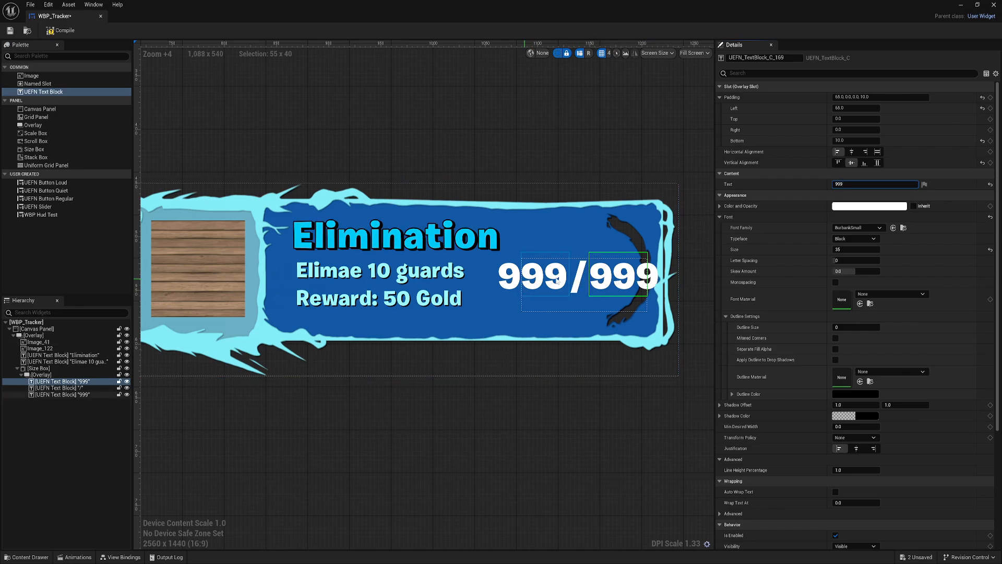
key("BackSpace")
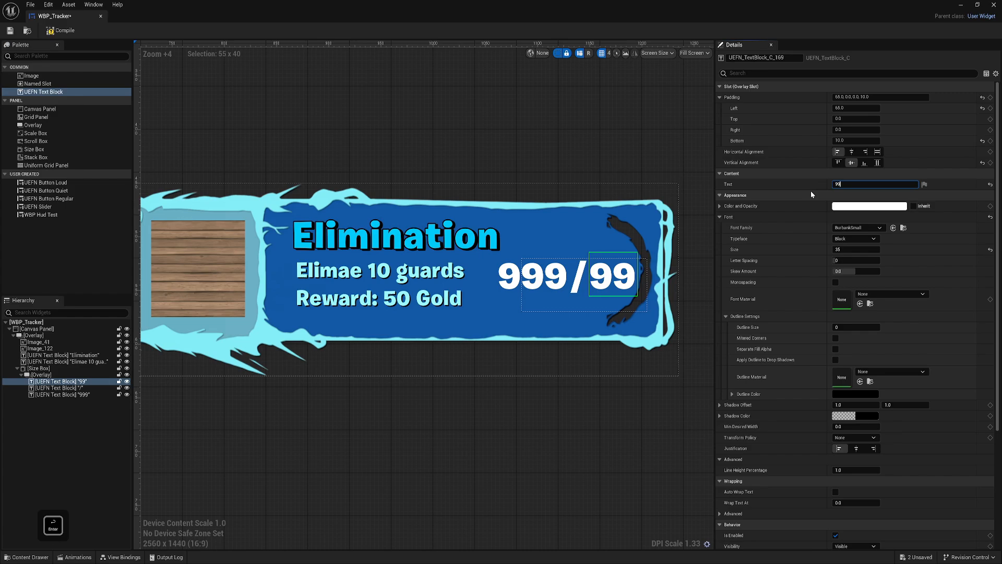
key("Return")
Step: Set the content of the text block before the slash to "99" and save the widget
left_click(78, 395)
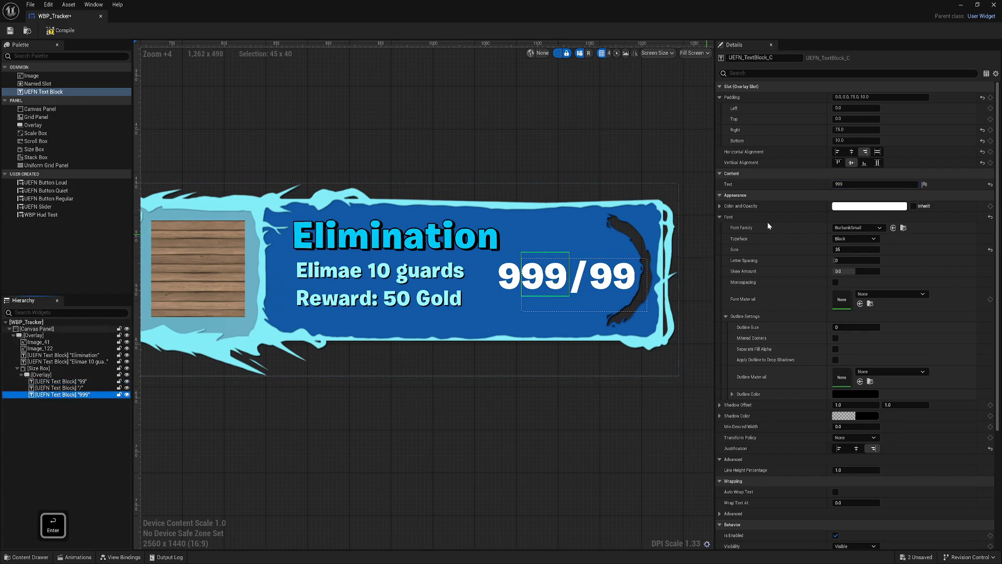
type("99")
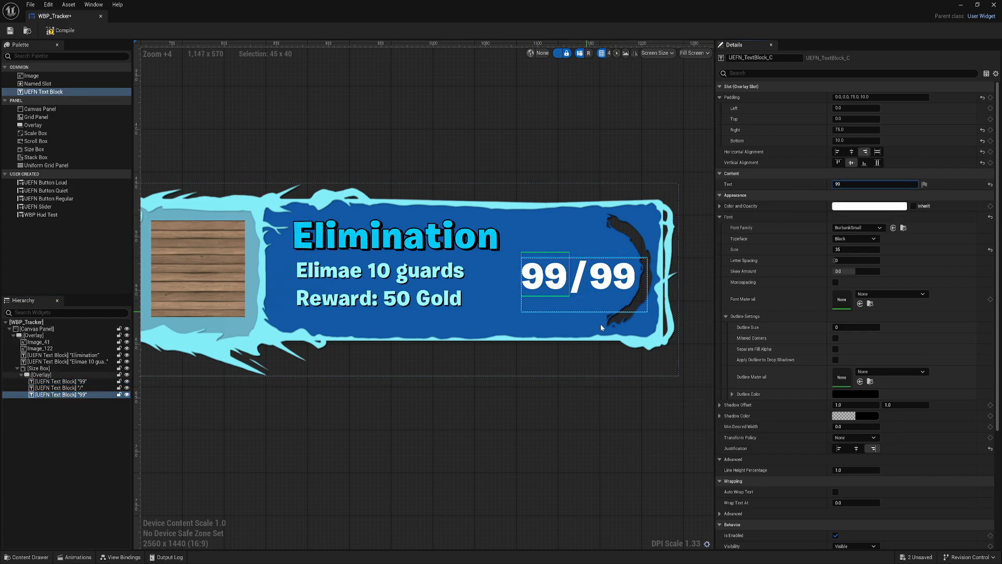
left_click(9, 33)
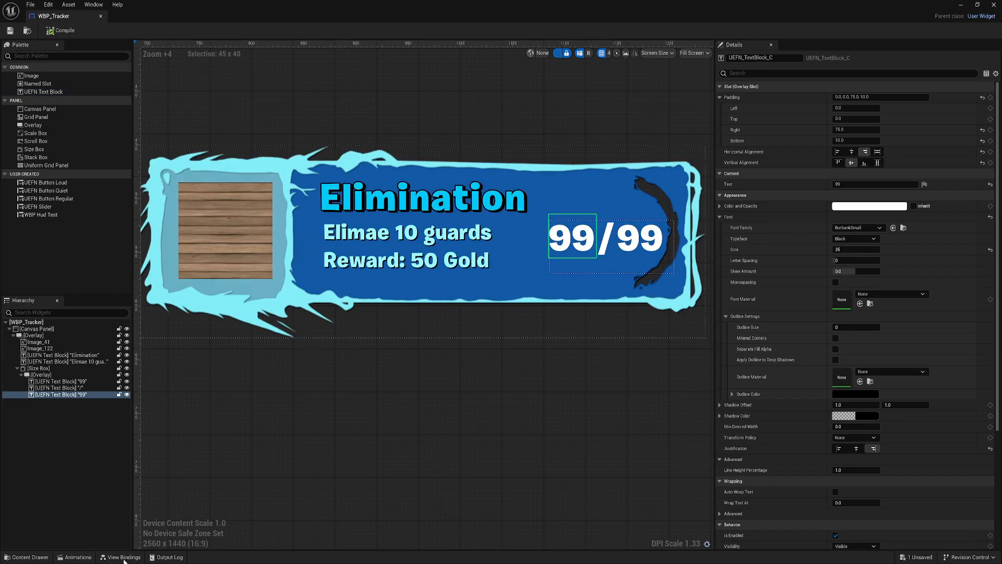
Step: Add the Device - Tracker View Model as a viewmodel for the widget's view bindings
left_click(124, 558)
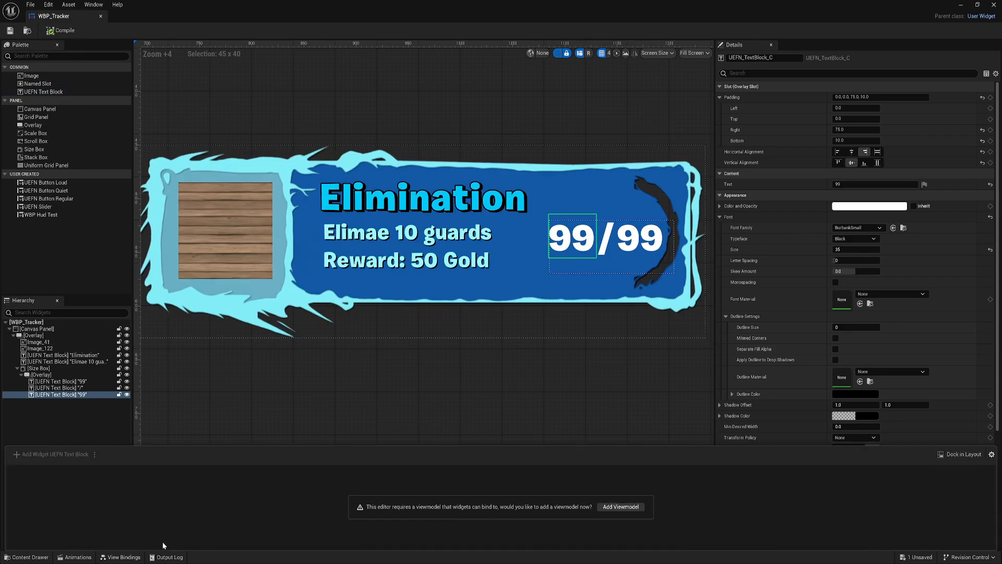
left_click(618, 502)
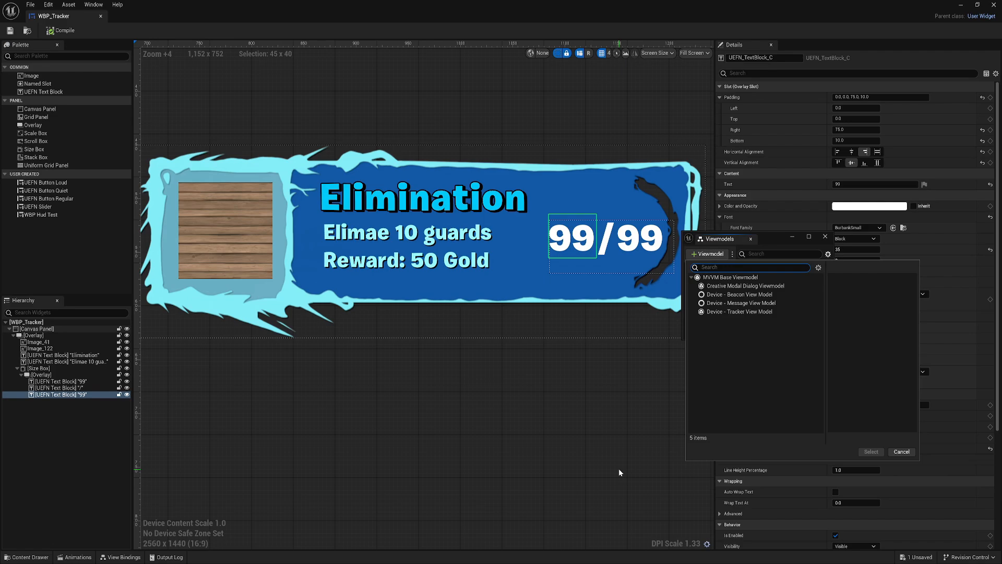
left_click(743, 312)
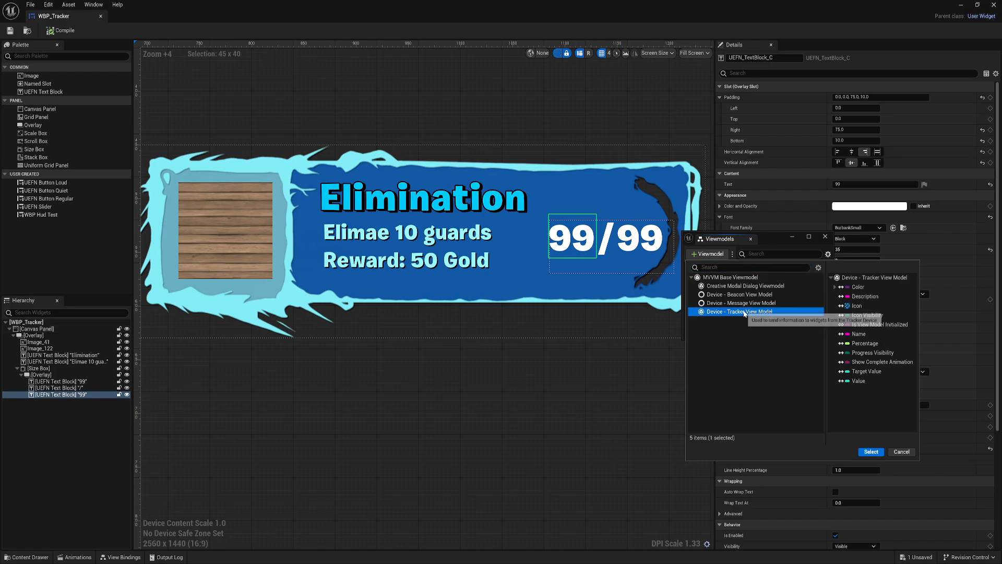
left_click(870, 451)
left_click(825, 236)
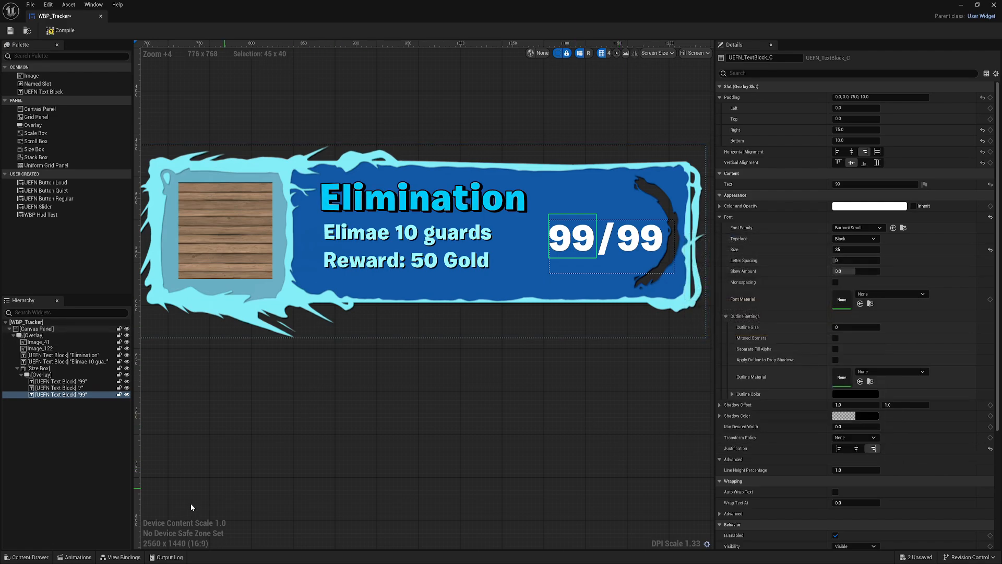
Step: Bind the Text property of the "Elimination" text block to the Name field of MVVM_UEFN_Tracker
left_click(73, 355)
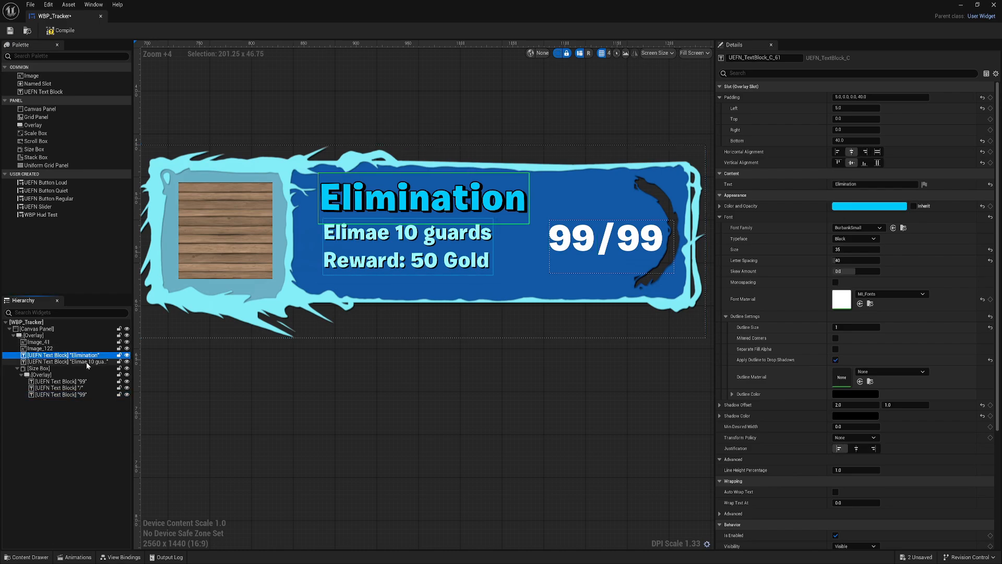
left_click(131, 557)
left_click(52, 454)
left_click(165, 485)
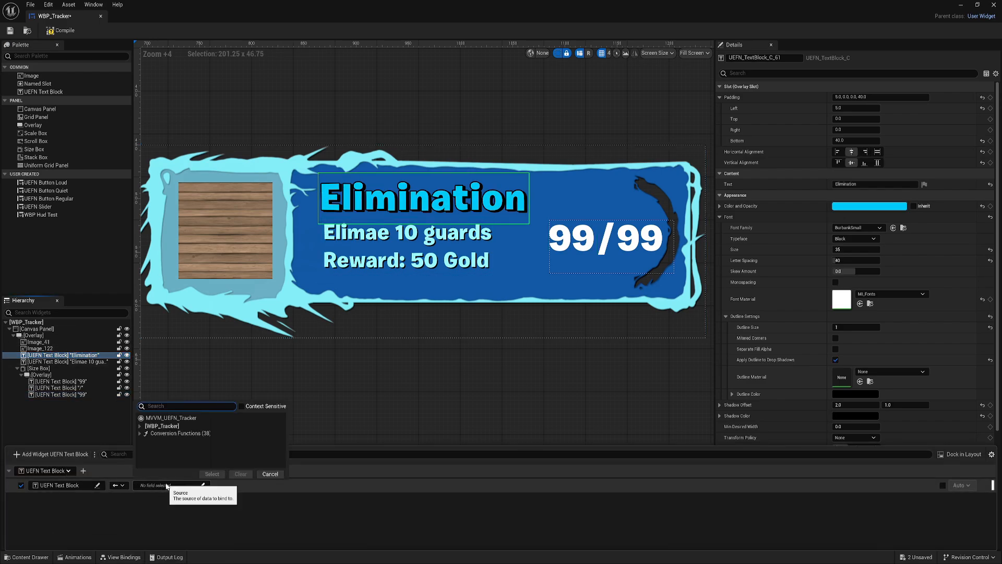
left_click(186, 416)
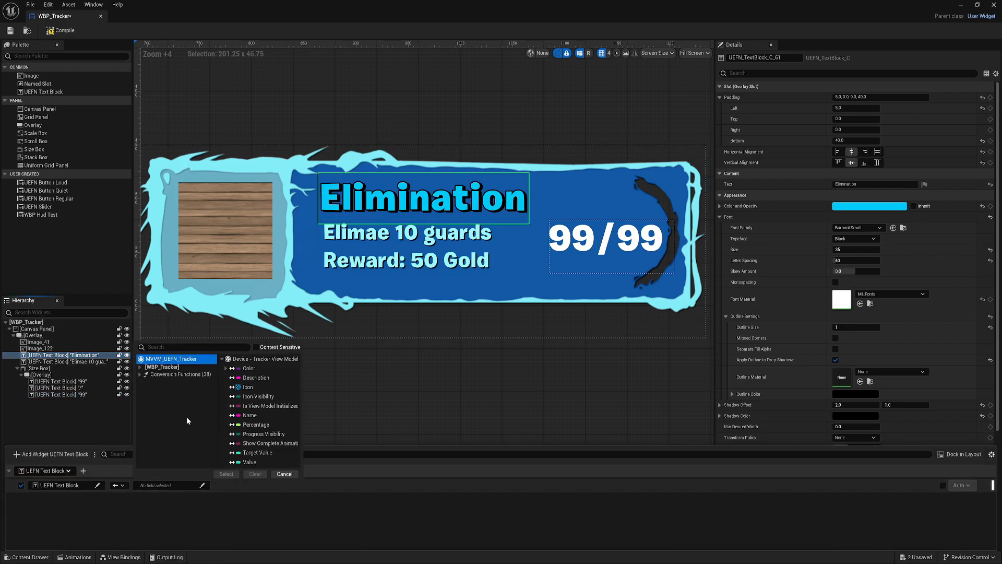
left_click(252, 416)
left_click(226, 474)
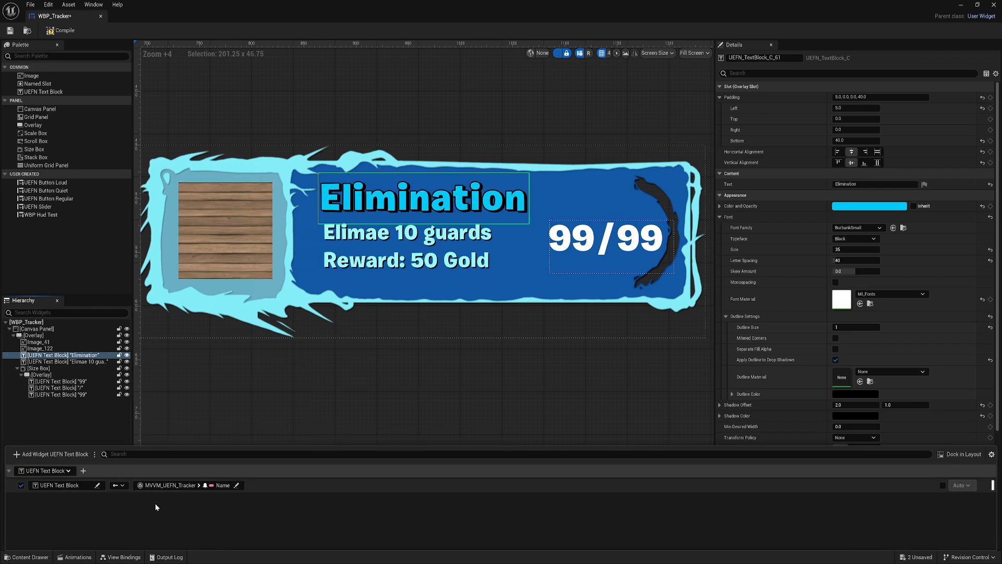
left_click(80, 485)
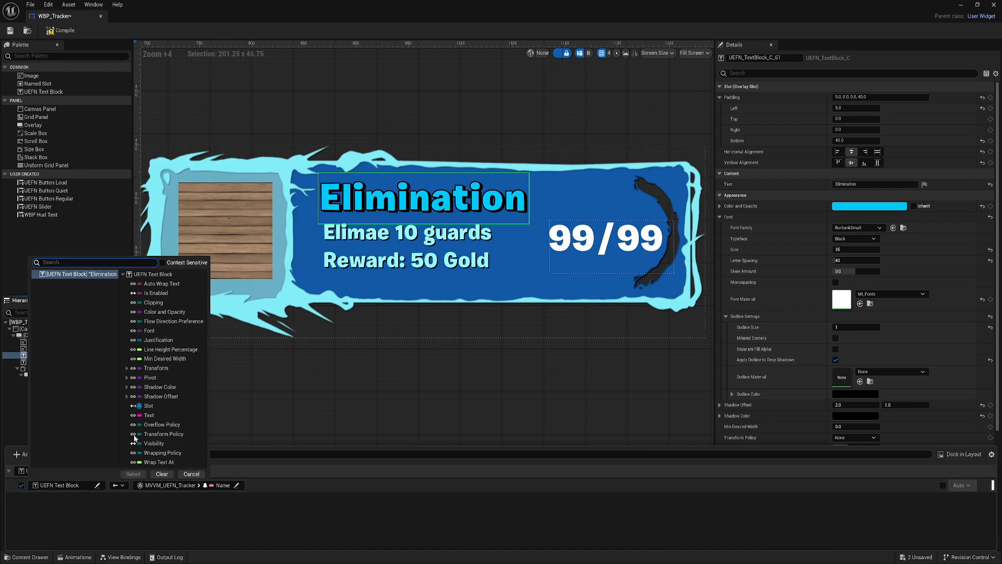
left_click(149, 415)
left_click(132, 474)
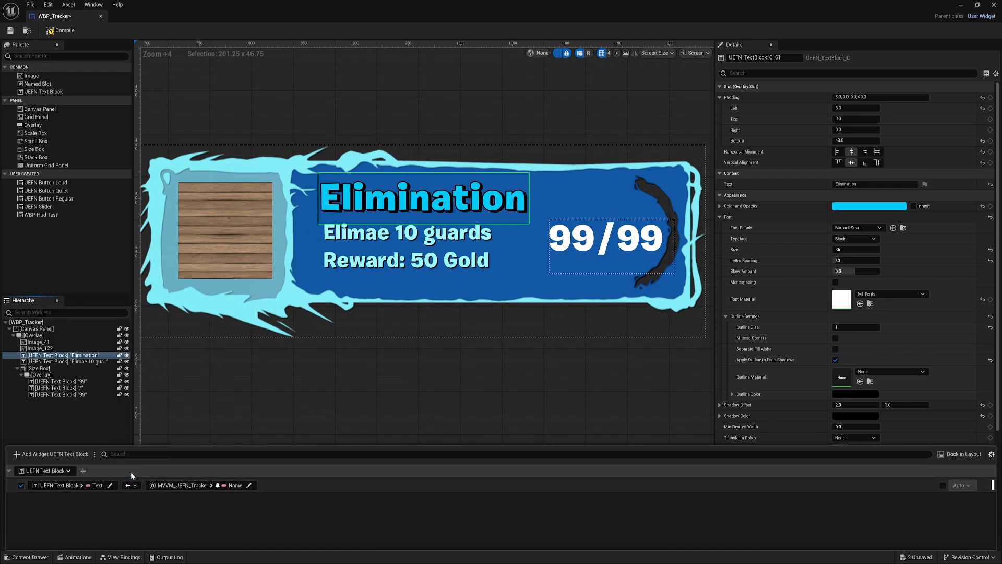
Step: Bind the Text property of the "Elimae 10 guards" text block to the Description field of MVVM_UEFN_Tracker
left_click(364, 240)
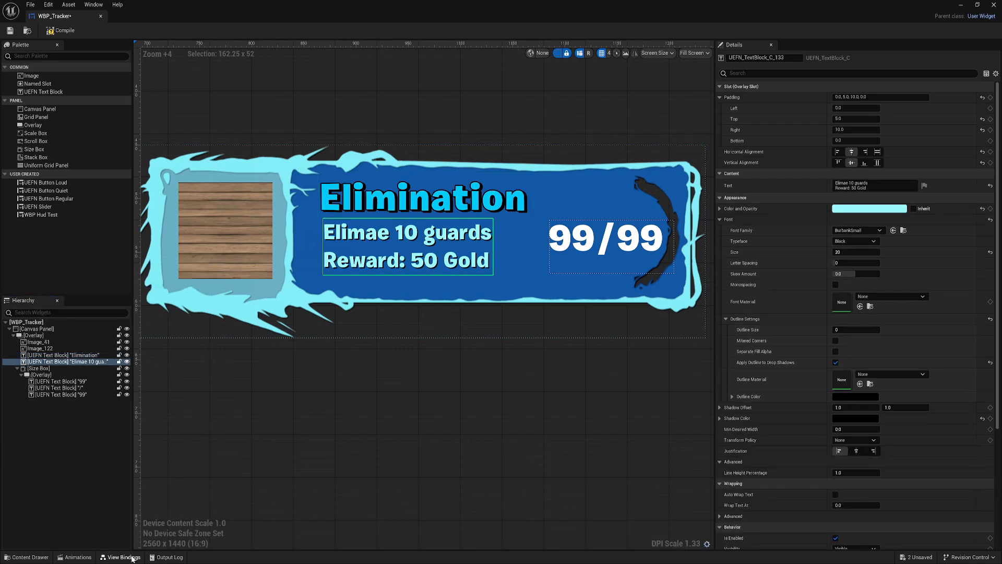
left_click(50, 453)
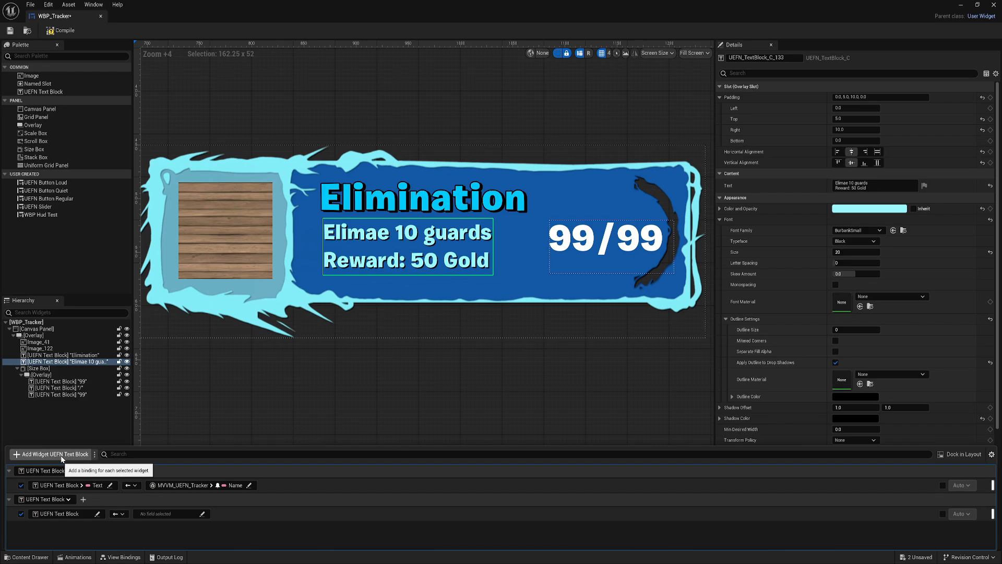
left_click(168, 514)
left_click(185, 448)
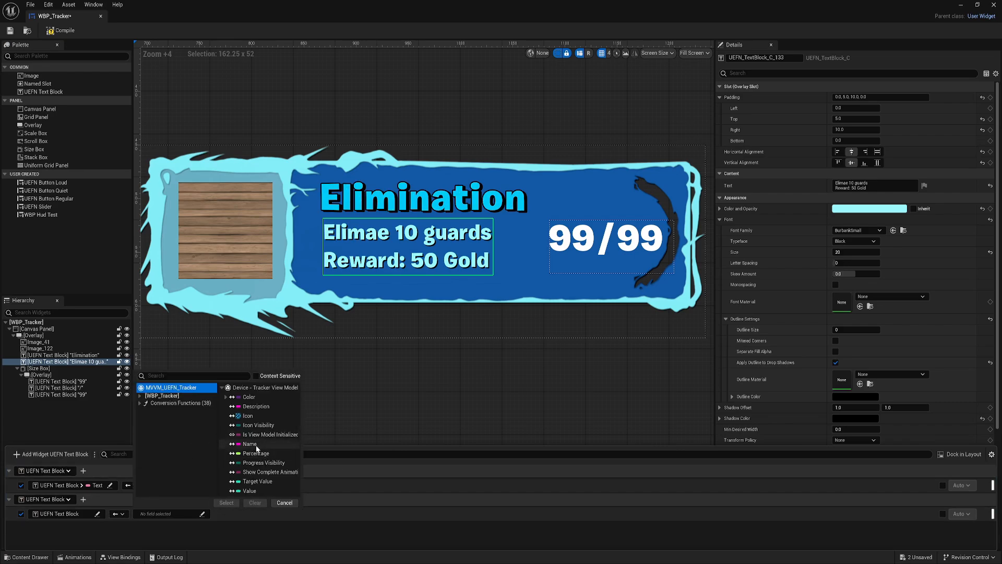
left_click(256, 406)
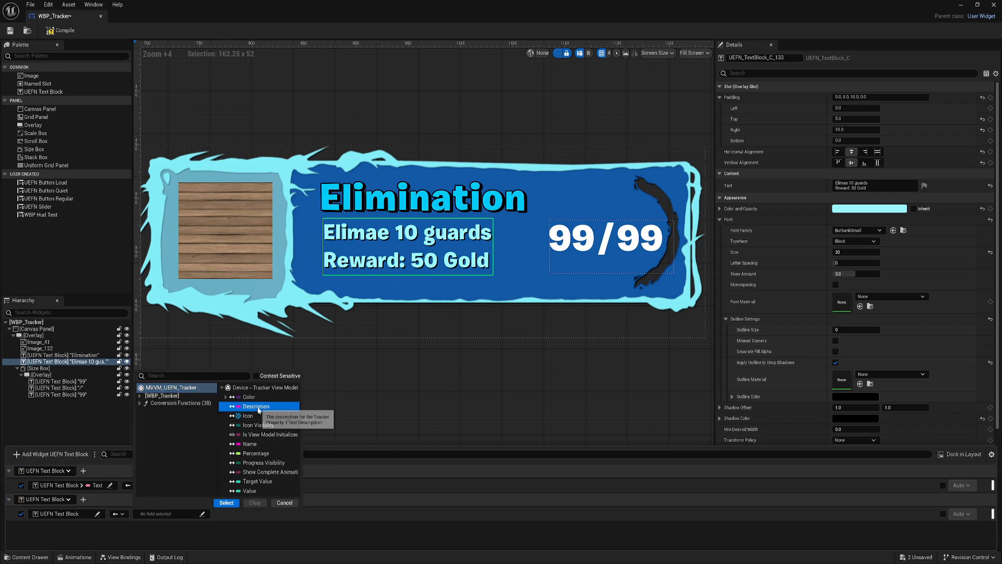
left_click(227, 503)
left_click(63, 514)
left_click(156, 443)
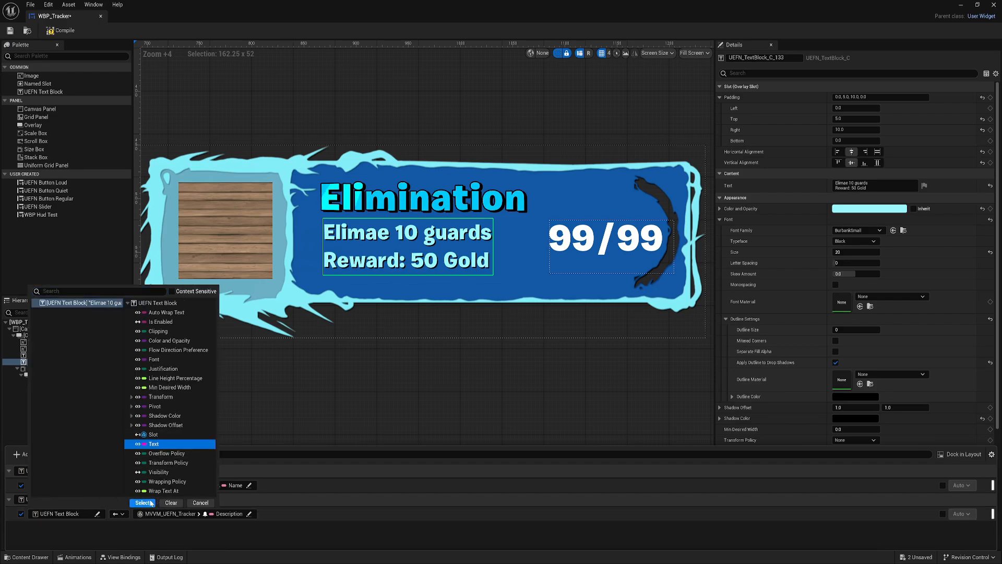
left_click(143, 509)
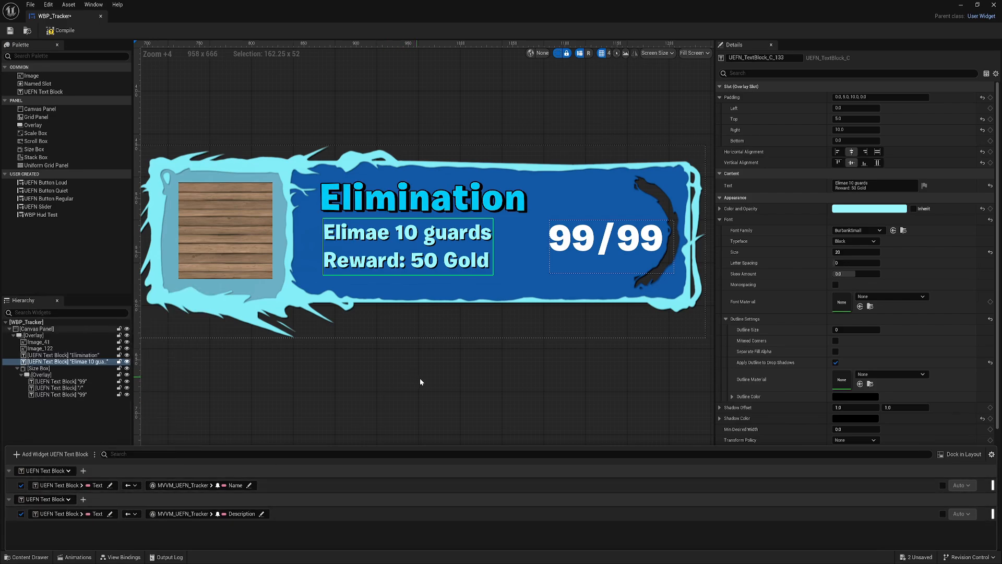
Step: Add a binding for the wooden icon image's Brush that uses the Make Image Brush from Texture conversion function
left_click(246, 243)
left_click(120, 557)
left_click(46, 454)
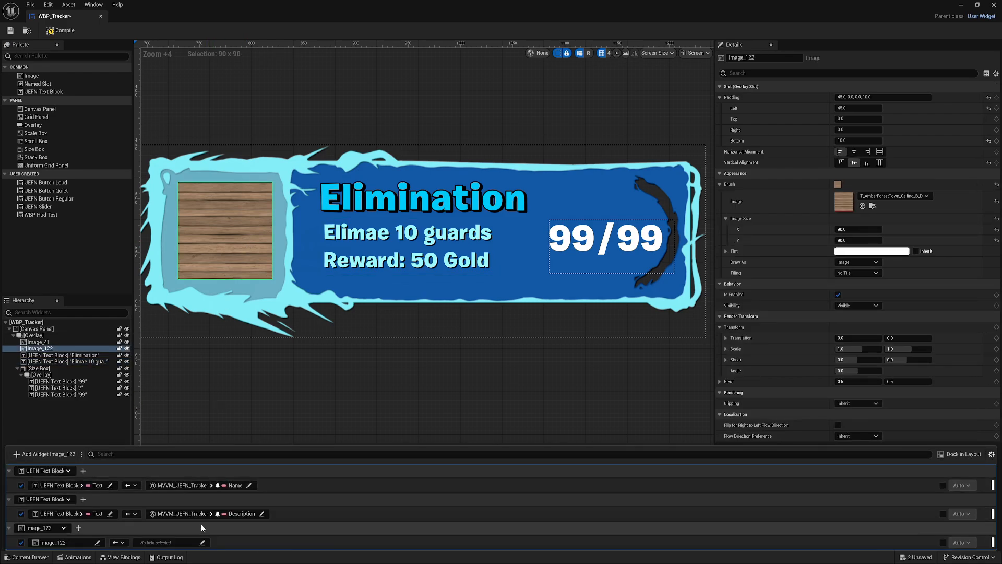
left_click(174, 542)
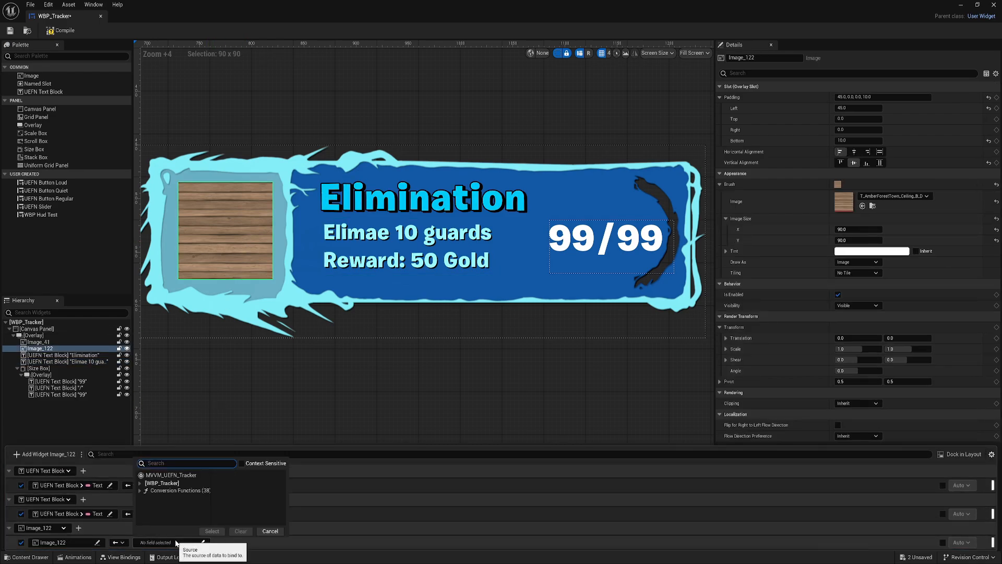
left_click(178, 491)
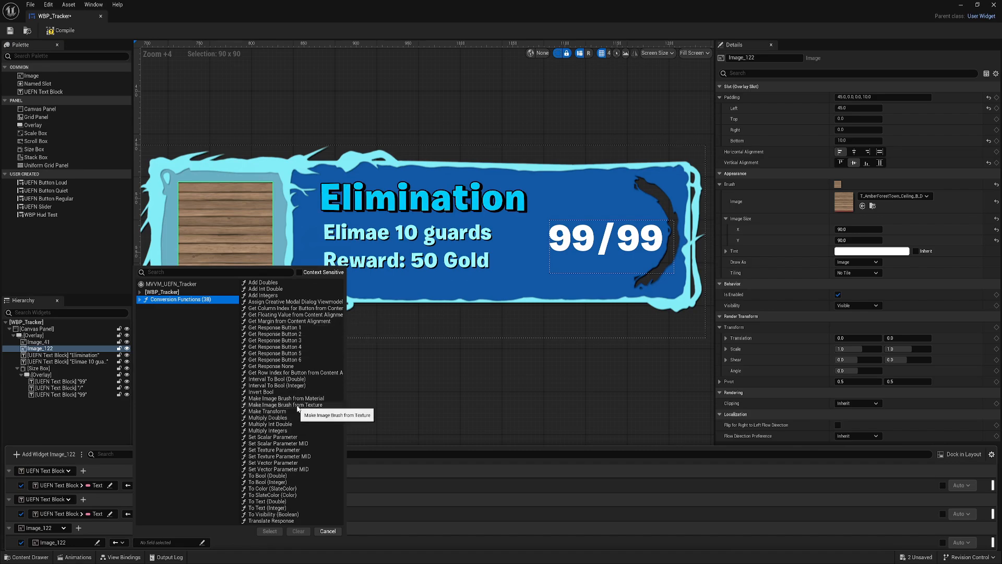
left_click(298, 406)
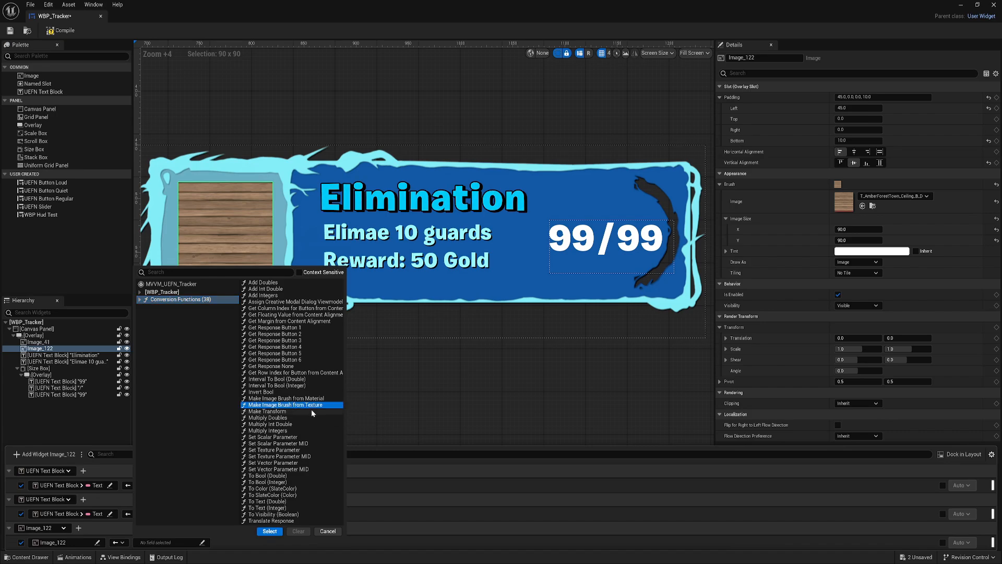
left_click(270, 531)
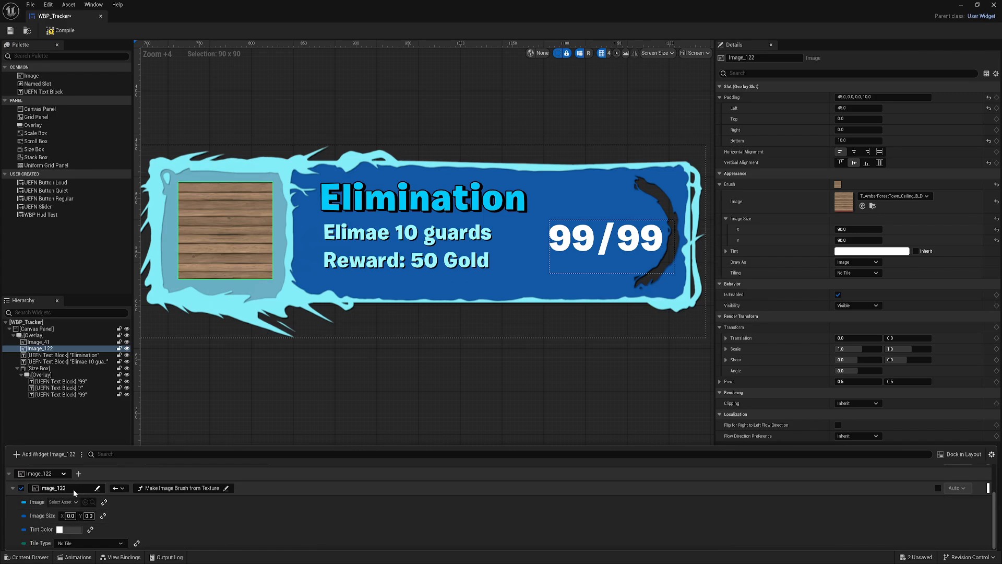
left_click(66, 489)
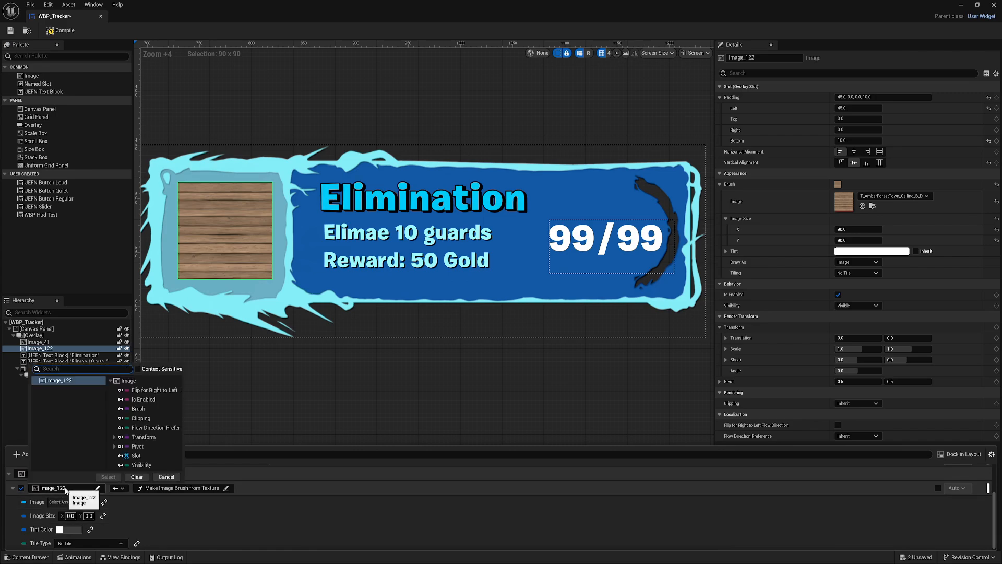
left_click(139, 409)
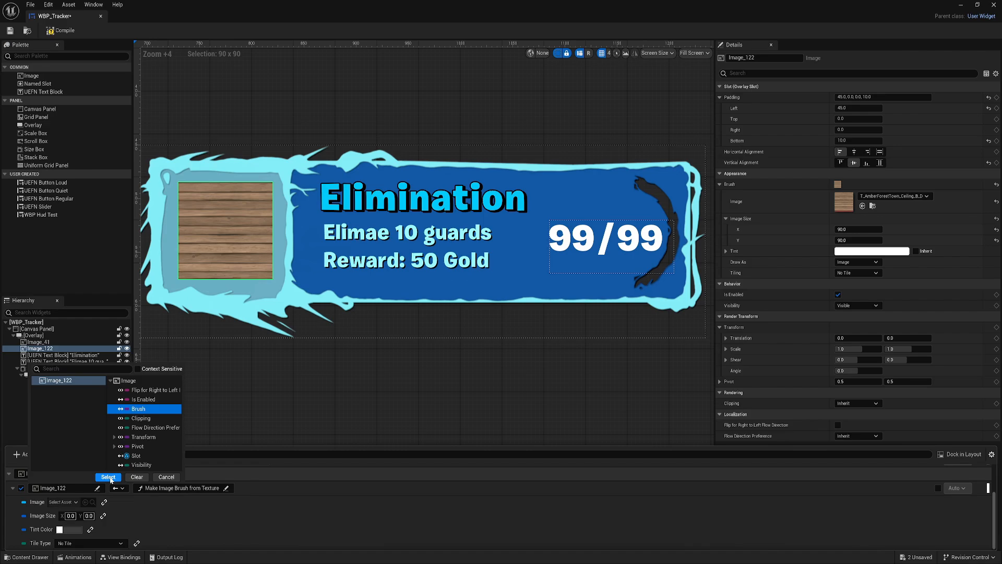
left_click(109, 477)
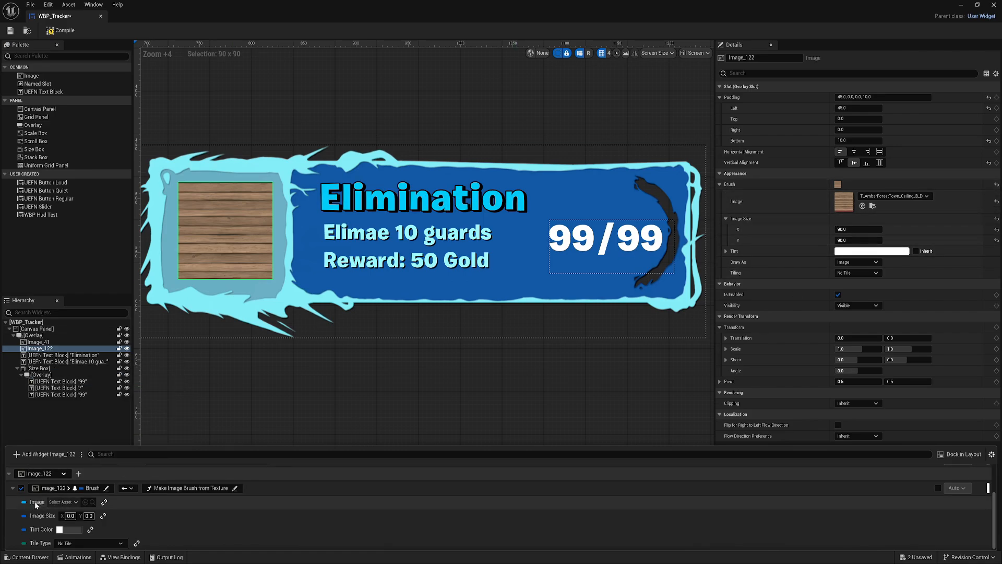
Step: Link the Image input of the icon's brush conversion to the Icon field of MVVM_UEFN_Tracker
left_click(104, 503)
left_click(86, 500)
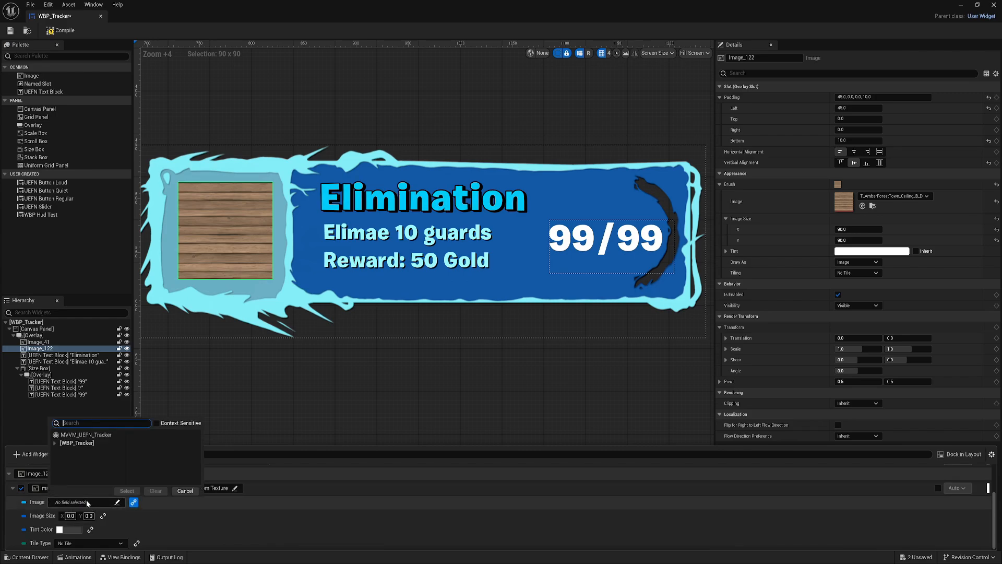
left_click(99, 435)
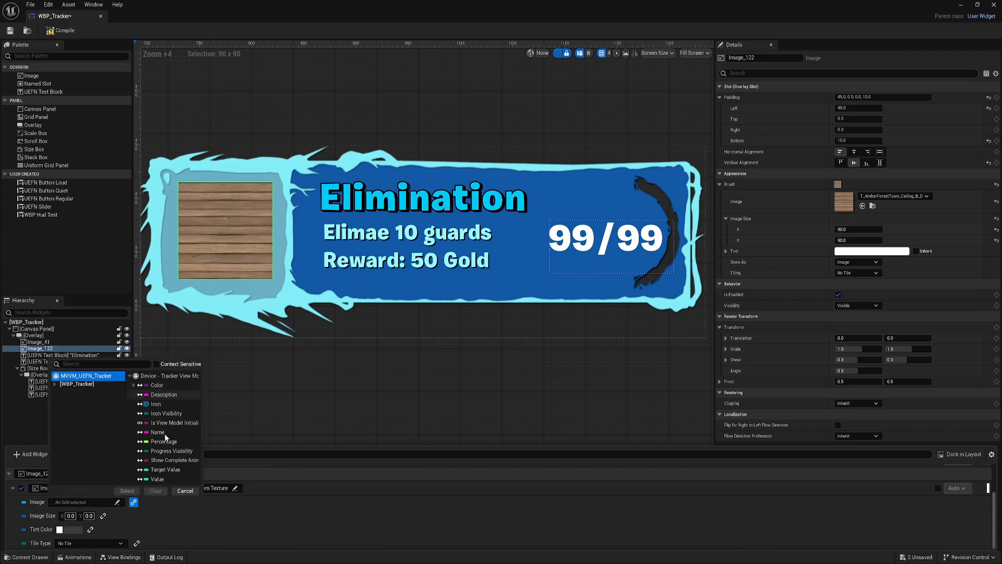
left_click(159, 403)
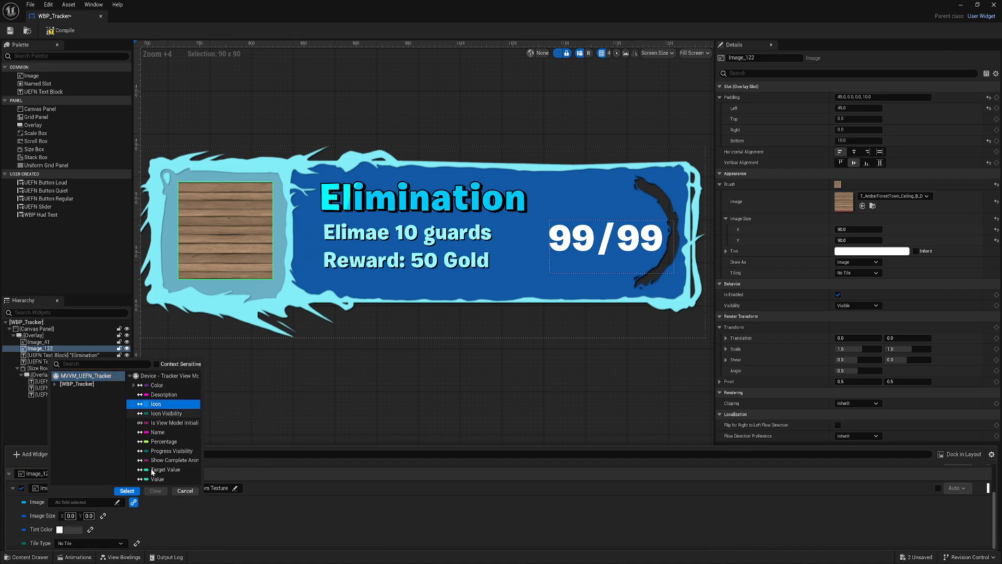
left_click(127, 491)
Step: Set the Image Size in the icon's brush binding to X 90 and Y 90
left_click(72, 517)
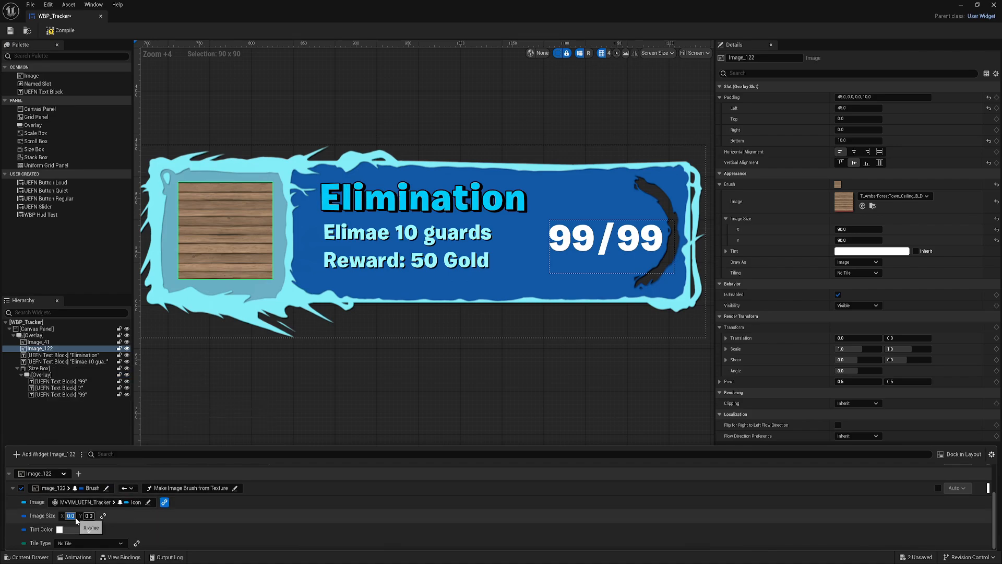
type("90")
key("Tab")
type("90")
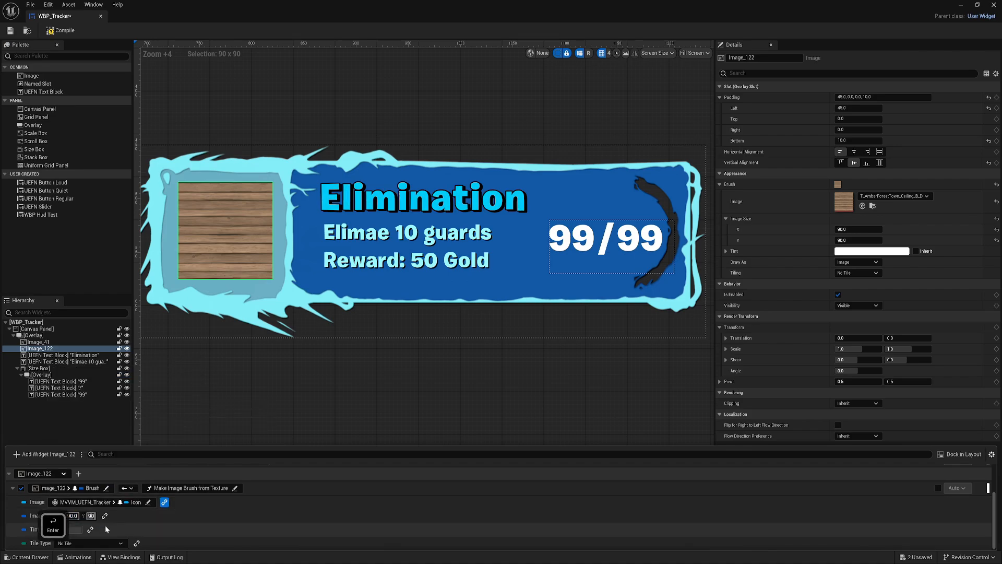
key("Return")
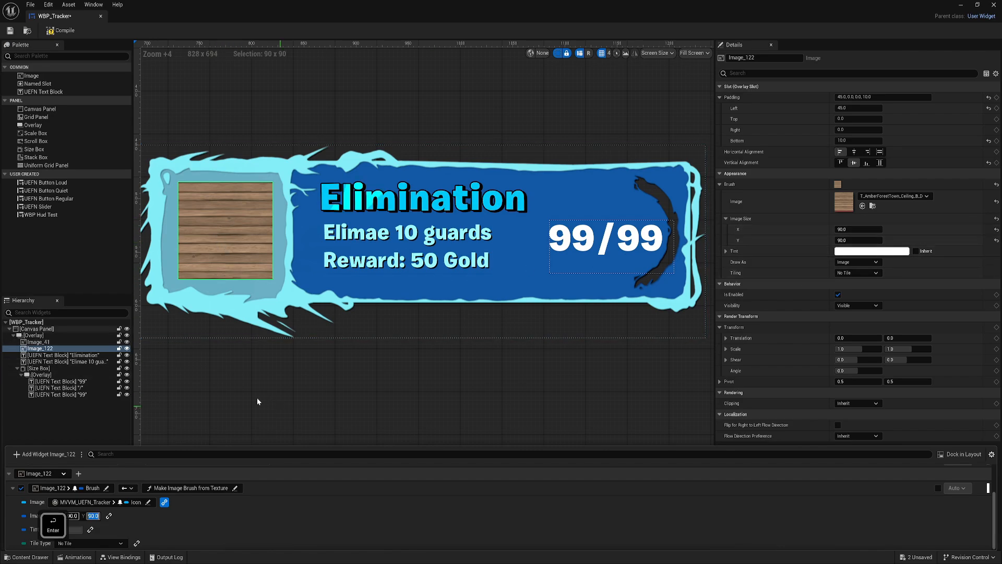
Step: Link the Tint Color input of the icon's brush conversion to the Color field of MVVM_UEFN_Tracker
left_click(152, 530)
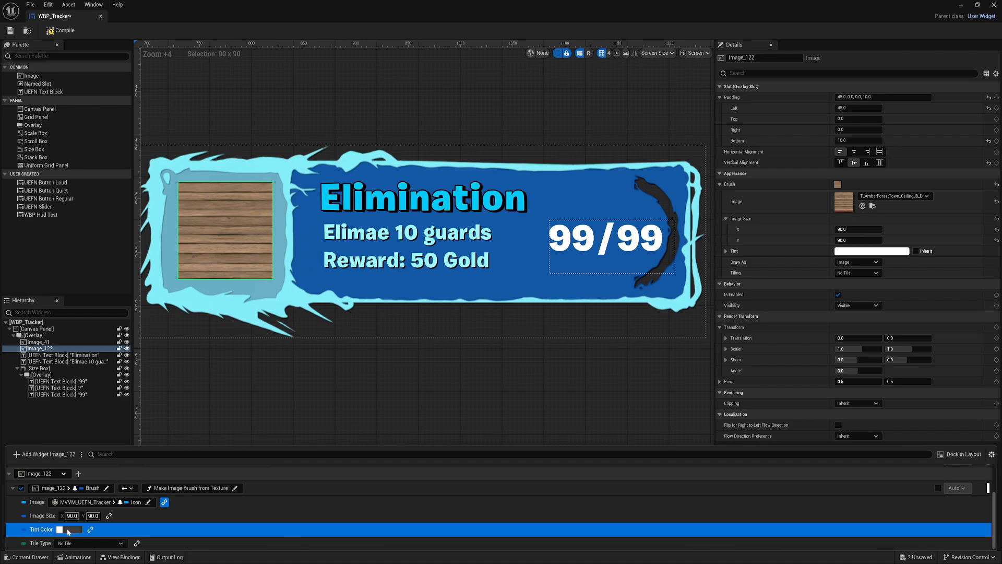
left_click(84, 529)
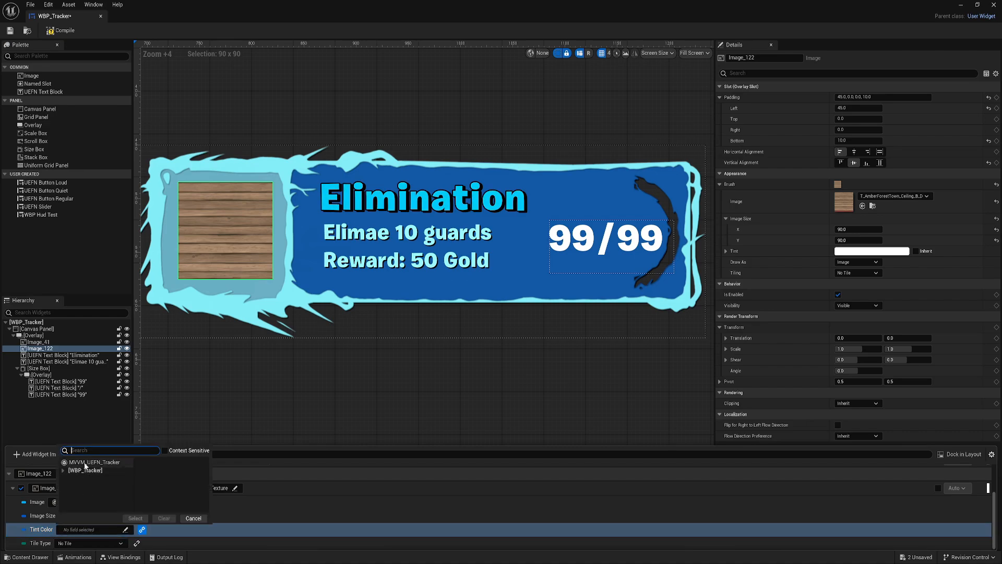
left_click(85, 464)
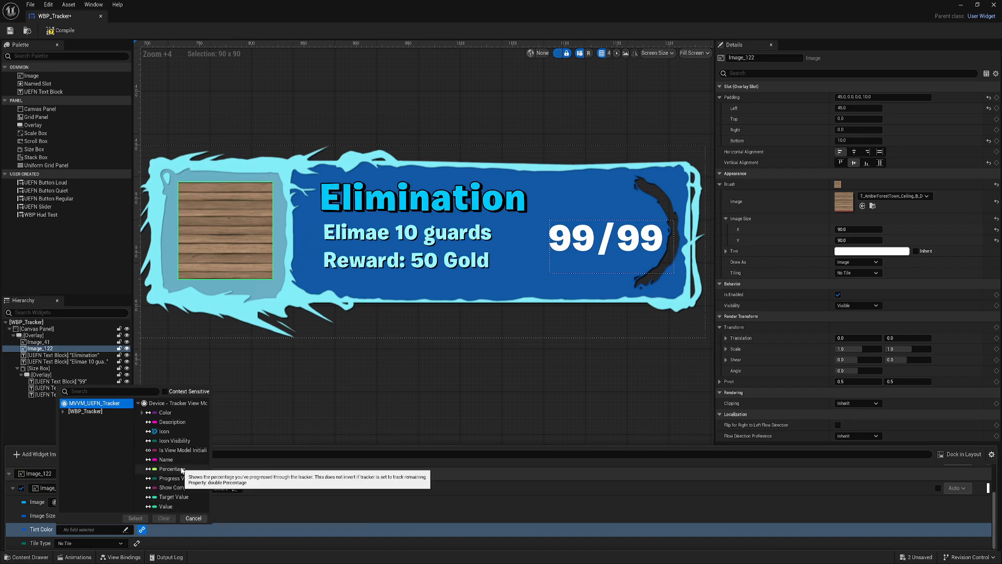
left_click(165, 413)
left_click(134, 518)
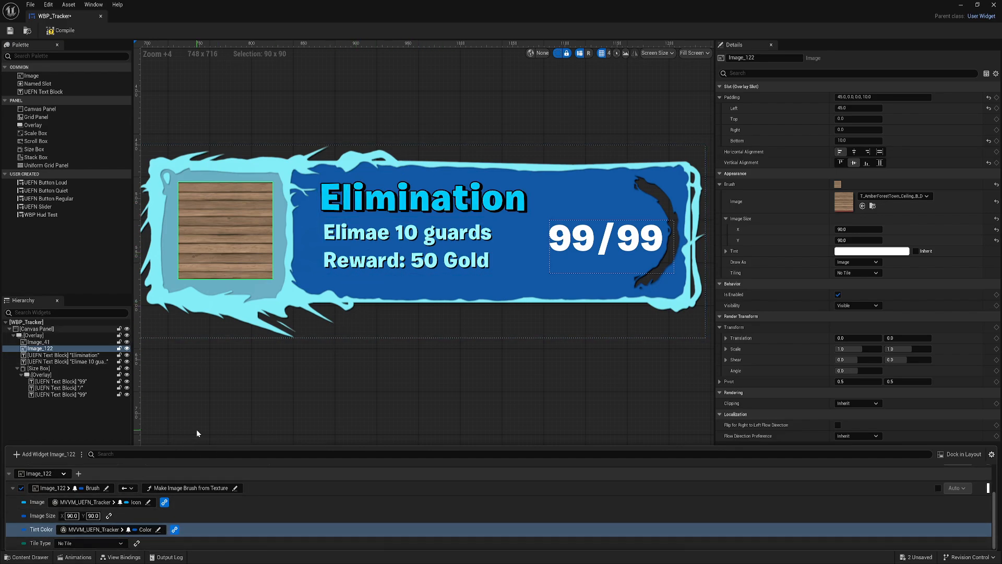
Step: Compile and save the WBP_Tracker widget with the icon's brush binding
left_click(57, 52)
left_click(60, 30)
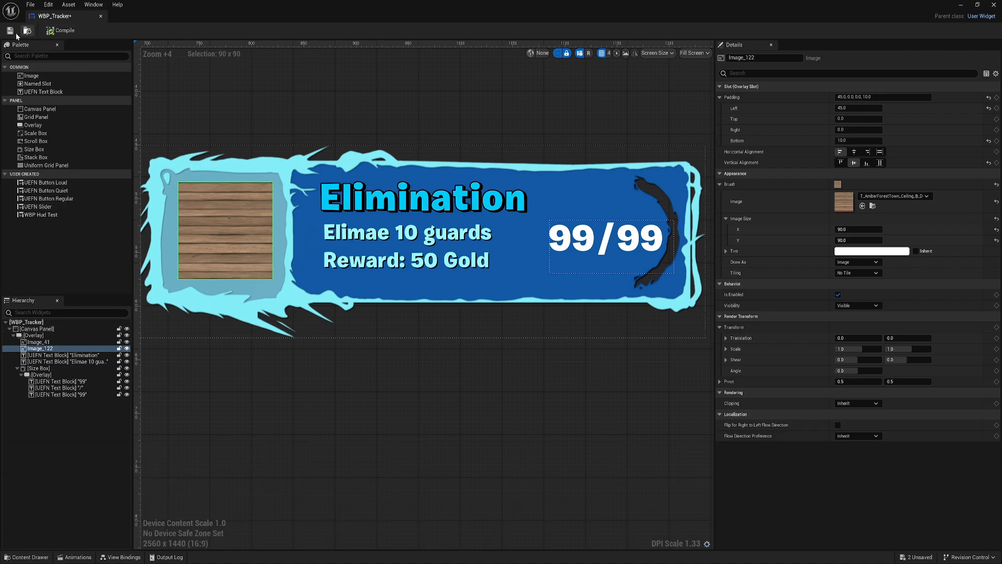
left_click(10, 30)
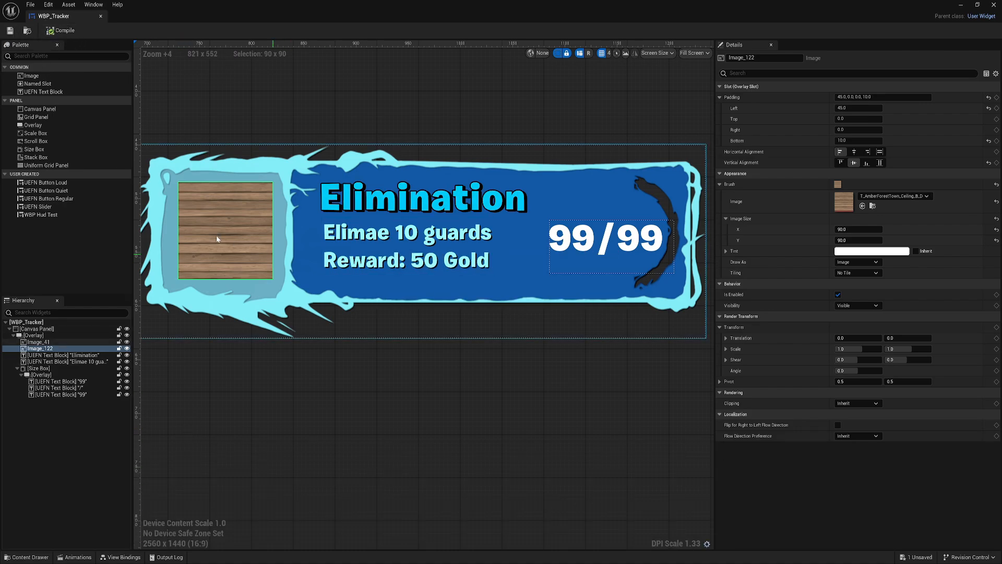
Step: Add a binding for the Text property of the "99" after the slash, using the To Text (Integer) conversion function
right_click_drag(633, 243, 497, 270)
left_click(499, 270)
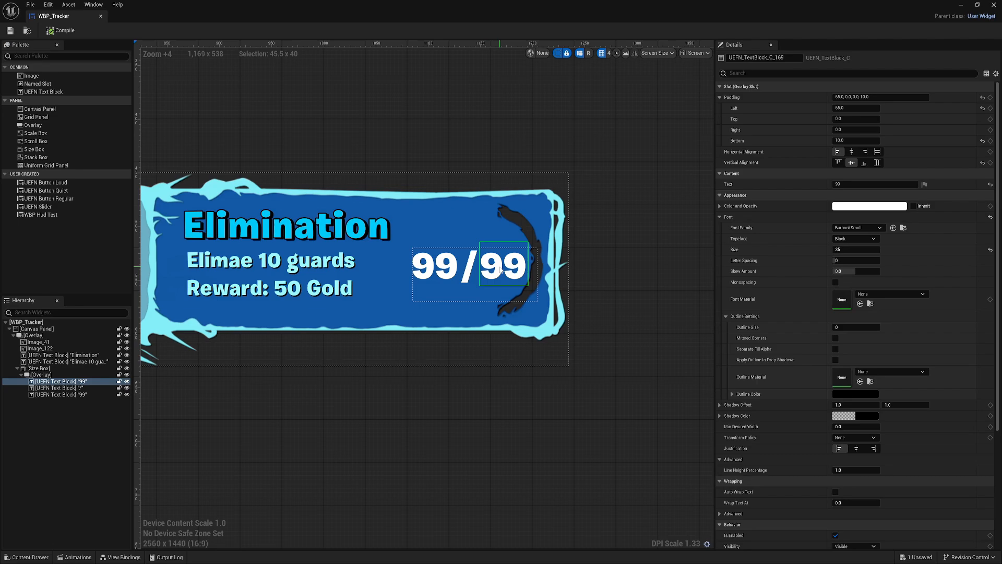
left_click(121, 557)
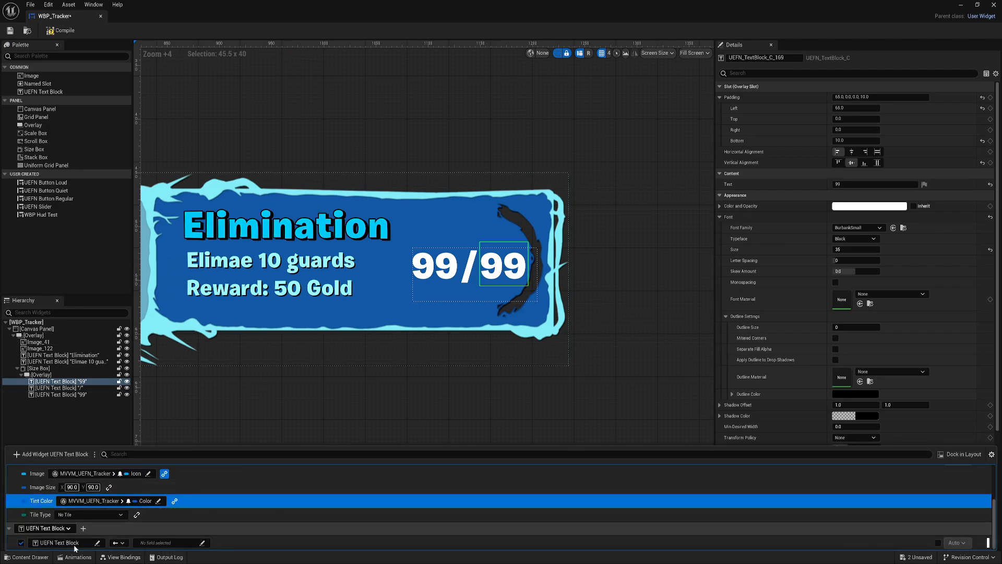
left_click(163, 543)
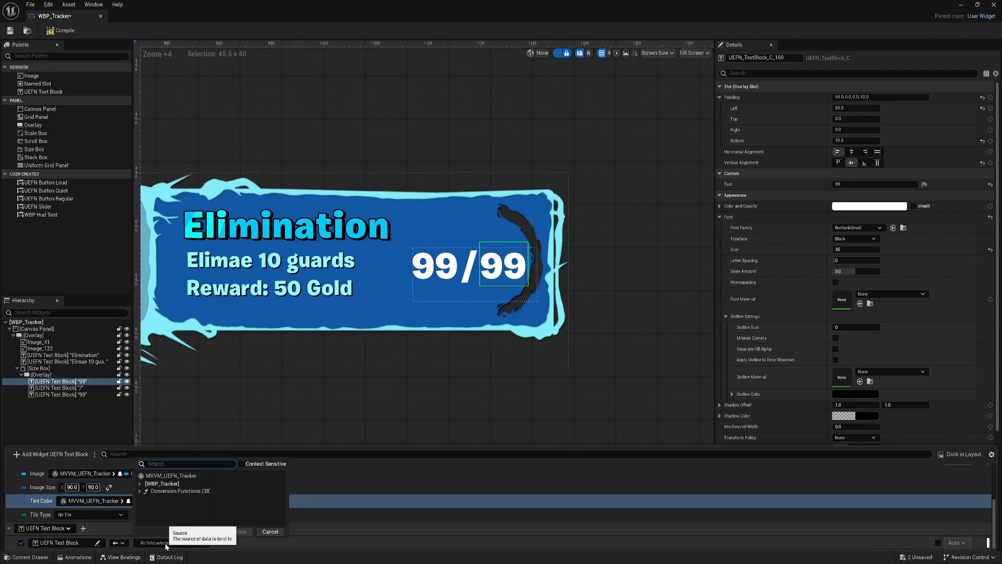
left_click(178, 492)
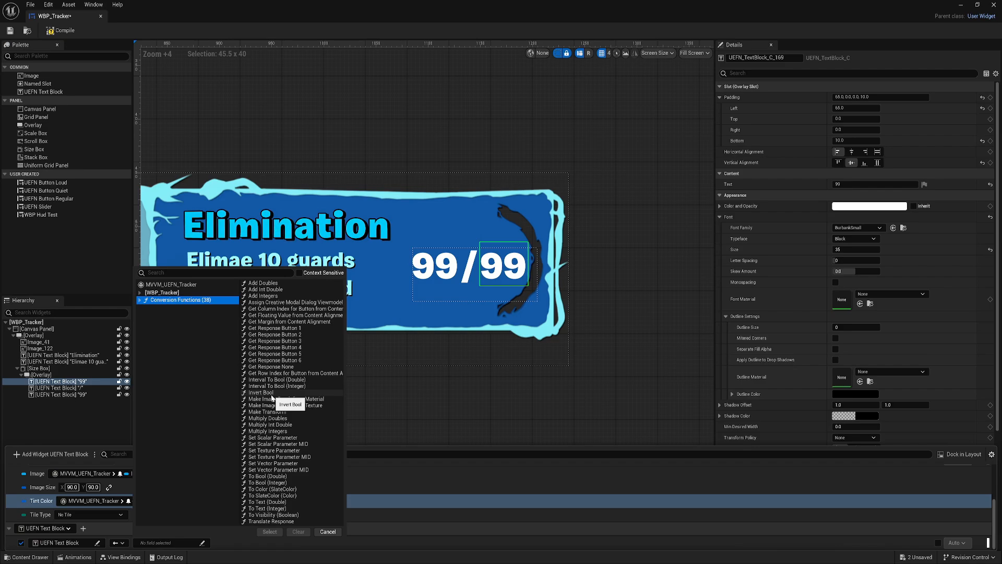
left_click(268, 509)
left_click(270, 531)
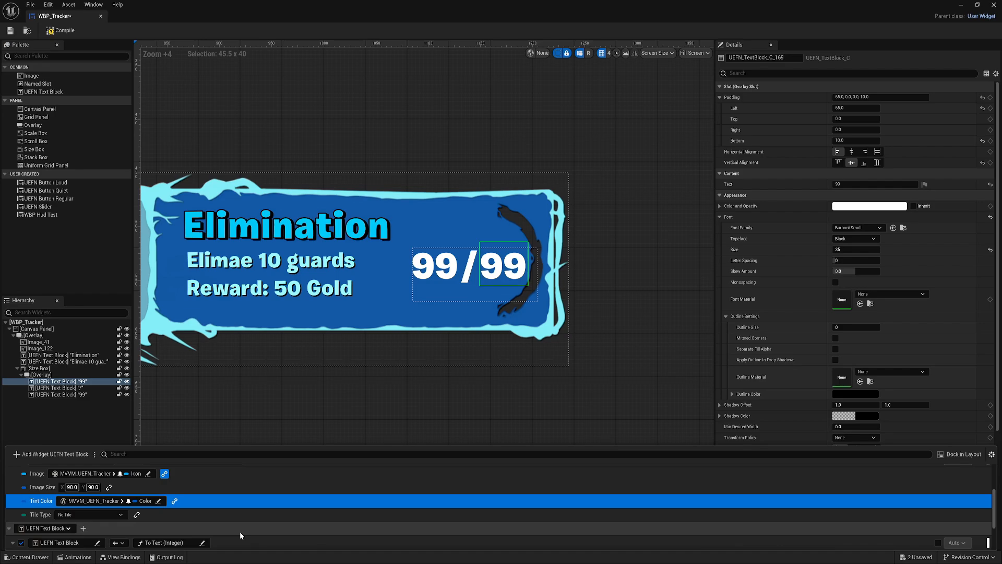
left_click(60, 530)
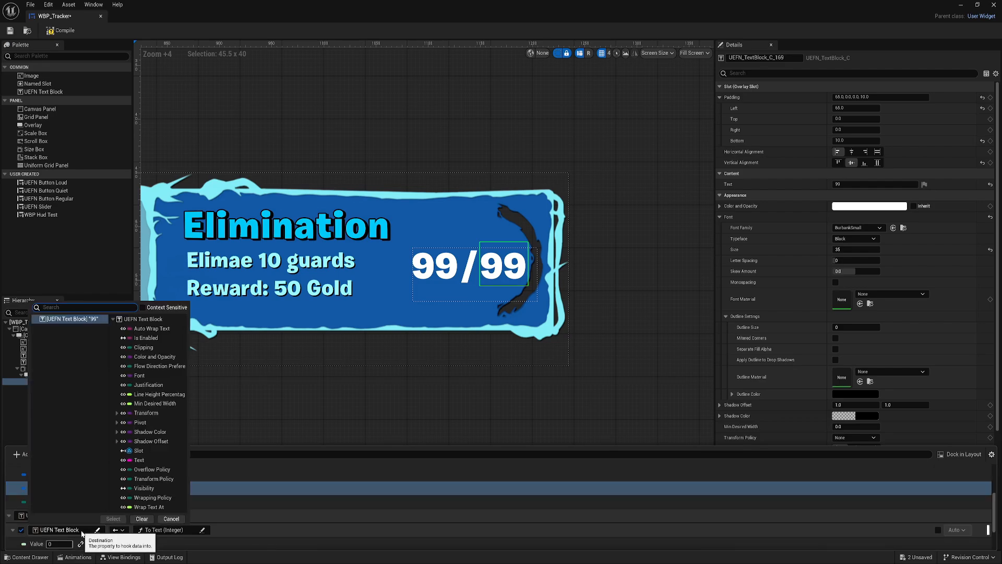
left_click(139, 460)
left_click(112, 518)
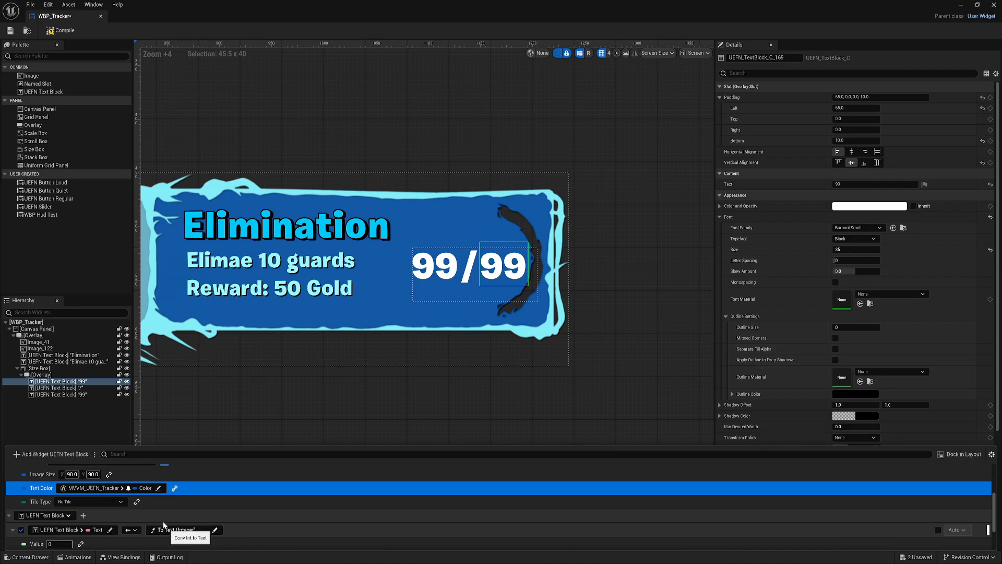
Step: Link the Value input of the second number's text conversion to the Target Value field of MVVM_UEFN_Tracker
scroll(139, 530, "down", 1)
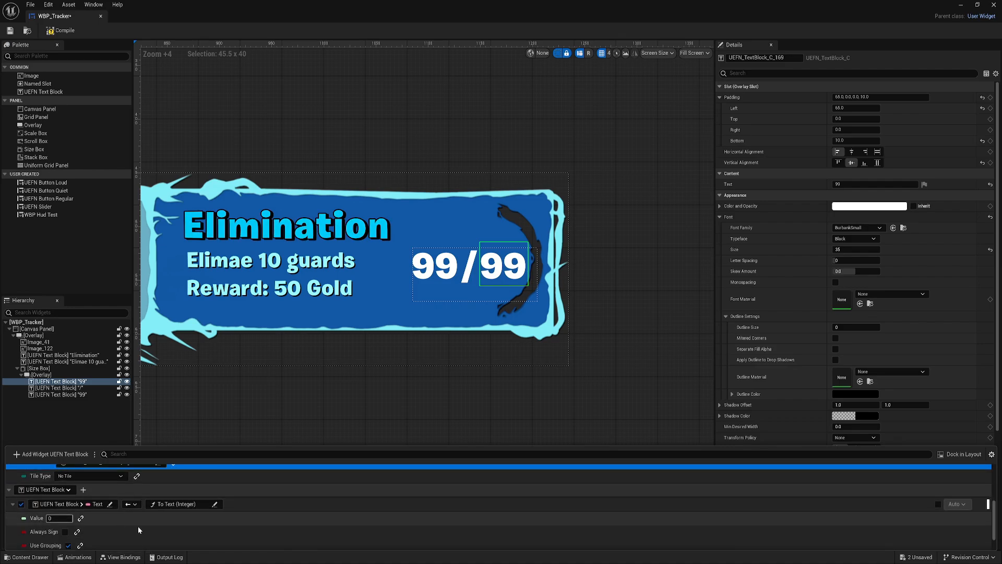
scroll(130, 524, "down", 1)
left_click(80, 488)
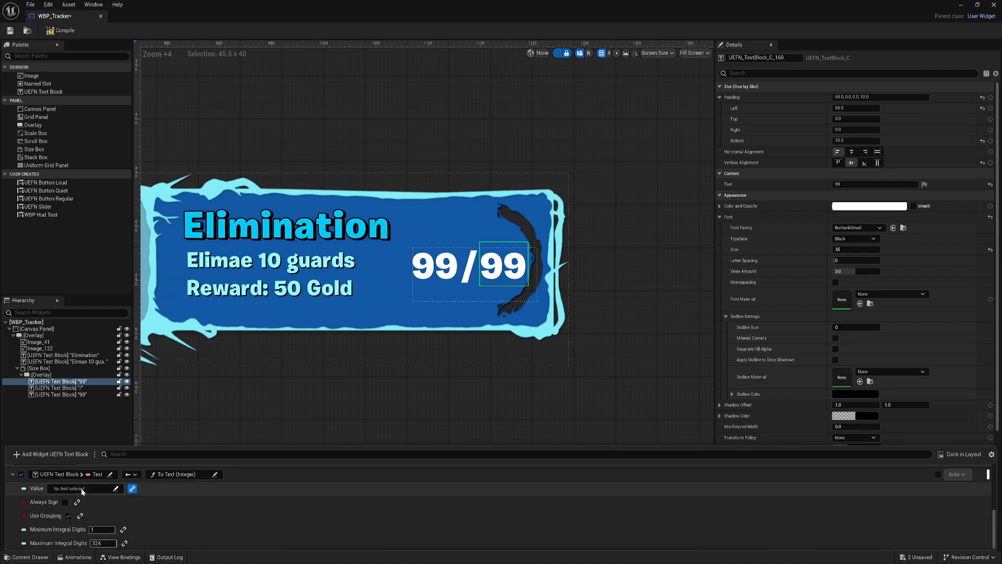
left_click(82, 490)
left_click(100, 422)
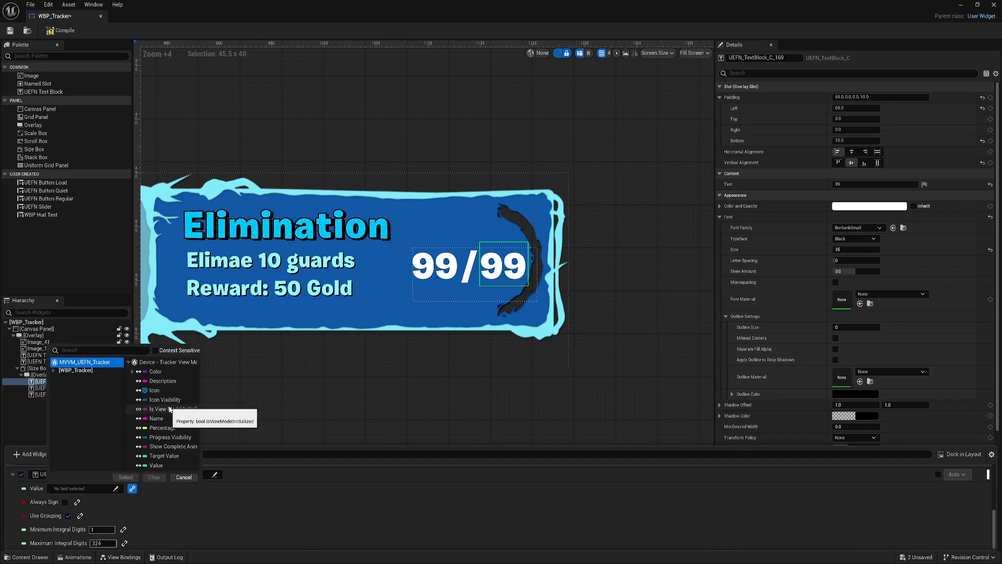
left_click(162, 456)
left_click(126, 477)
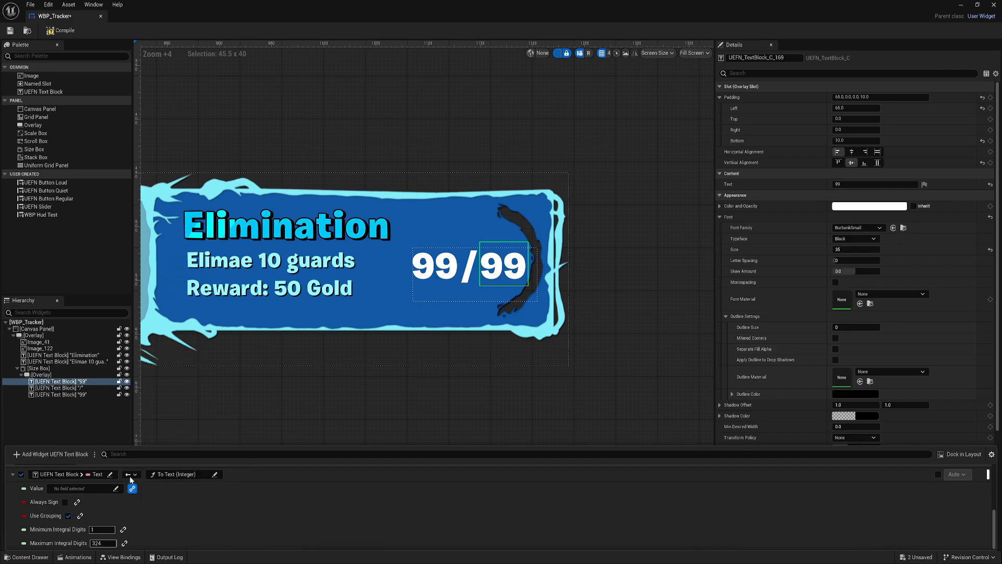
Step: Add a binding for the Text property of the "99" before the slash, using the To Text (Integer) conversion function
left_click(437, 269)
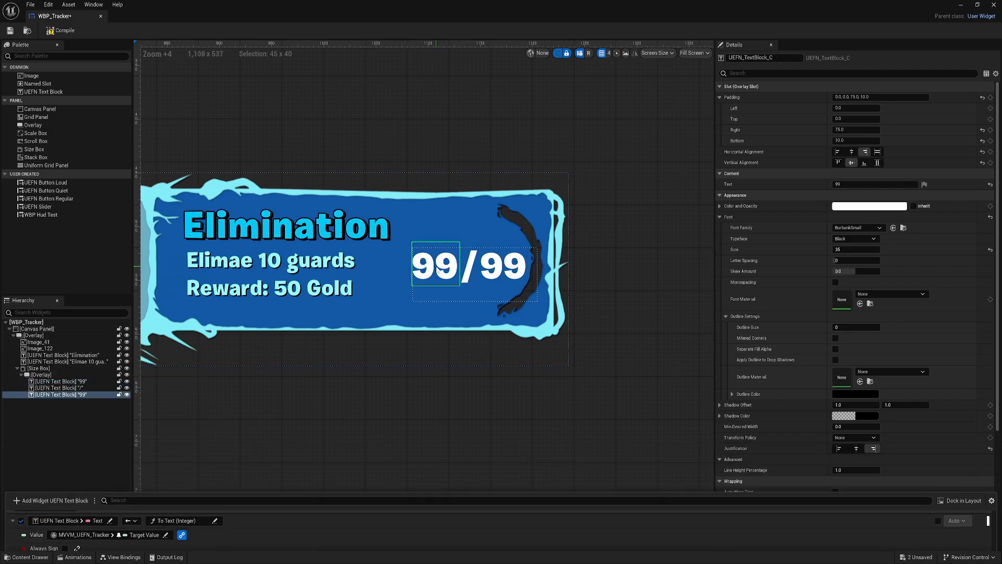
left_click(123, 558)
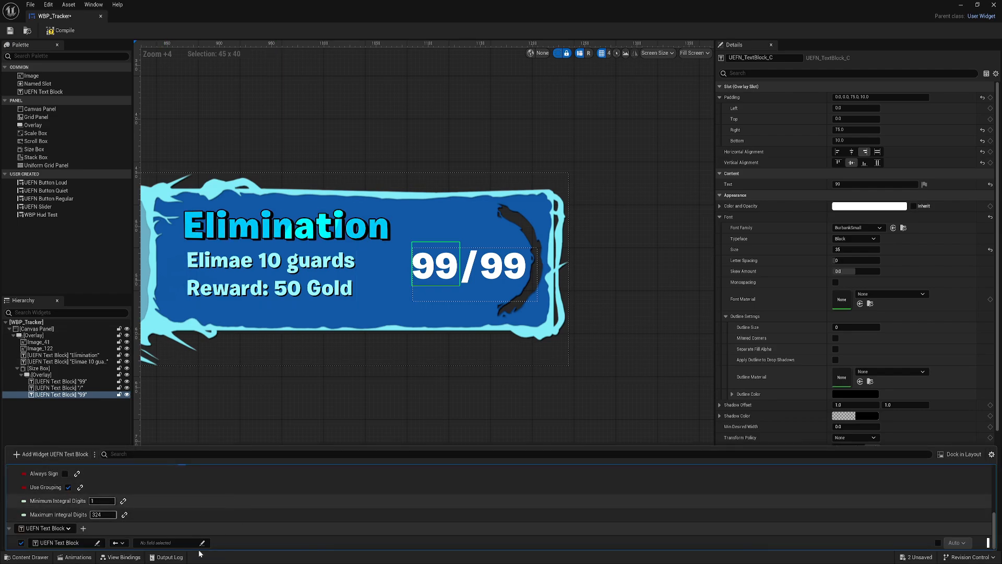
left_click(162, 543)
left_click(173, 491)
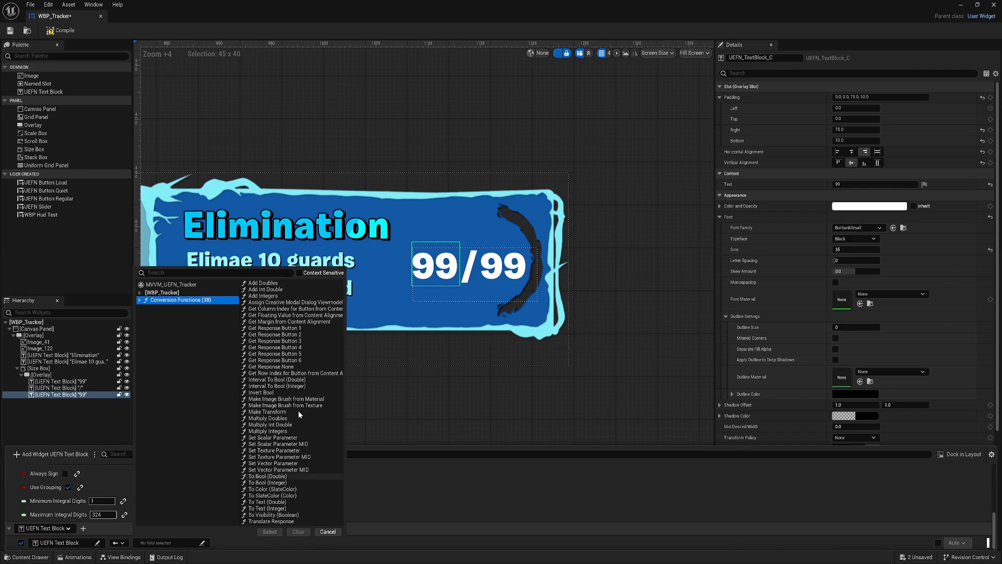
left_click(271, 508)
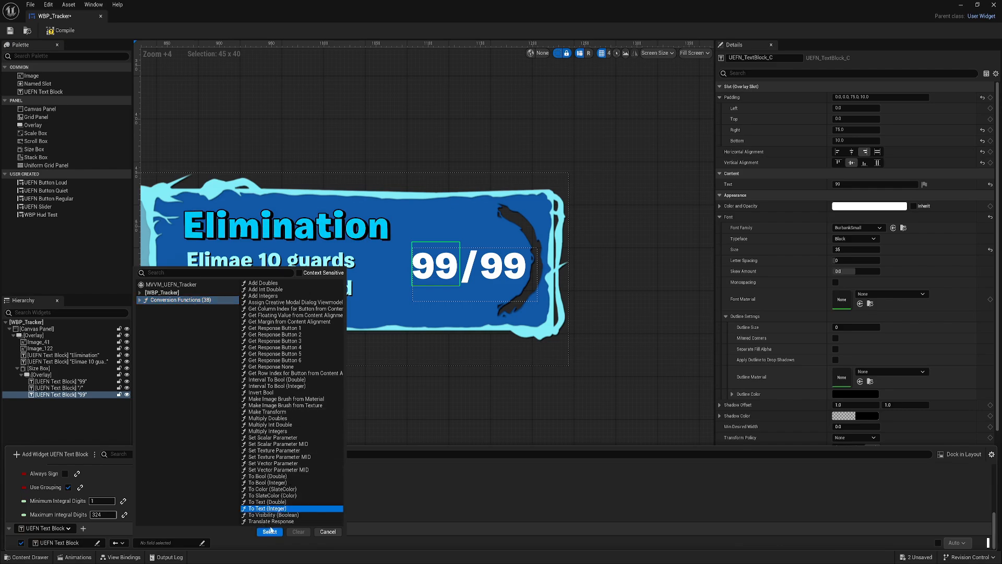
left_click(269, 532)
left_click(99, 533)
left_click(140, 473)
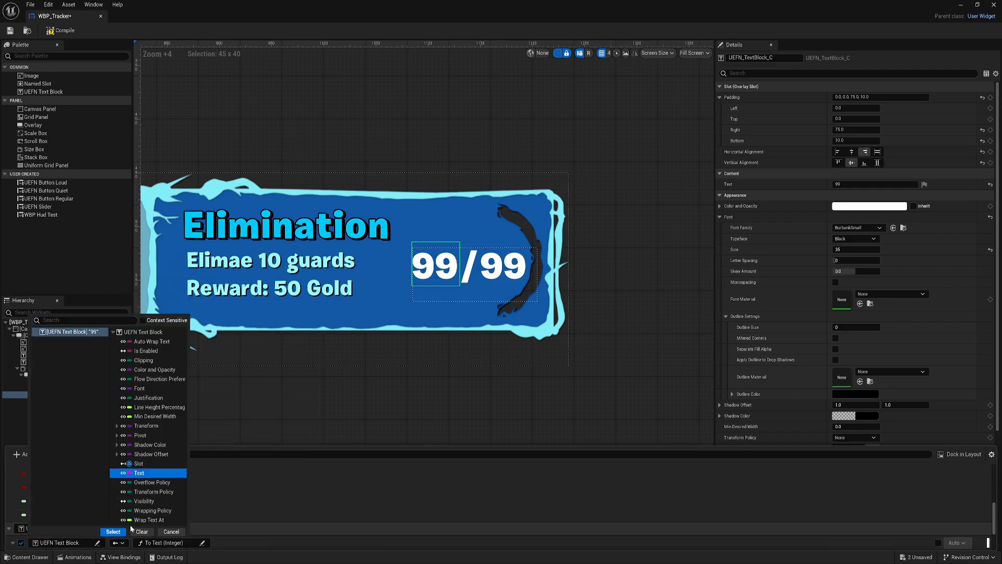
left_click(114, 531)
Step: Link the Value input of the first number's text conversion to the Value field of MVVM_UEFN_Tracker and compile the widget
left_click(80, 493)
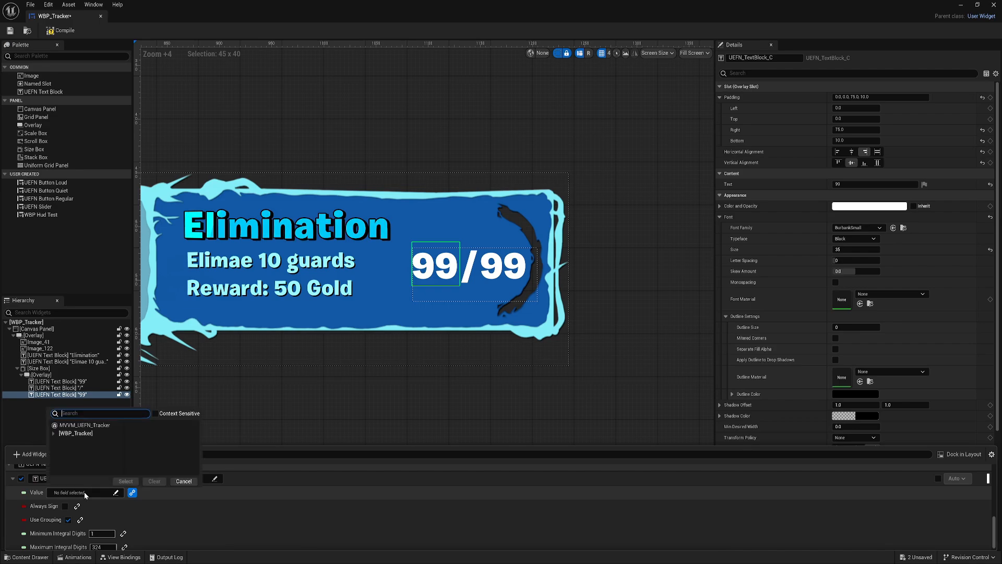
left_click(93, 425)
left_click(158, 470)
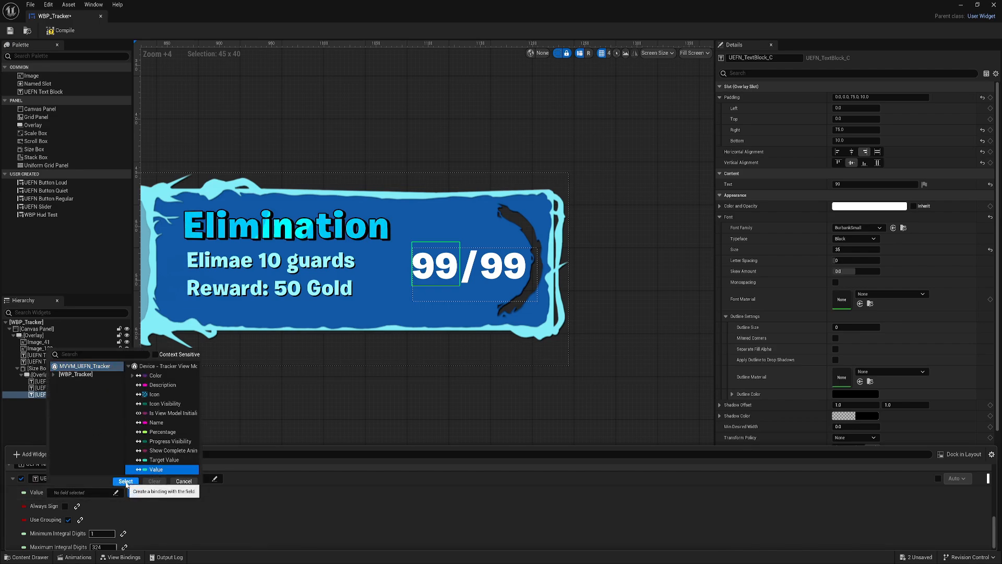
left_click(125, 481)
left_click(59, 30)
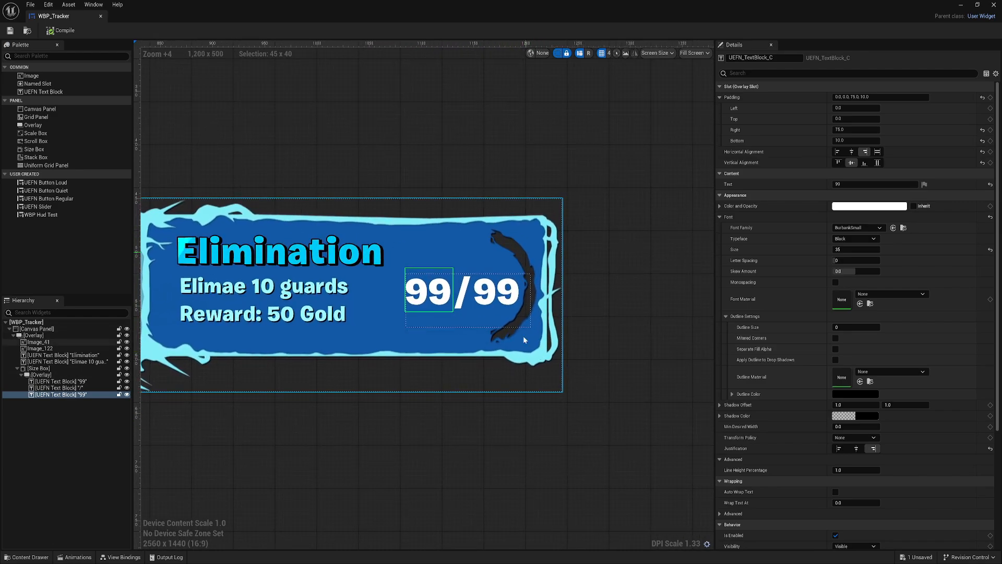
Step: Add a binding for the Brush of the tracker background image, Image_41, using the Set Scalar Parameter conversion function
left_click(523, 360)
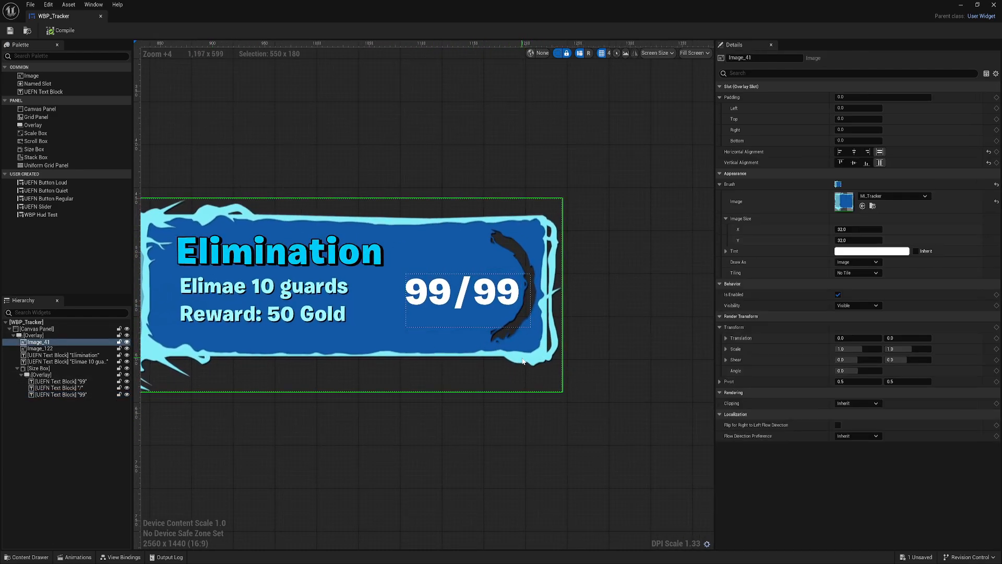
left_click(124, 557)
left_click(71, 453)
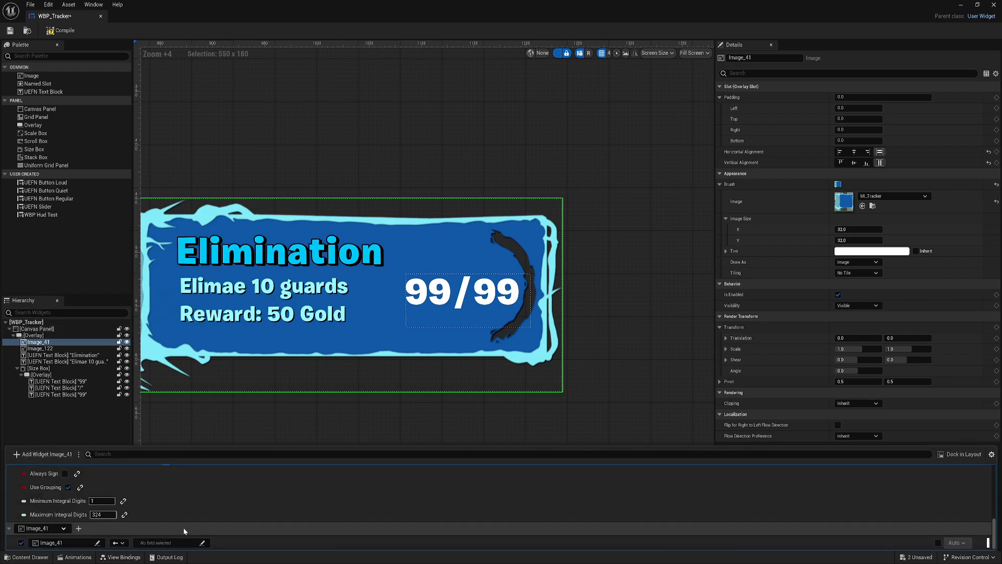
left_click(174, 543)
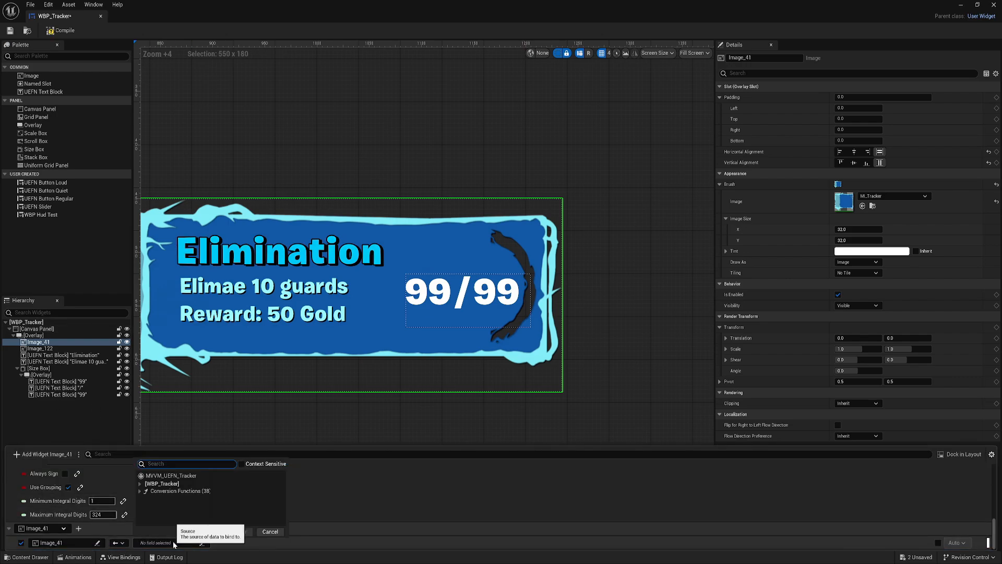
left_click(177, 490)
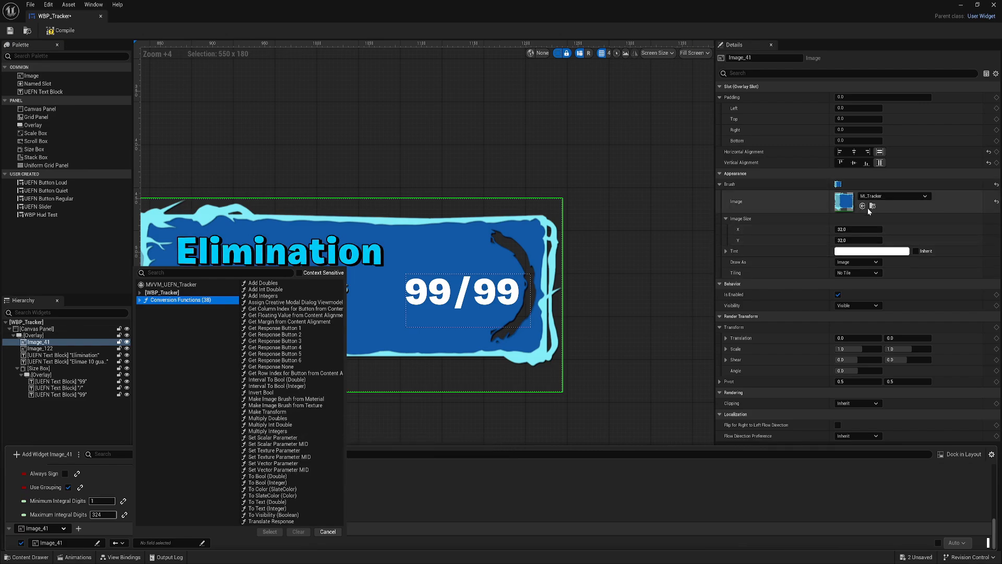
double_click(300, 439)
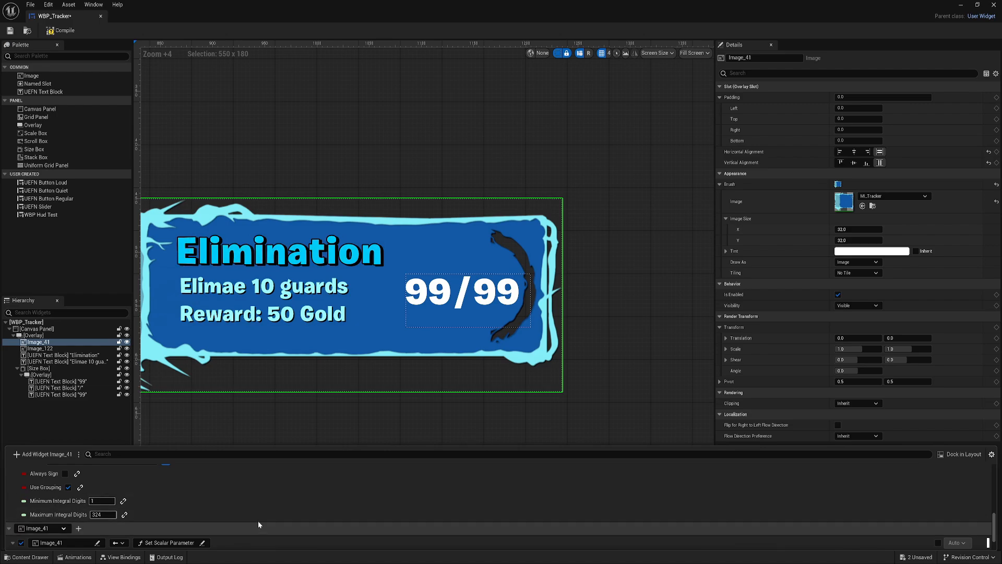
scroll(258, 524, "down", 2)
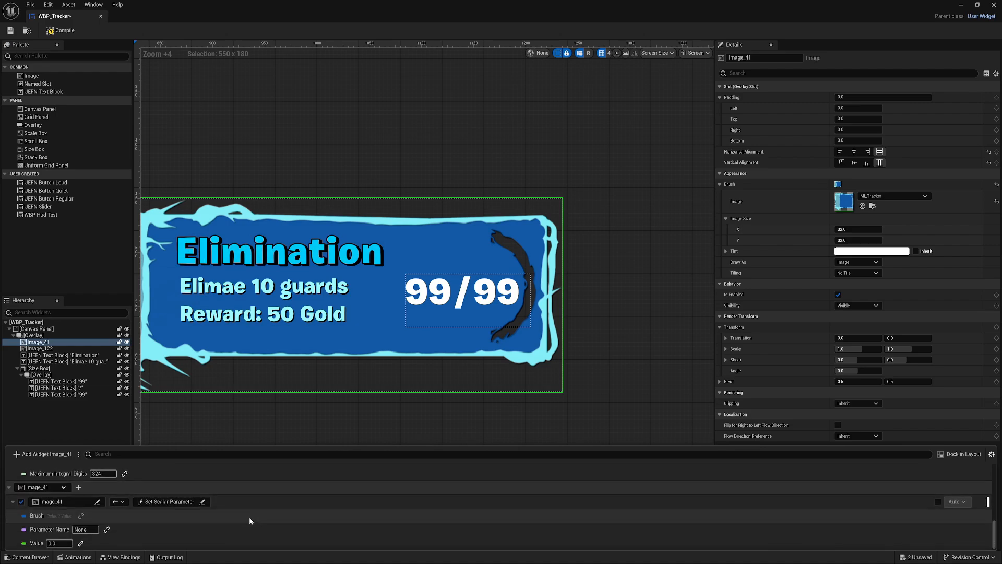
left_click(88, 503)
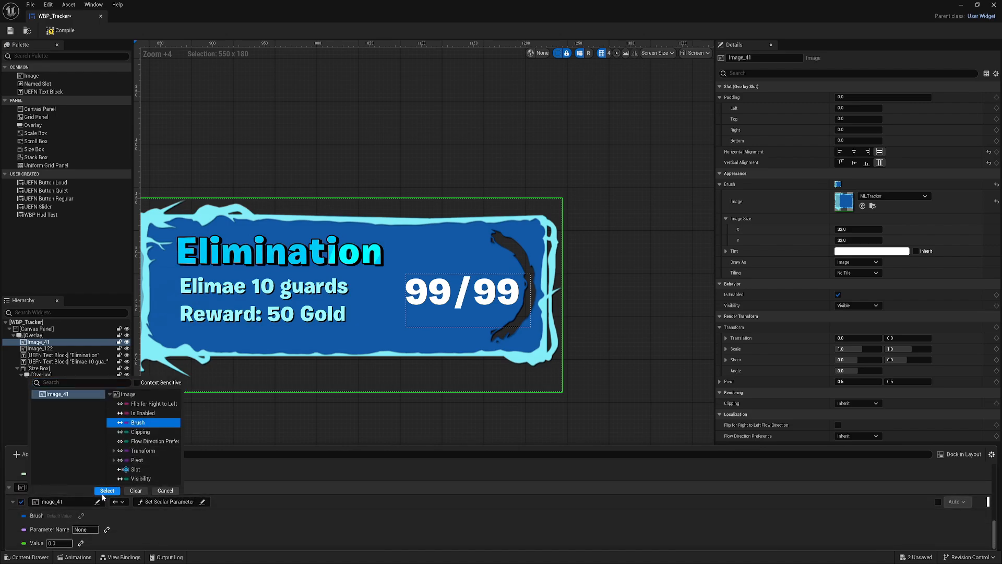
left_click(106, 492)
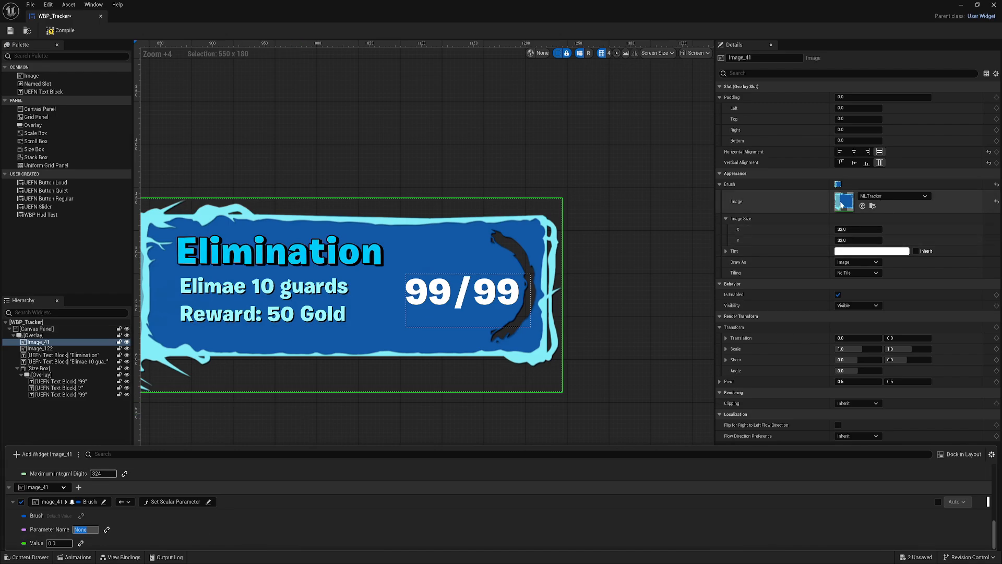
Step: Open the MI_Tracker material instance and try its Progress parameter at about 0.42
double_click(844, 201)
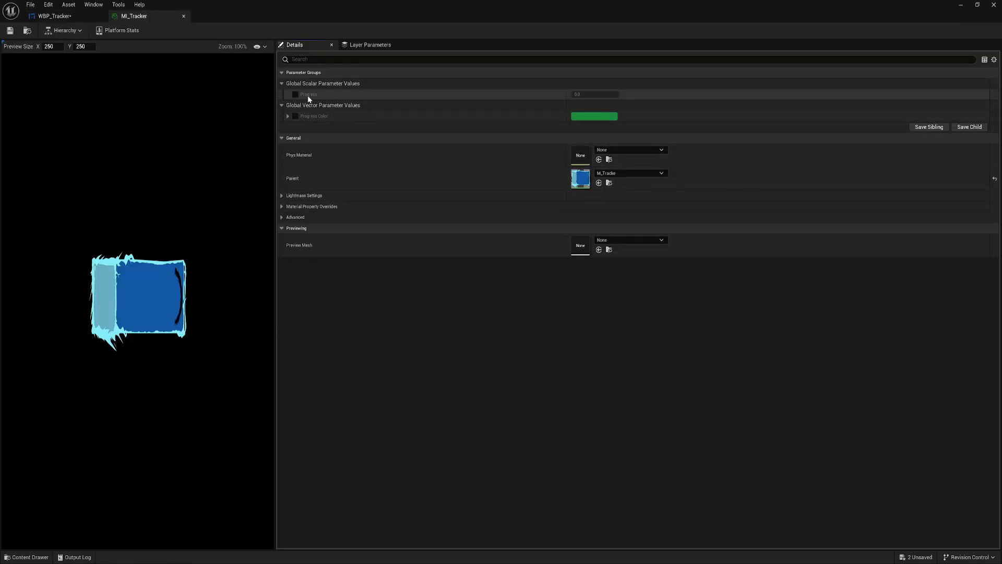
left_click_drag(589, 95, 613, 95)
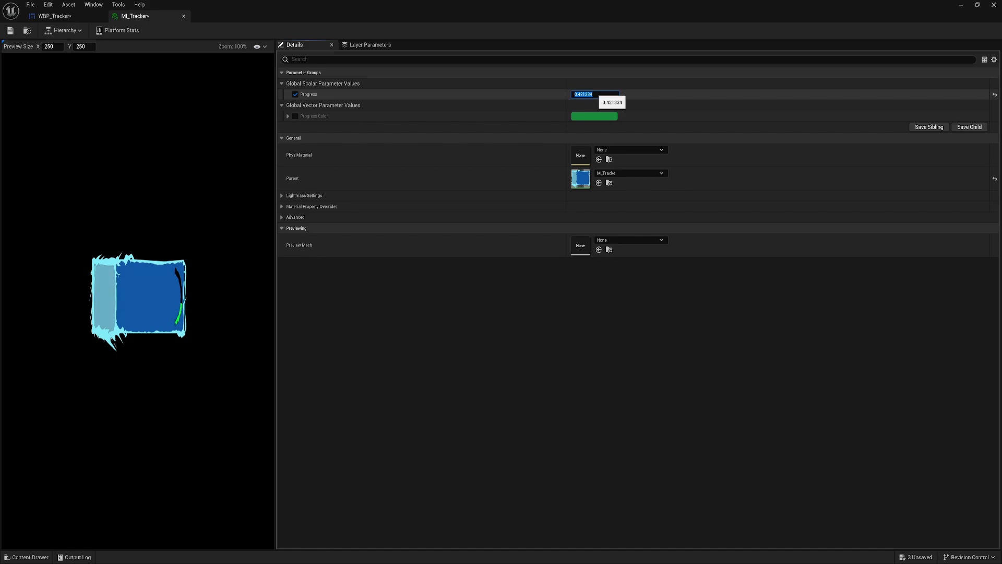
key("Return")
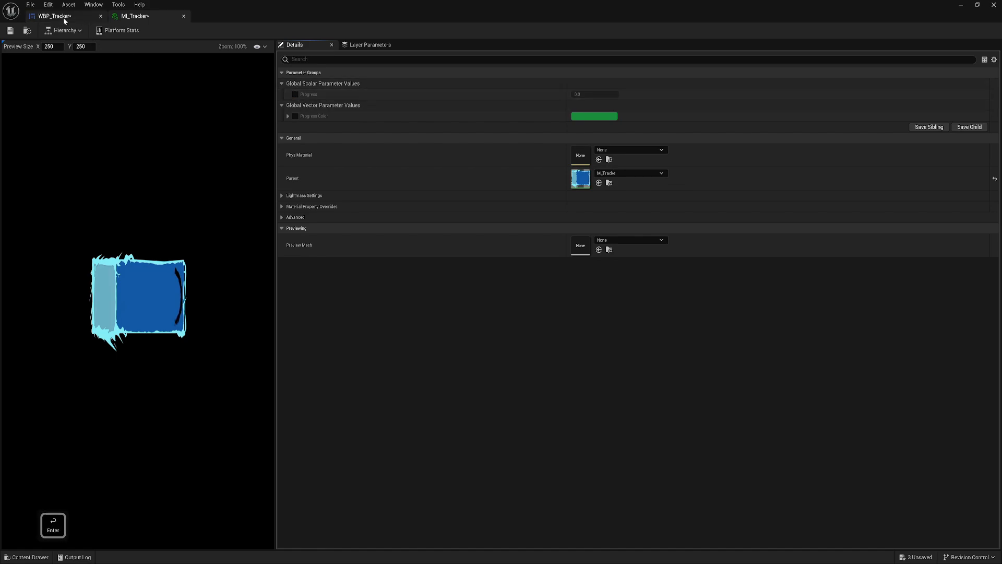
Step: Back in WBP_Tracker, set the Parameter Name of Image_41's Set Scalar Parameter binding to Progress
left_click(52, 15)
left_click(121, 557)
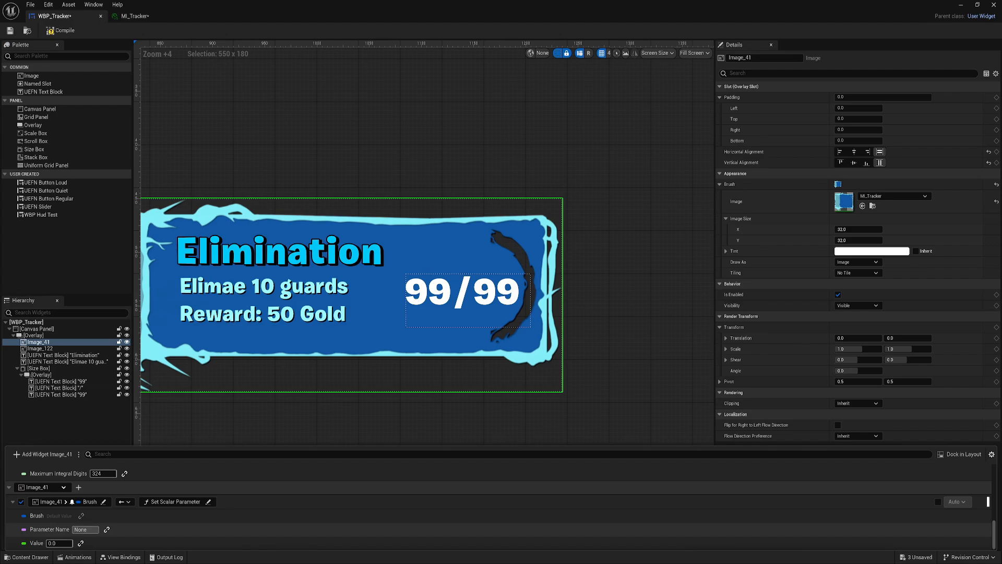
type("Progress")
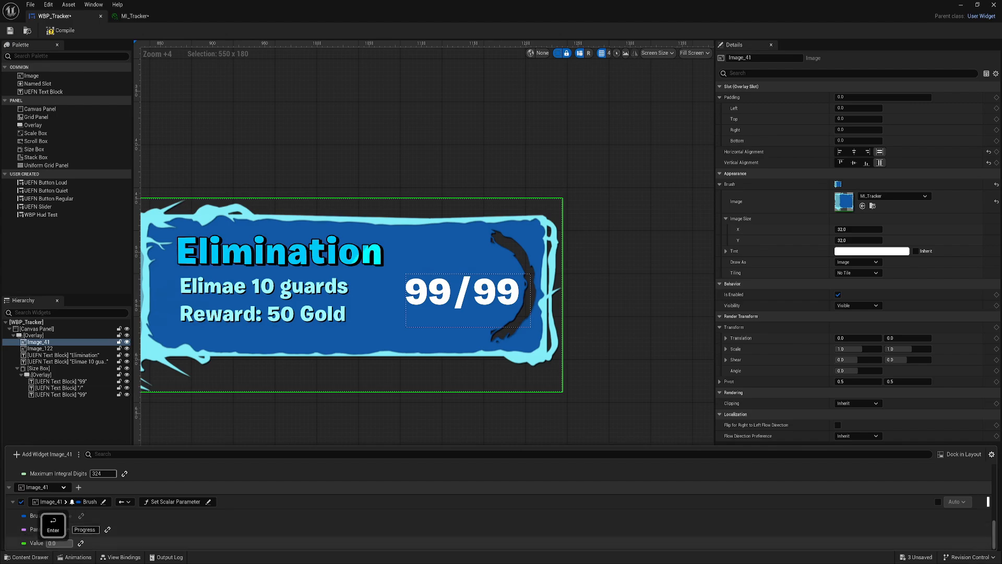
Step: Link the Value input of Image_41's Set Scalar Parameter binding to the Percentage field of MVVM_UEFN_Tracker
left_click(83, 543)
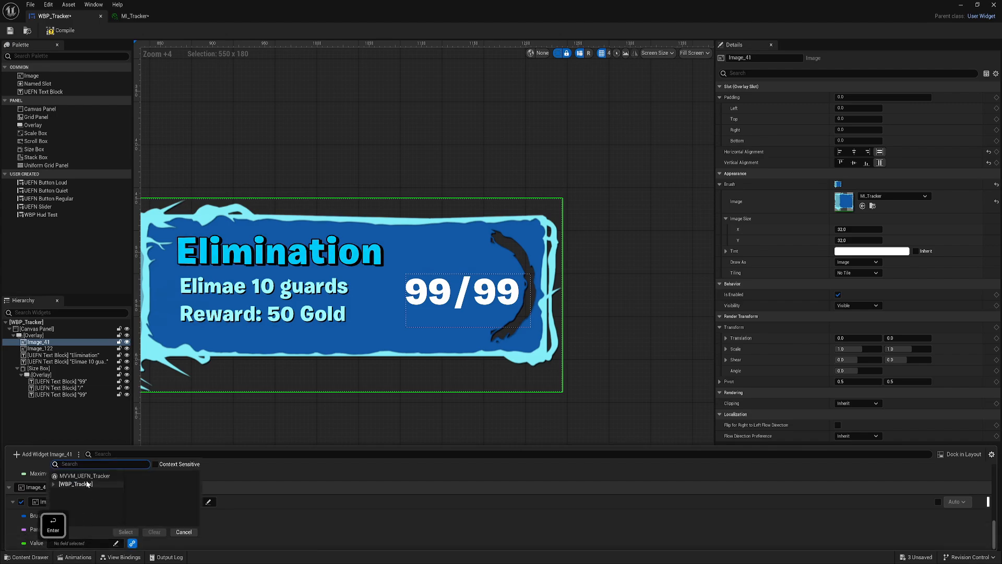
left_click(86, 476)
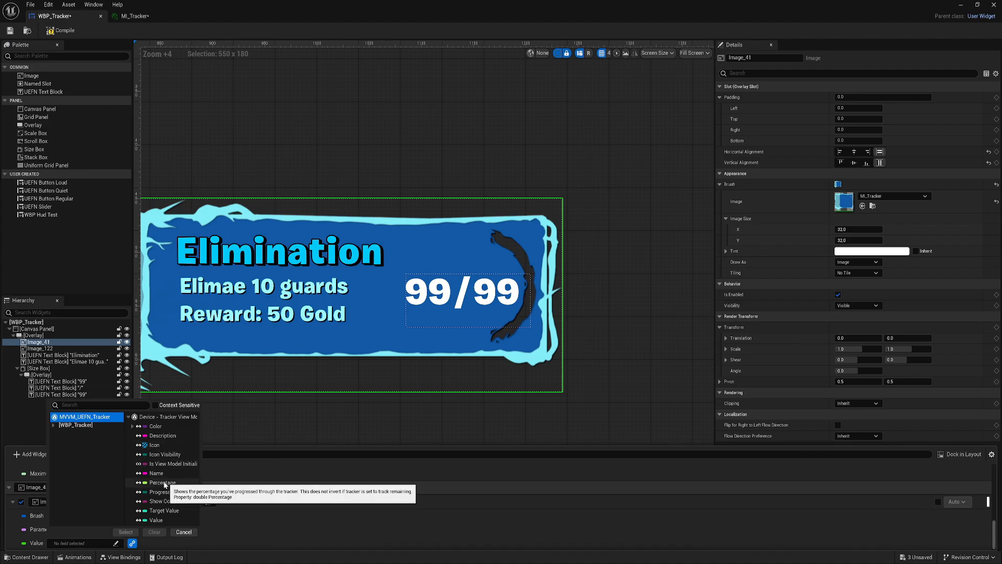
left_click(166, 483)
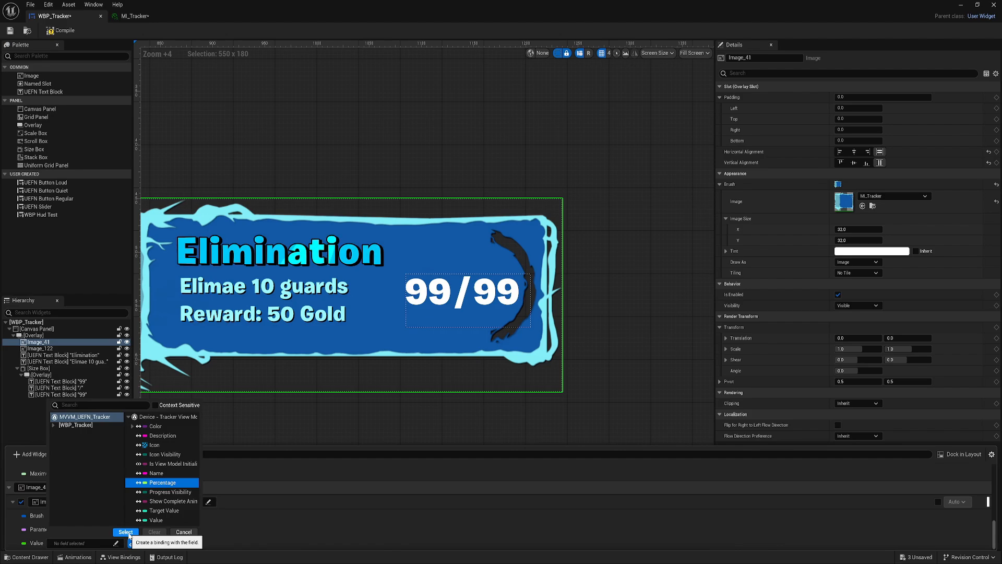
left_click(126, 532)
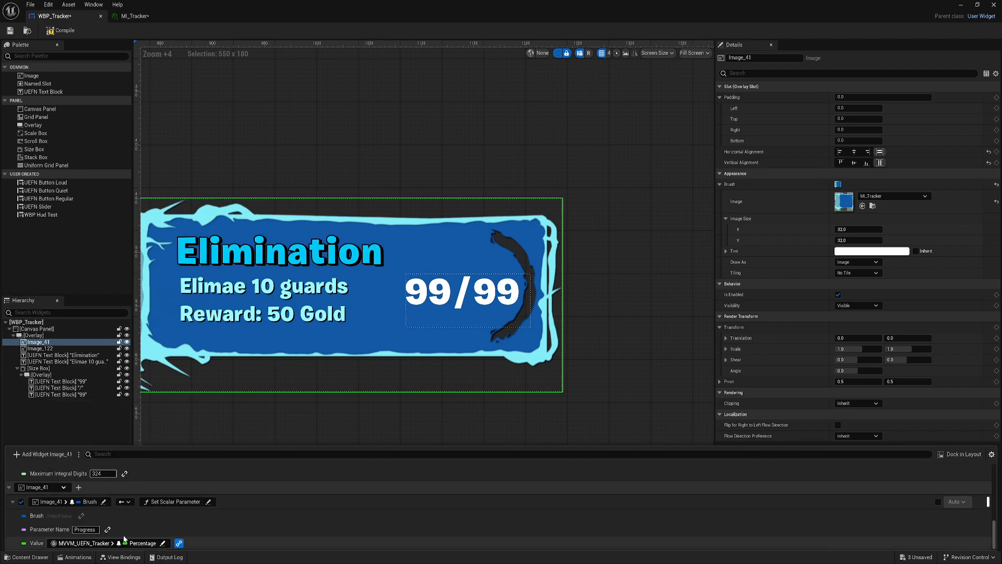
Step: Compile and save WBP_Tracker, and close the widget and MI_Tracker editors
left_click(59, 31)
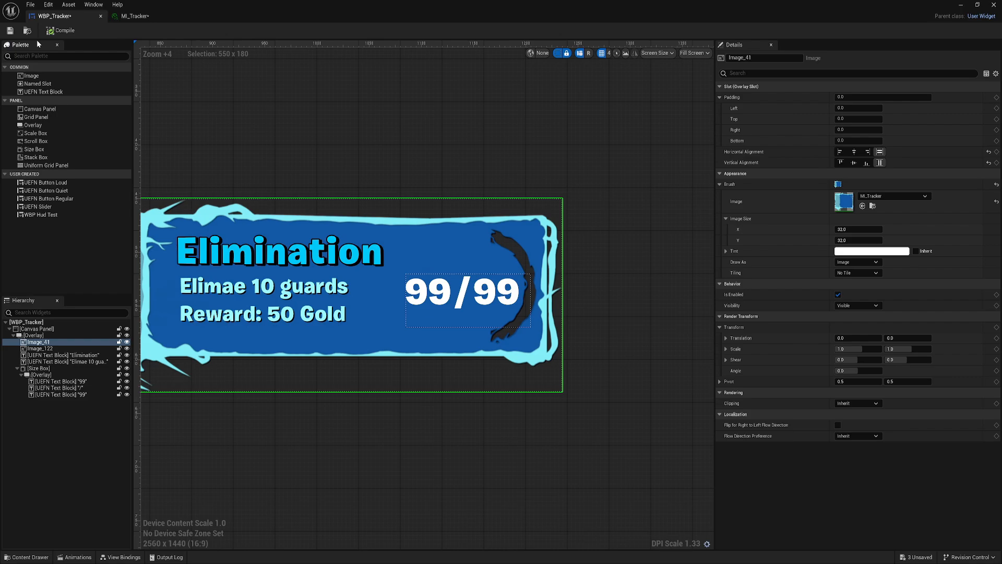
left_click(12, 30)
left_click(127, 557)
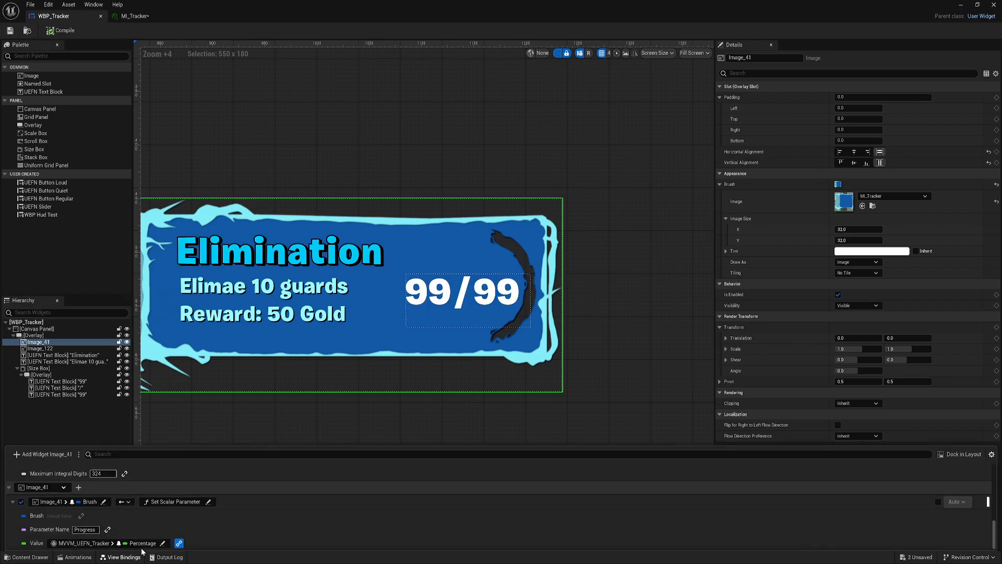
left_click(228, 534)
right_click_drag(372, 426, 352, 413)
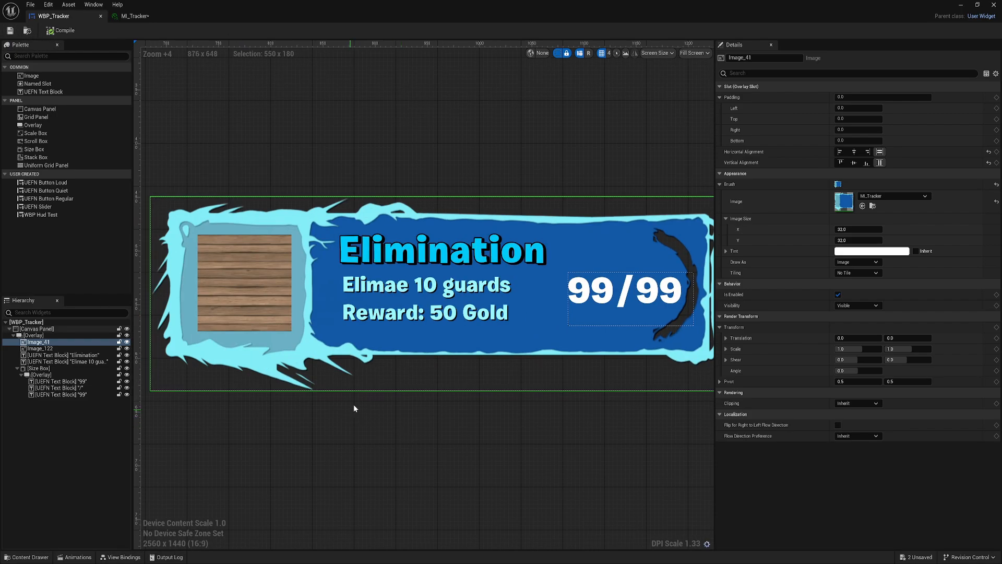
scroll(368, 460, "down", 5)
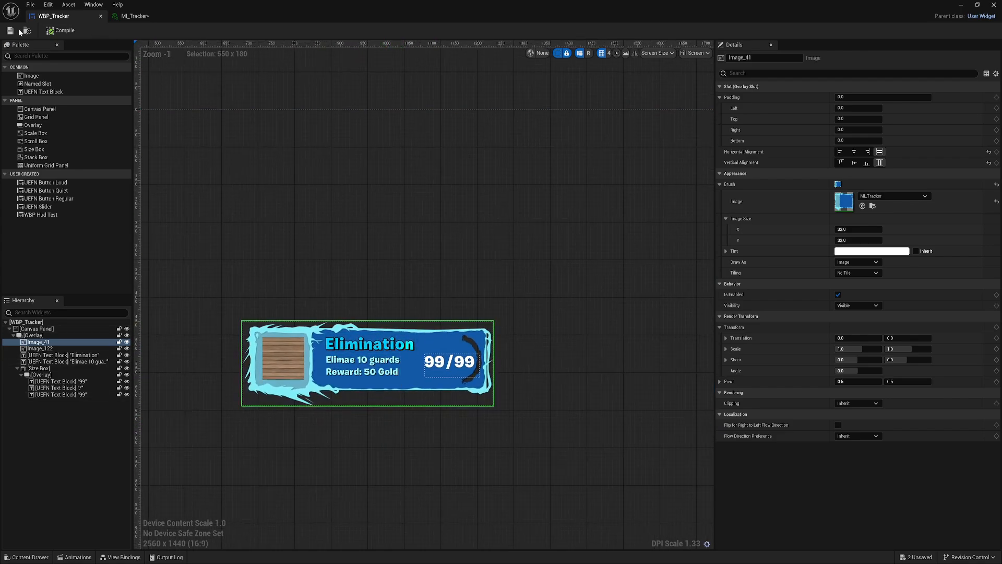
left_click(101, 16)
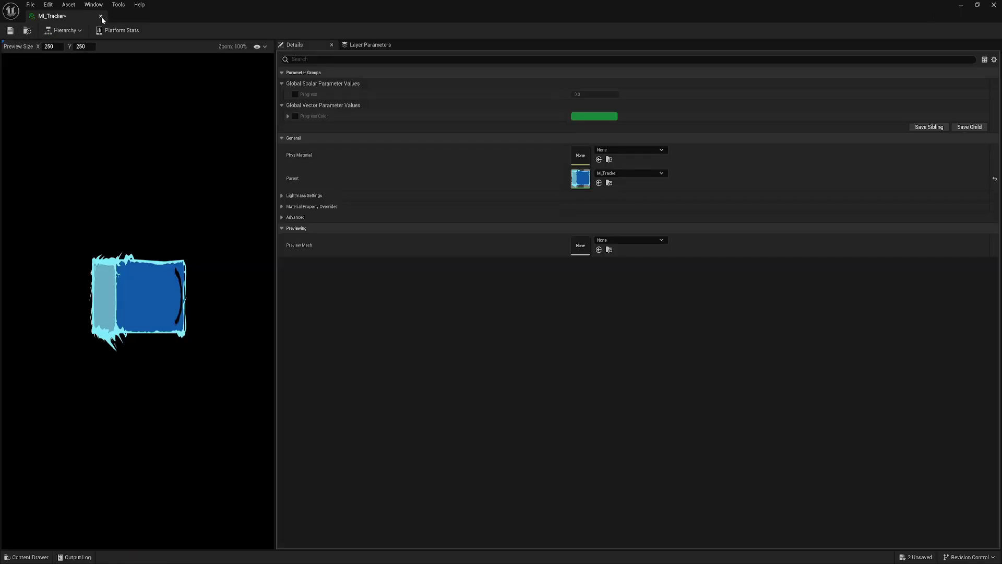
left_click(101, 17)
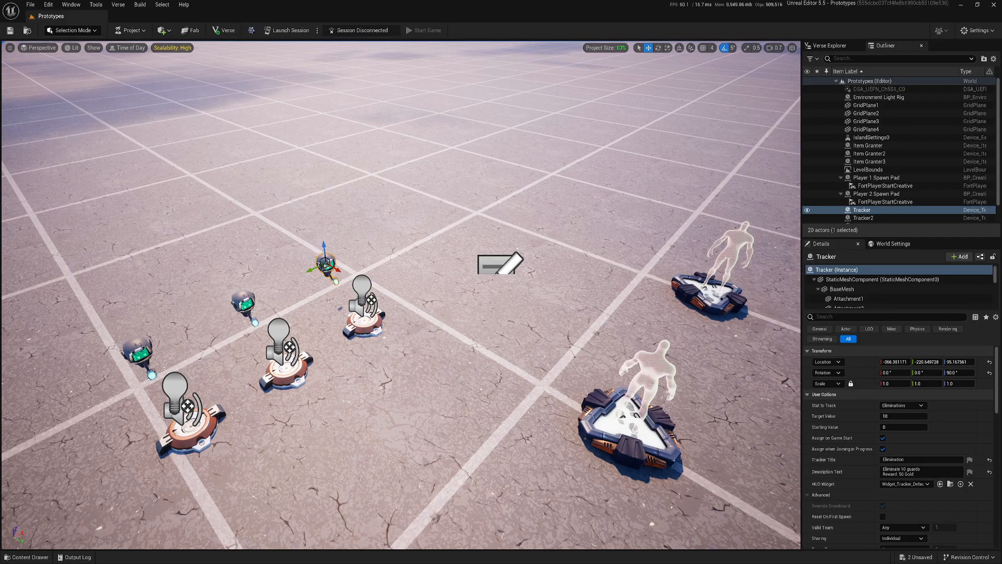
Step: Assign WBP_Tracker as the HUD Widget of all three Tracker devices in the level
left_click(242, 303, "ctrl")
left_click(139, 350, "ctrl")
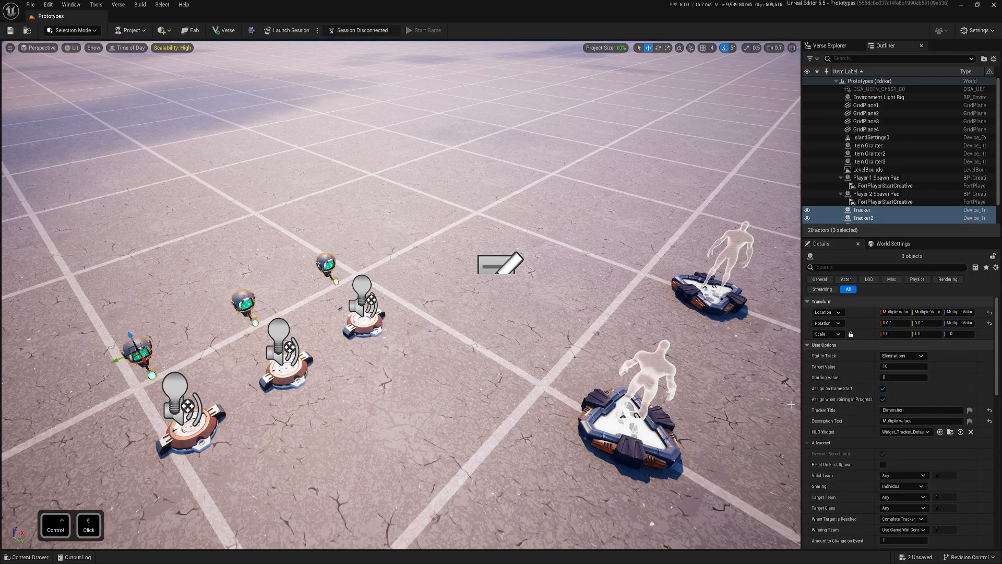
key("ctrl+space")
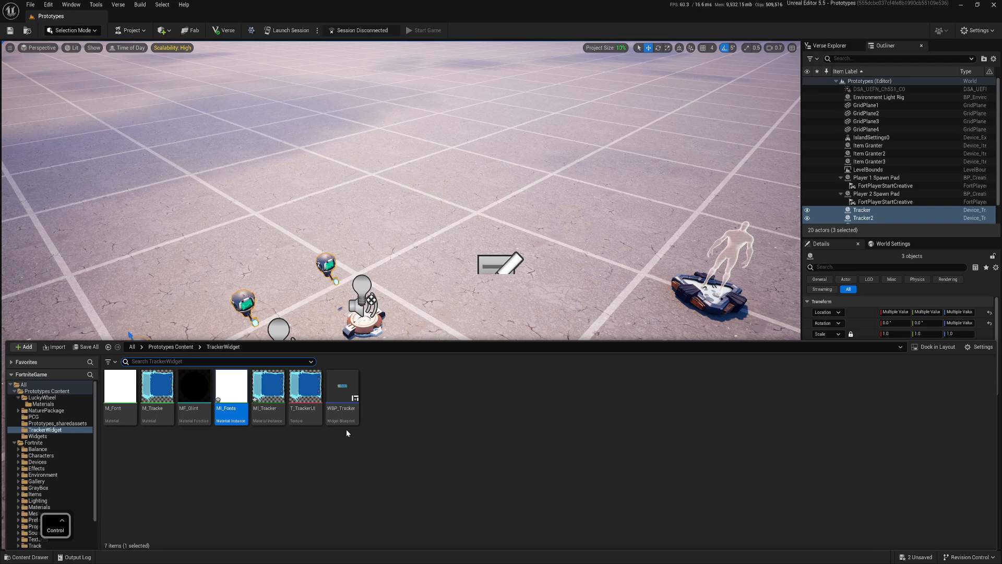
left_click(342, 397)
right_click_drag(365, 292, 365, 261)
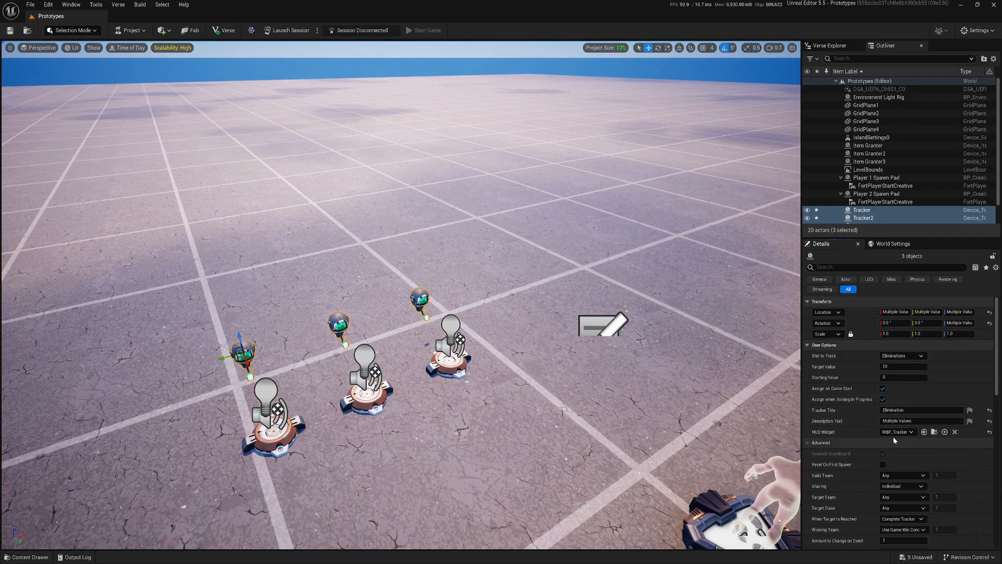
Step: Find the Guard Spawner among the Fortnite devices and place one on the open floor beyond the trackers
right_click_drag(487, 371, 486, 344)
key("ctrl+space")
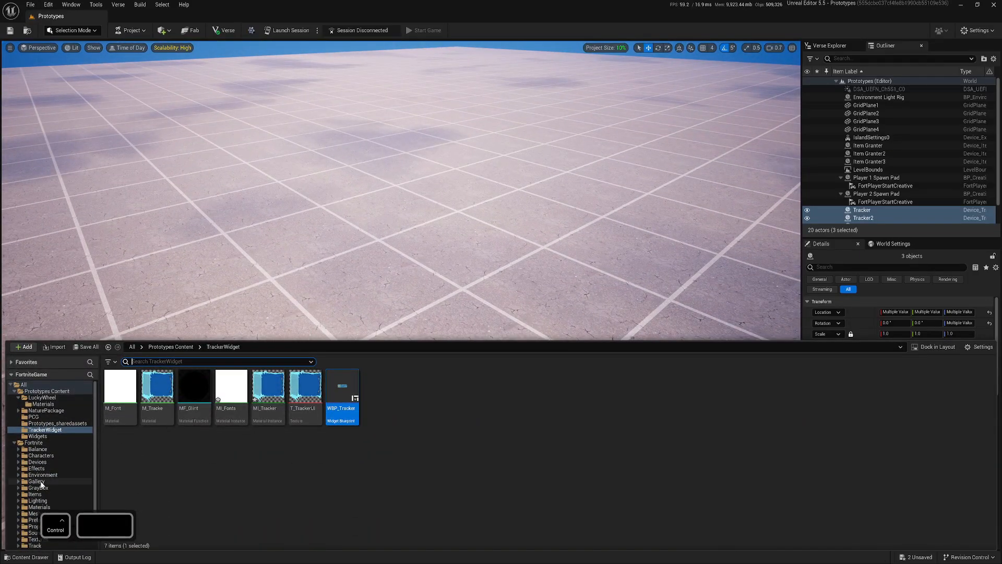
scroll(42, 481, "down", 1)
left_click(38, 449)
type("guard")
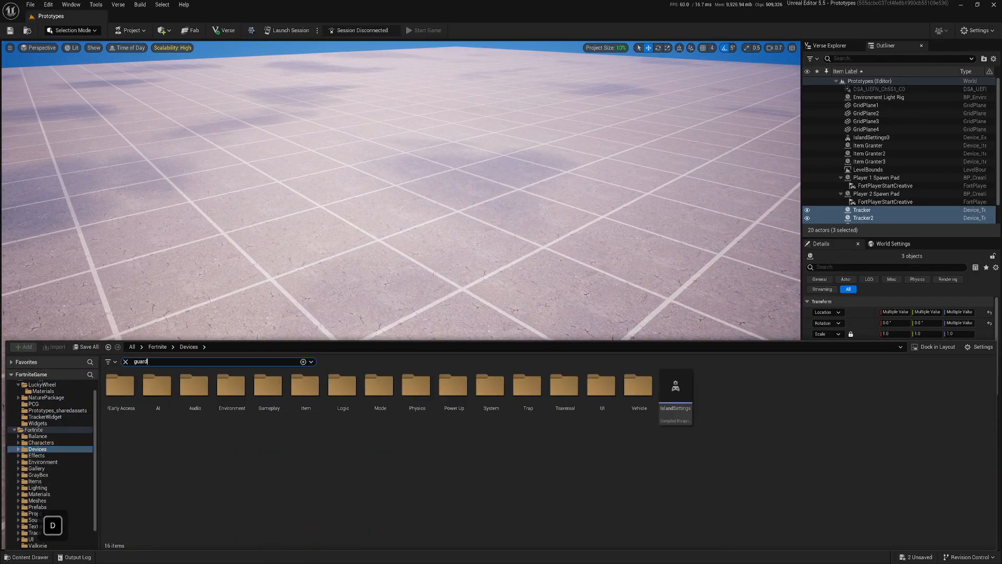
left_click_drag(120, 386, 401, 190)
left_click(401, 191)
key("f")
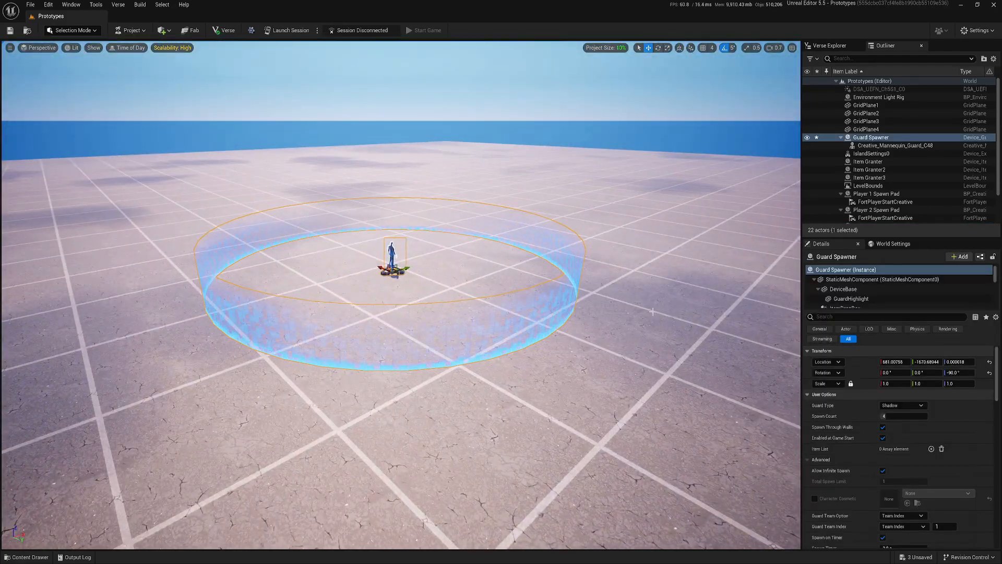
Step: Set the Guard Spawner's Spawn Count to 10 and add a Burst SMG to its Item List
left_click(898, 416)
type("10")
key("Return")
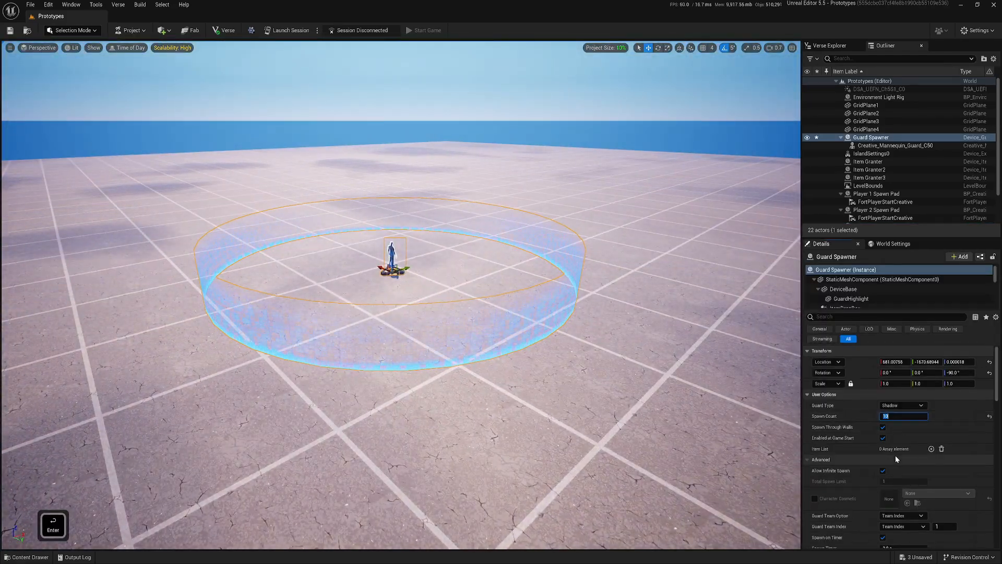
left_click(931, 449)
left_click(938, 472)
type("pis")
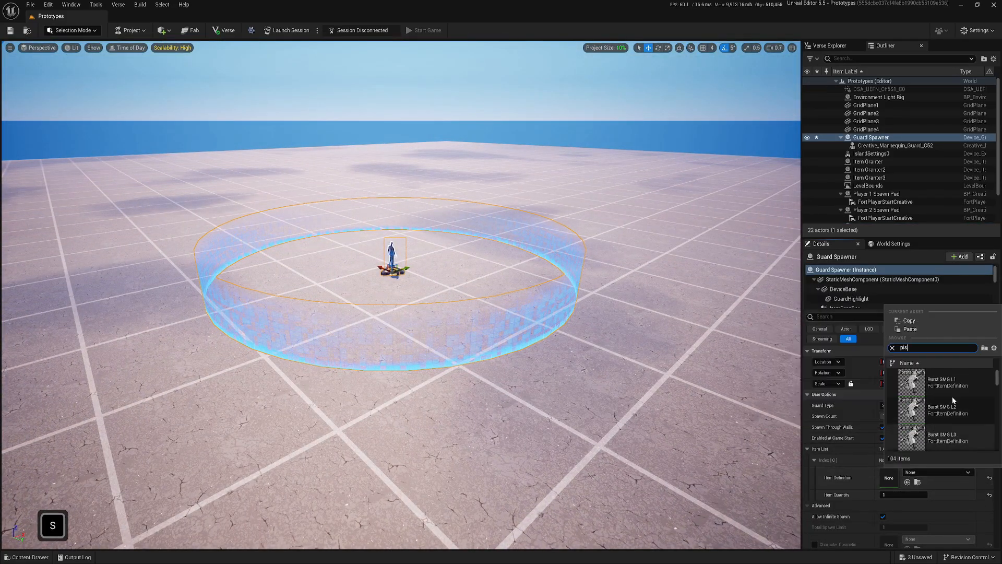
left_click(953, 402)
Step: Set the Guard Spawner's Guard Team Option to Team Wildlife & Creatures and its Accuracy to LOW
scroll(847, 478, "down", 4)
left_click(902, 472)
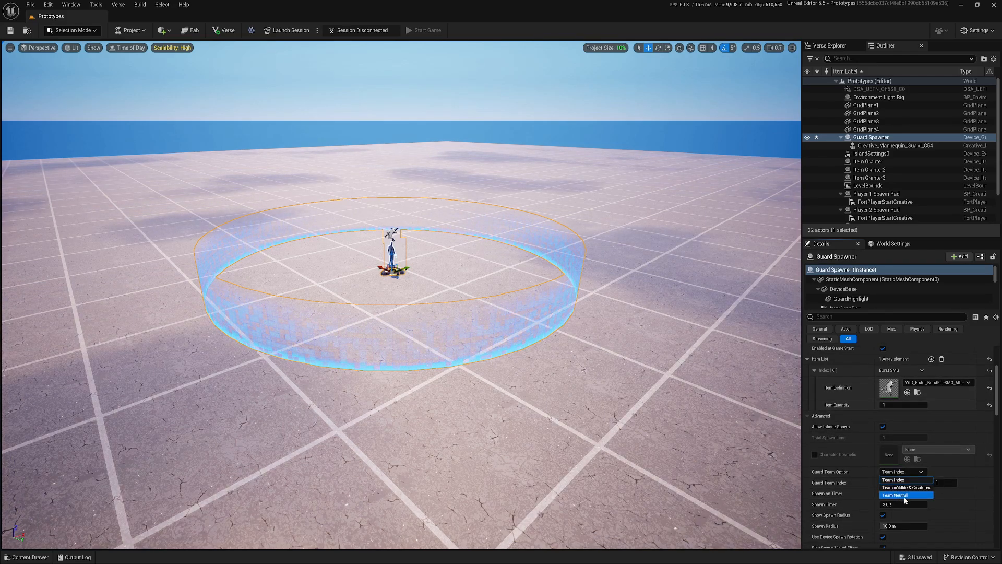
left_click(906, 487)
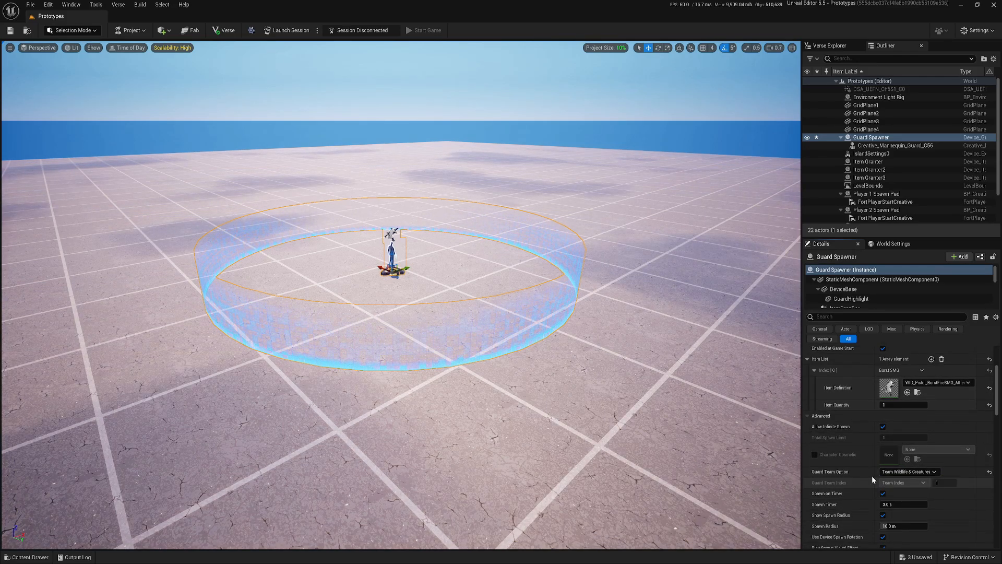
scroll(842, 482, "down", 4)
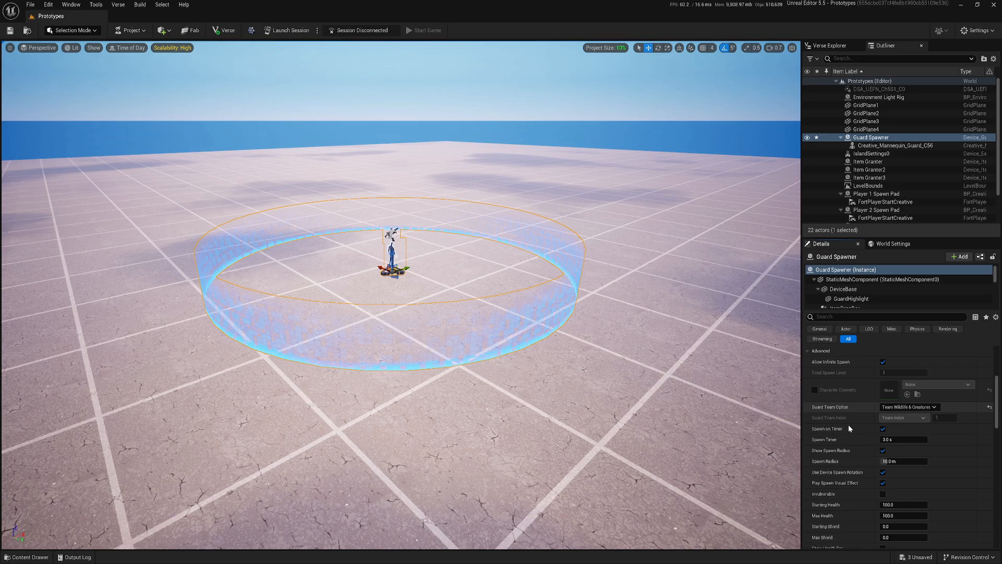
scroll(848, 430, "down", 6)
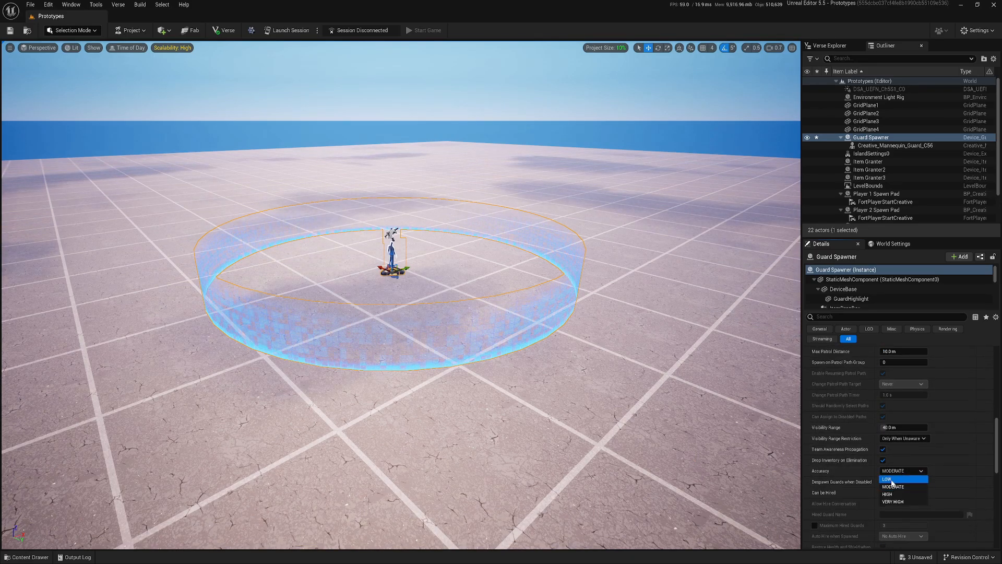
scroll(833, 436, "down", 2)
Step: Find the Item Spawner among the Fortnite devices and place one on the floor near the player spawn pads
right_click_drag(527, 334, 642, 360)
key("ctrl+space")
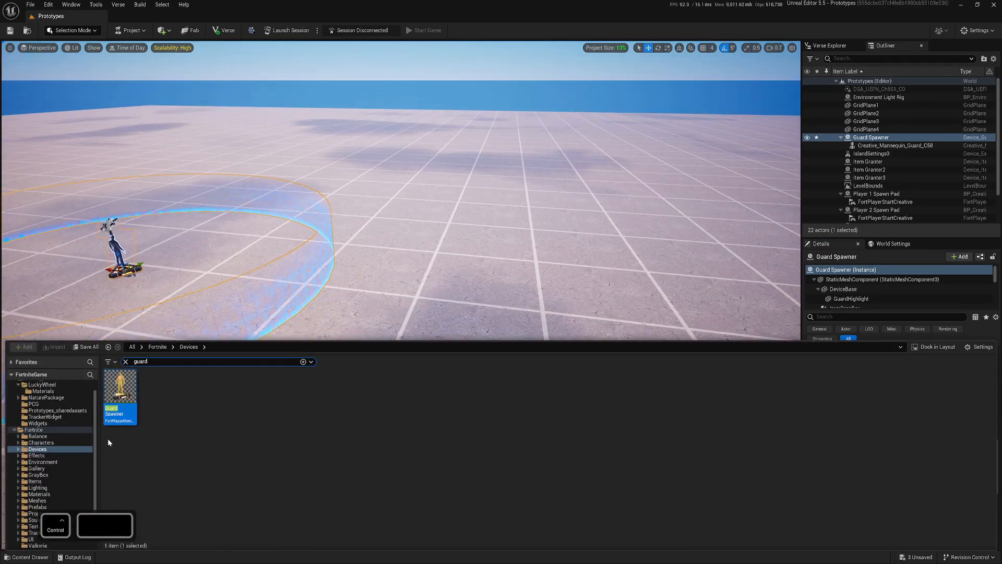
mouse_move(292, 251)
right_mouse_down()
mouse_move(355, 313)
mouse_move(345, 318)
mouse_move(282, 266)
right_mouse_up()
key("a")
key("d")
right_click_drag(401, 295, 494, 306)
key("e")
key("w")
key("ctrl+space")
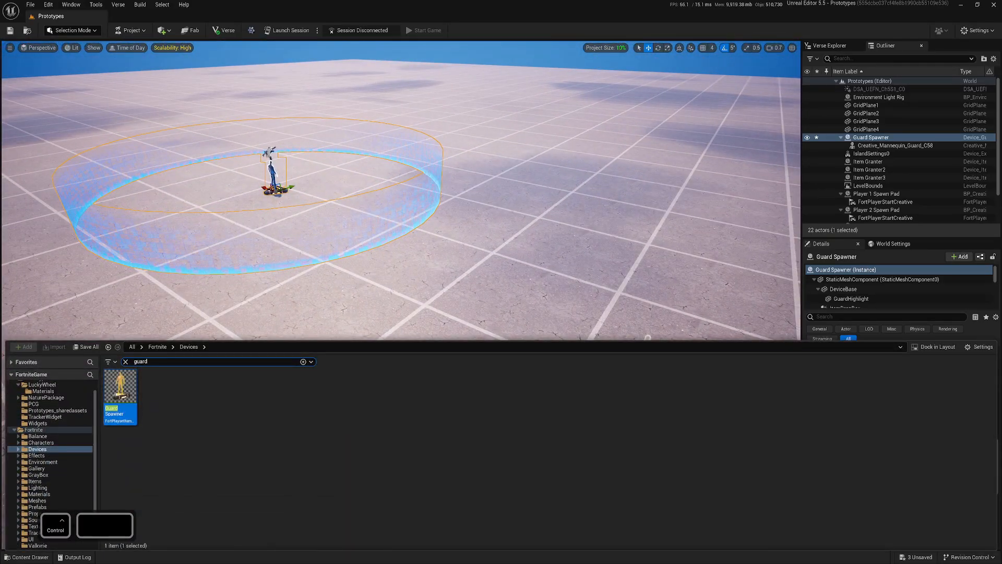
type("itemspa")
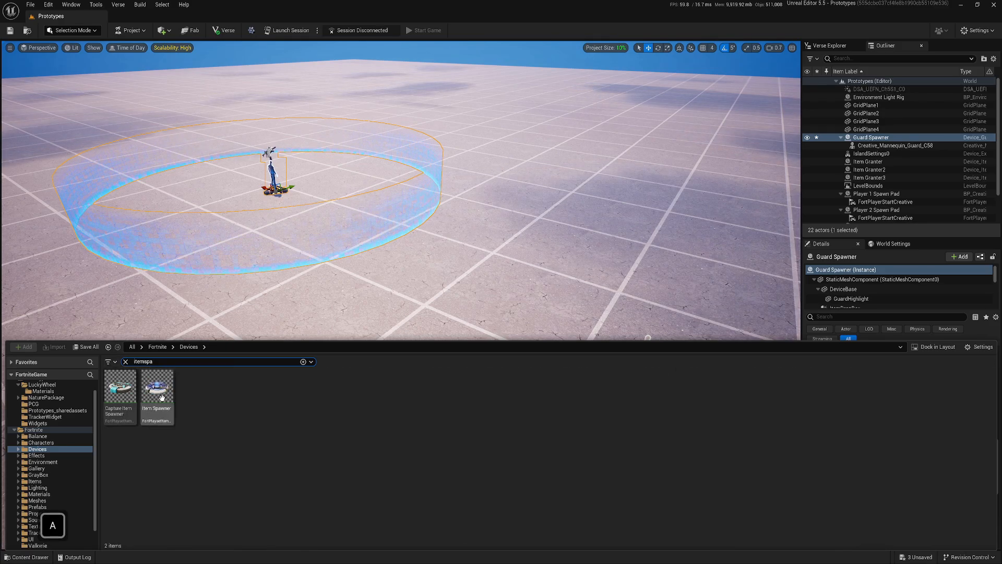
left_click_drag(162, 397, 515, 324)
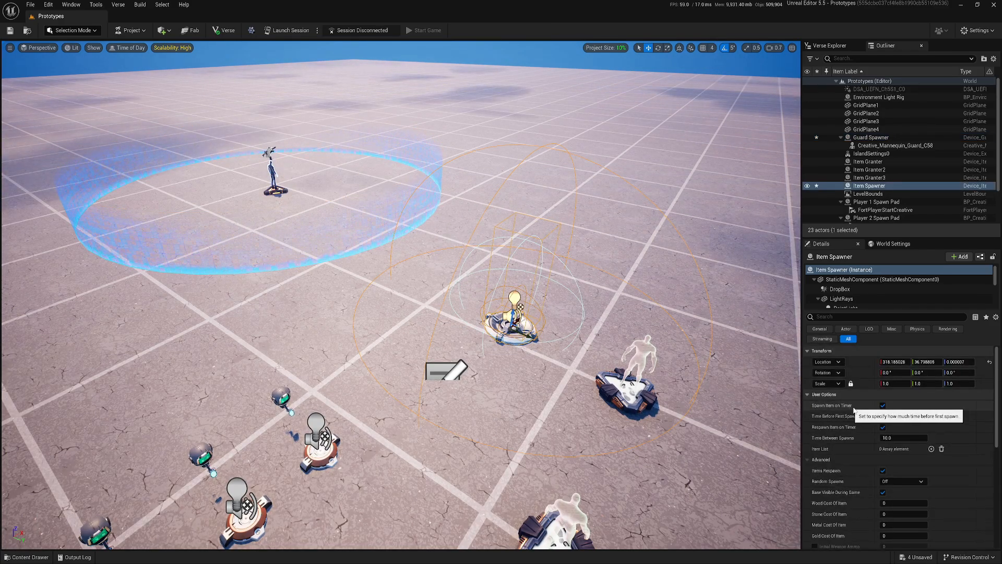
Step: Set the Item Spawner's Time Before First Spawn to 1 and its Time Between Spawns to 3
left_click(899, 416)
type("1")
key("Return")
left_click(899, 438)
type("3")
key("Return")
Step: Add an entry to the Item Spawner's Item List and choose a weapon as its Pickup to Spawn
left_click(931, 449)
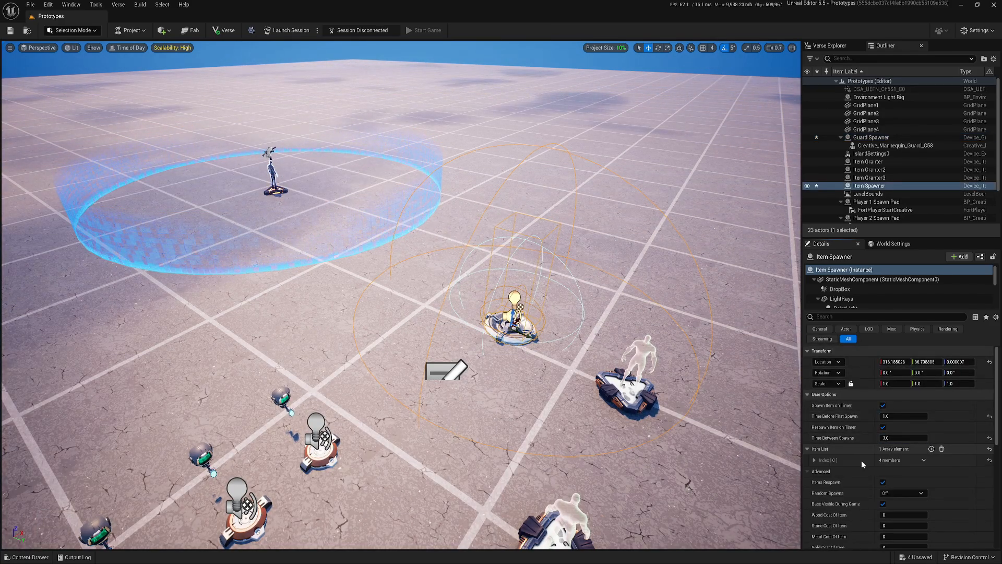
left_click(862, 461)
left_click(919, 473)
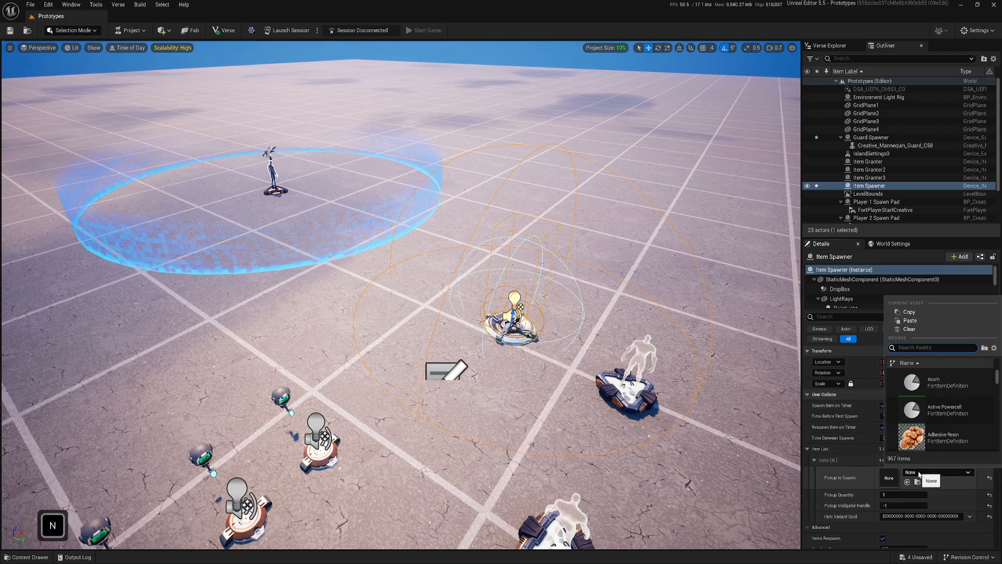
left_click(949, 439)
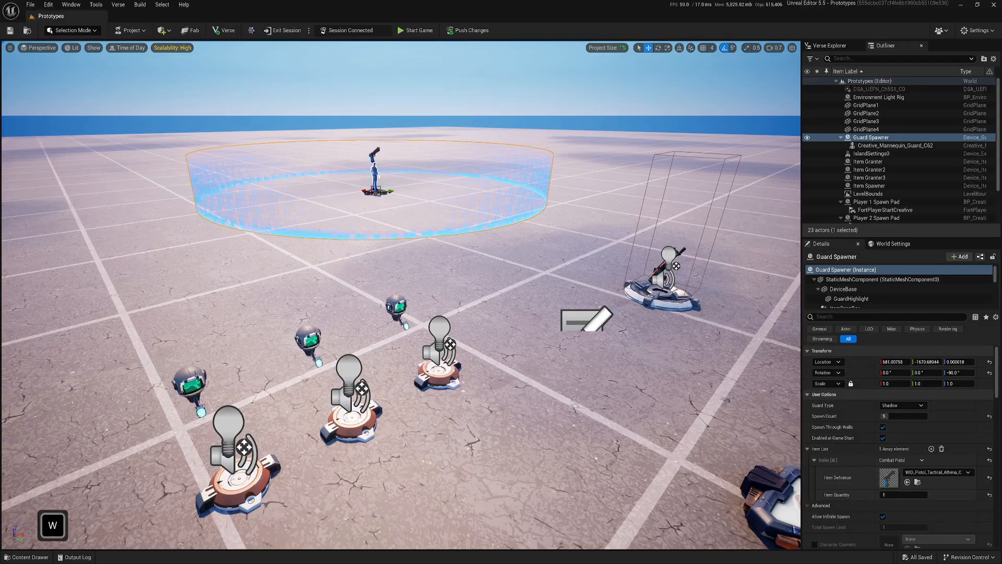
Step: Open the WBP_Tracker widget and, from its Elimination title's font settings, open the MI_Fonts material instance in an enlarged window
left_click(26, 557)
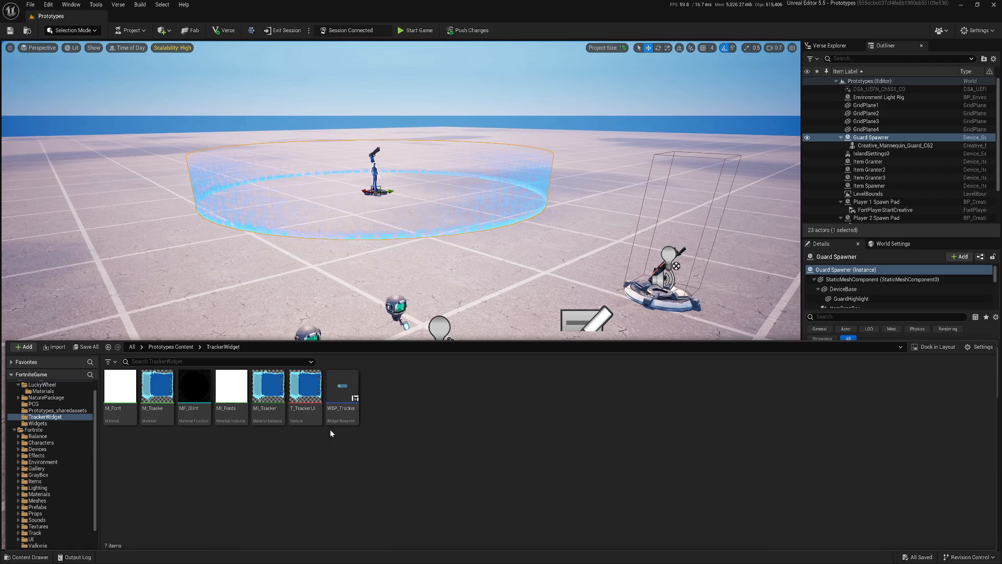
double_click(340, 404)
scroll(436, 356, "up", 8)
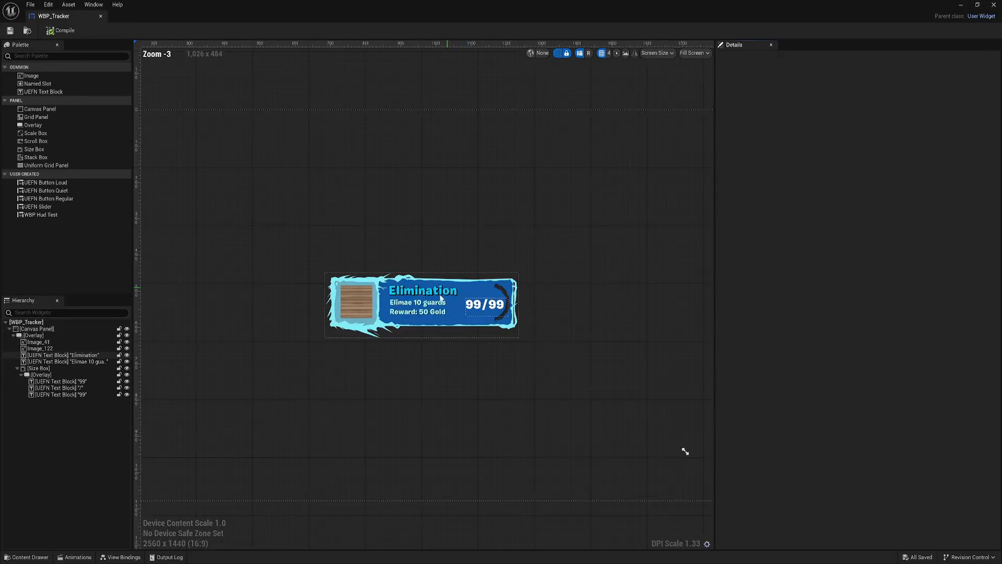
left_click(418, 281)
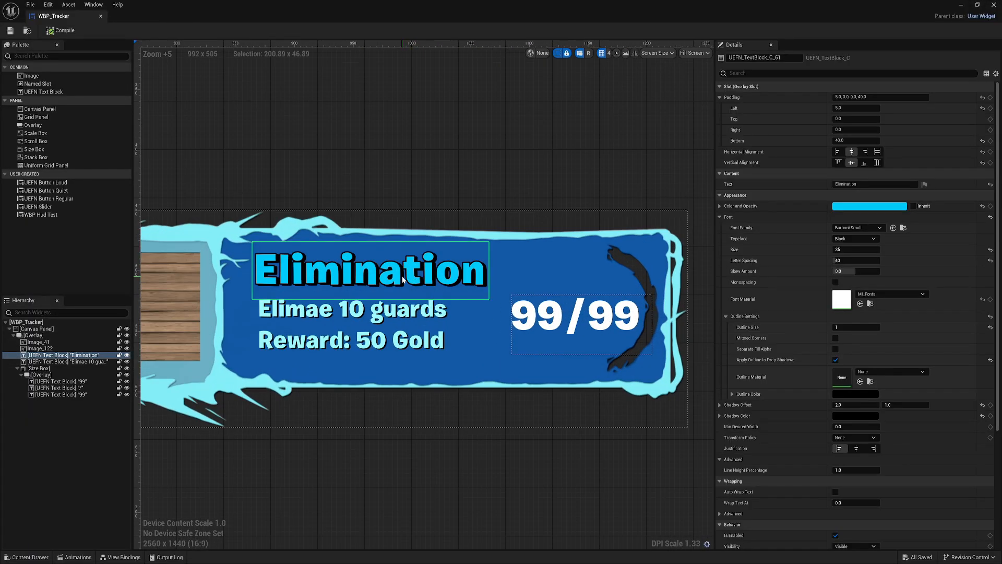
double_click(841, 299)
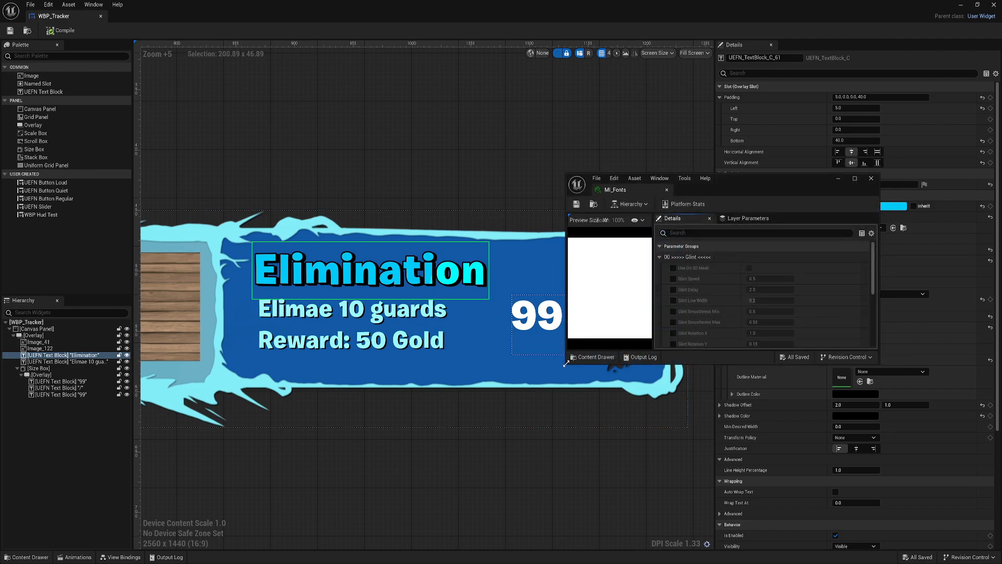
left_click_drag(560, 361, 496, 507)
left_click_drag(496, 507, 517, 523)
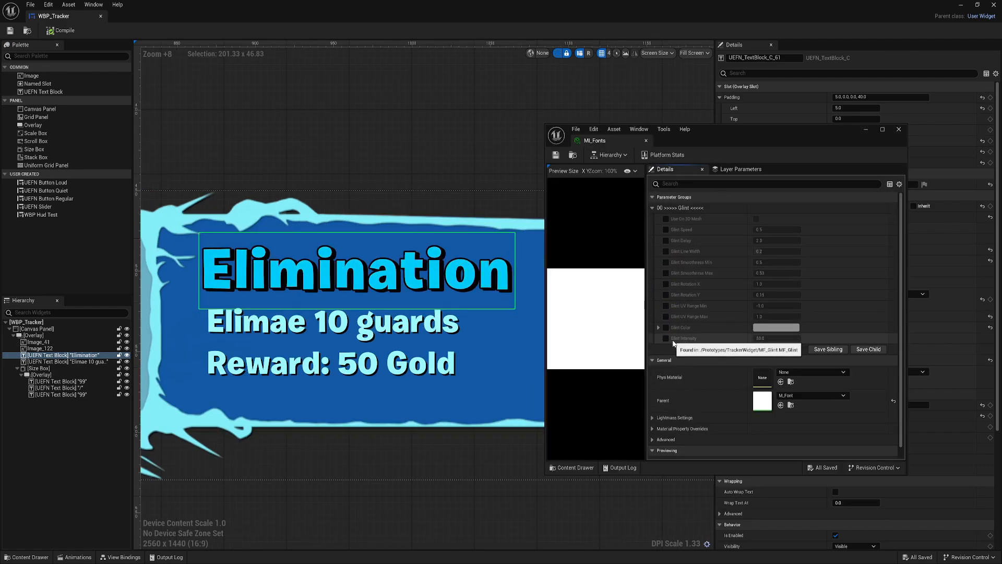
Step: Override the MI_Fonts Glint Intensity with 500000 and its Glint Line Width with 0.1
left_click(666, 339)
left_click(777, 338)
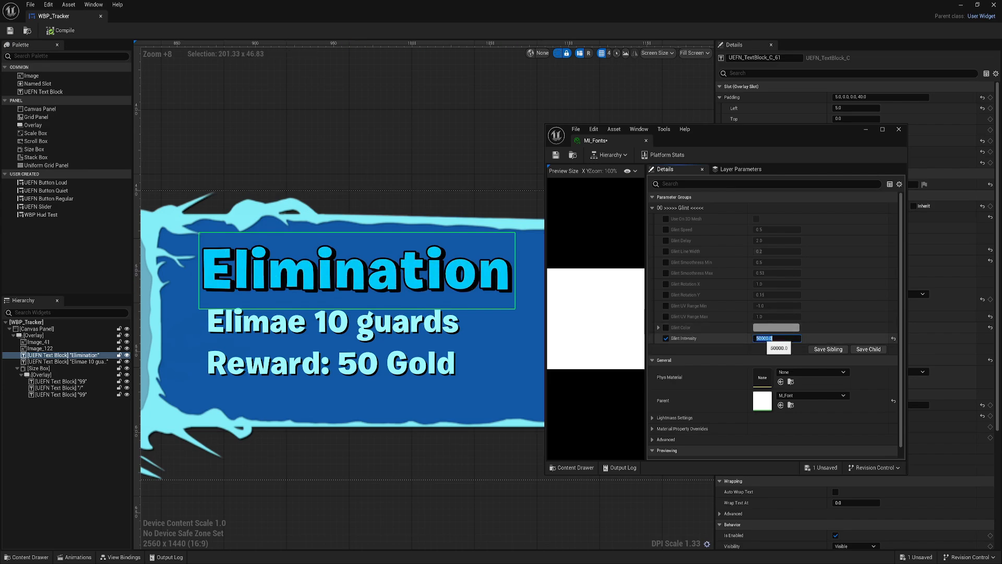
type("500000")
key("Return")
left_click(666, 251)
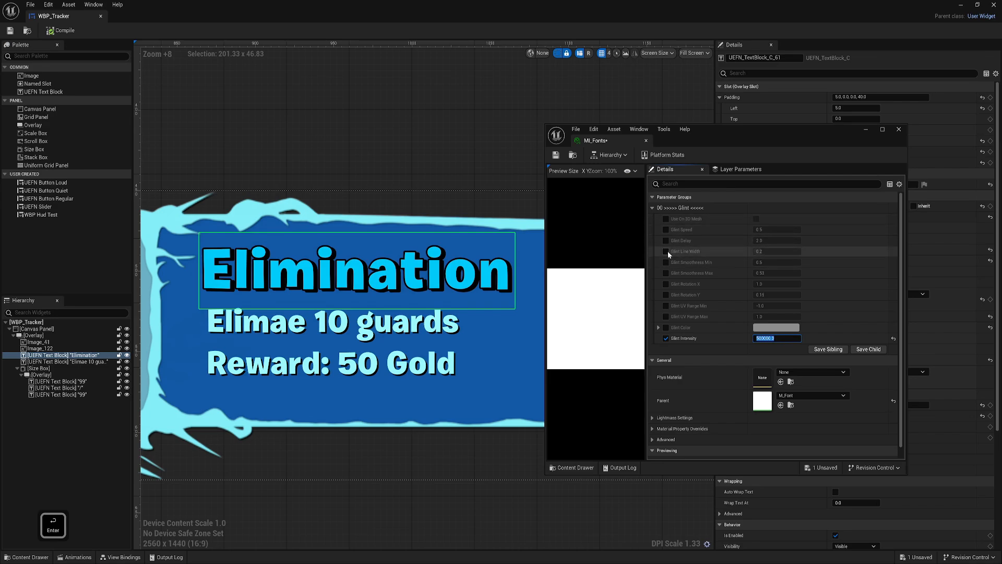
left_click(764, 251)
type("0.1")
key("Return")
Step: Try overriding Glint Speed, Glint Delay and Glint Color in MI_Fonts, checking the Elimination title, and disable these overrides again
left_click(782, 229)
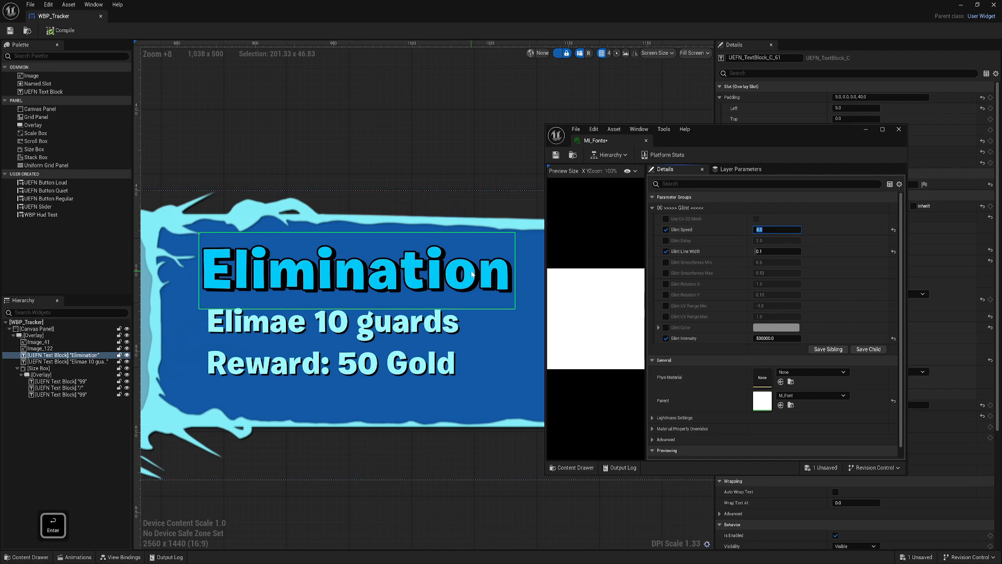
scroll(449, 278, "up", 4)
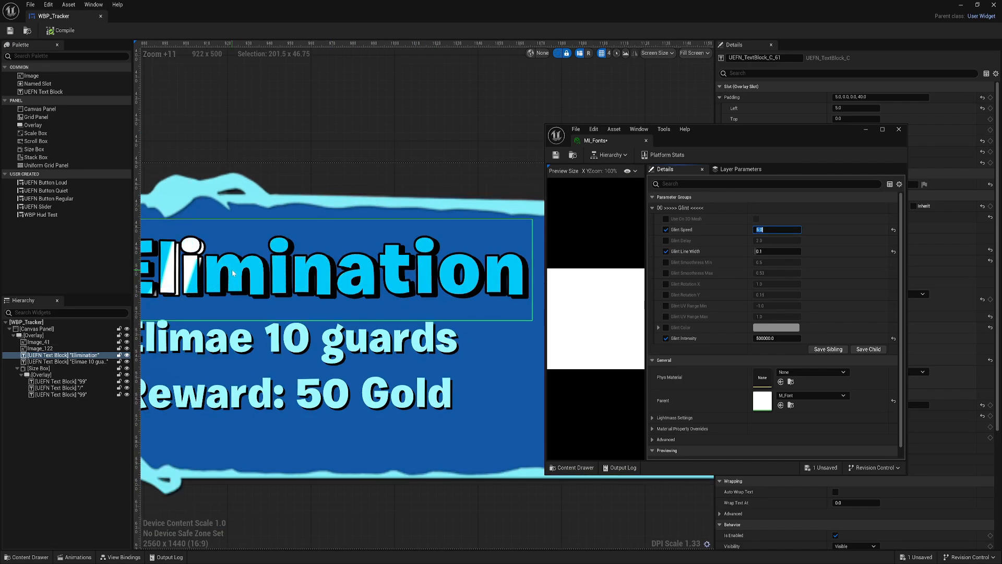
key("Return")
left_click(666, 230)
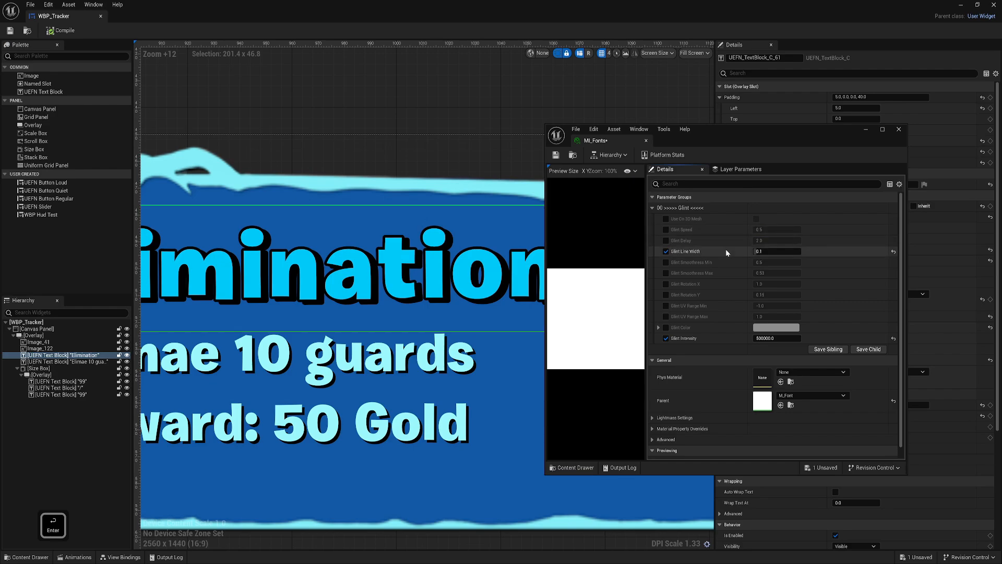
left_click(666, 240)
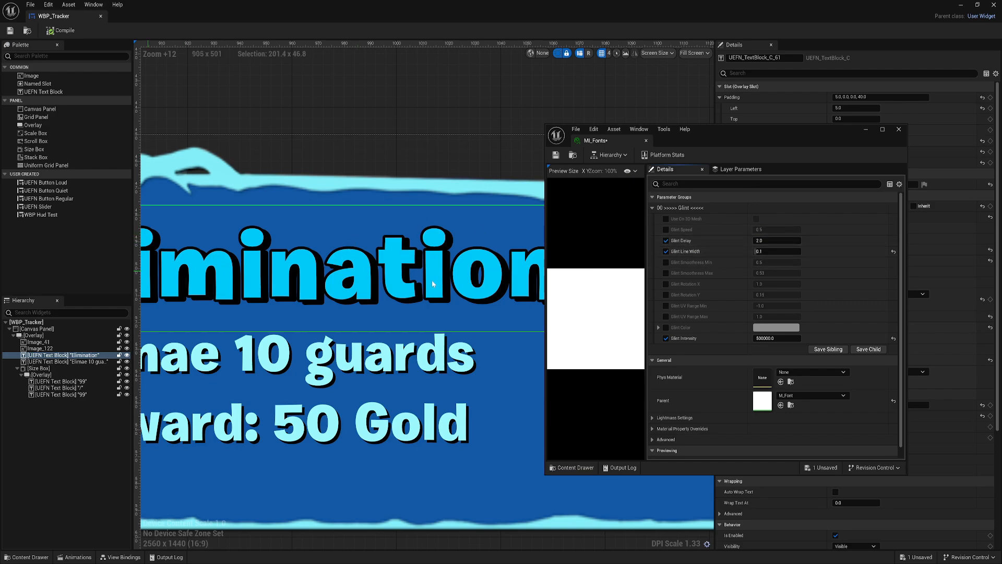
scroll(419, 273, "down", 1)
scroll(419, 273, "down", 1)
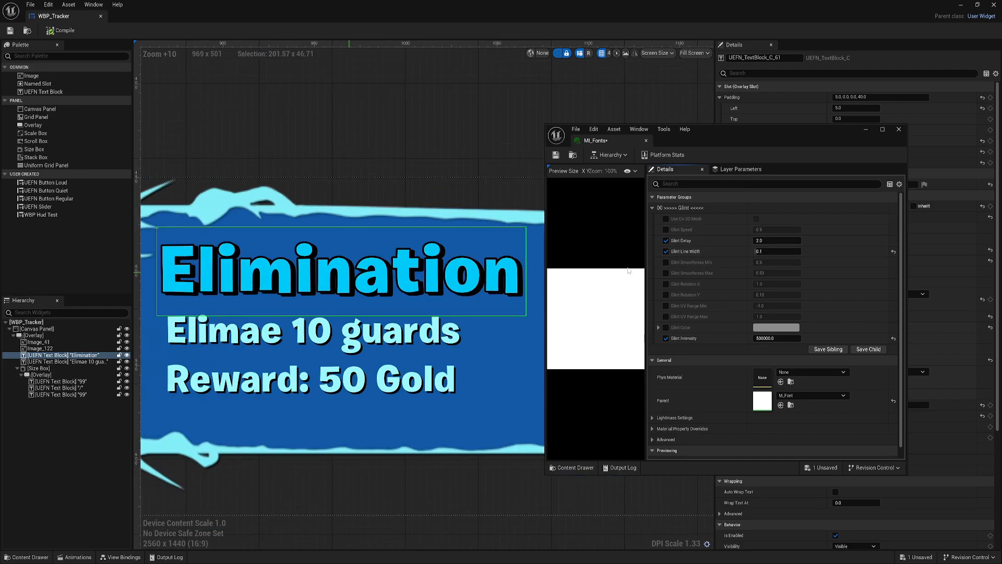
left_click(665, 241)
scroll(735, 270, "down", 1)
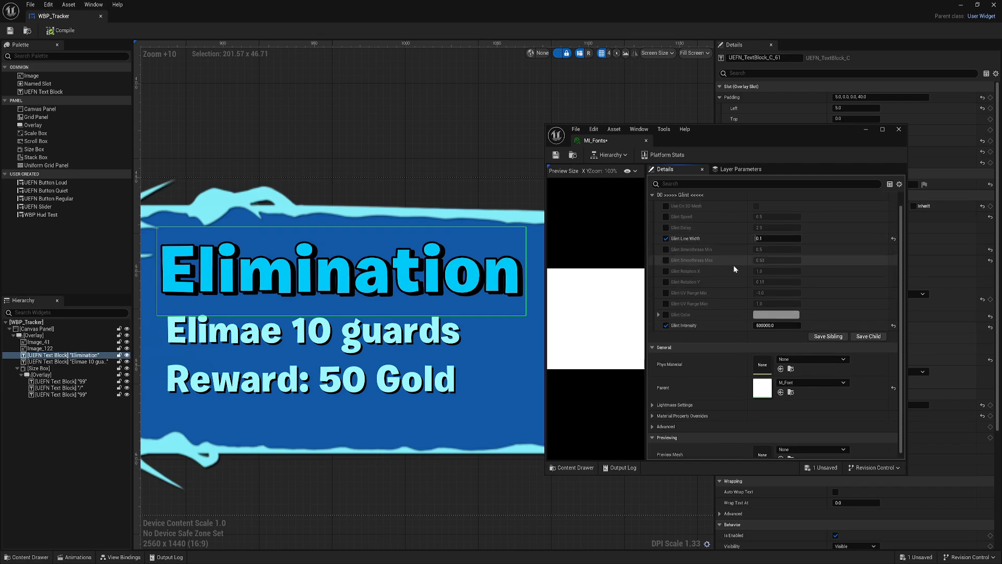
scroll(734, 270, "down", 1)
left_click(665, 305)
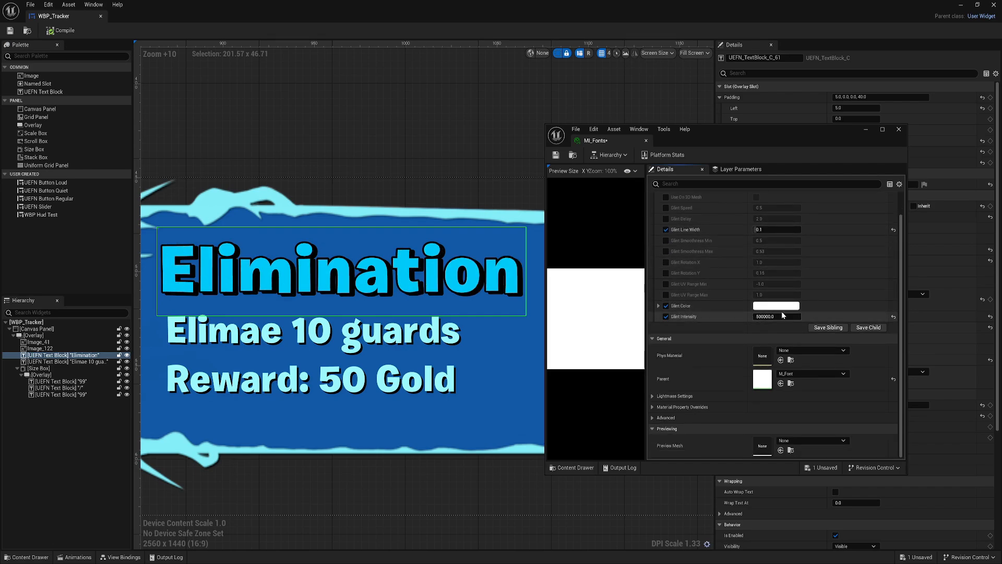
left_click(666, 305)
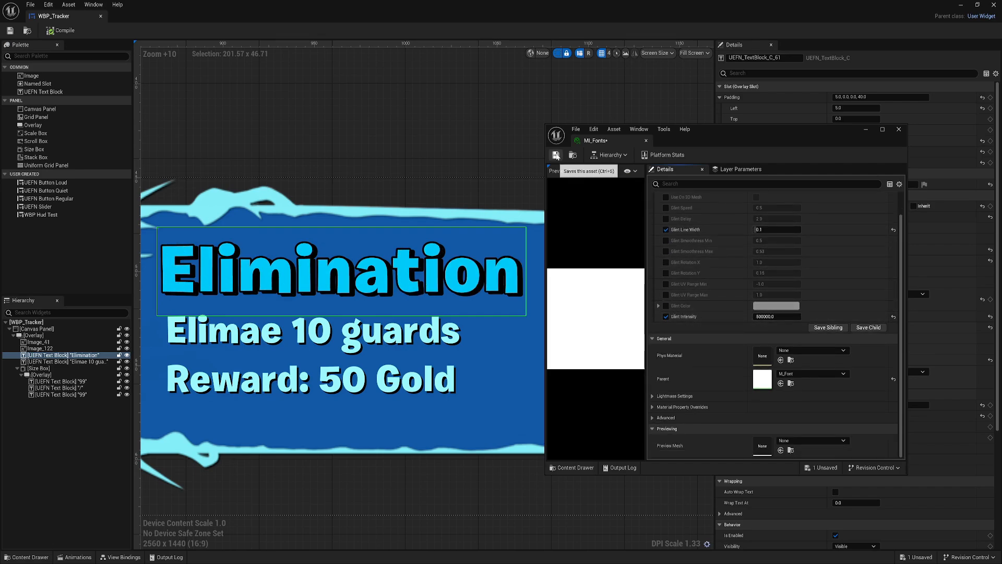
Step: Save the MI_Fonts material instance and close the WBP_Tracker widget editor
left_click(556, 155)
scroll(395, 238, "down", 5)
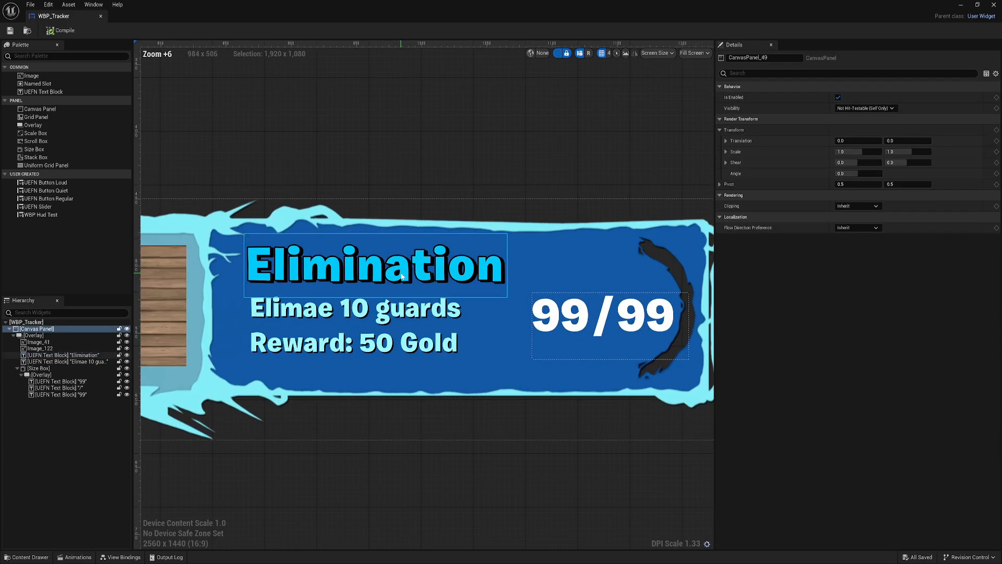
scroll(401, 277, "down", 3)
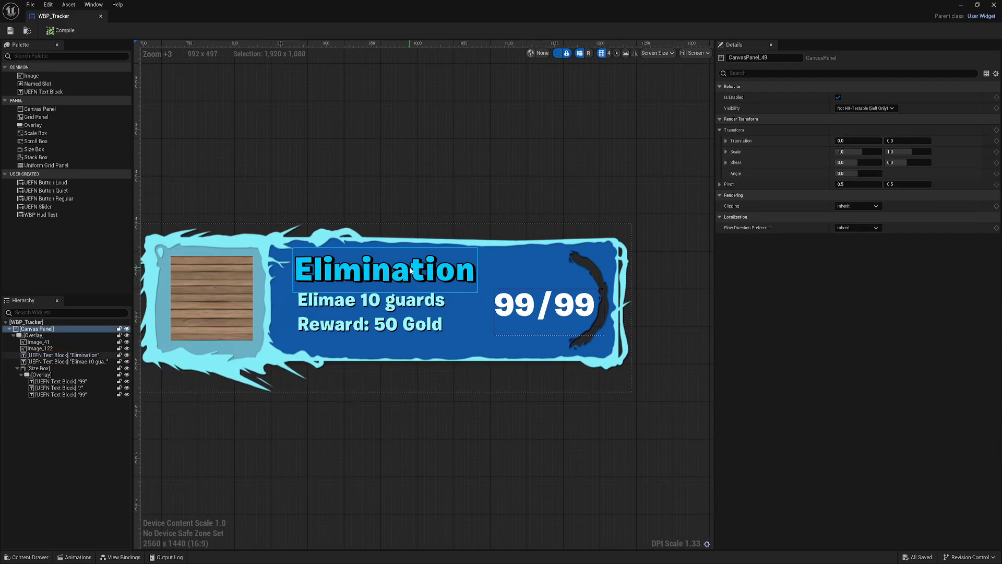
left_click(101, 16)
Step: Save the level, push the changes to the connected session and start the game
left_click(11, 31)
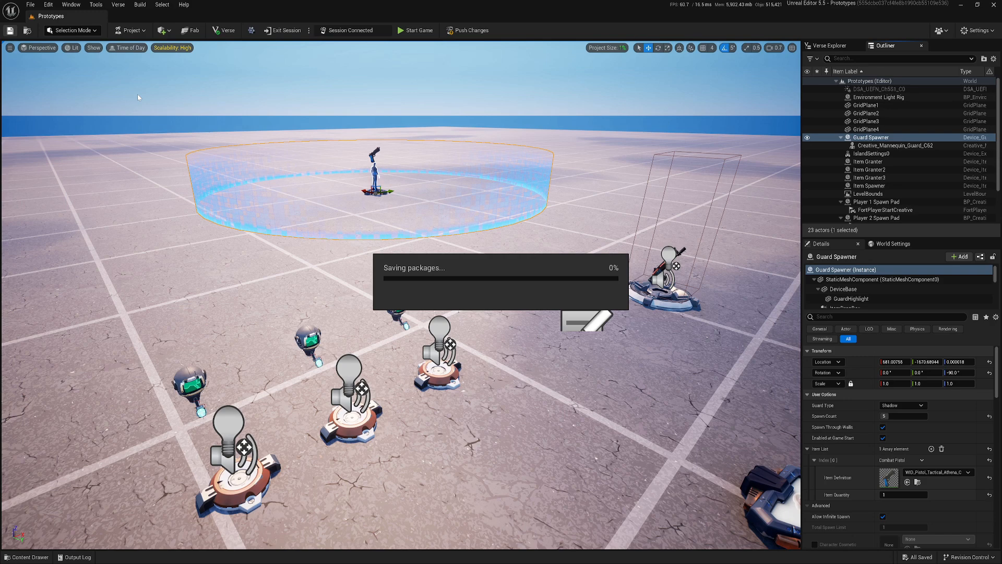
left_click(469, 30)
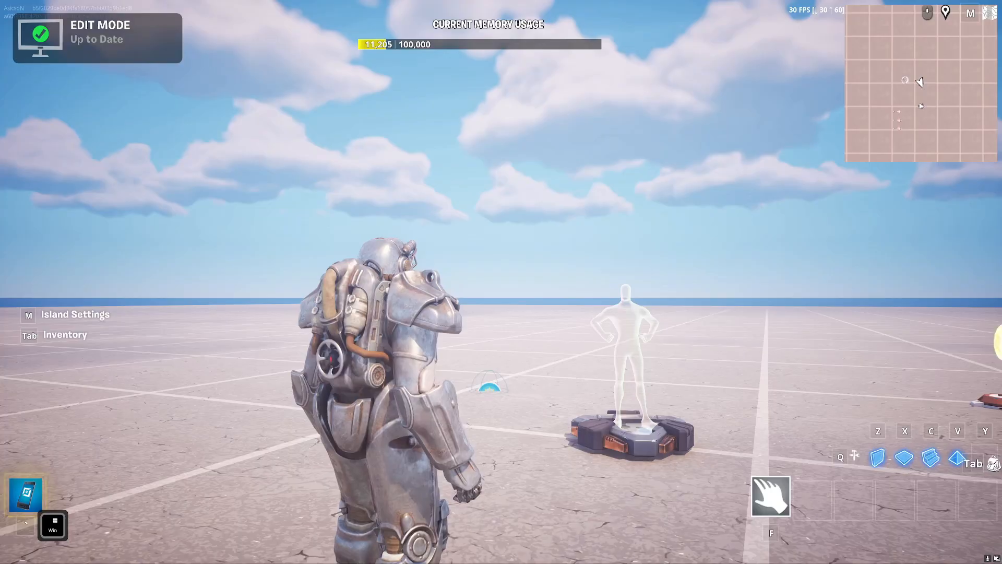
key("Escape")
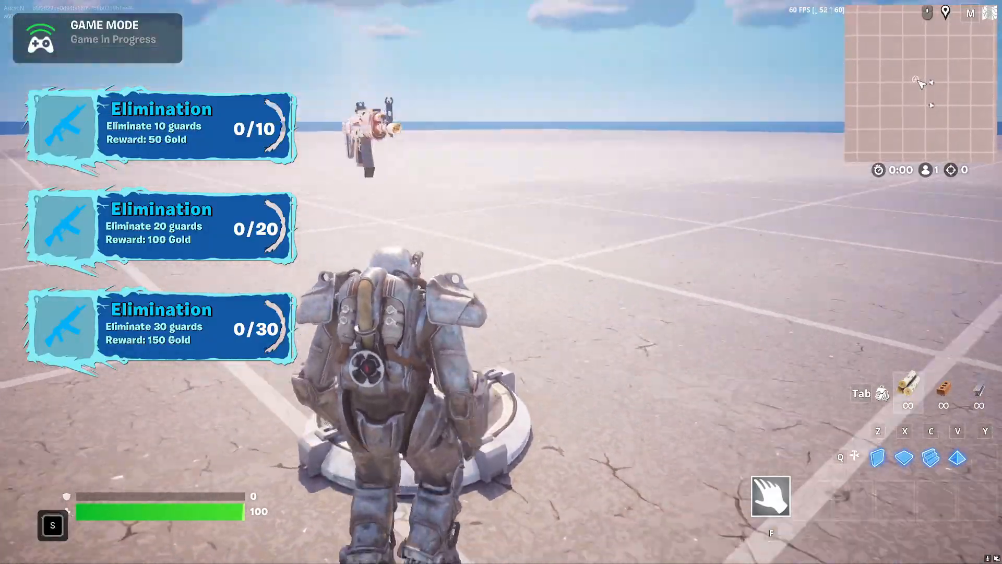
Step: Pick up the Nemesis AR at the Item Spawner, approach the guards and equip the weapon
key("d")
key("w")
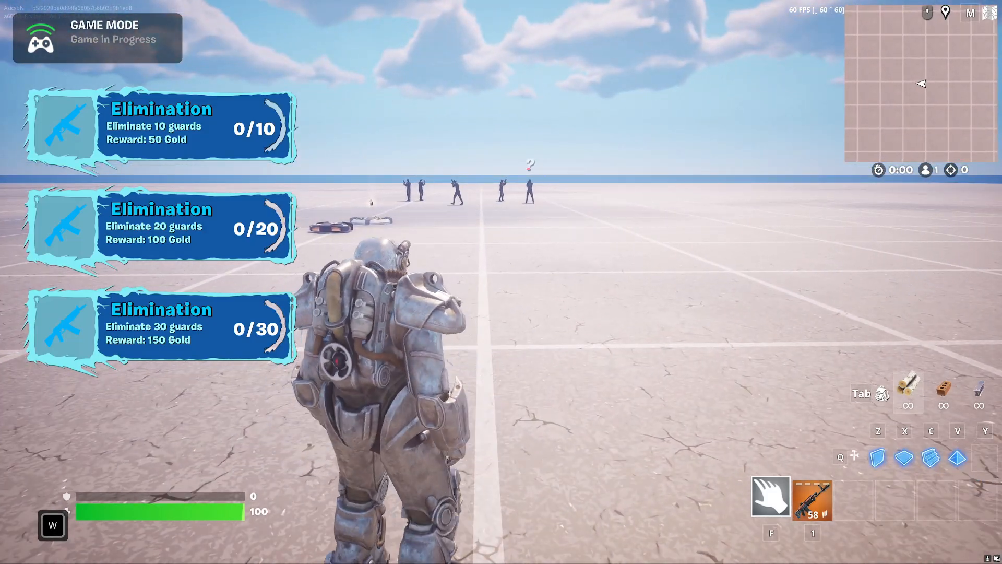
key("1")
Step: Eliminate ten guards with the Nemesis AR to test the trackers' progress and complete the 10-guard tracker
right_click(501, 282)
left_click(501, 282)
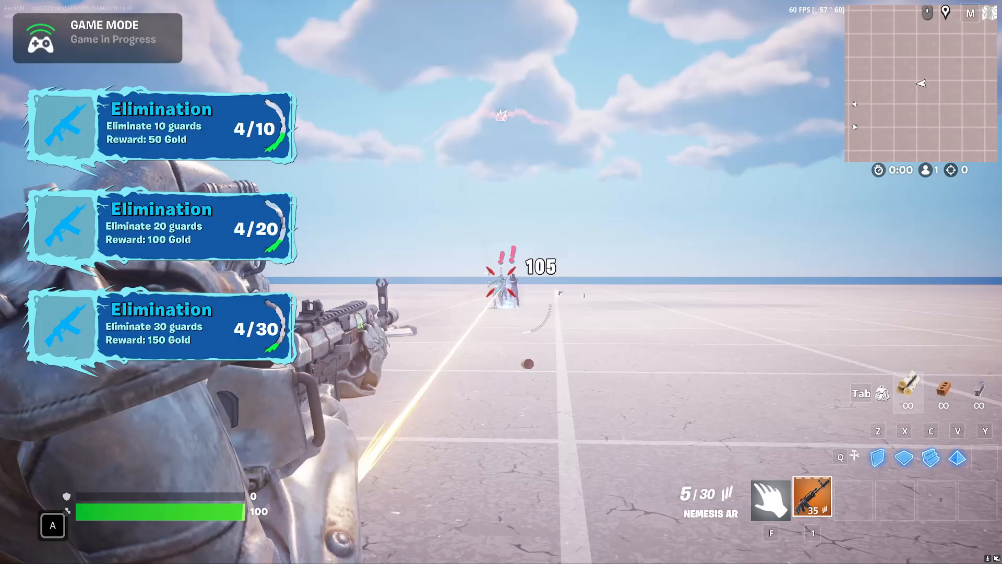
key("d")
key("a")
left_click(501, 282)
key("d")
key("s")
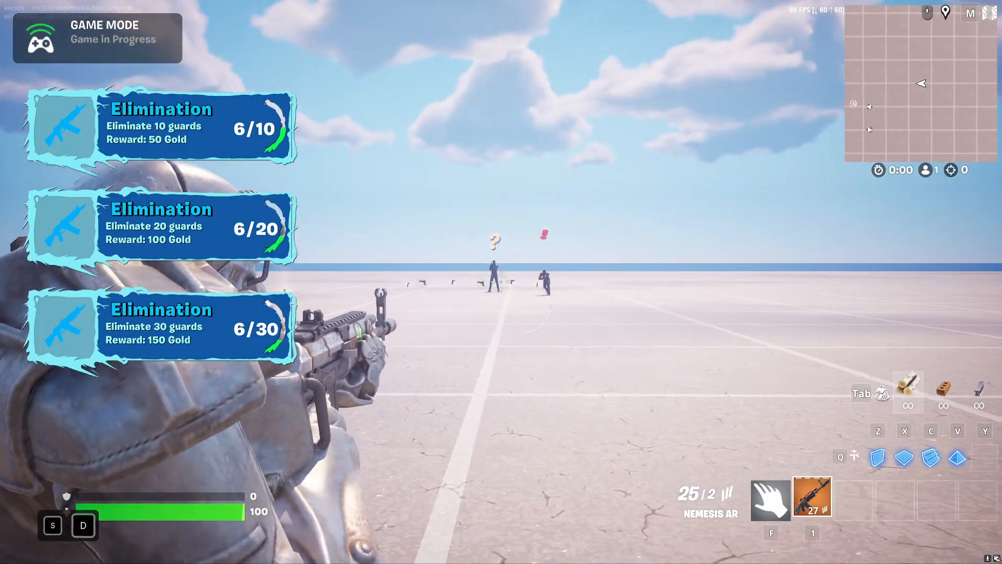
key("w")
left_click(502, 282)
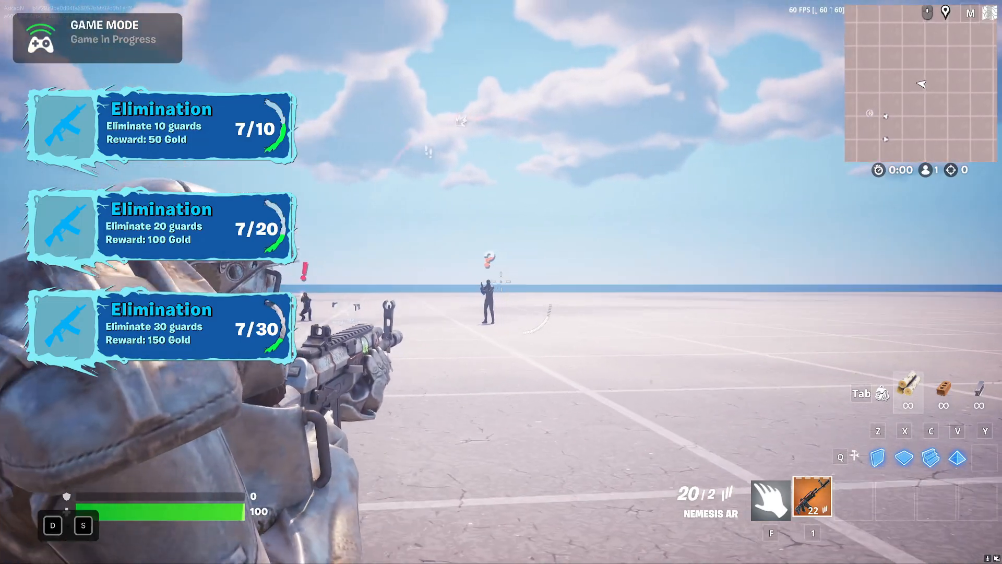
left_click(502, 282)
key("a")
key("w")
left_click(501, 282)
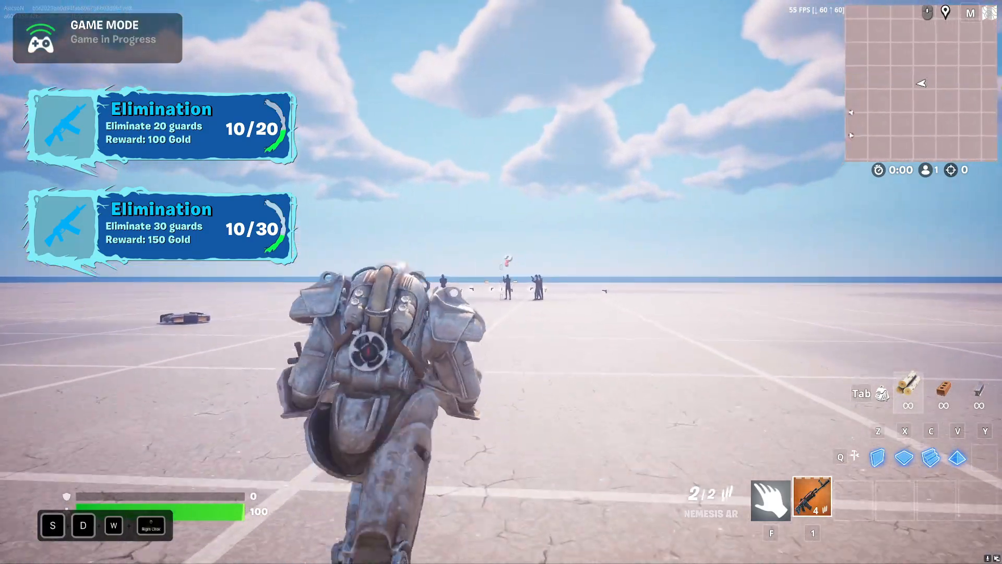
Step: Fire the remaining ammunition at the guards to test the 20-guard and 30-guard trackers, and attempt a reload
left_click(501, 282)
left_click(501, 282)
key("a")
key("r")
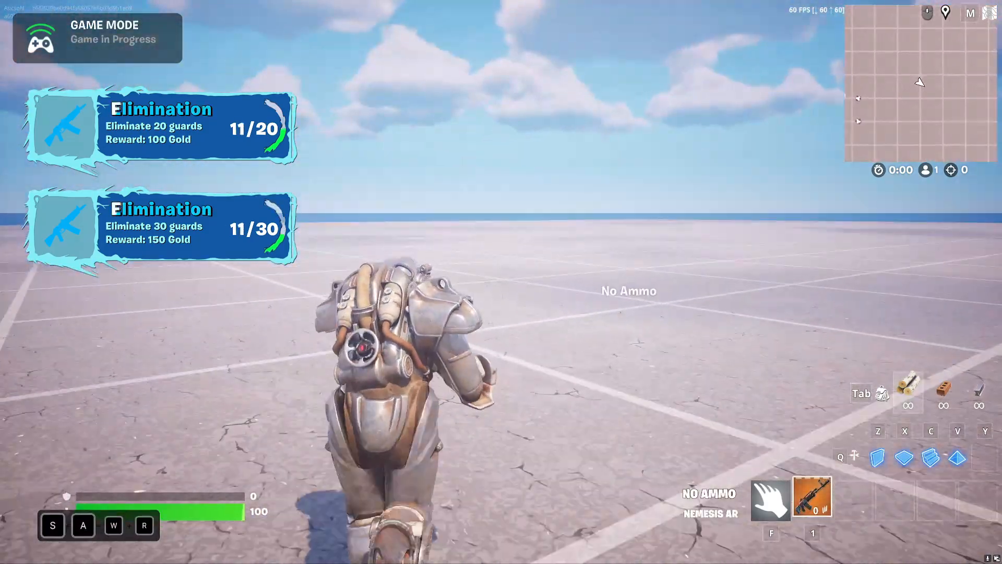
Step: Check the inventory and run back toward the spawners and guards
key("Tab")
key("Tab")
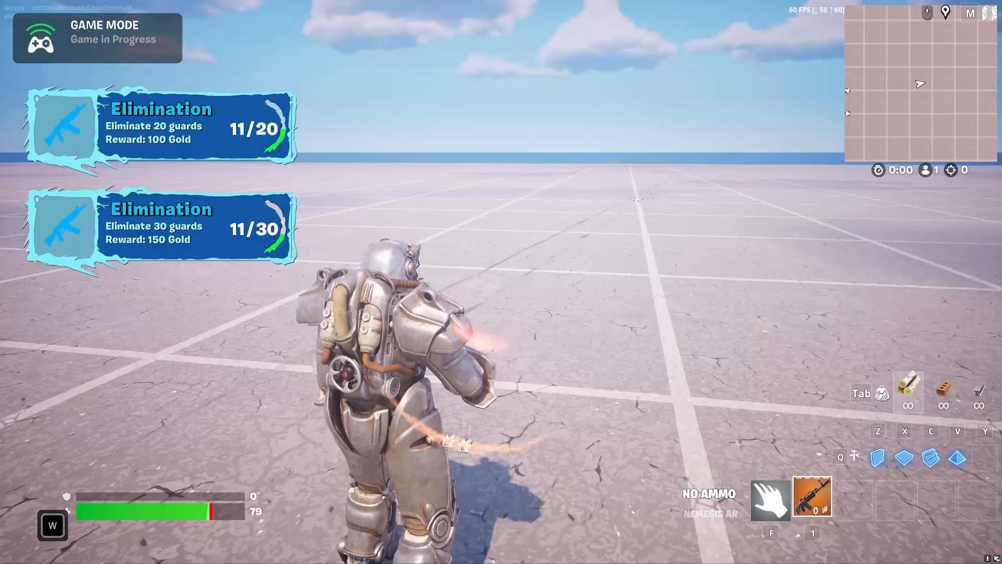
key("w")
key("d")
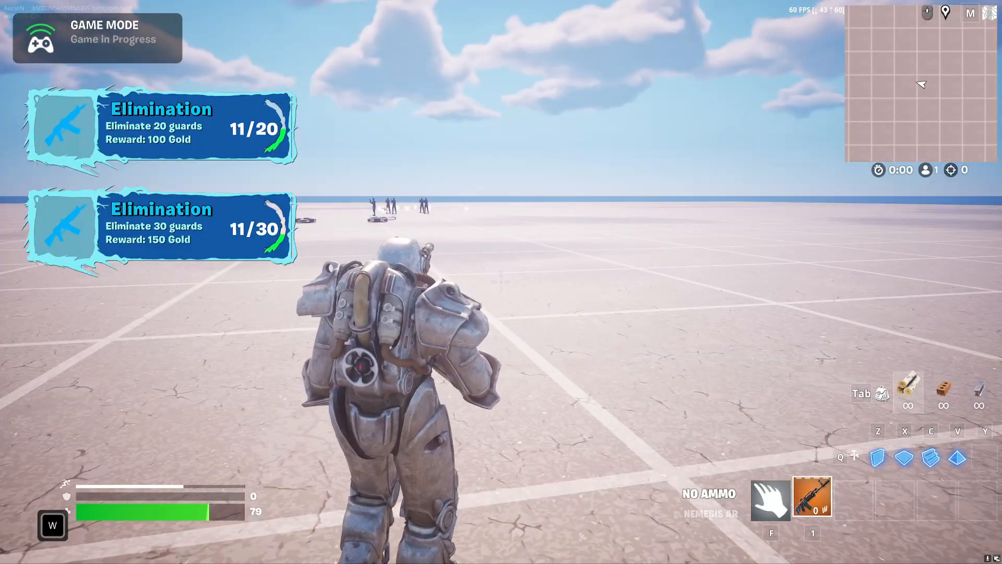